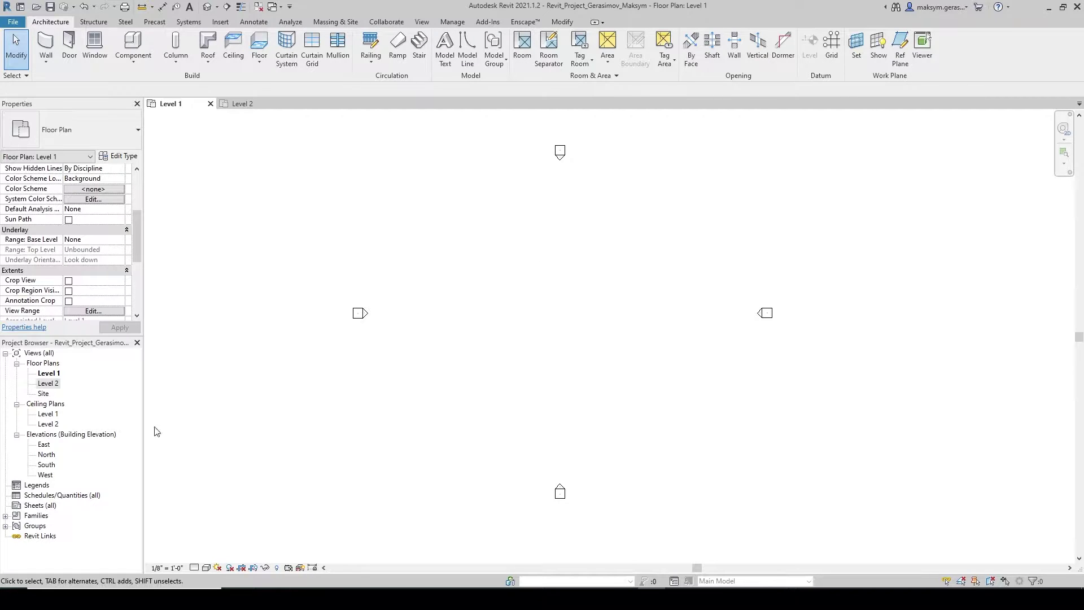
In the East elevation, rename Level 1 to 1ST FLOOR, renaming its views too
double_click(44, 445)
middle_drag(876, 317, 638, 346)
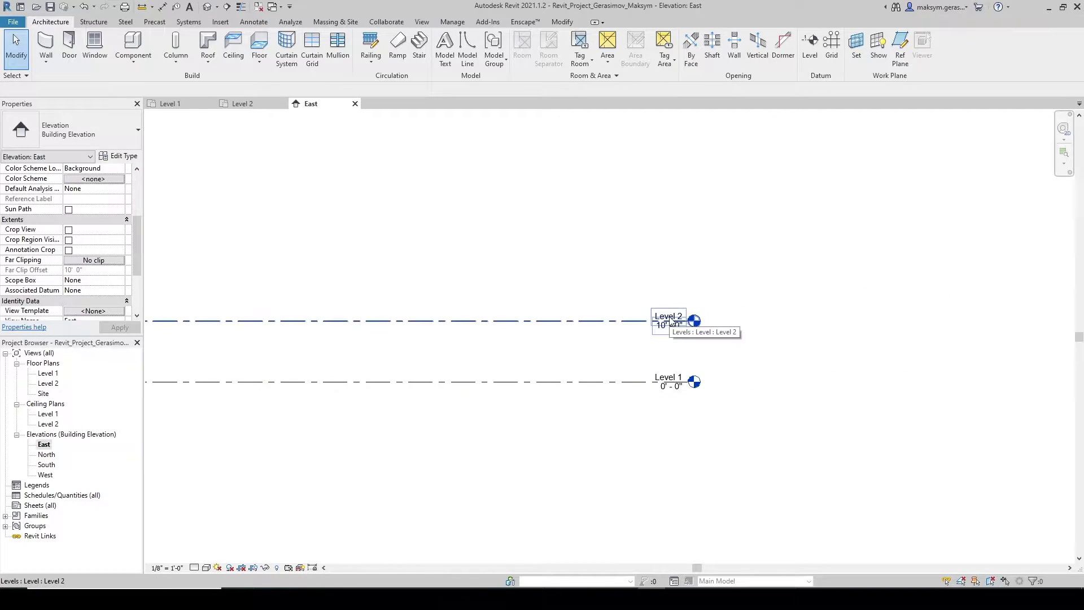
click(670, 378)
click(671, 374)
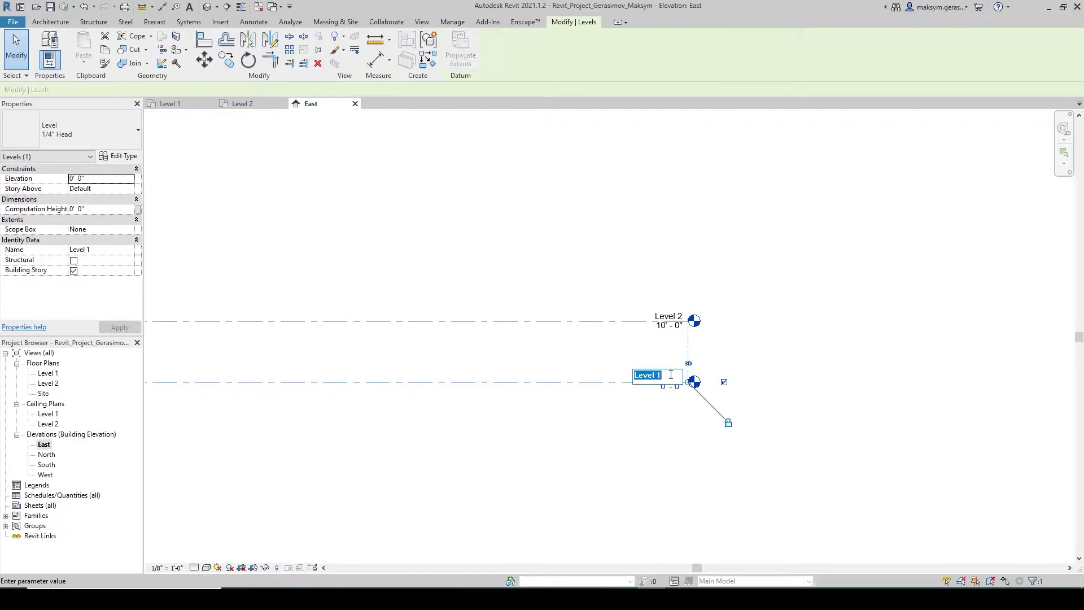
text(1)
key(Caps_Lock)
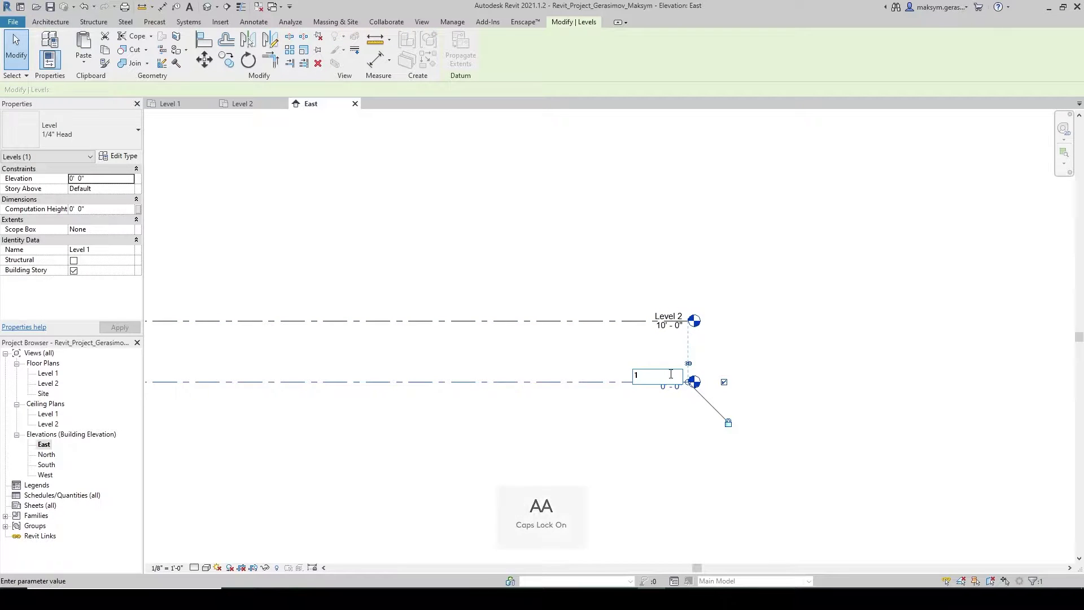
text(ST FLOOR)
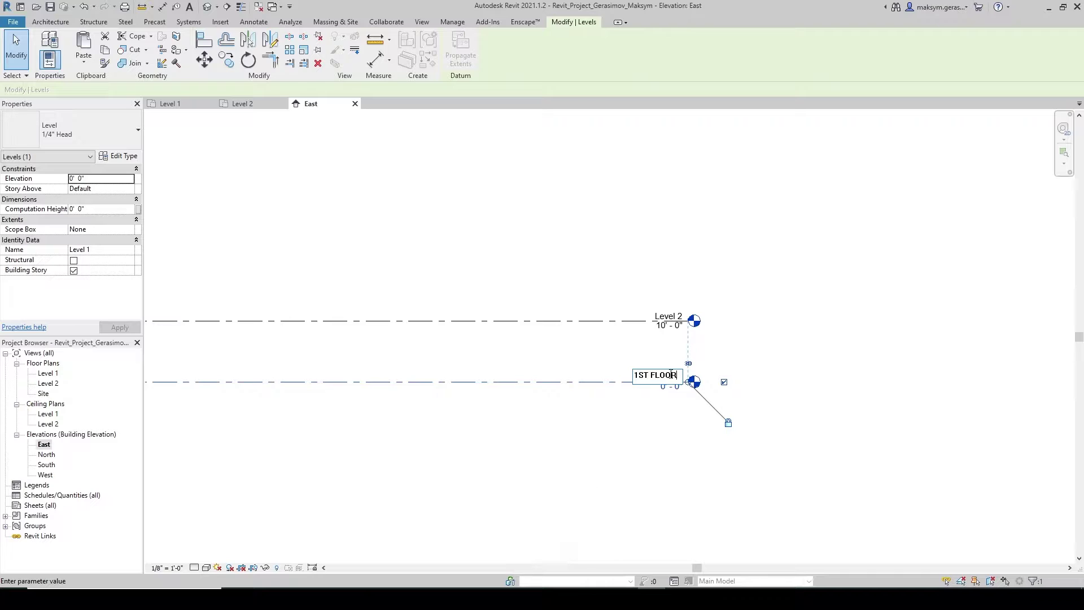
key(Return)
click(585, 300)
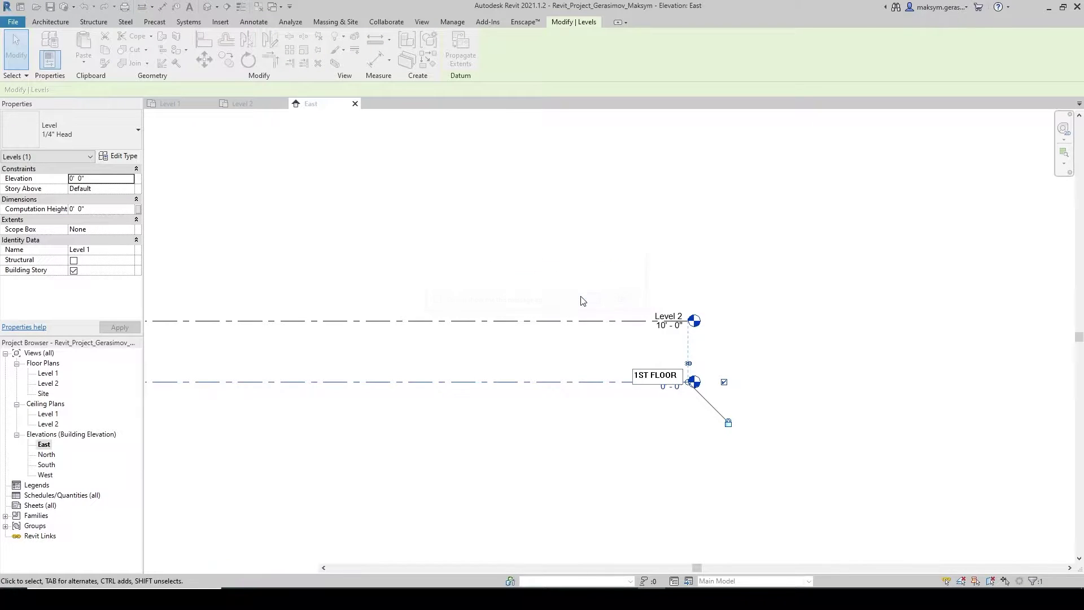
Rename Level 2 to 2ND FLOOR with its views and raise it to 12'-0"
click(673, 318)
click(667, 317)
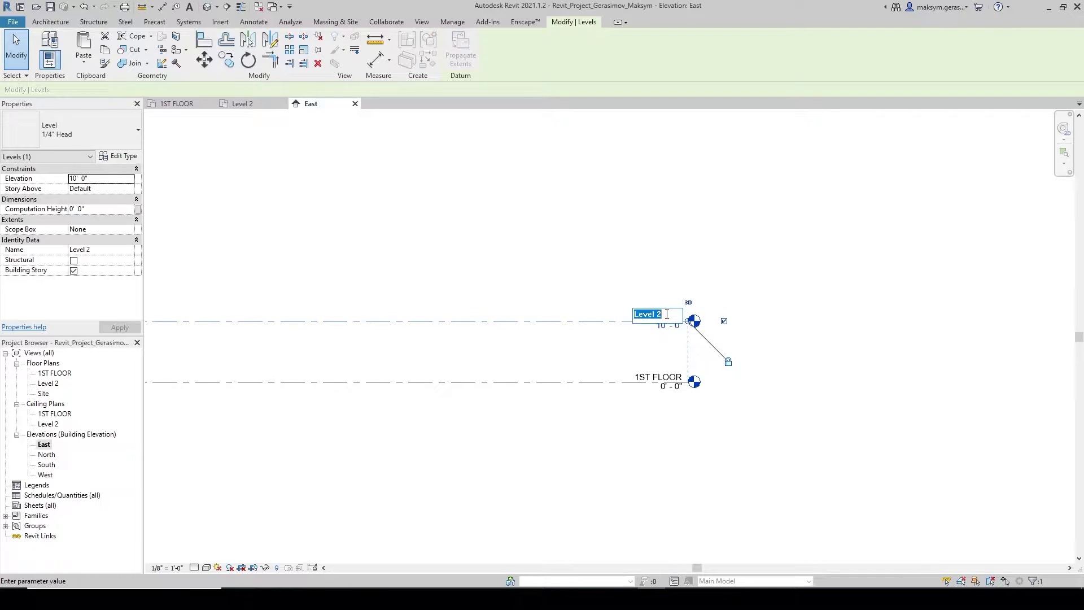
text(2ND FLOOR)
key(Return)
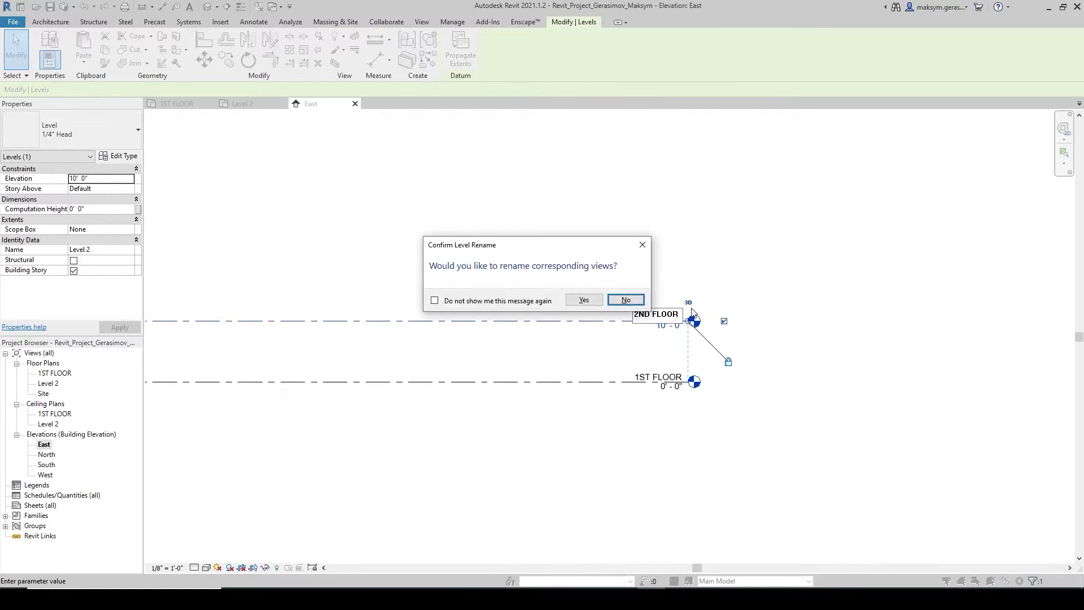
click(581, 301)
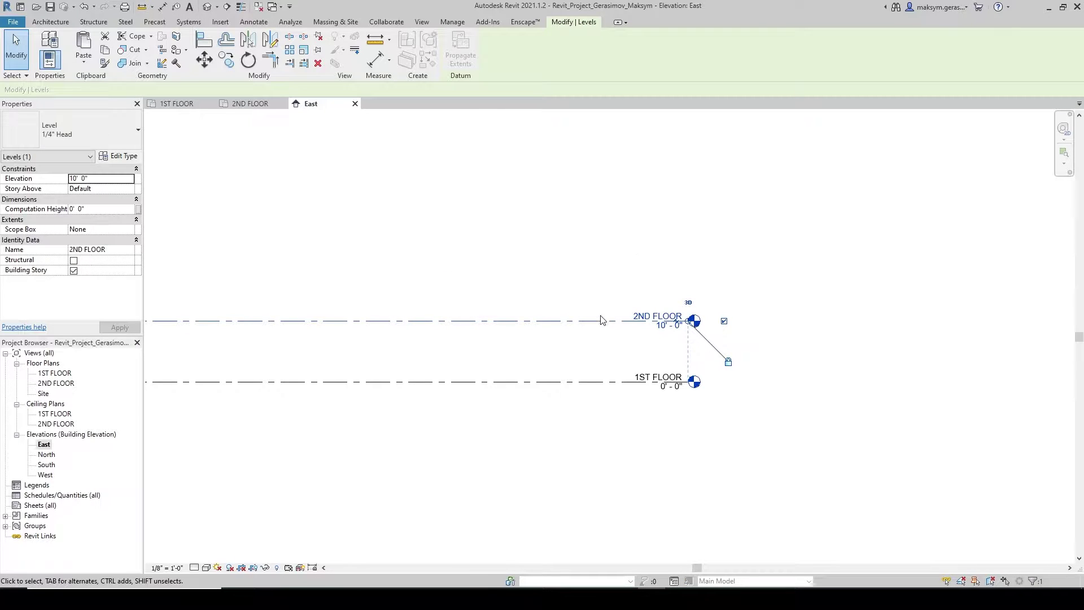
click(668, 326)
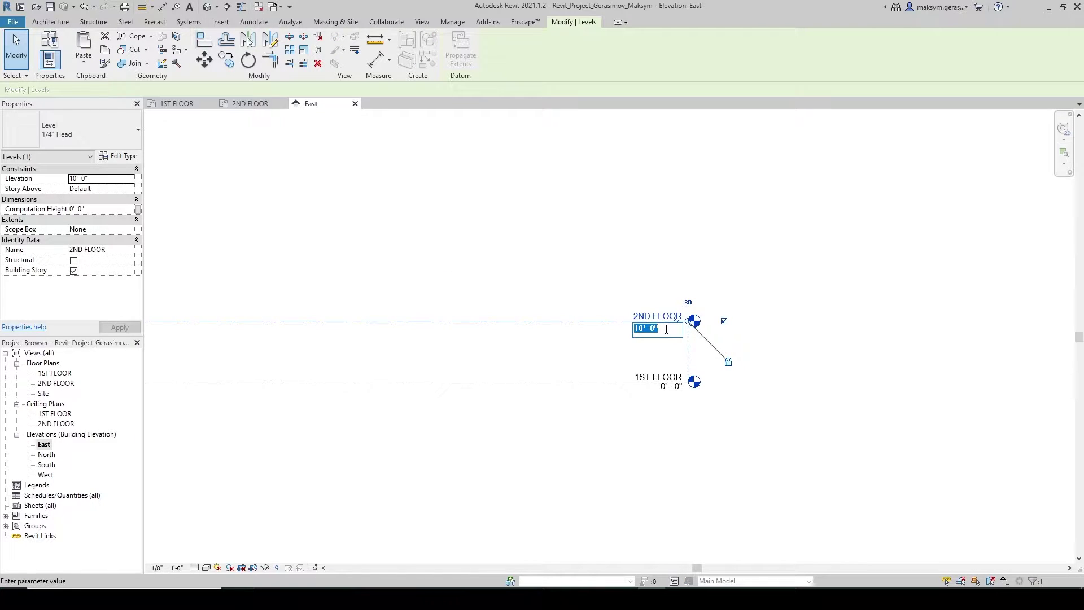
text(12)
key(Return)
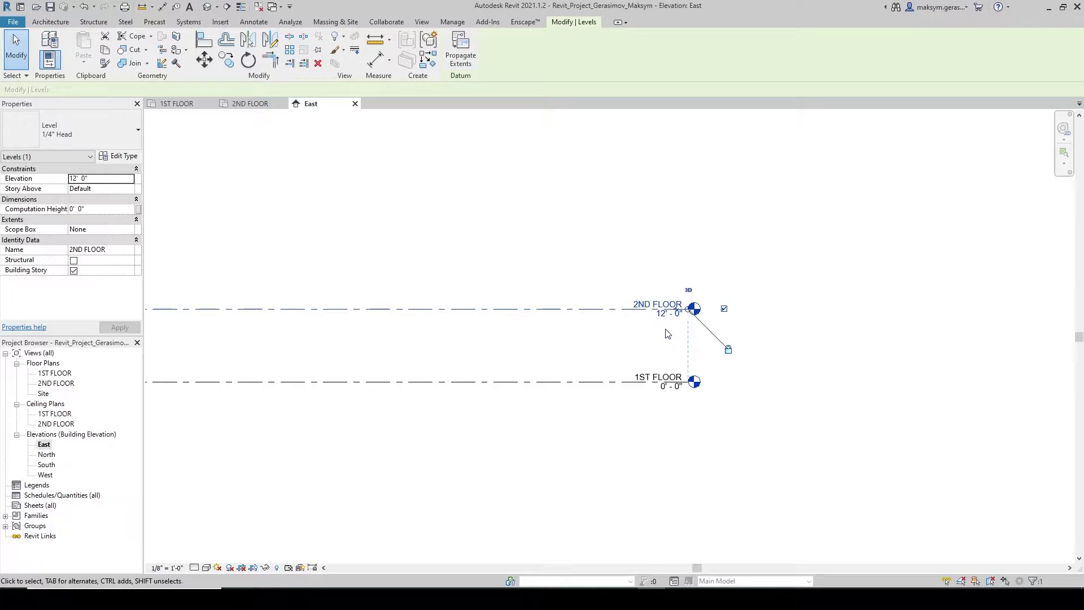
click(60, 24)
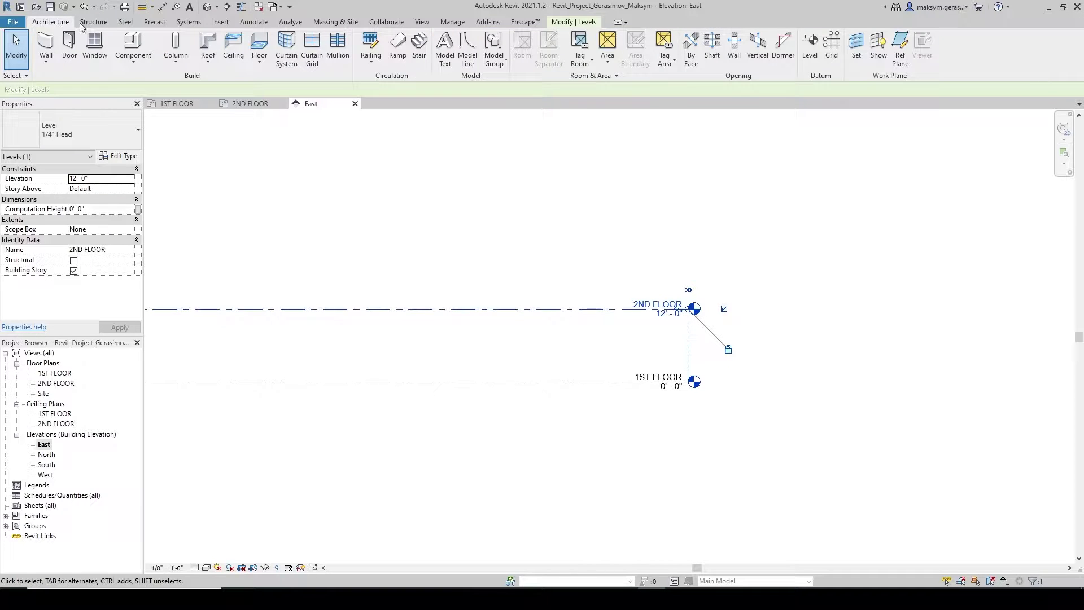
Pick level lines with a 15' offset to add Level 3 (27'-0") and Level 4 (42'-0")
click(811, 42)
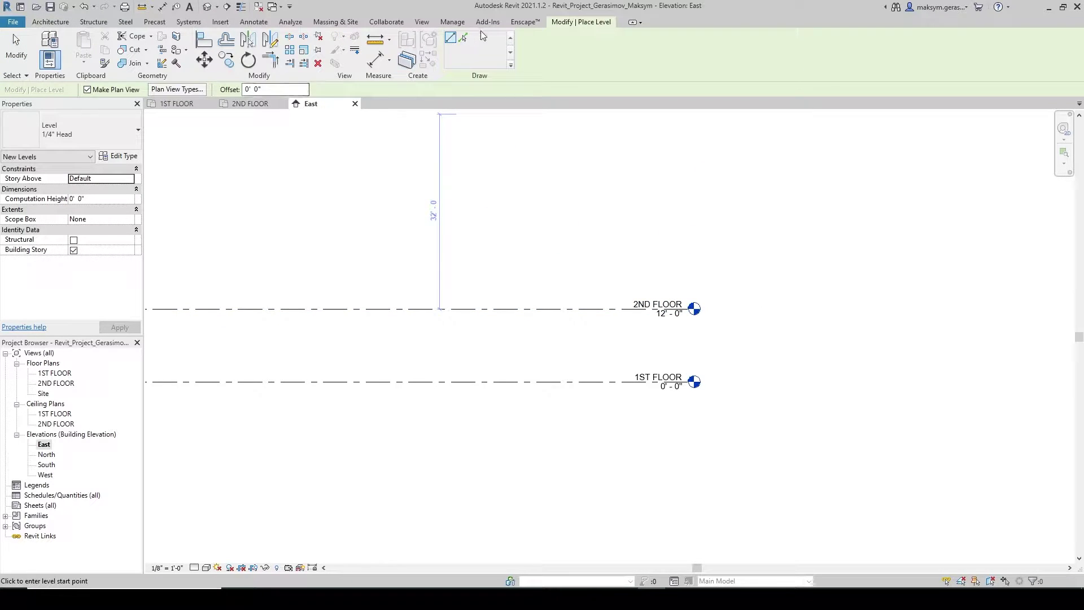
click(463, 38)
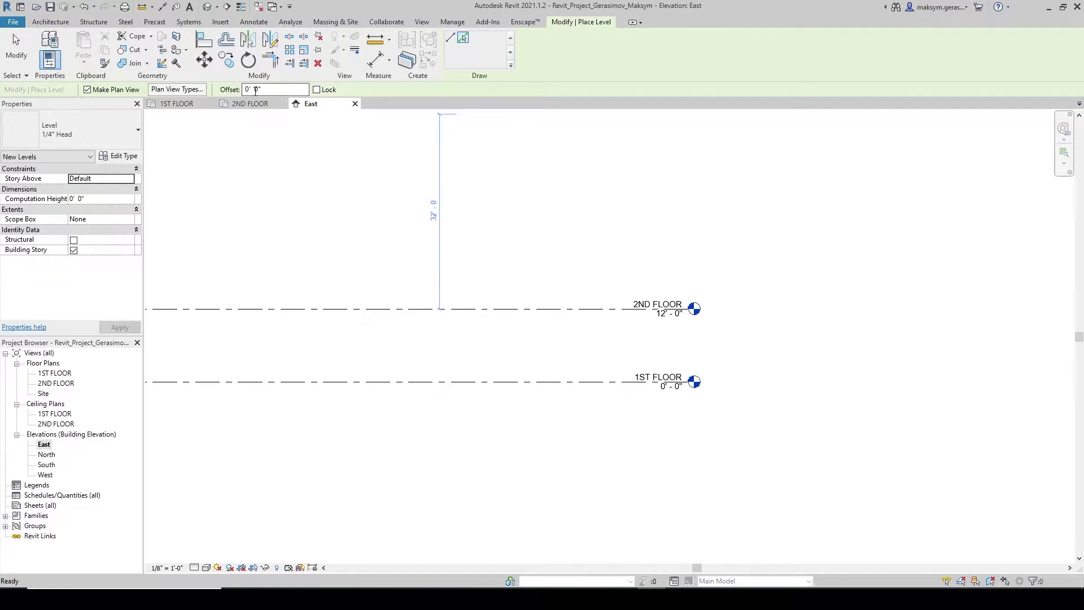
click(246, 90)
text(15)
key(Return)
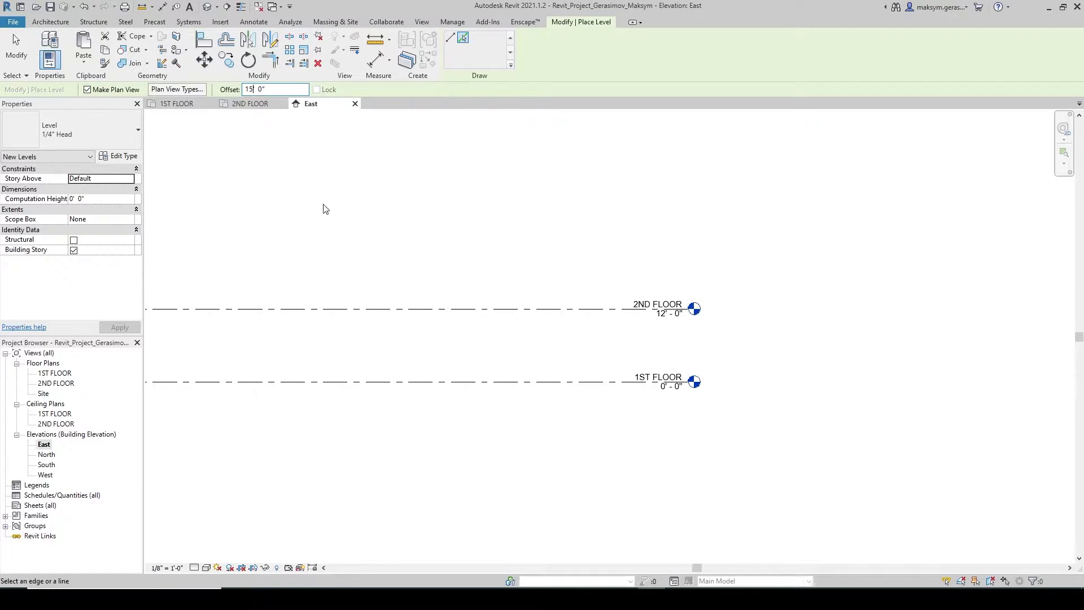
click(387, 310)
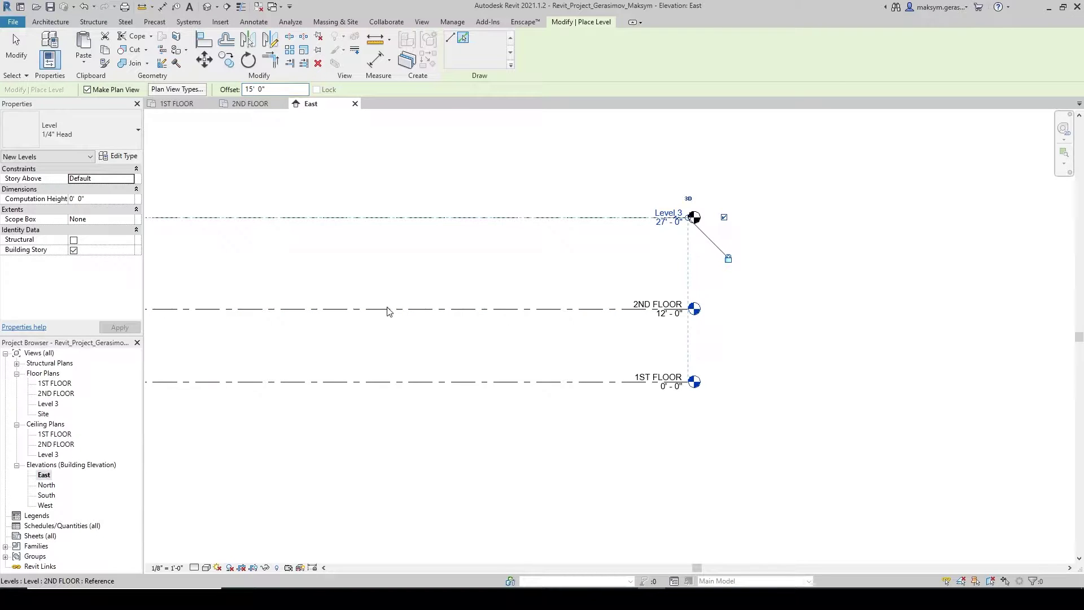
click(429, 218)
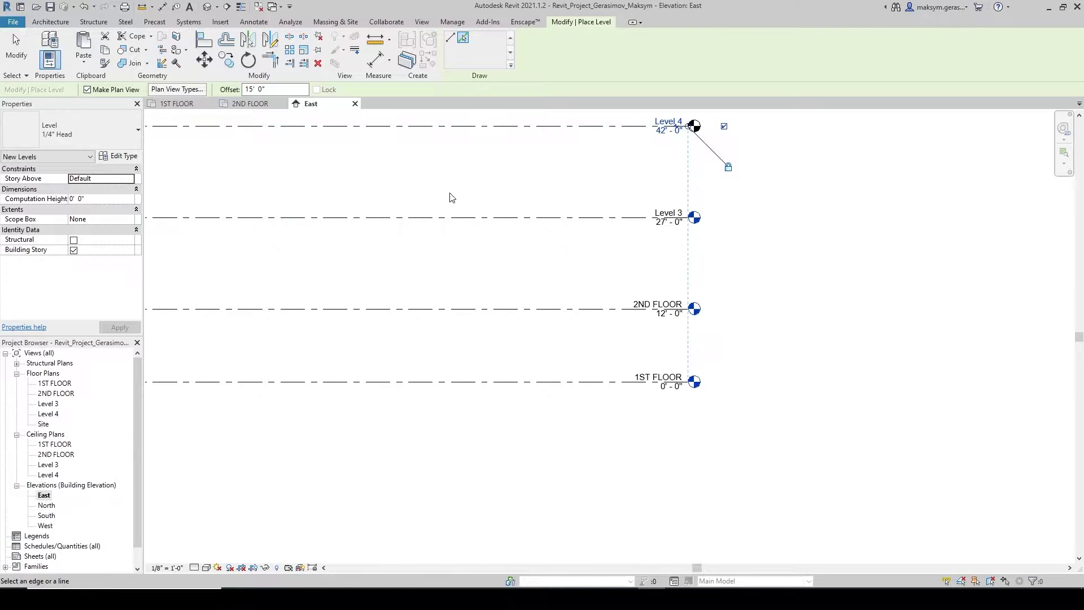
middle_drag(452, 197, 473, 326)
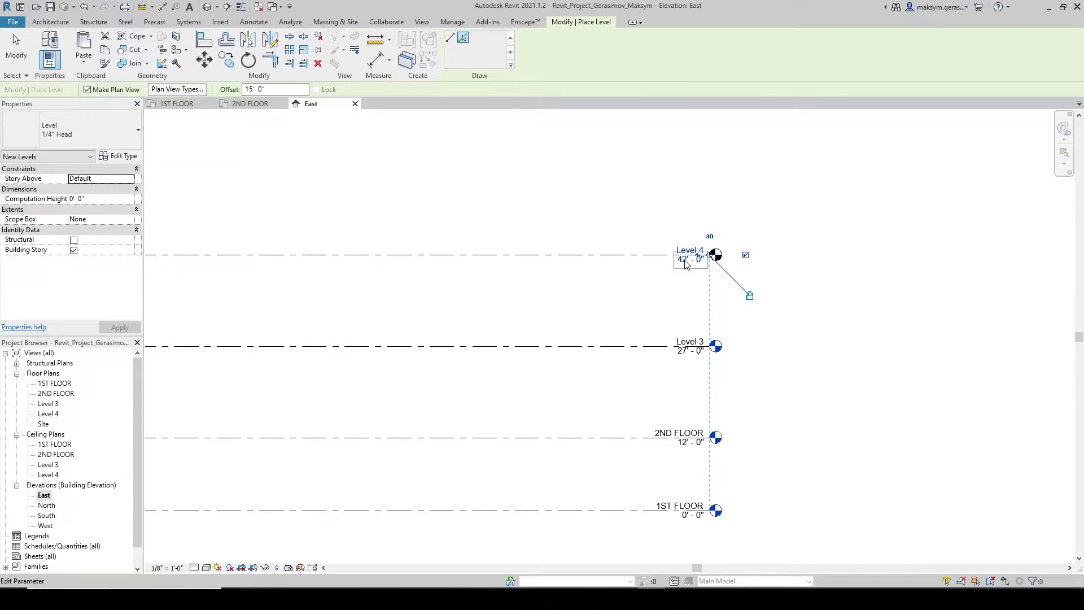
middle_drag(661, 290, 616, 308)
Rename Level 3 to 3RD FLOOR, renaming its plan views too
key(Escape)
key(Escape)
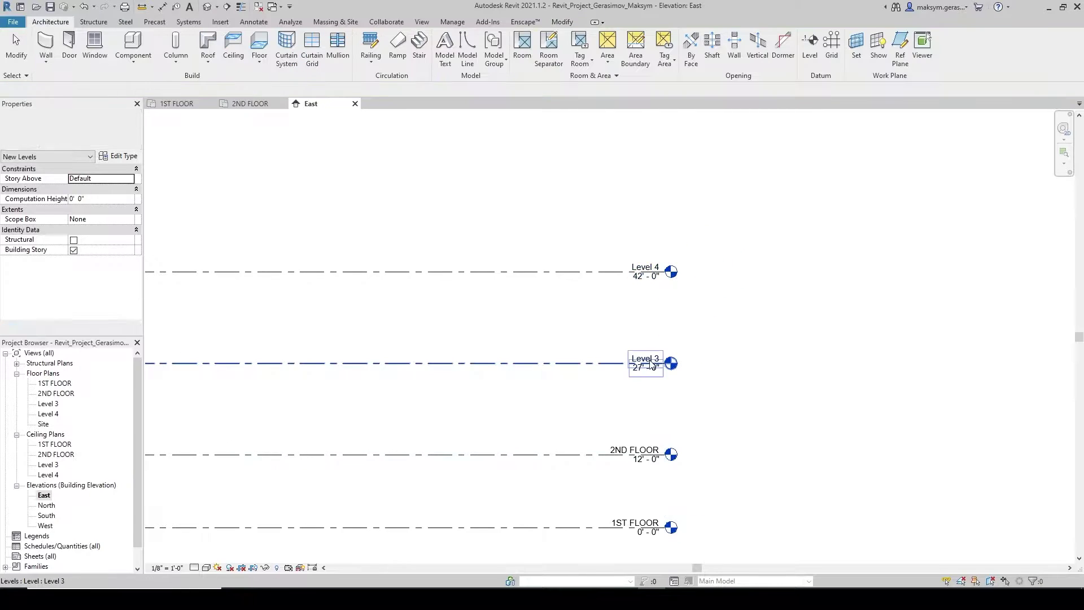
scroll(650, 372, up, 2)
click(644, 364)
click(655, 349)
text(3RD FLOOR)
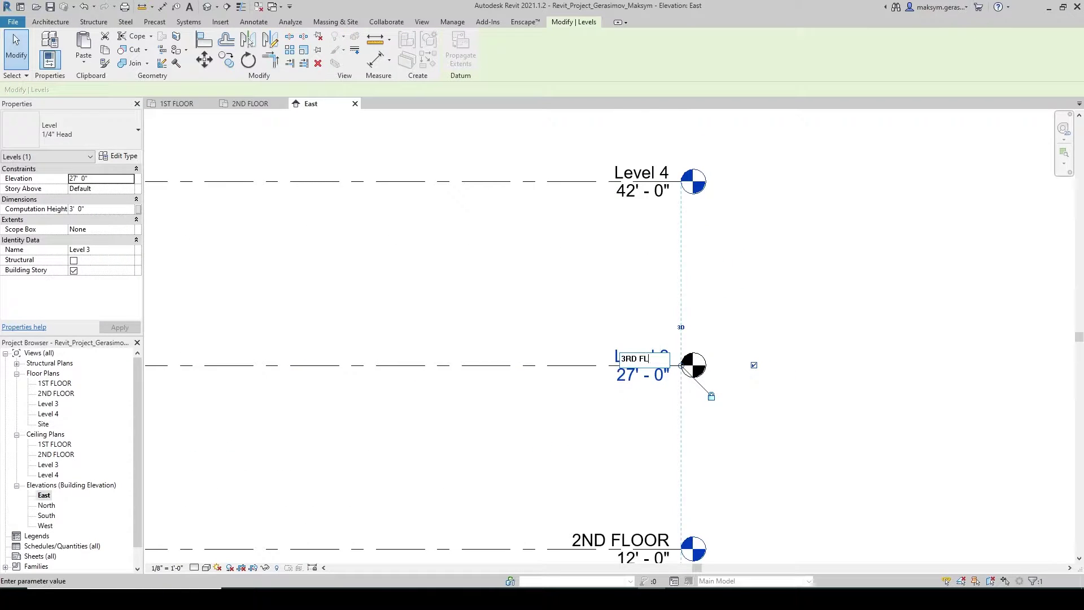
key(Return)
click(585, 299)
Rename Level 4 to ROOFTOP DECK
click(643, 174)
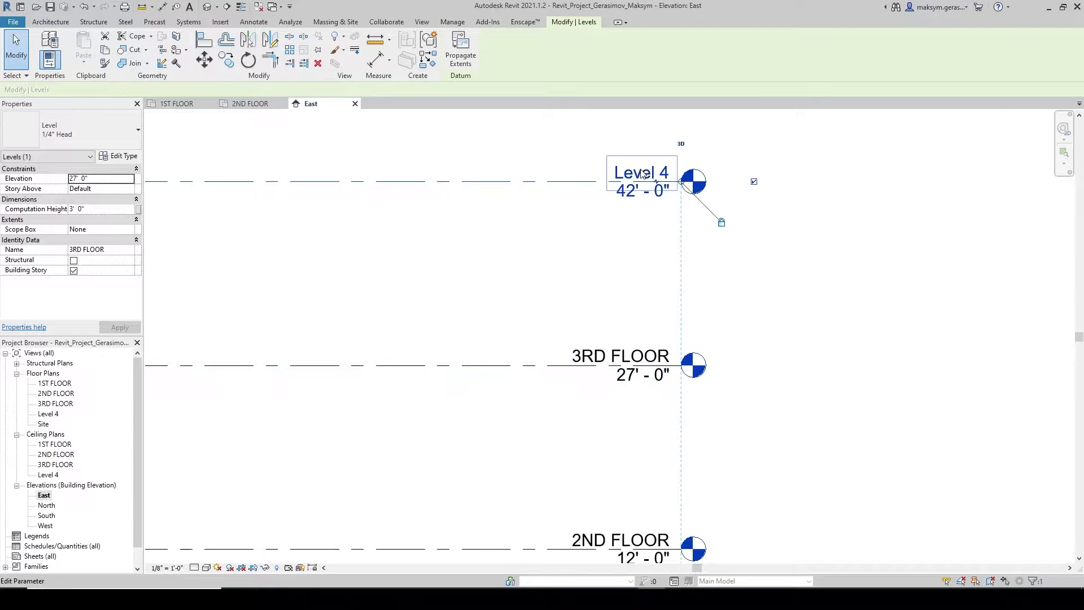
click(638, 173)
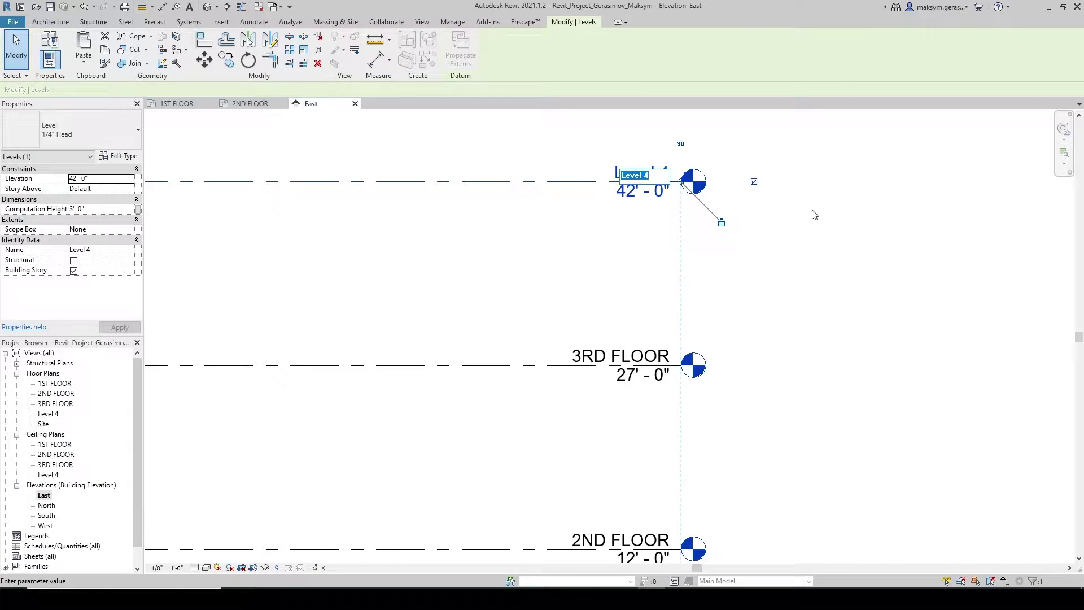
text(ROOFTOP DECK)
key(Return)
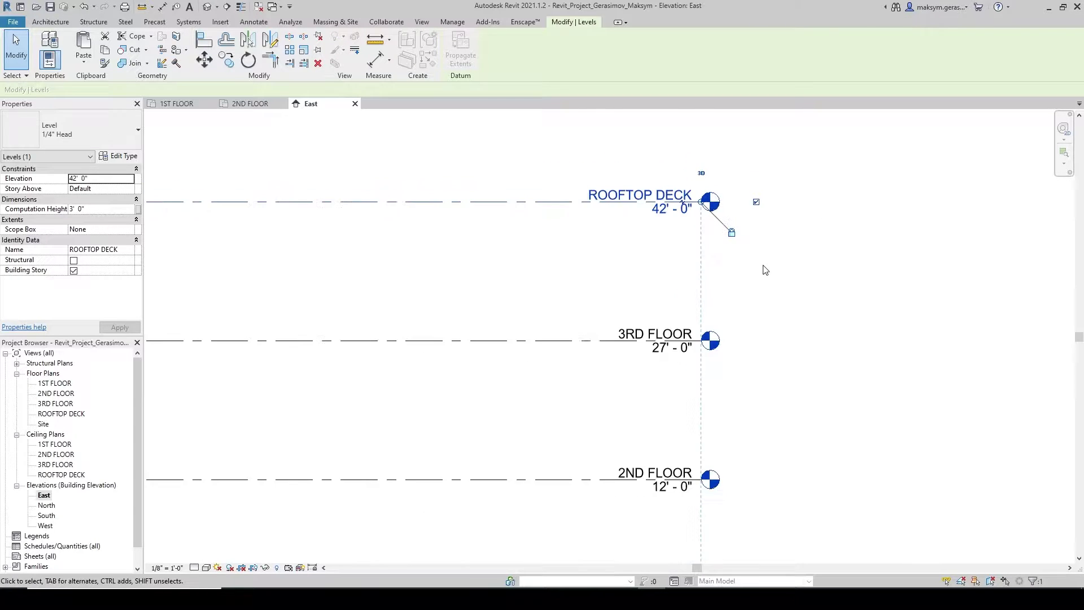
scroll(314, 293, down, 2)
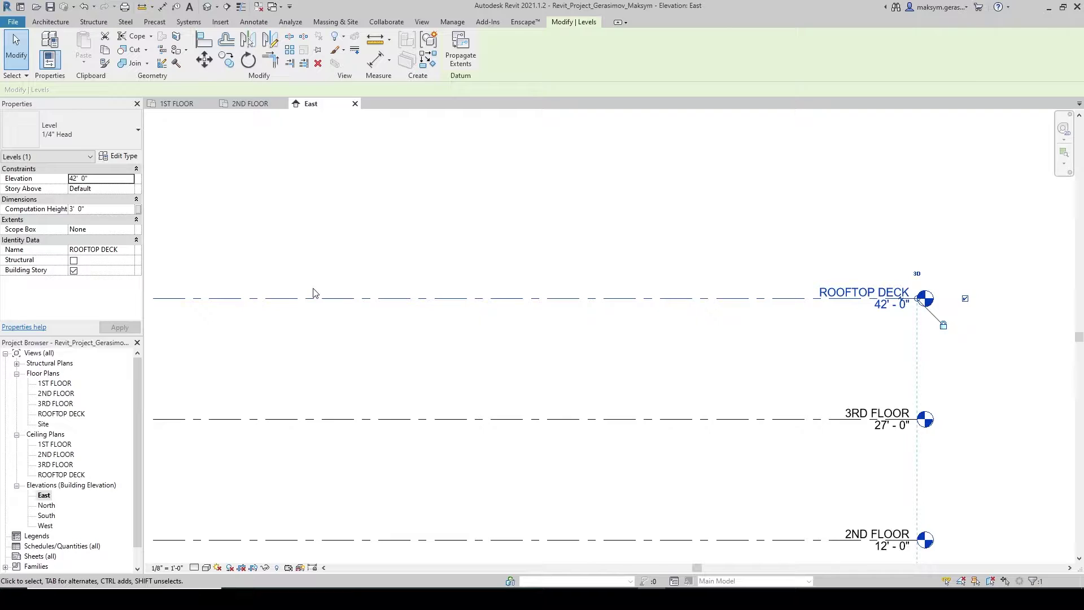
middle_drag(595, 407, 584, 386)
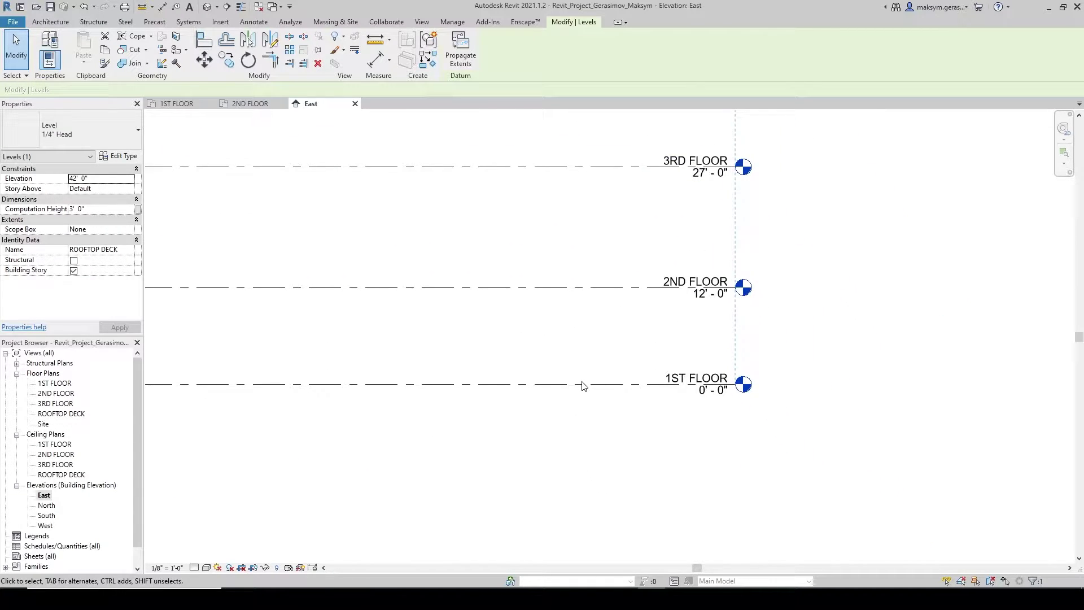
key(Escape)
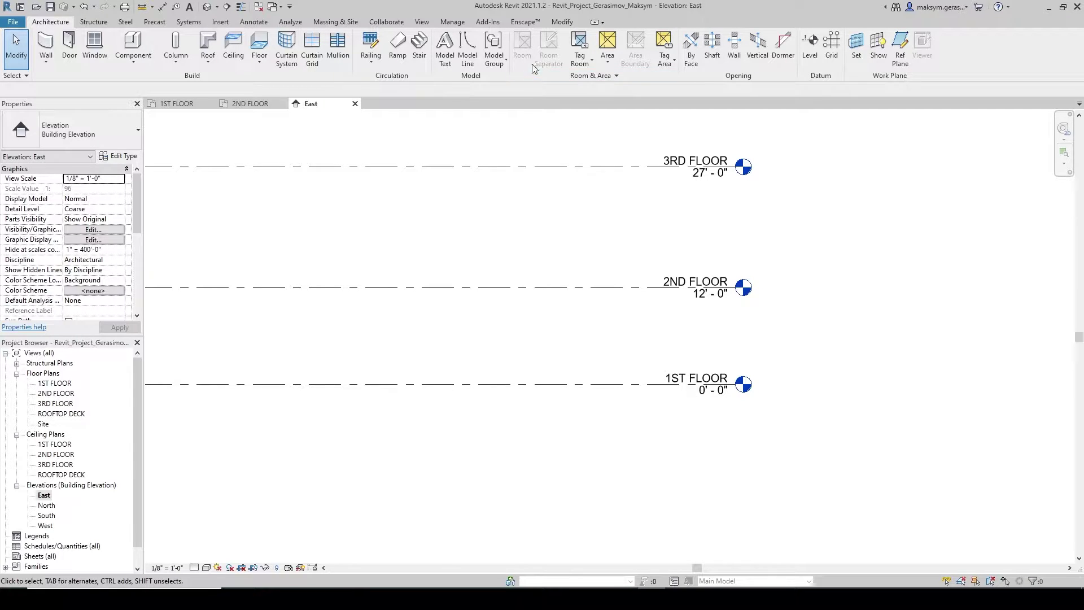
Add a new level 16 3/8" below 1ST FLOOR, at -1'-4 3/8"
click(809, 45)
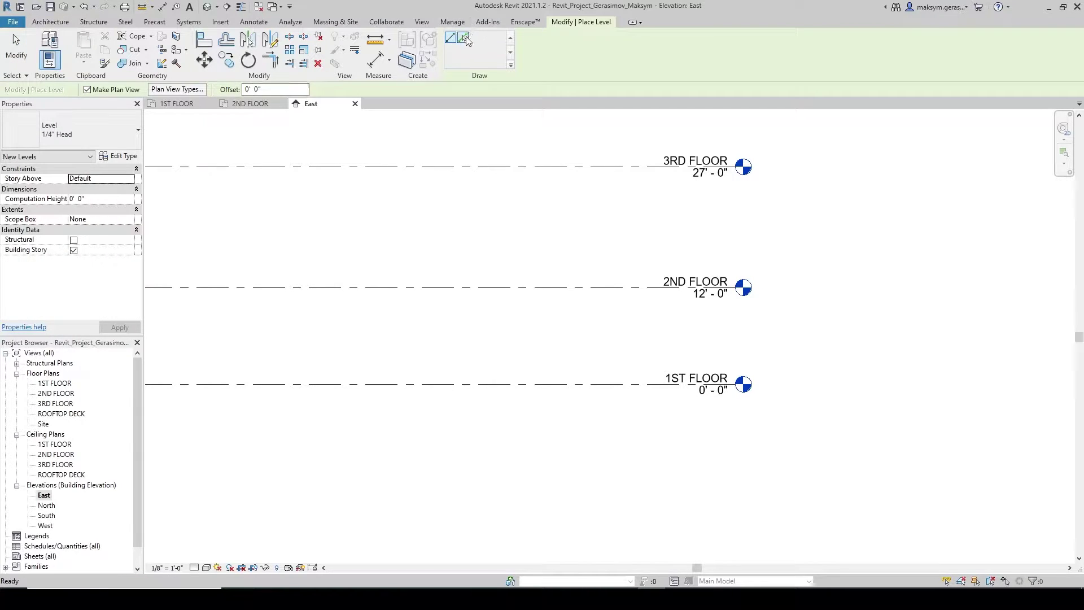
click(463, 38)
double_click(258, 89)
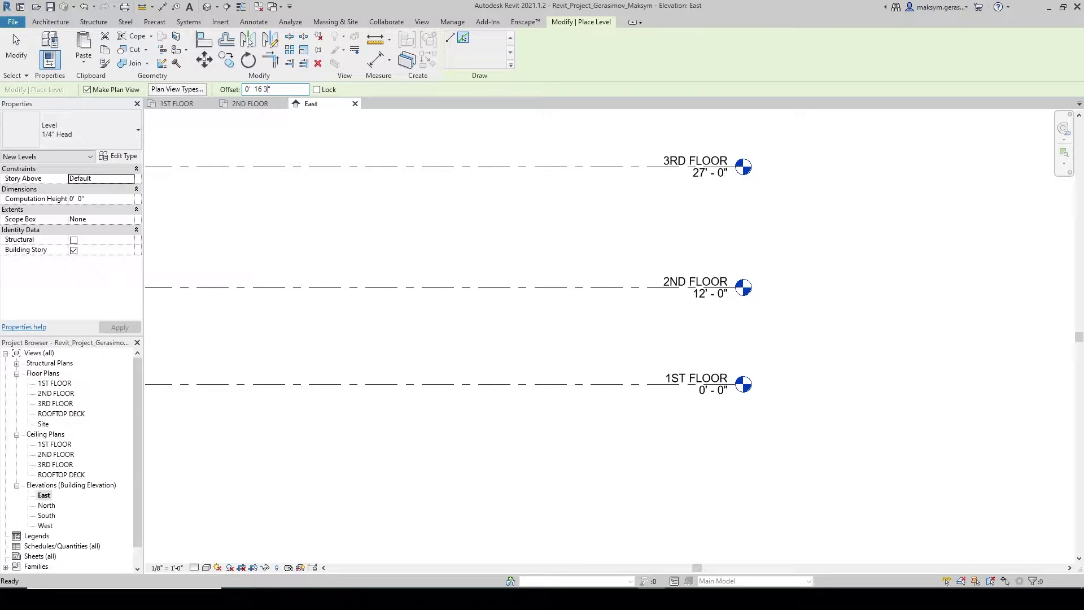
text(16 3/8)
click(678, 386)
scroll(734, 395, up, 2)
key(Escape)
key(Escape)
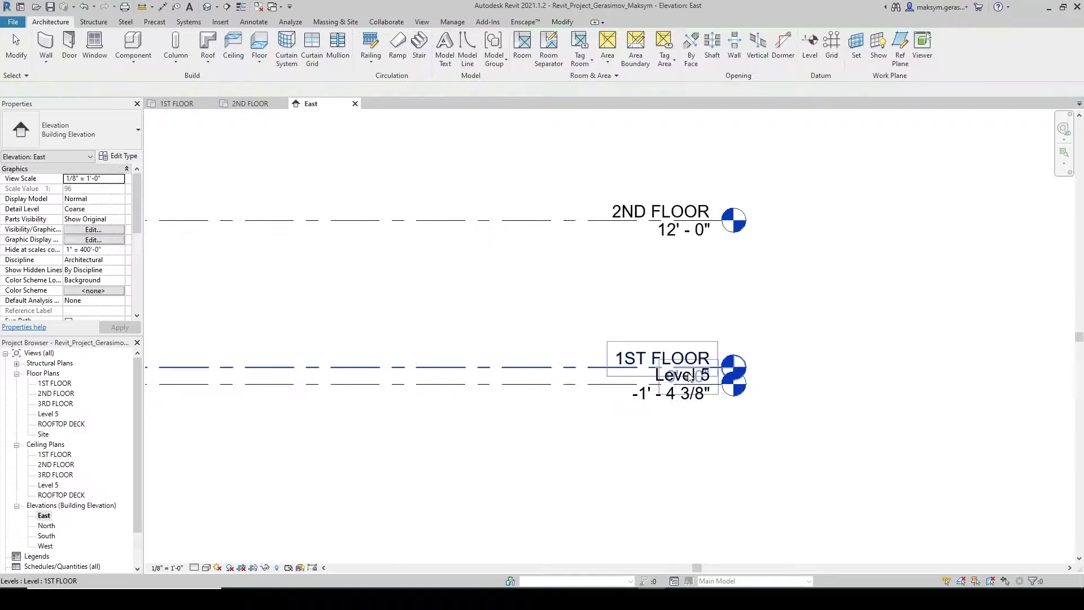
scroll(679, 384, up, 3)
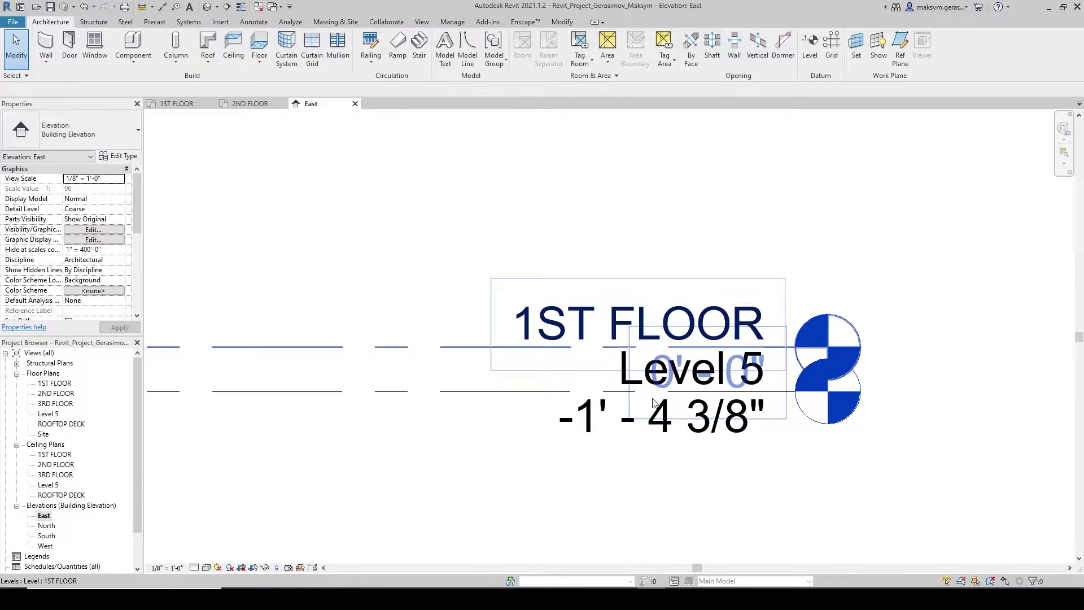
Rename Level 5 to TOP OF FOOTING and elbow its head below 1ST FLOOR
click(655, 394)
click(658, 381)
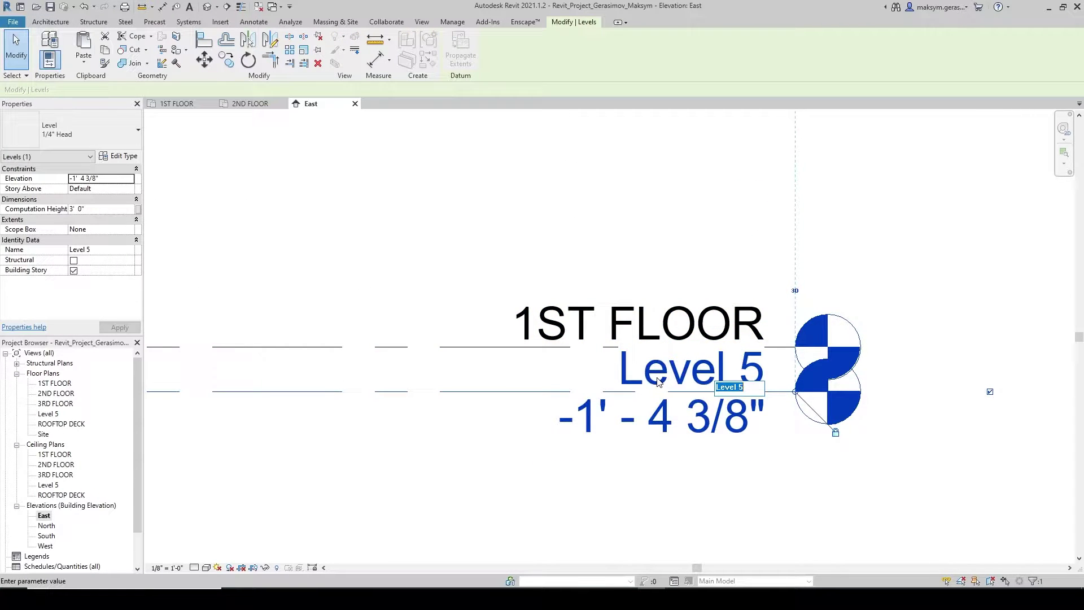
text(TOP OF FOOTING)
key(Return)
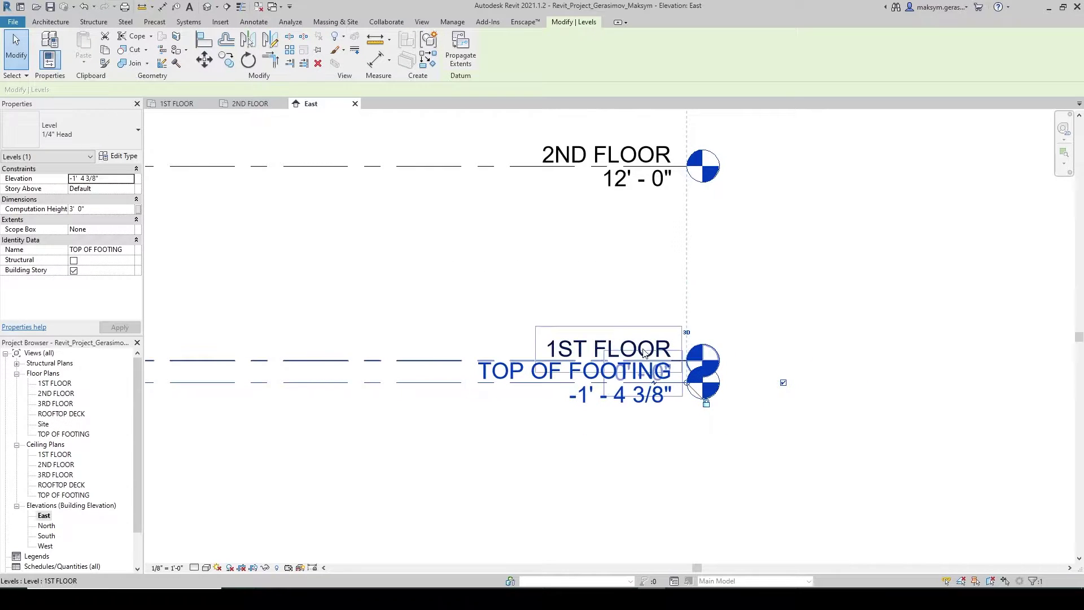
click(657, 389)
drag(622, 383, 460, 443)
Open the TOP OF FOOTING floor plan
scroll(271, 380, down, 2)
middle_drag(271, 380, 453, 387)
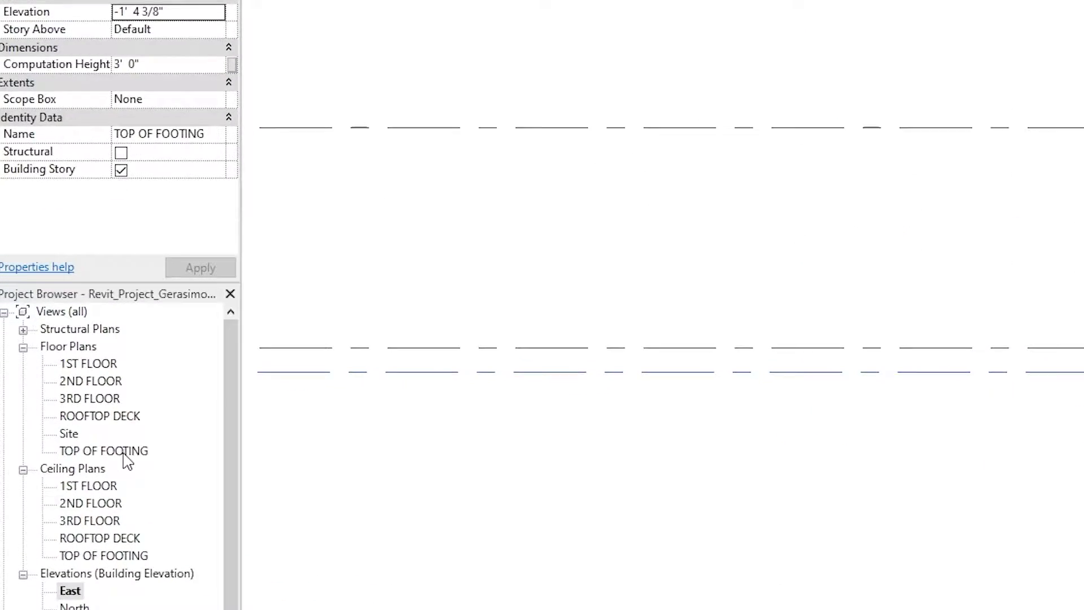
double_click(75, 436)
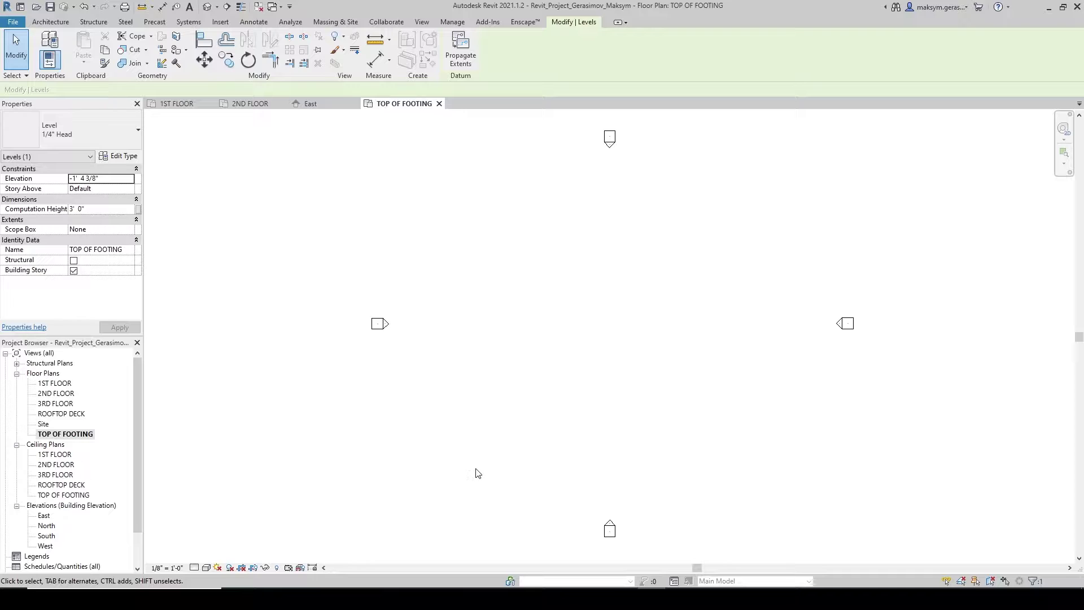
Start an architectural wall using Generic - 8" Masonry and open its Type Properties
click(50, 21)
click(46, 62)
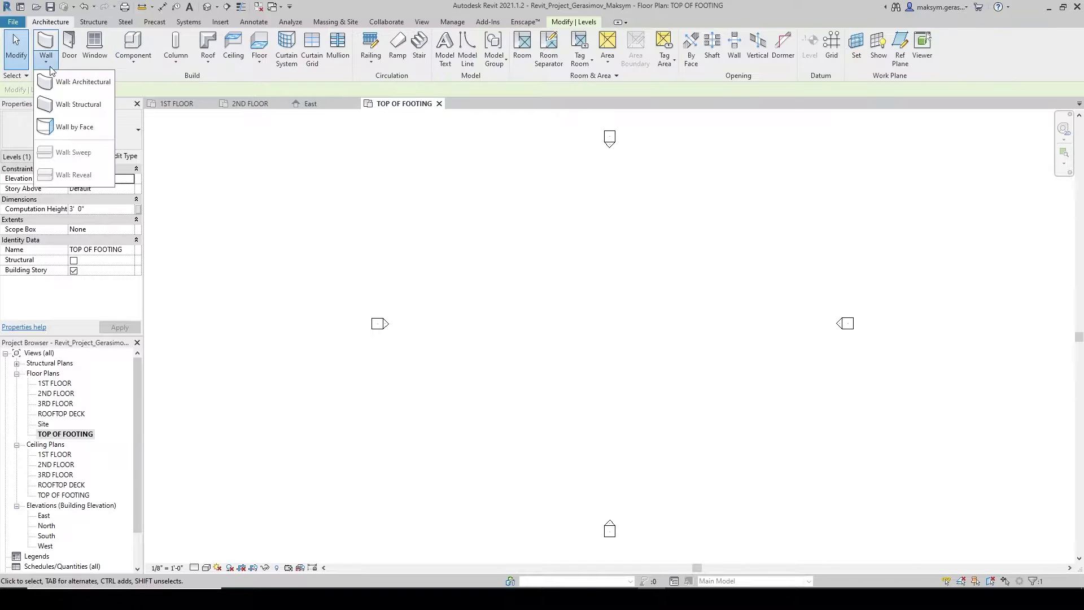
click(79, 85)
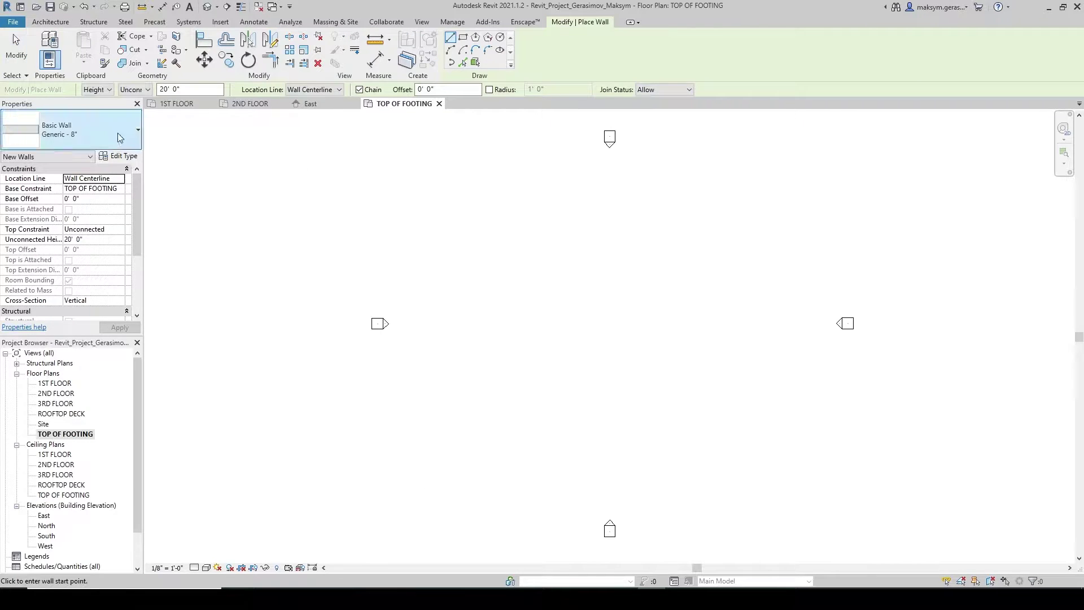
click(79, 130)
scroll(96, 236, up, 3)
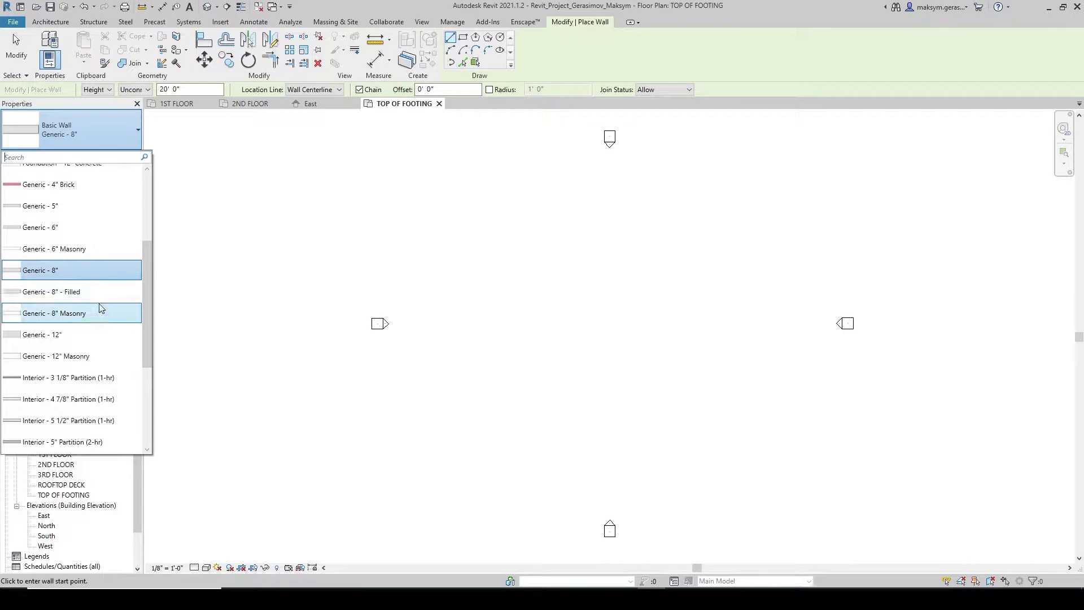
scroll(101, 305, up, 1)
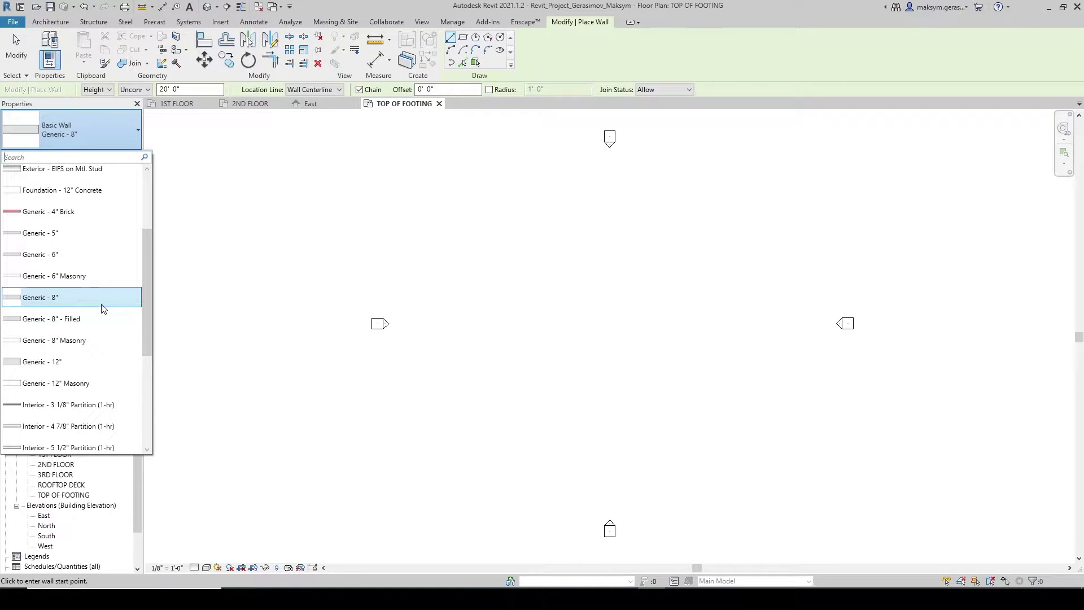
click(94, 340)
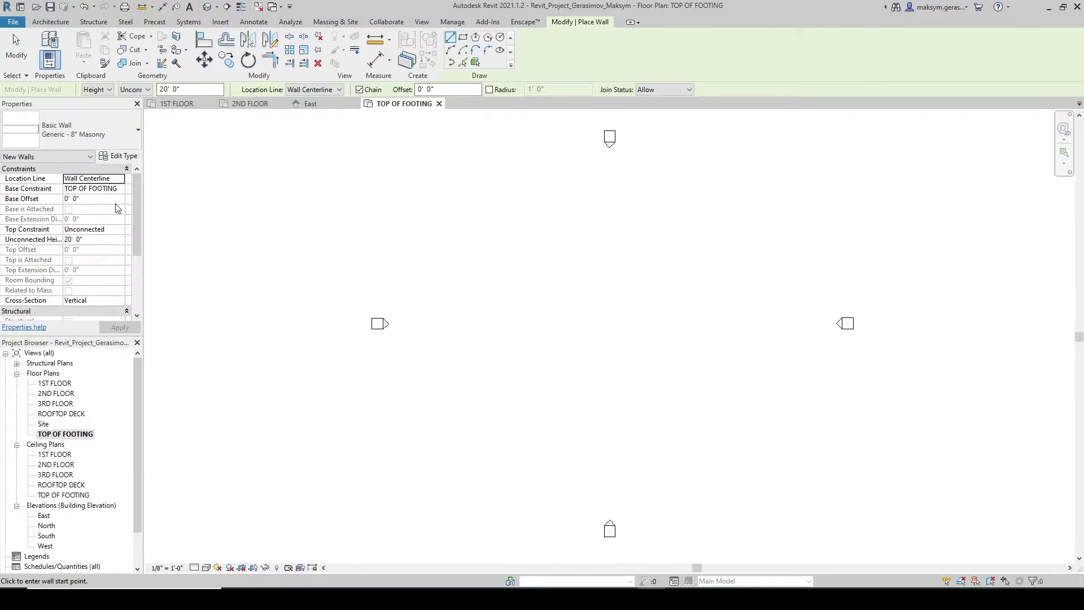
click(118, 156)
Duplicate the type as Generic - 8" CMU (2) and open its Structure layers
click(721, 145)
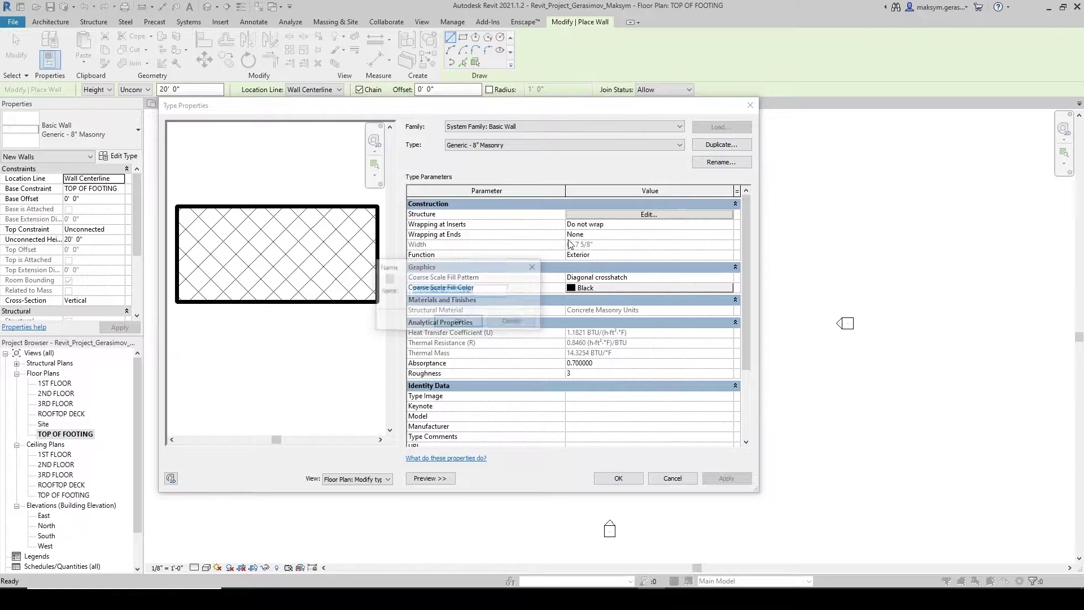
drag(483, 292, 444, 292)
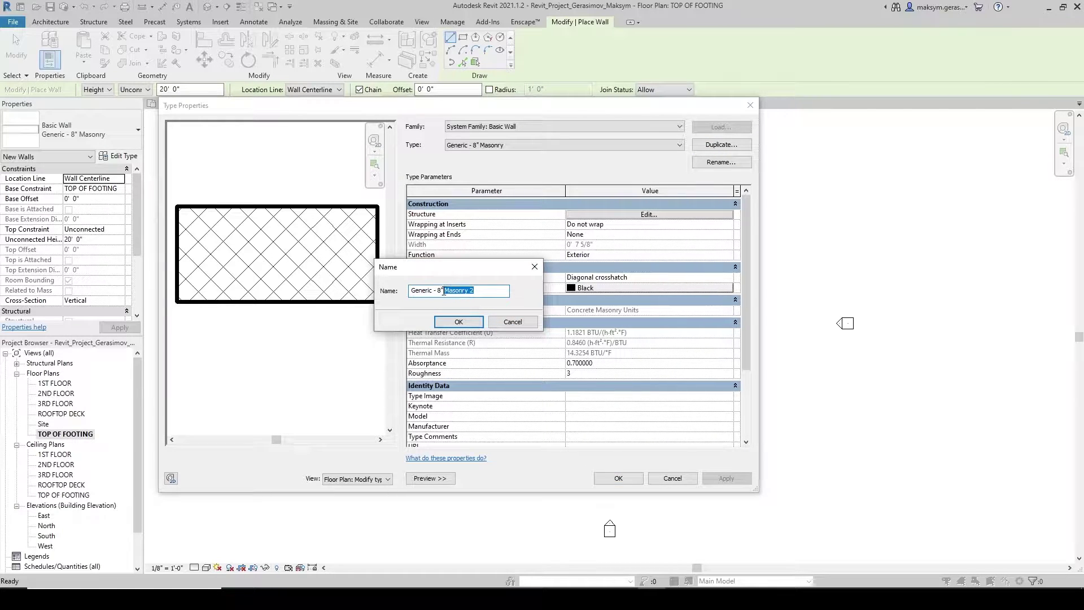
text(8: cmu (2))
key(Return)
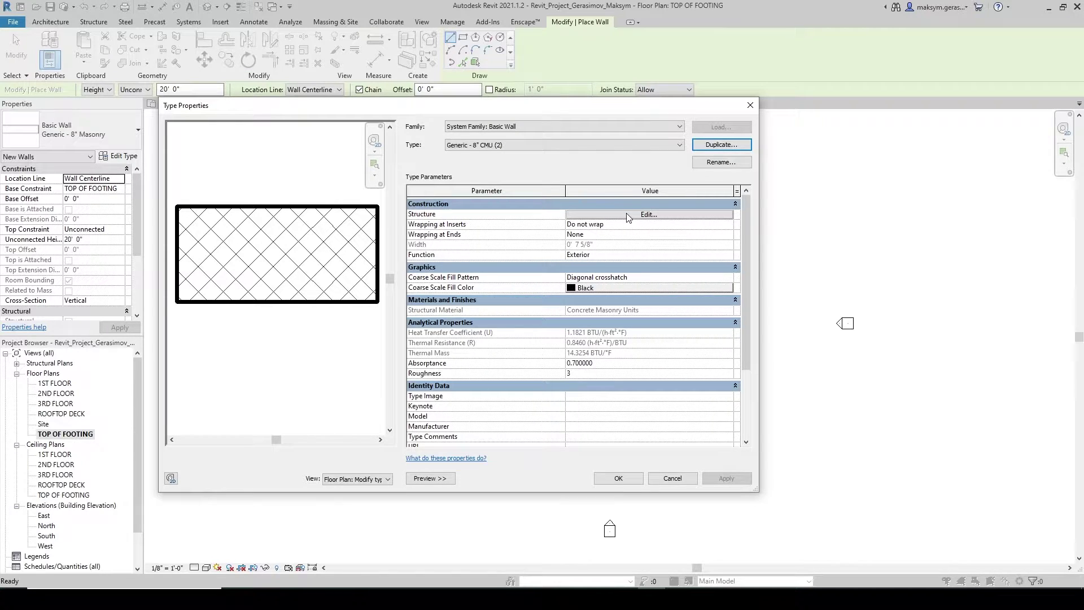
click(626, 214)
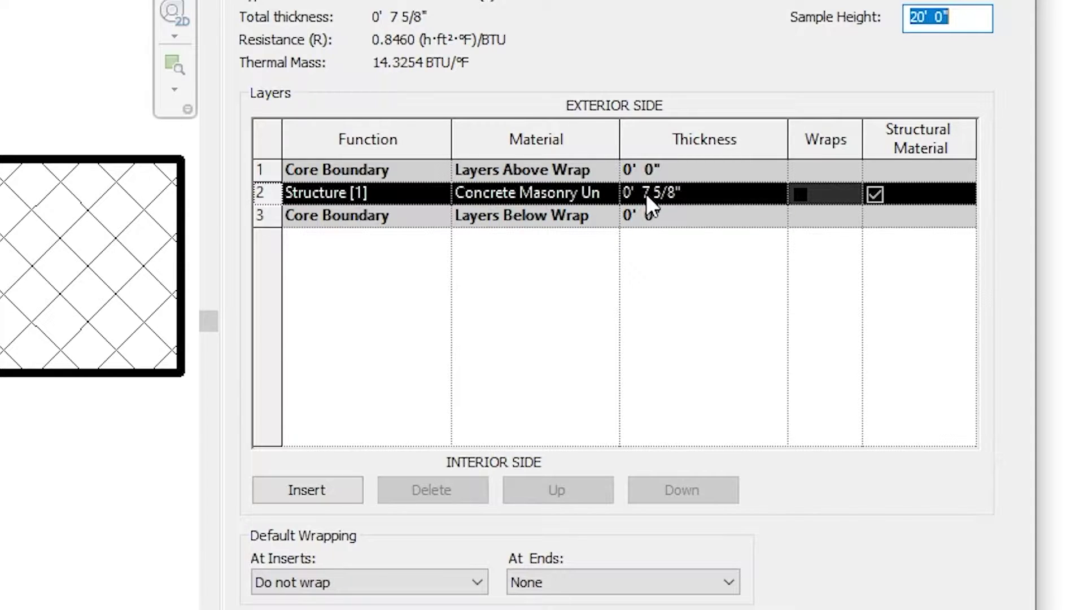
Add a 3/8" layer and a second 7 5/8" Concrete Masonry Units layer
click(334, 492)
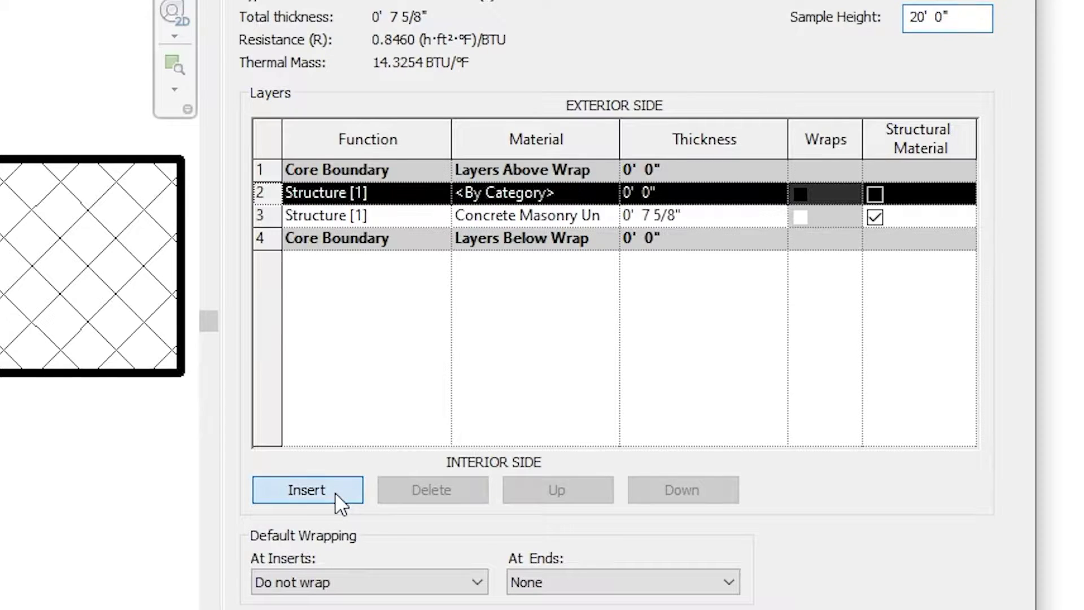
click(334, 493)
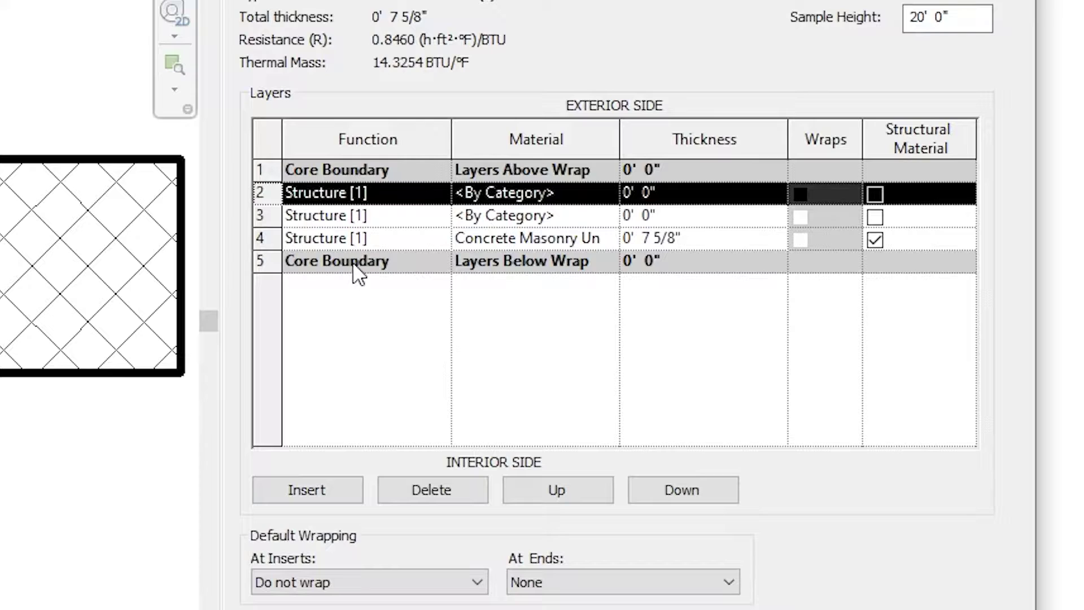
click(426, 218)
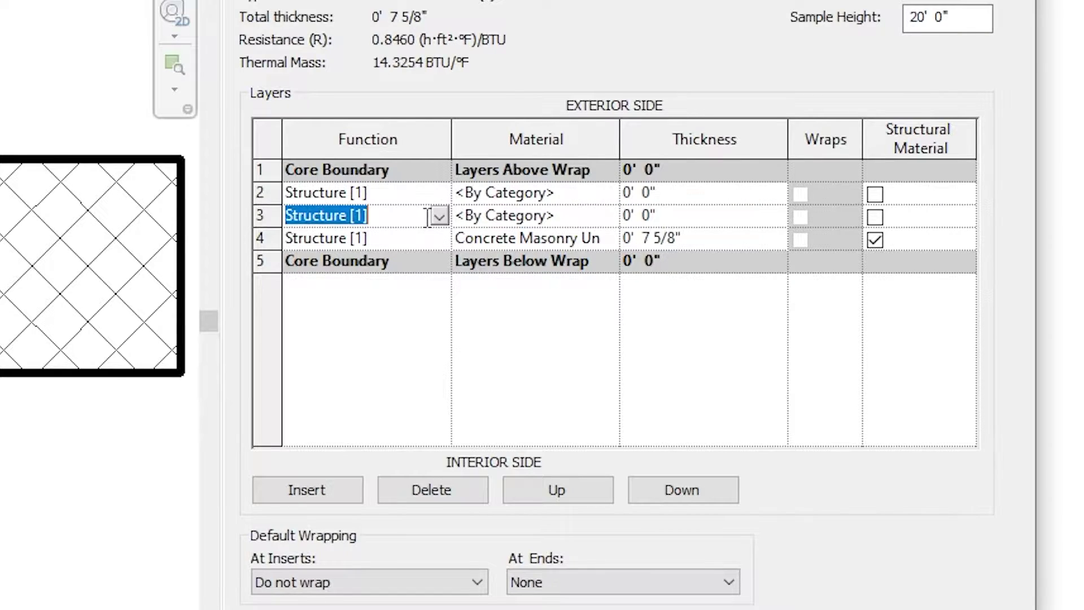
click(650, 216)
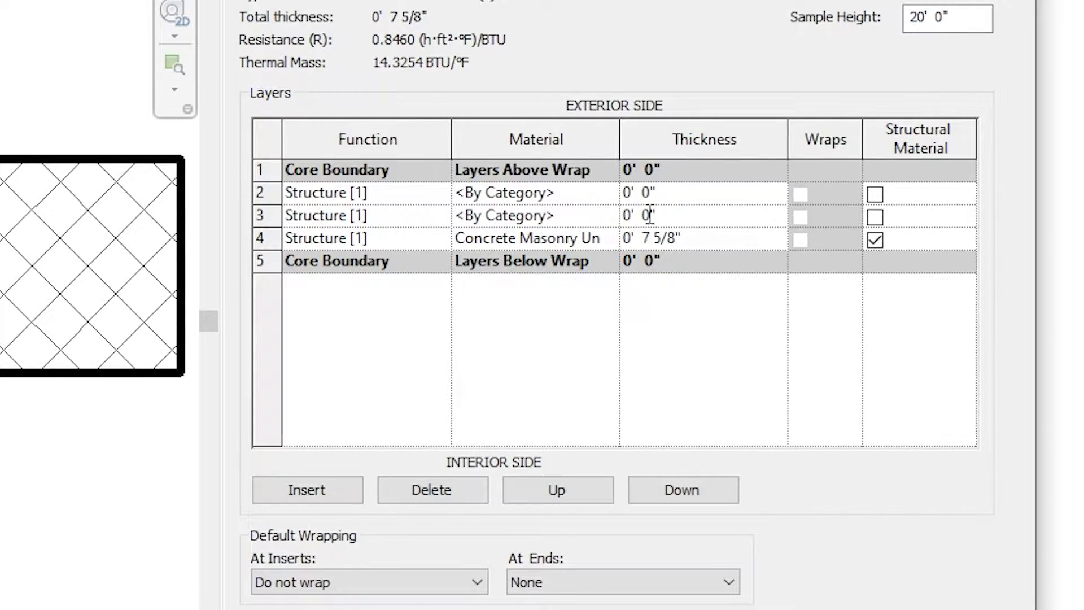
text(3/8)
key(Return)
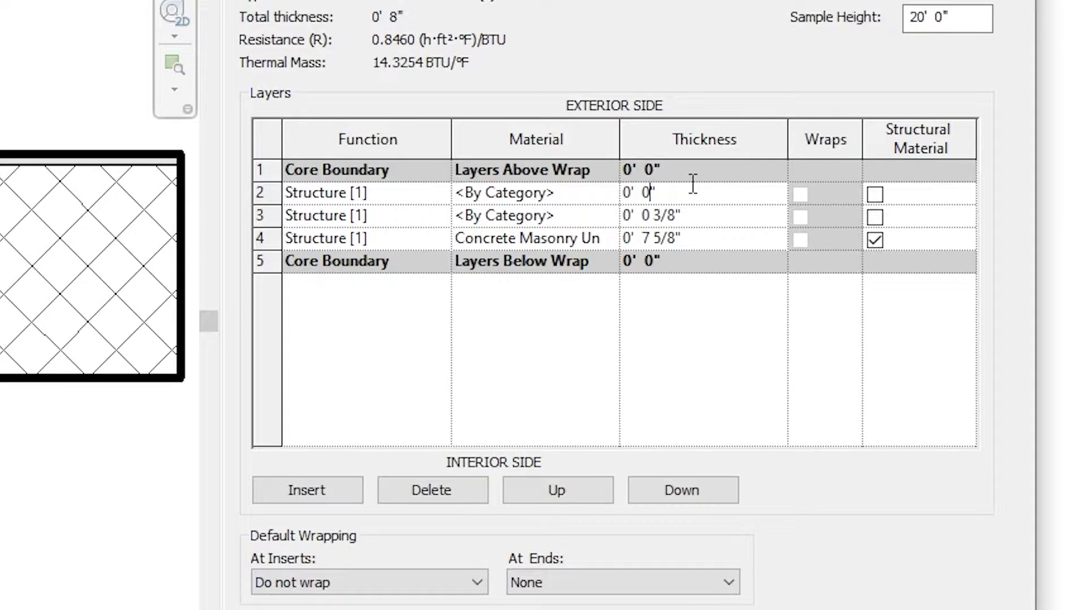
key(BackSpace)
text(7 5/8)
click(610, 198)
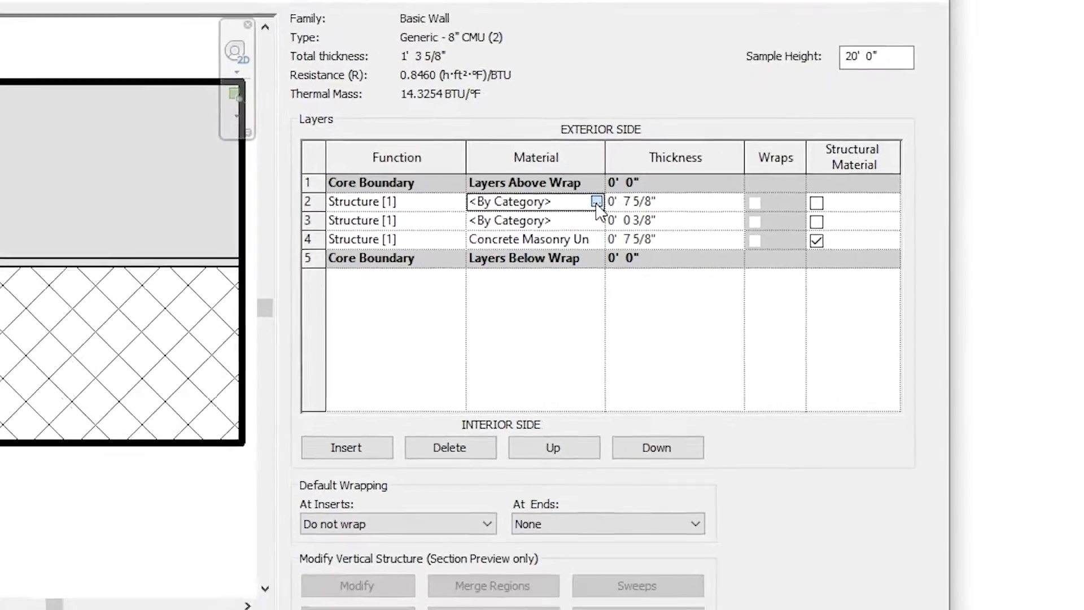
click(596, 202)
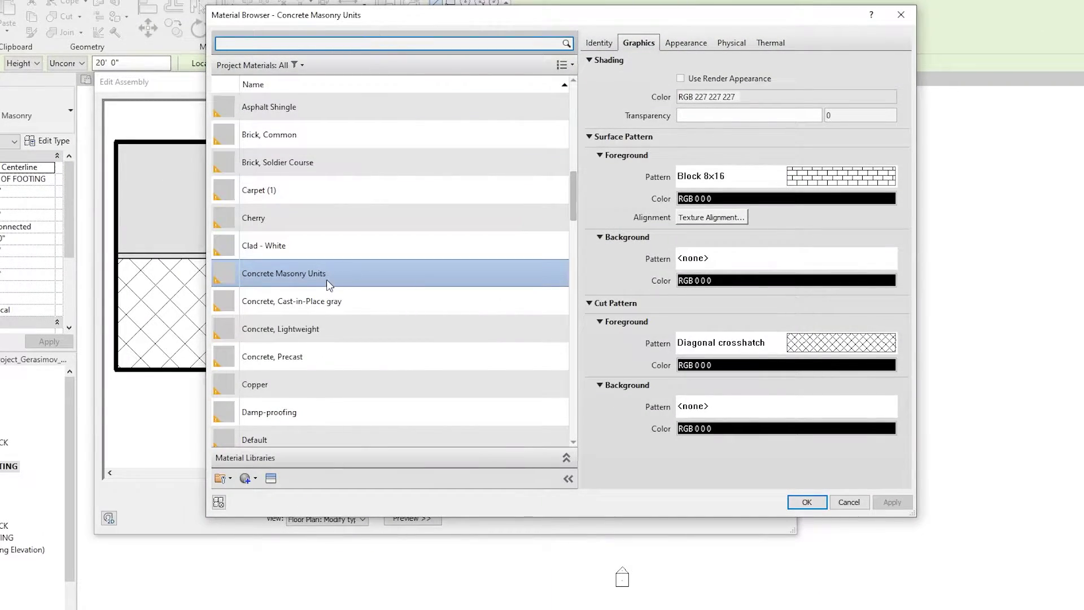
key(Return)
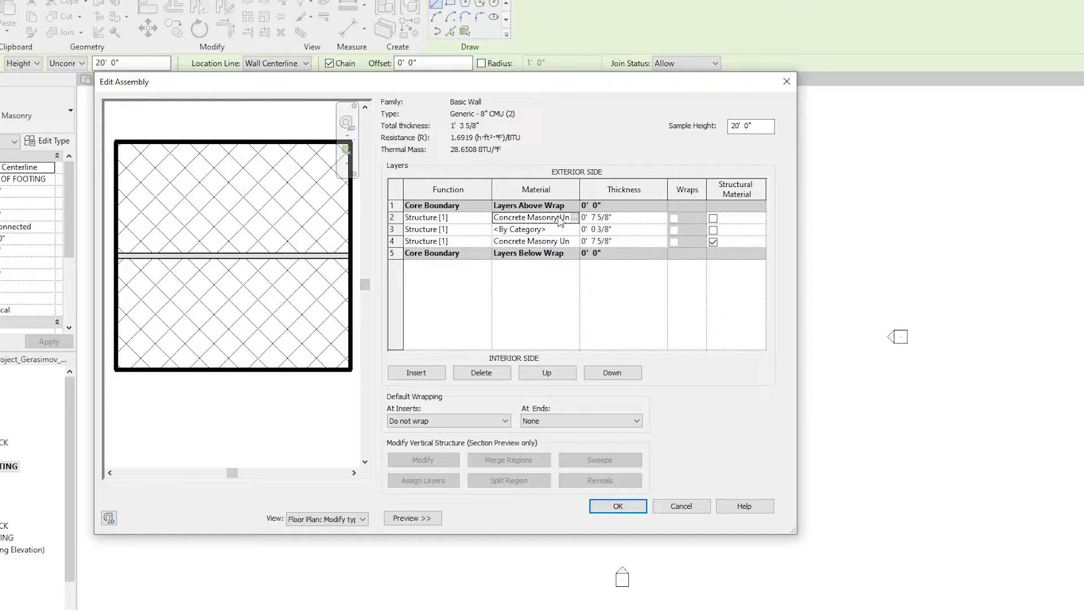
Check the CMU (2) layers in the section preview, return to plan, and accept
click(303, 520)
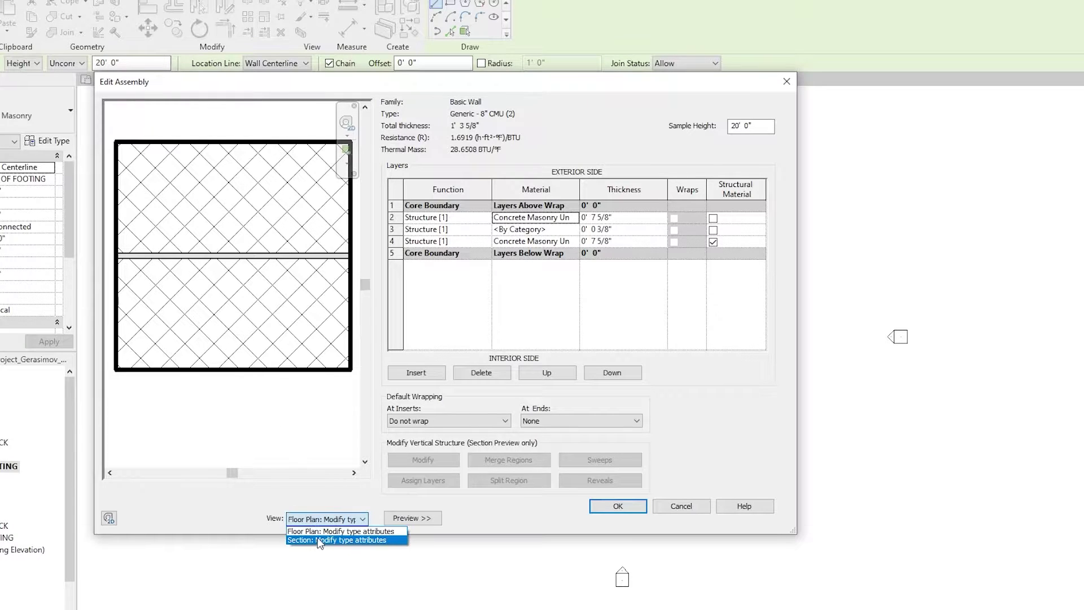
click(320, 540)
scroll(216, 286, up, 5)
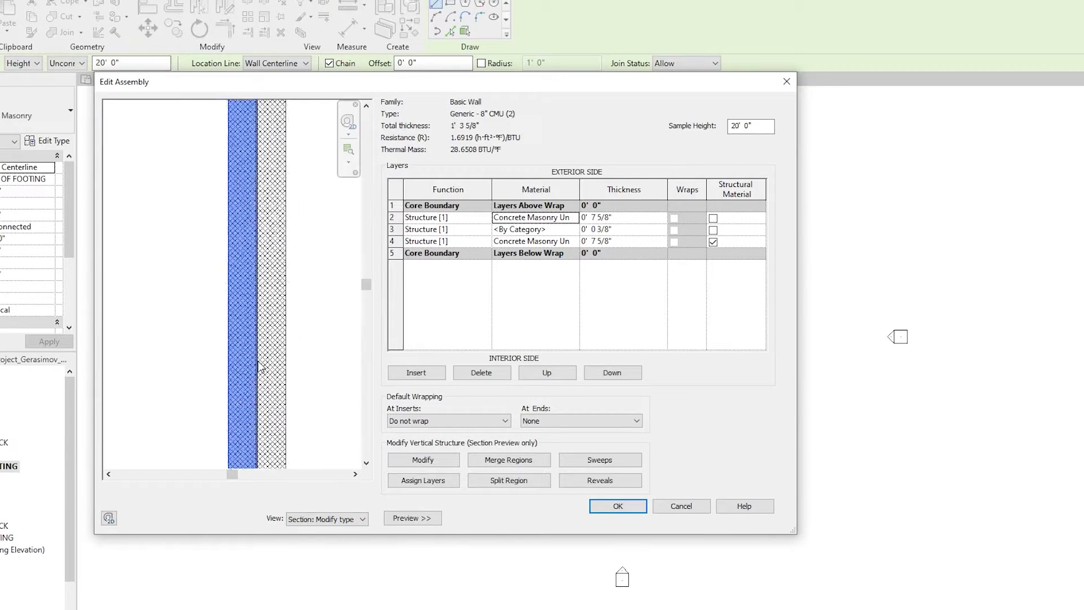
scroll(264, 260, down, 2)
scroll(226, 192, up, 2)
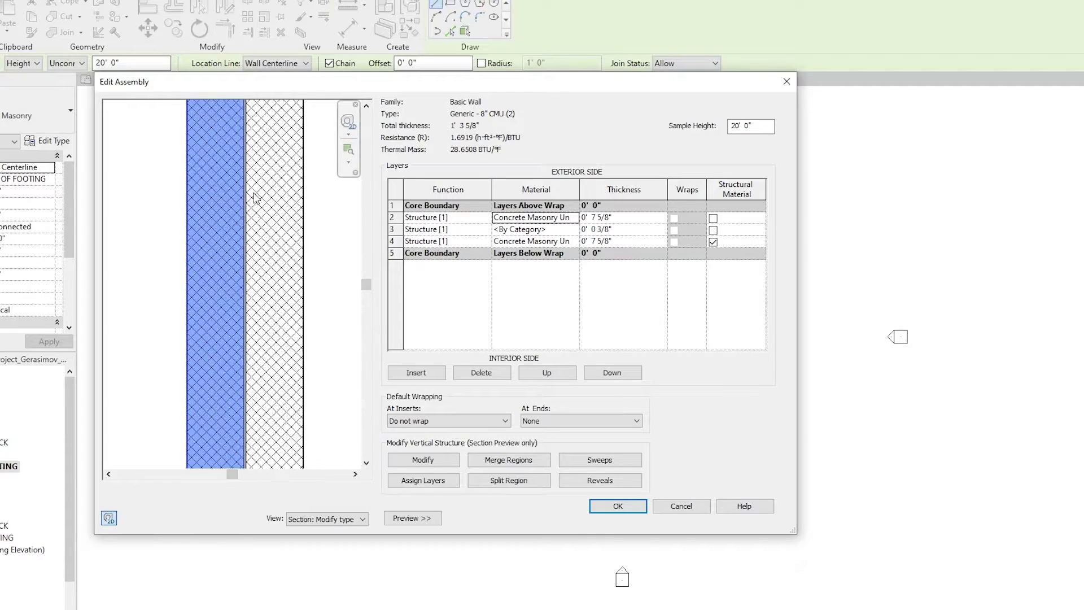
middle_drag(223, 187, 224, 184)
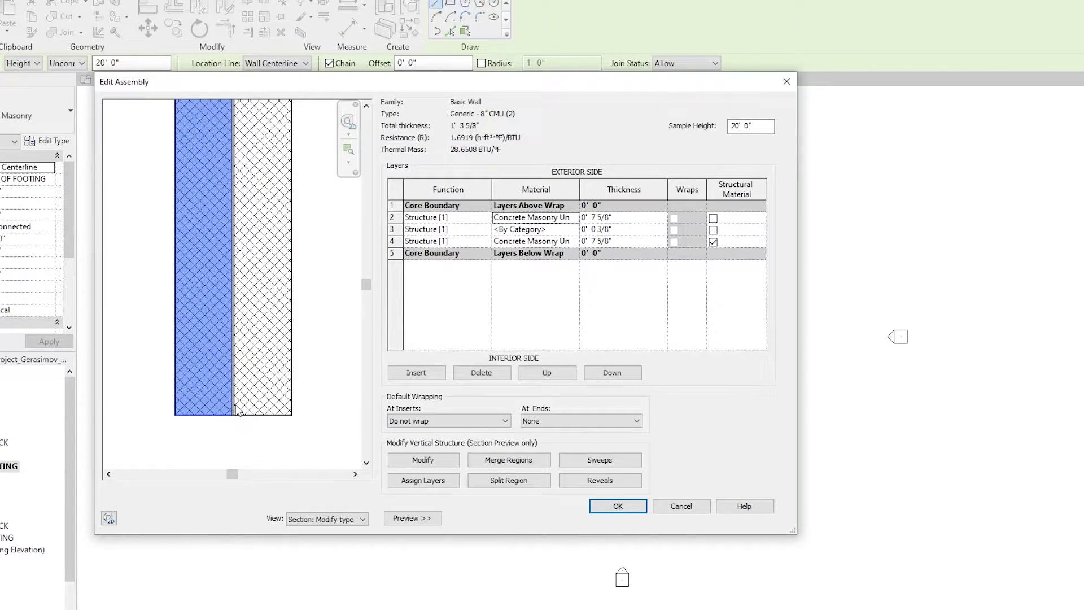
click(339, 519)
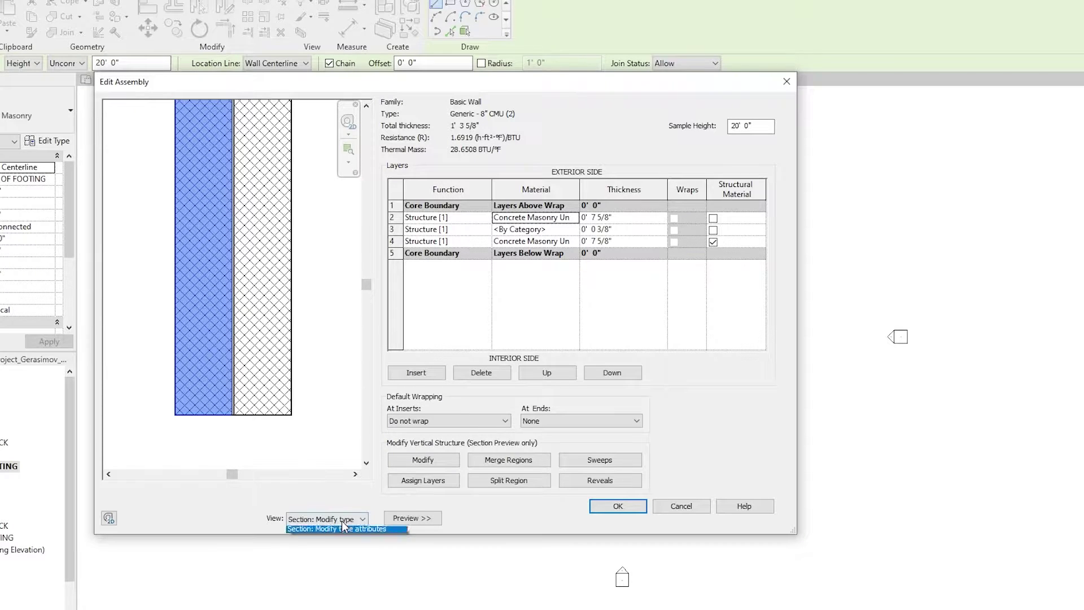
click(316, 528)
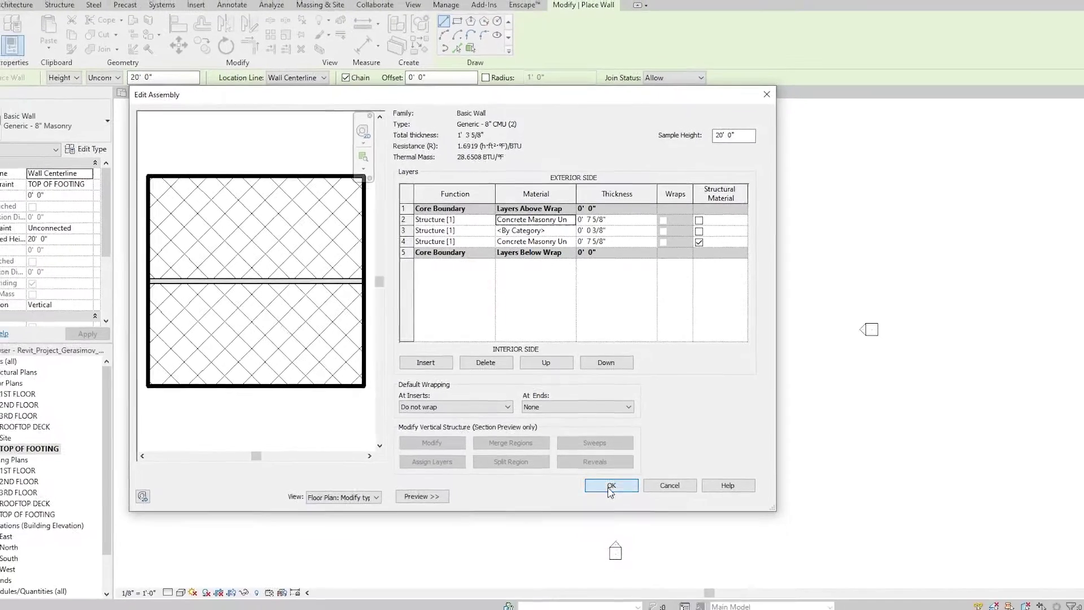
click(618, 506)
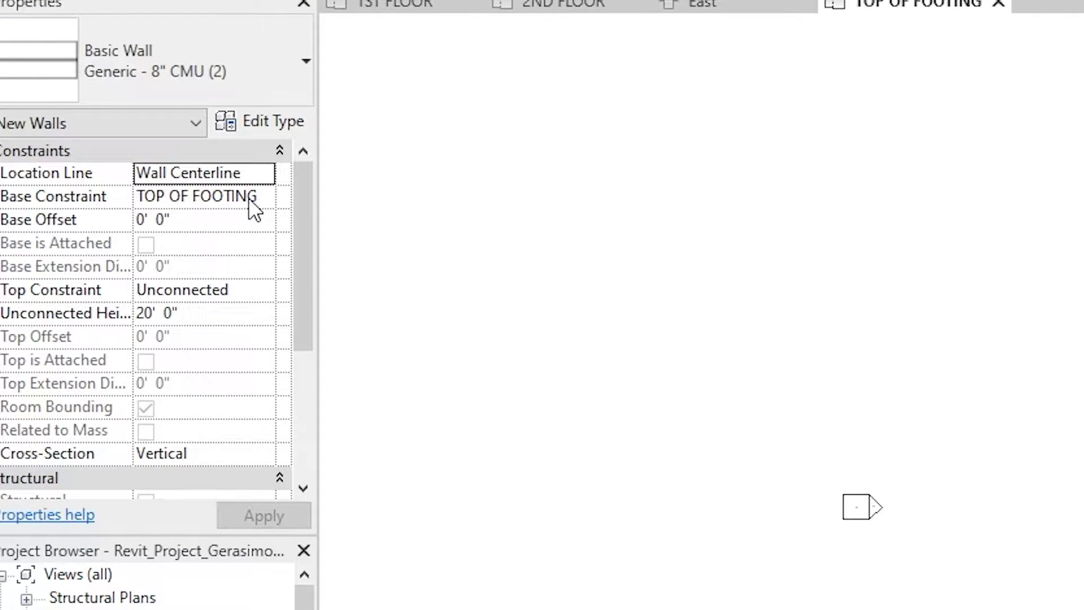
Set the new walls' Top Constraint to Up to level: 1ST FLOOR
click(266, 290)
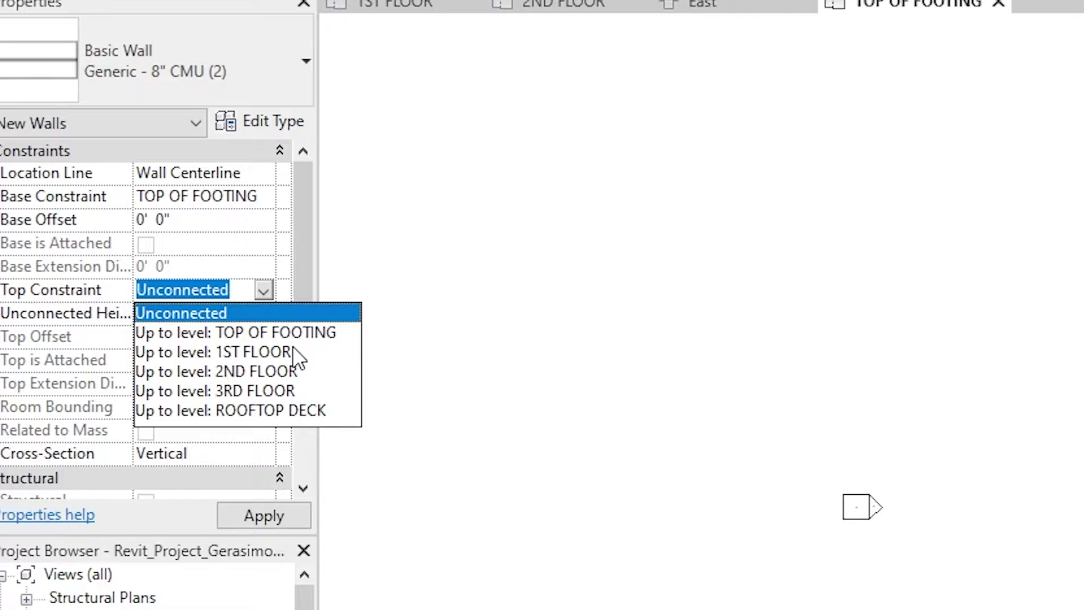
text(~!)
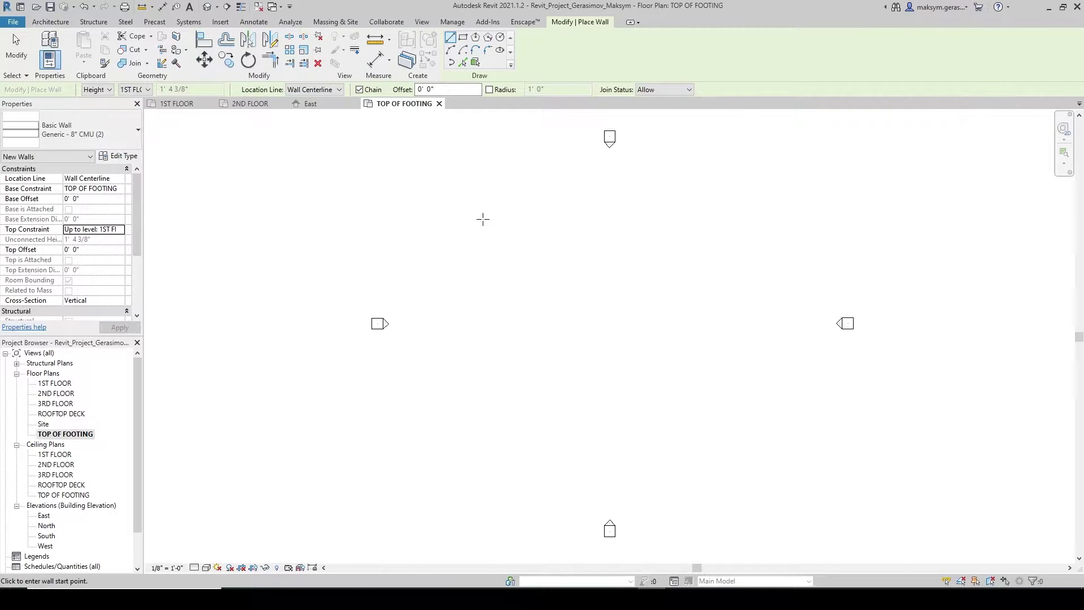
Draw a 107'-0" by 78'-6" rectangle of CMU (2) walls on TOP OF FOOTING
click(483, 220)
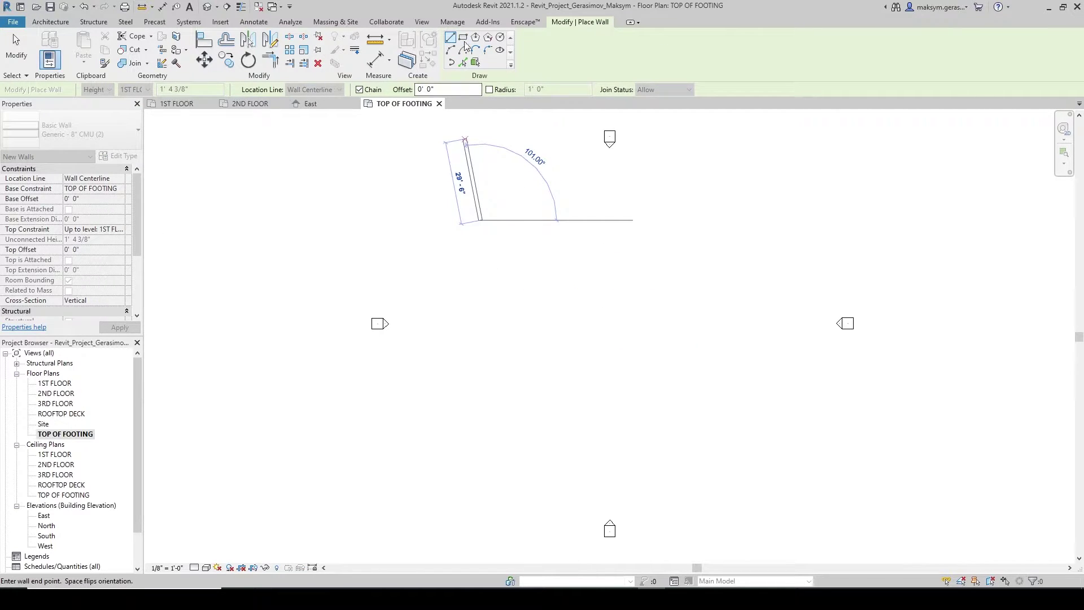
click(463, 38)
click(466, 215)
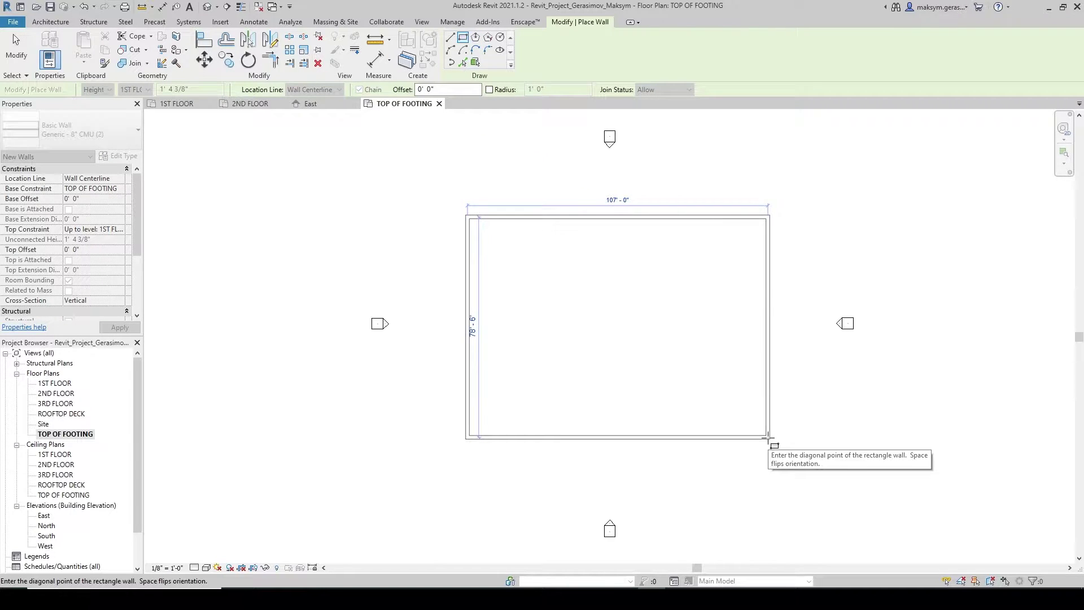
click(768, 436)
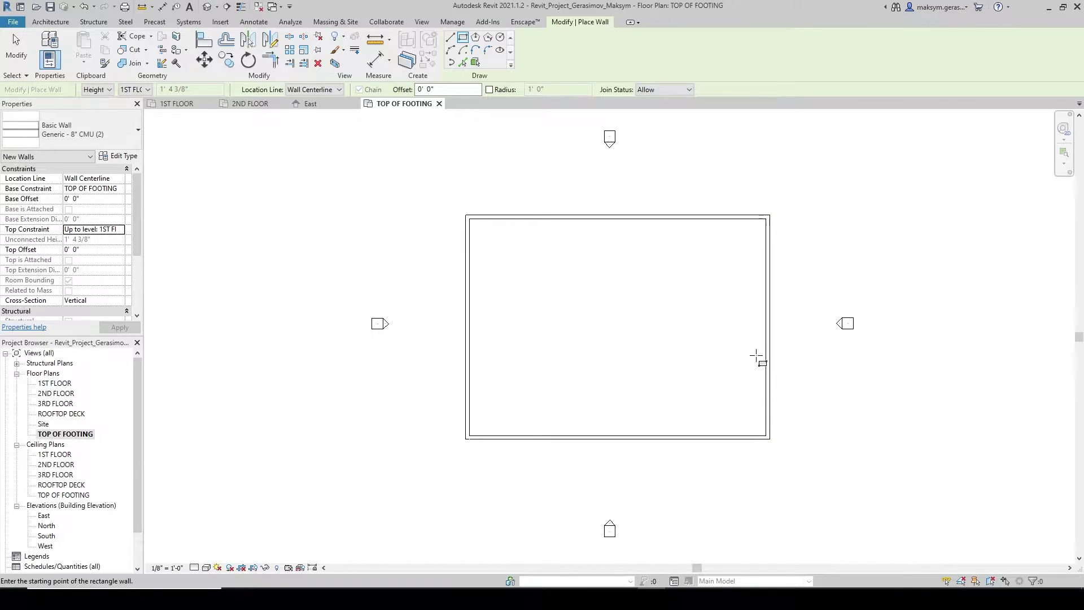
Place an aligned dimension between the left and right walls' outer faces, above the footing
click(254, 22)
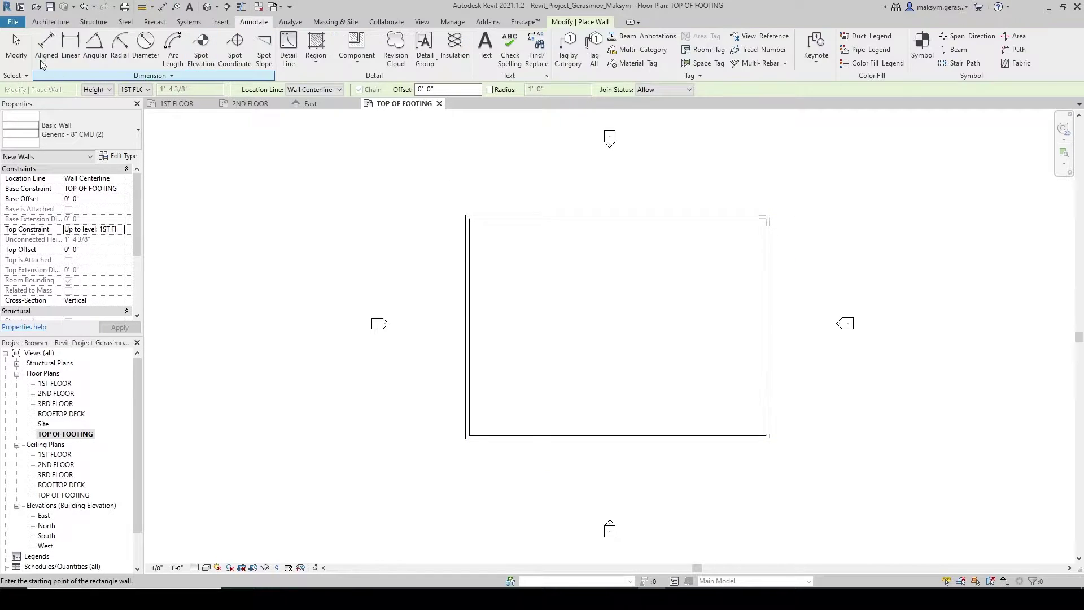
click(47, 51)
scroll(474, 240, up, 2)
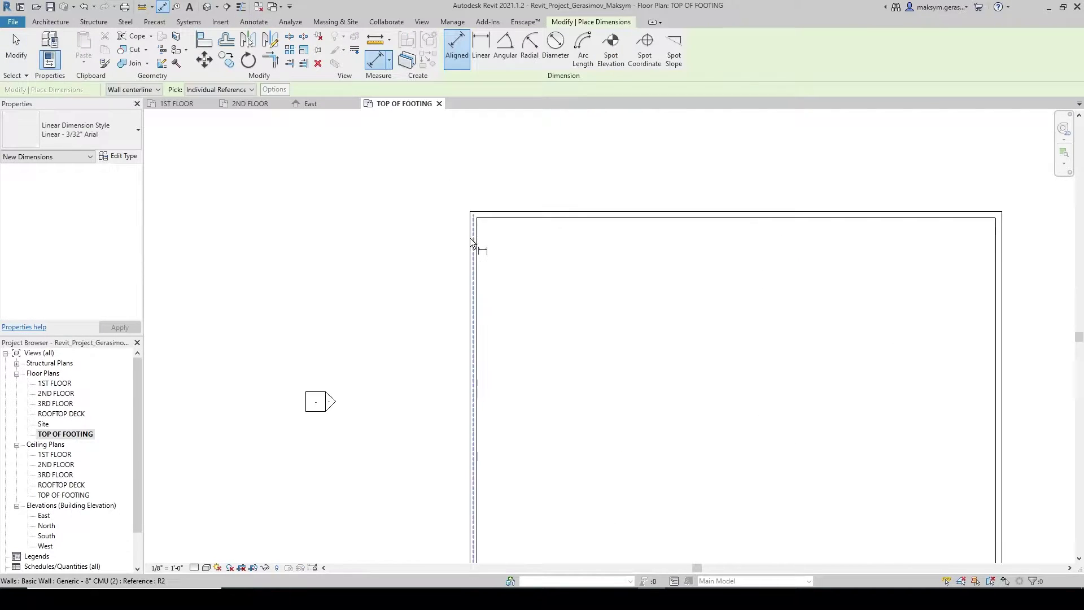
click(132, 90)
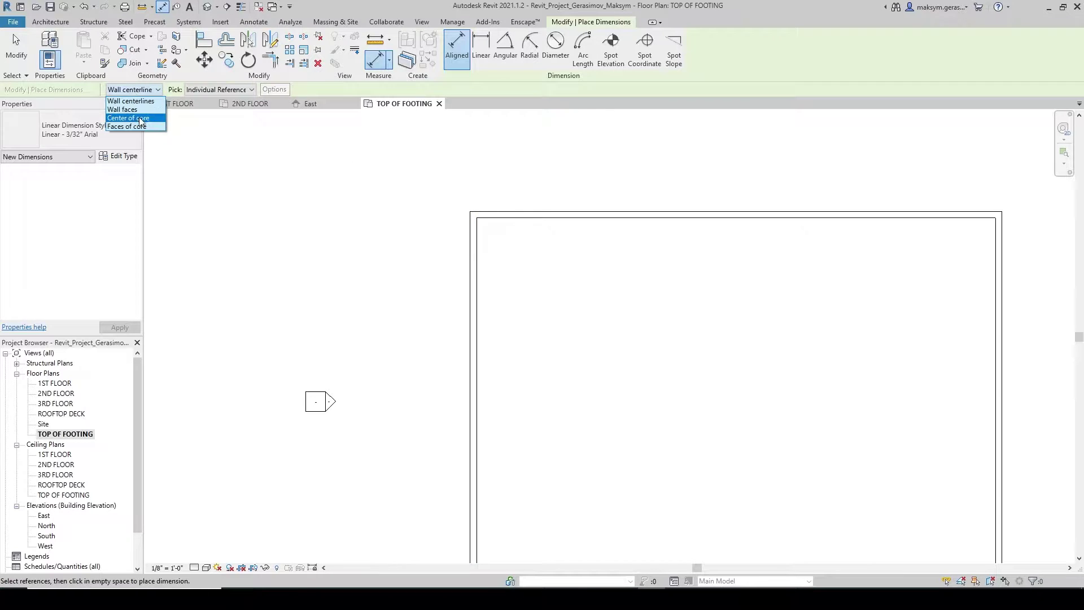
click(139, 110)
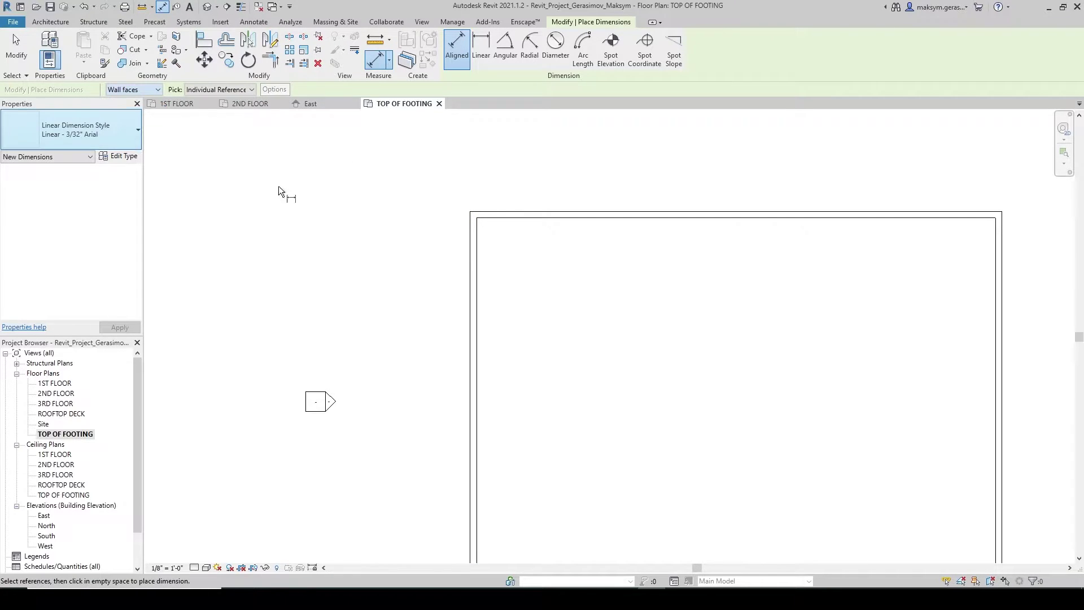
click(472, 251)
click(1011, 280)
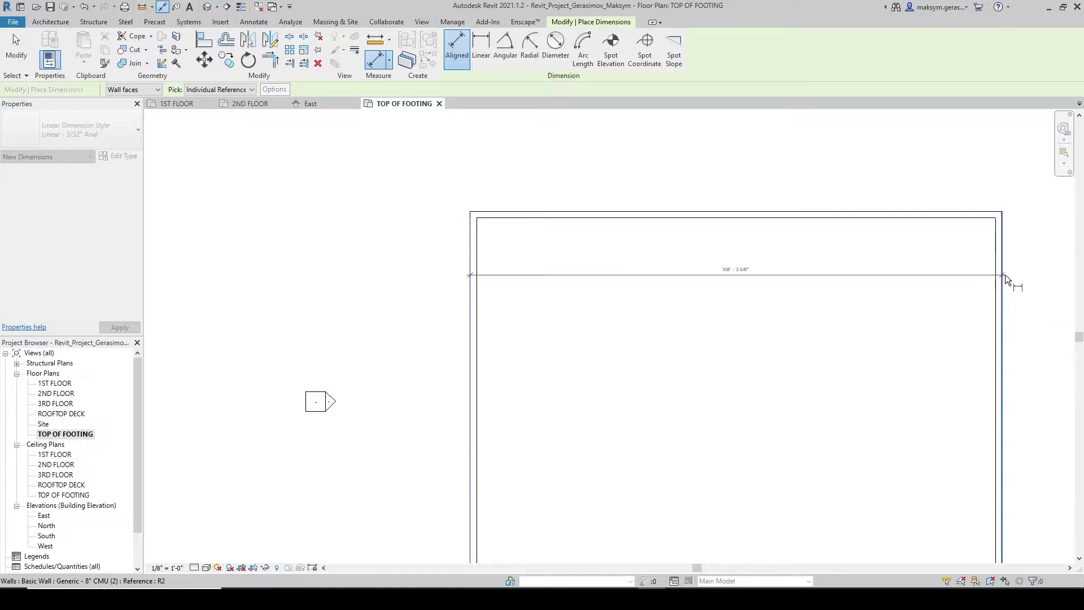
click(951, 198)
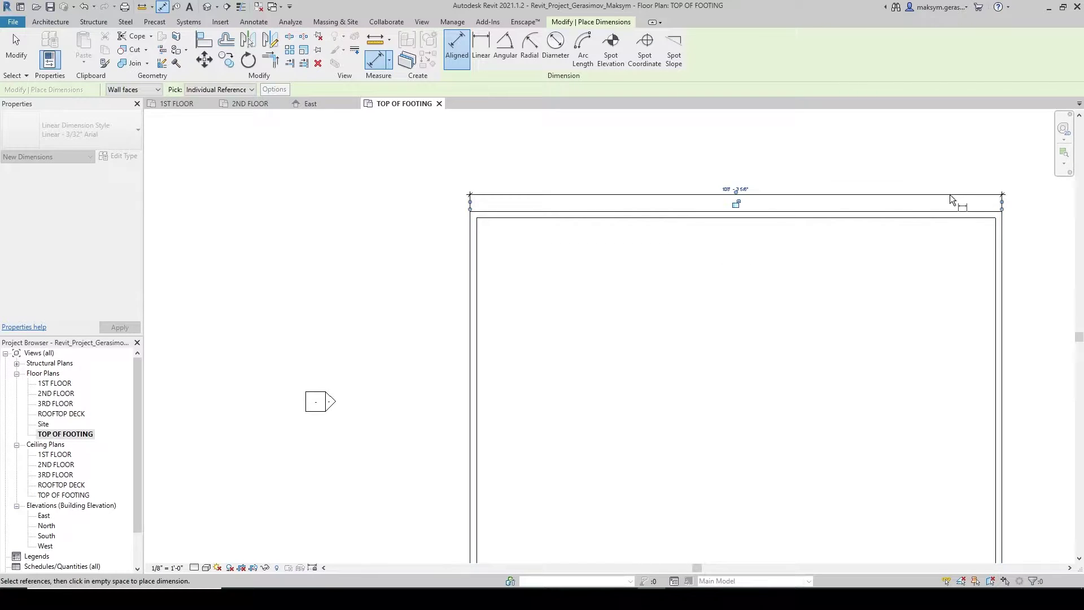
Add a vertical face-to-face dimension between the top and bottom walls, left of the plan
click(537, 211)
middle_drag(524, 478, 498, 309)
click(499, 428)
middle_drag(498, 427, 470, 559)
click(387, 367)
key(Escape)
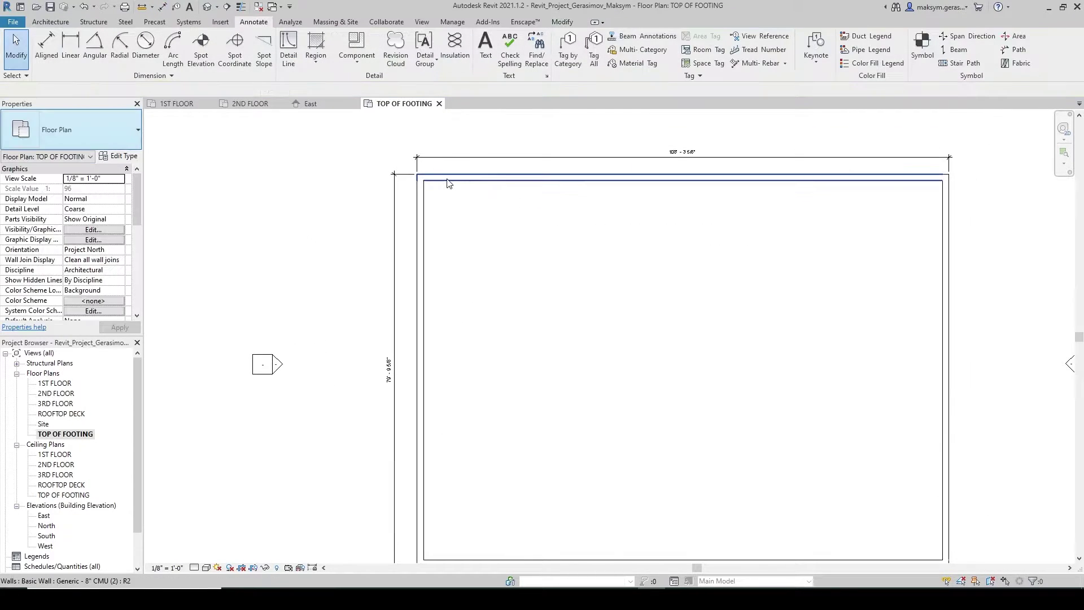
Select the top wall and change the left vertical dimension to 80'-0"
click(429, 178)
click(395, 370)
text(8)
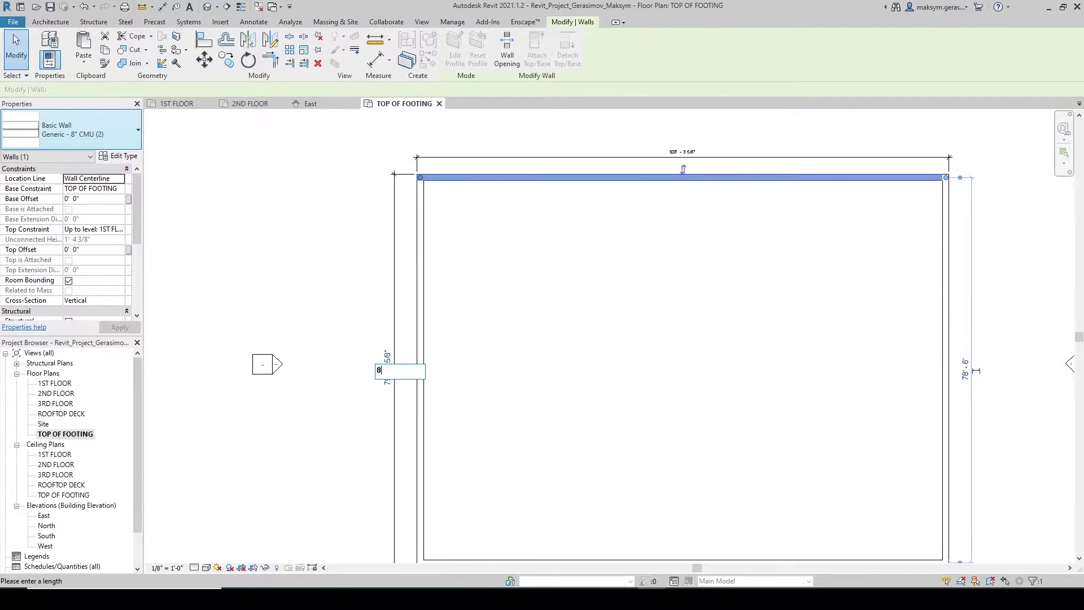
text(0)
key(Return)
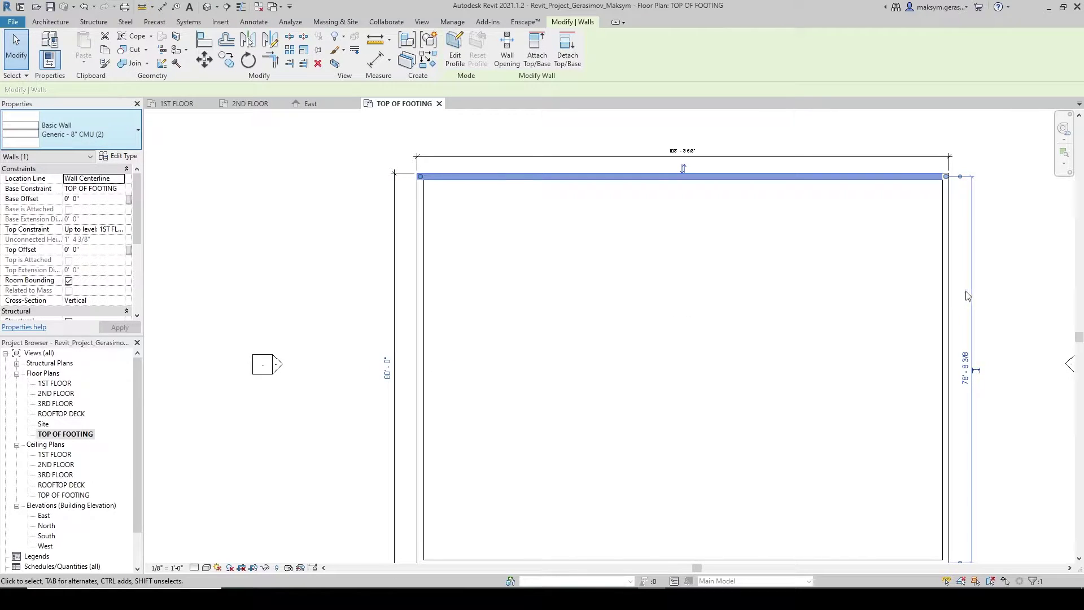
Select the right wall and edit the overall width dimension to 80'-0"
click(947, 307)
click(682, 150)
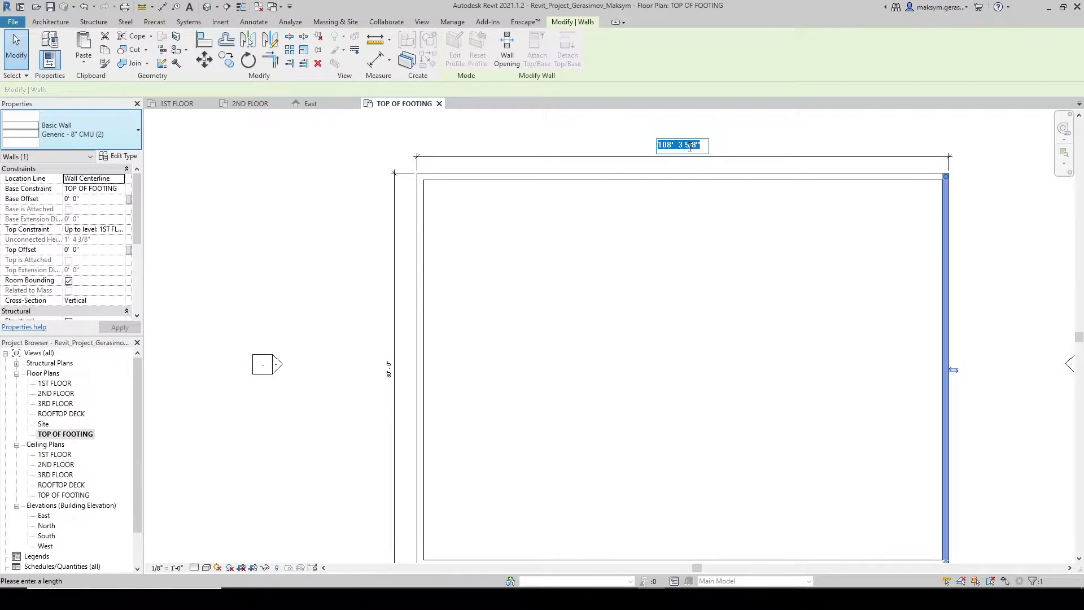
text(890)
scroll(622, 282, down, 2)
key(Escape)
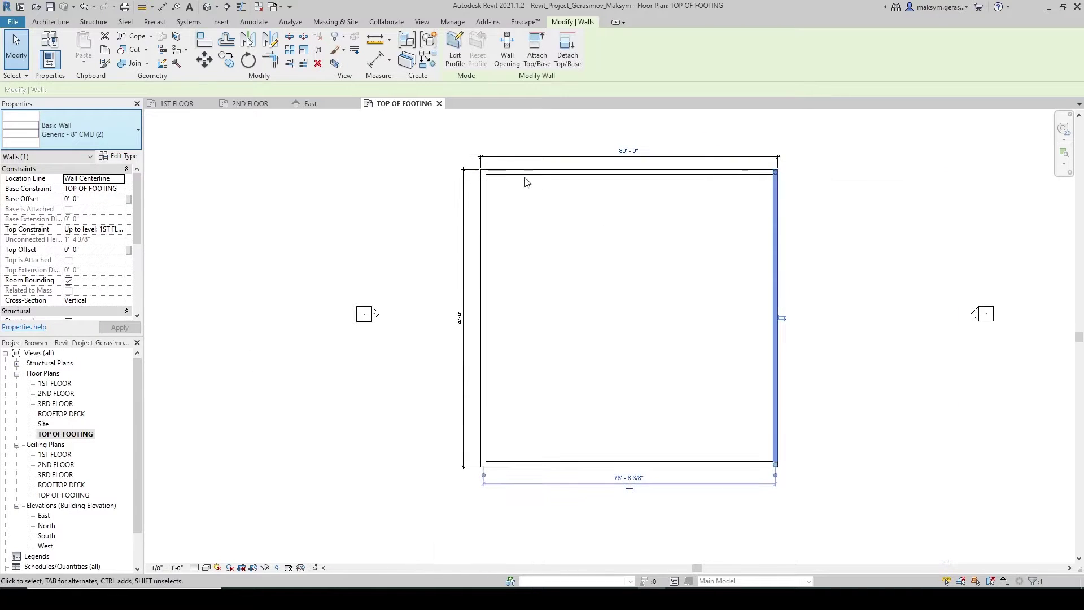
scroll(484, 172, up, 2)
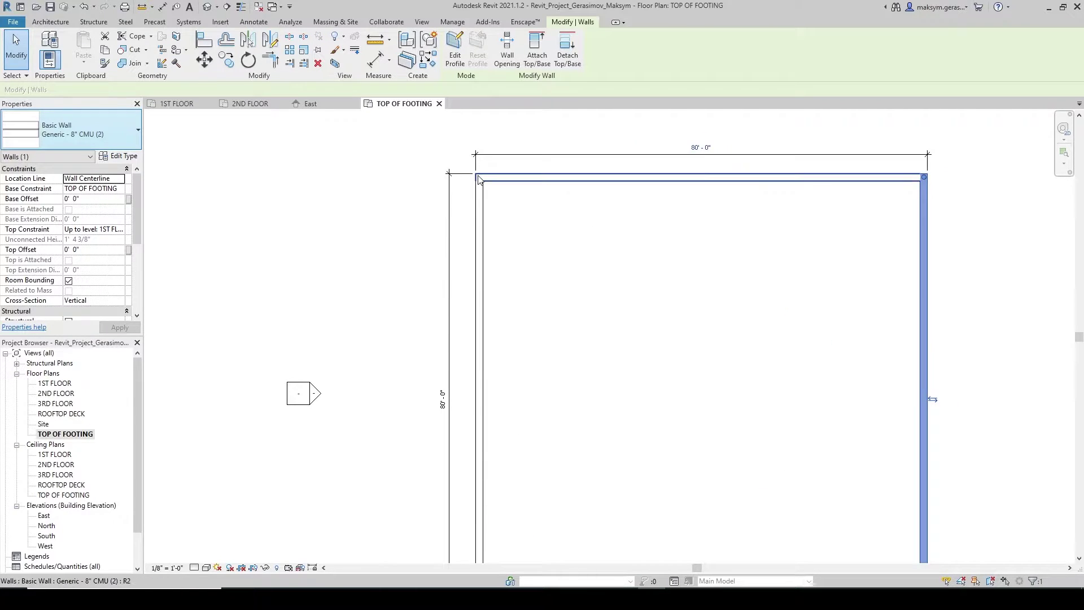
middle_drag(936, 184, 685, 169)
scroll(673, 157, down, 1)
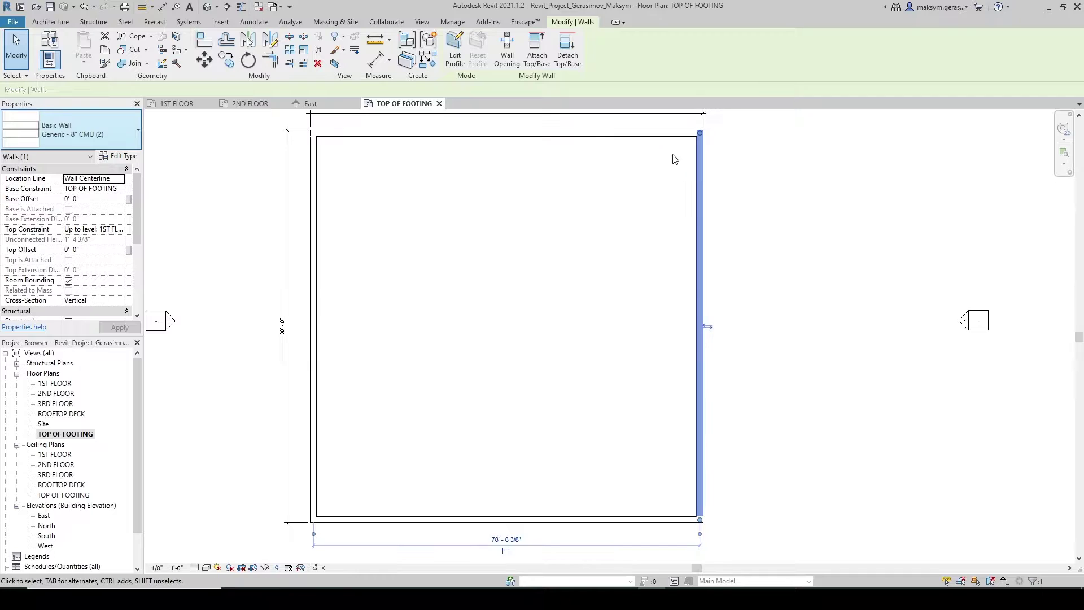
Switch to the default 3D view and zoom out to see the whole square ring of CMU walls
click(208, 6)
scroll(618, 440, up, 5)
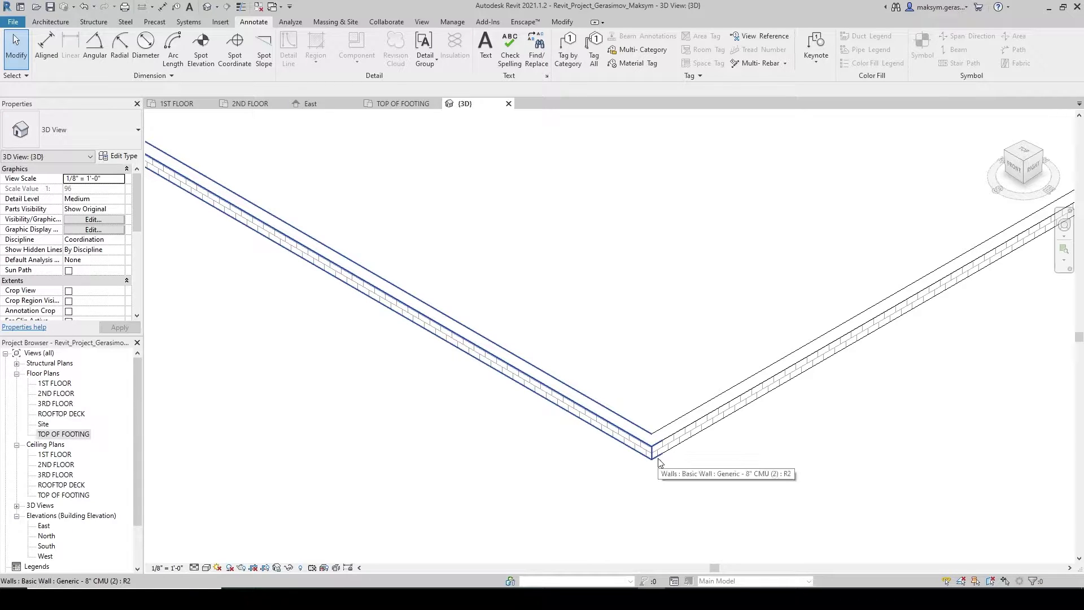
scroll(623, 422, down, 1)
scroll(500, 343, down, 5)
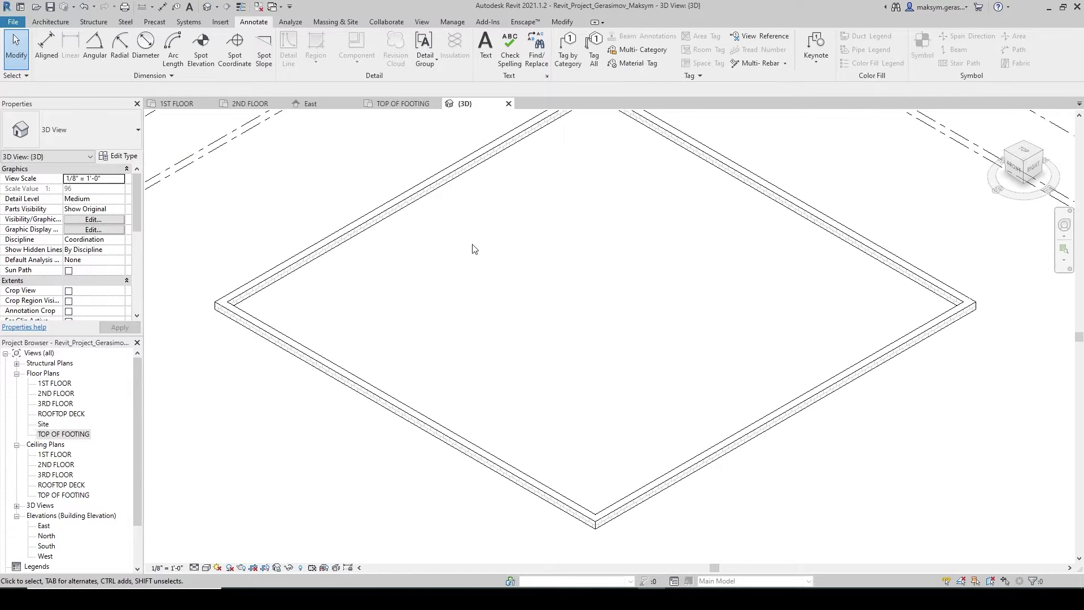
scroll(350, 300, down, 2)
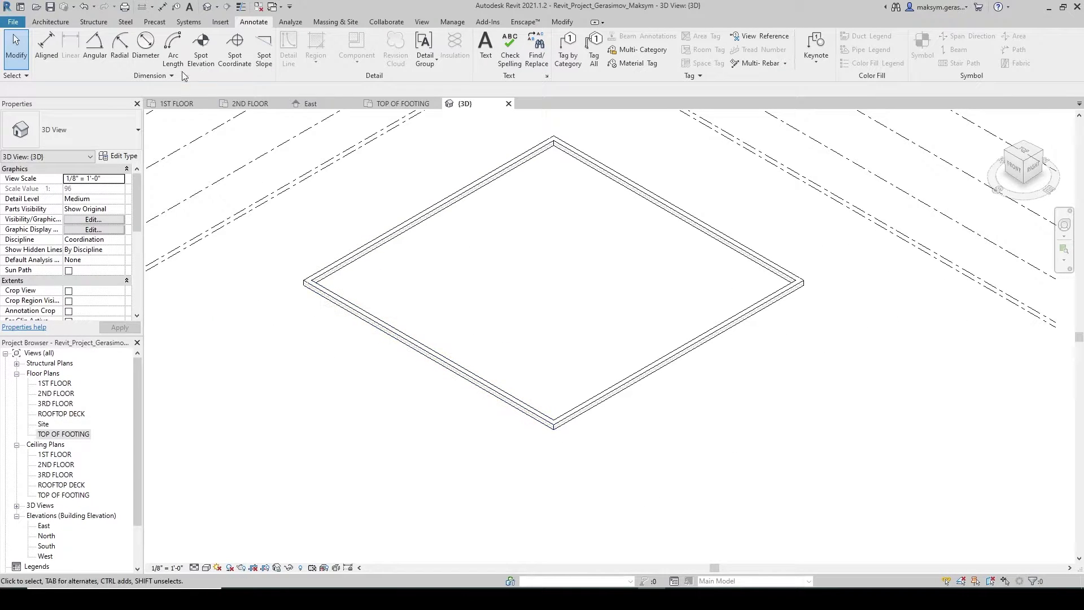
click(94, 22)
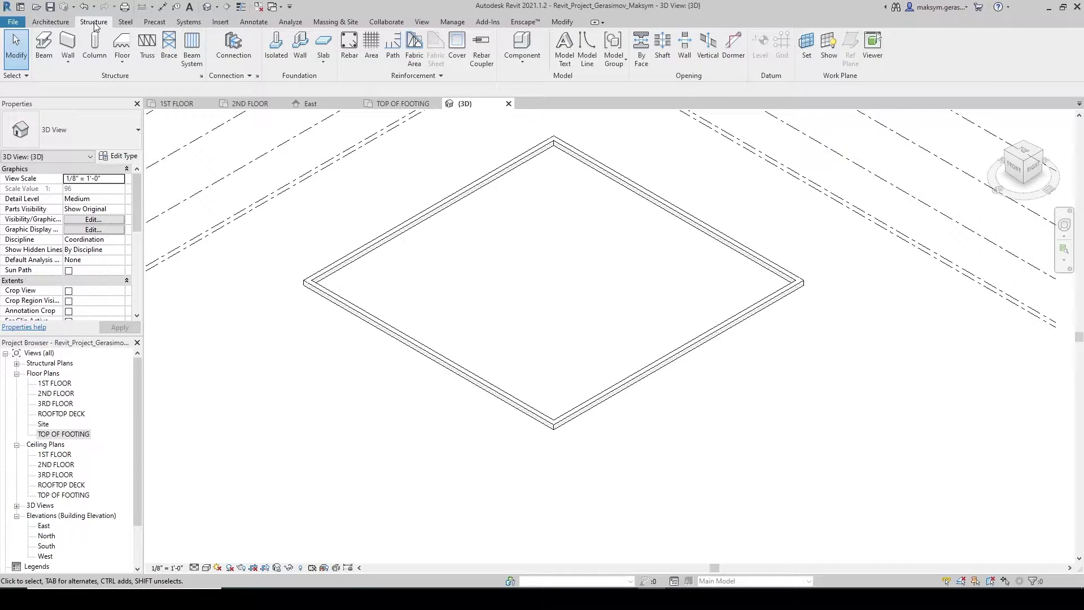
Place Bearing Footing 36" x 12" wall foundations under all four chained walls, checking the East elevation
click(300, 46)
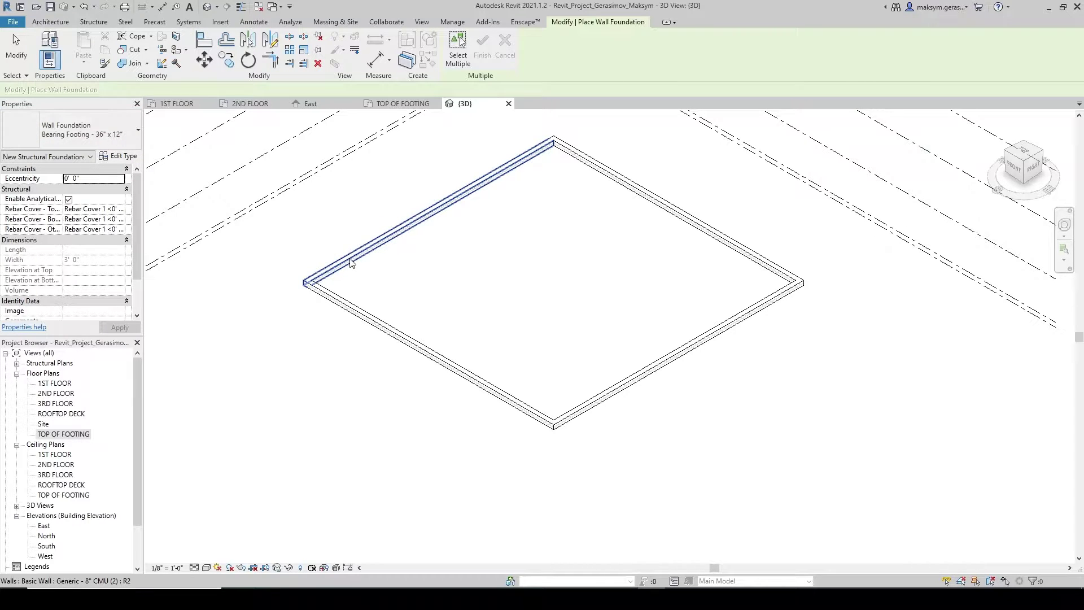
key(Tab)
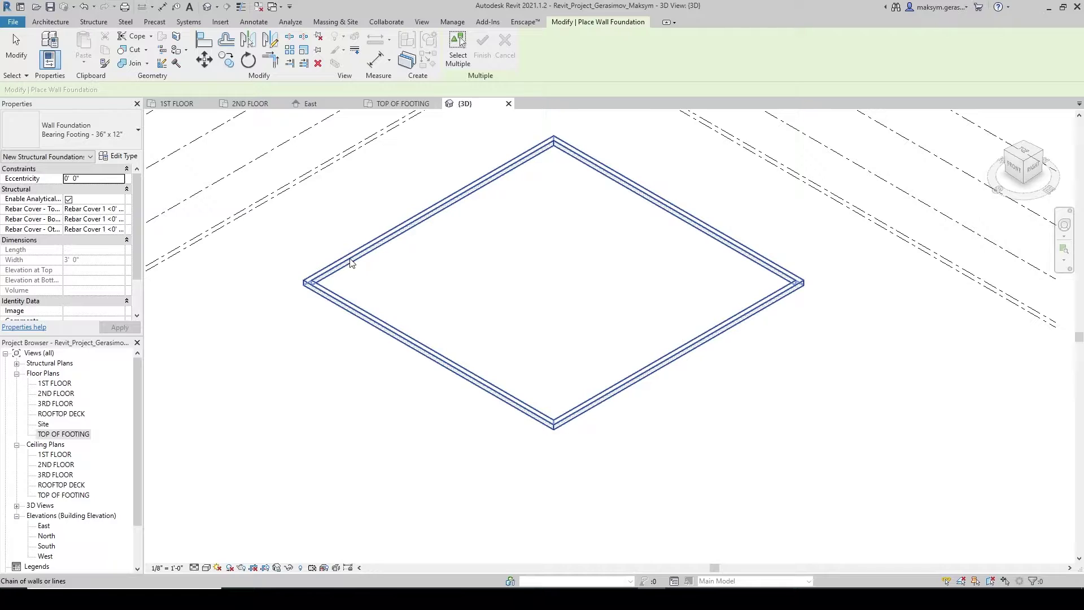
click(350, 261)
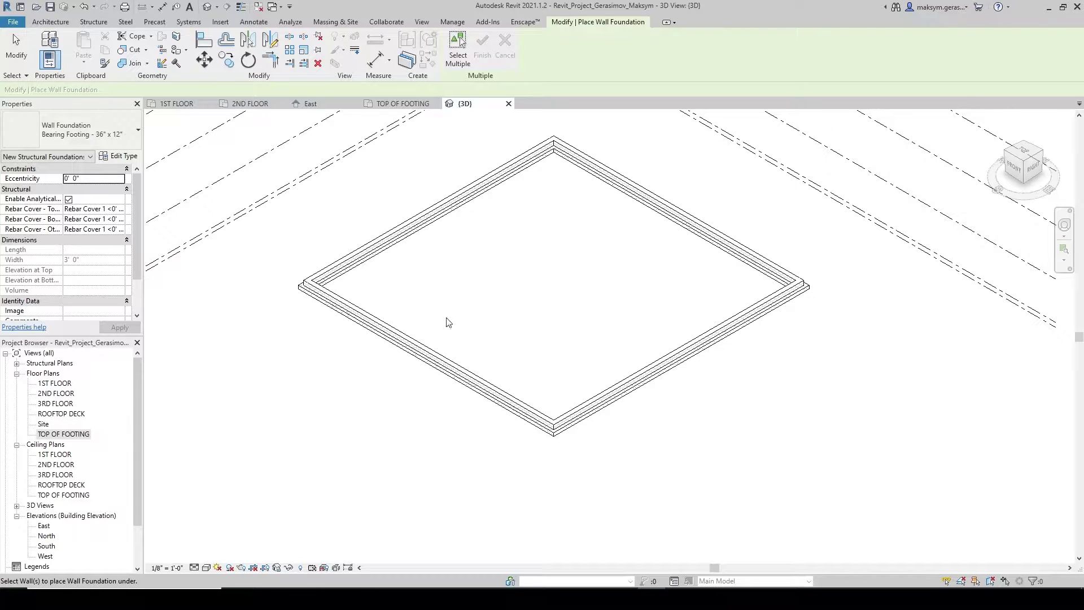
scroll(293, 233, up, 5)
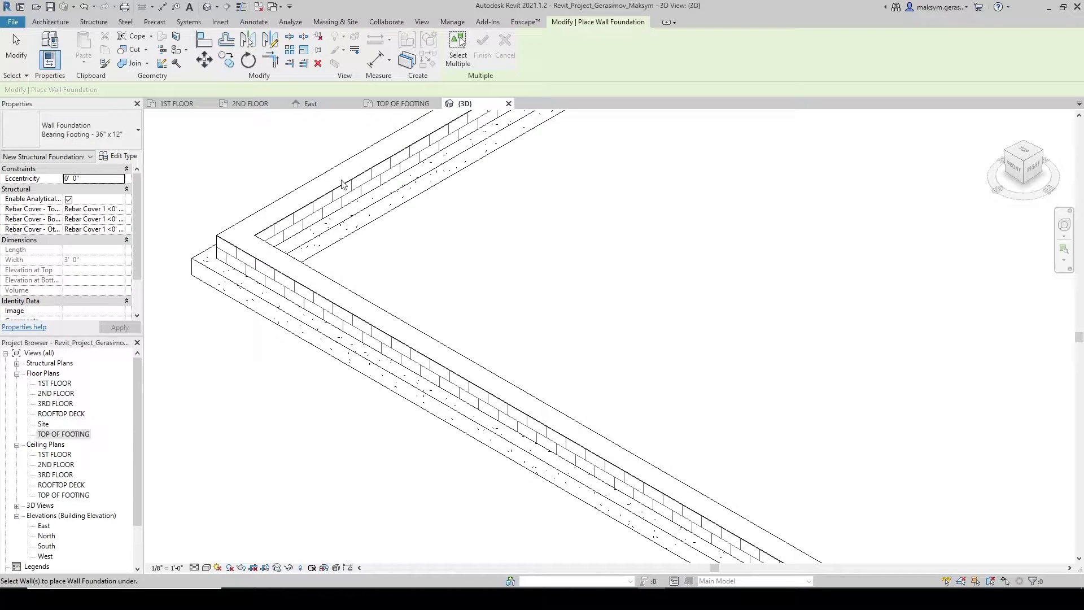
click(326, 105)
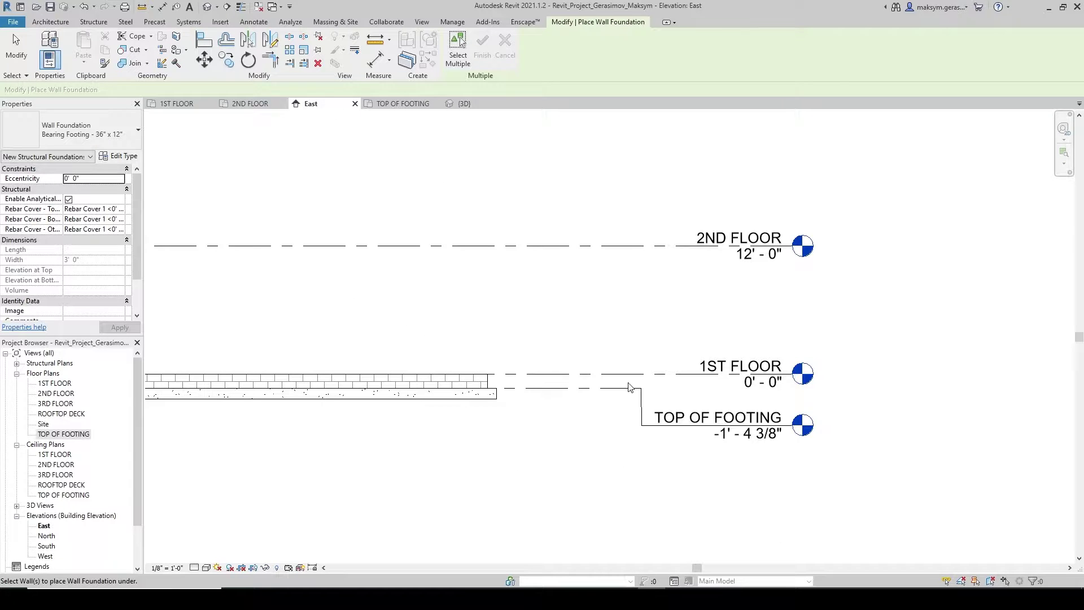
scroll(484, 381, up, 3)
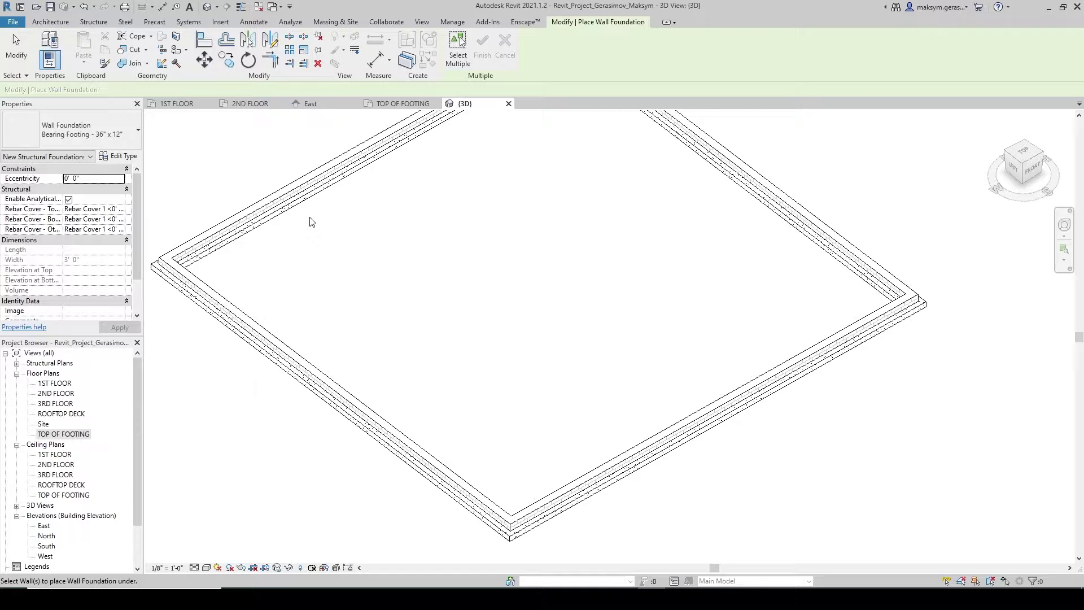
key(Escape)
scroll(568, 297, down, 2)
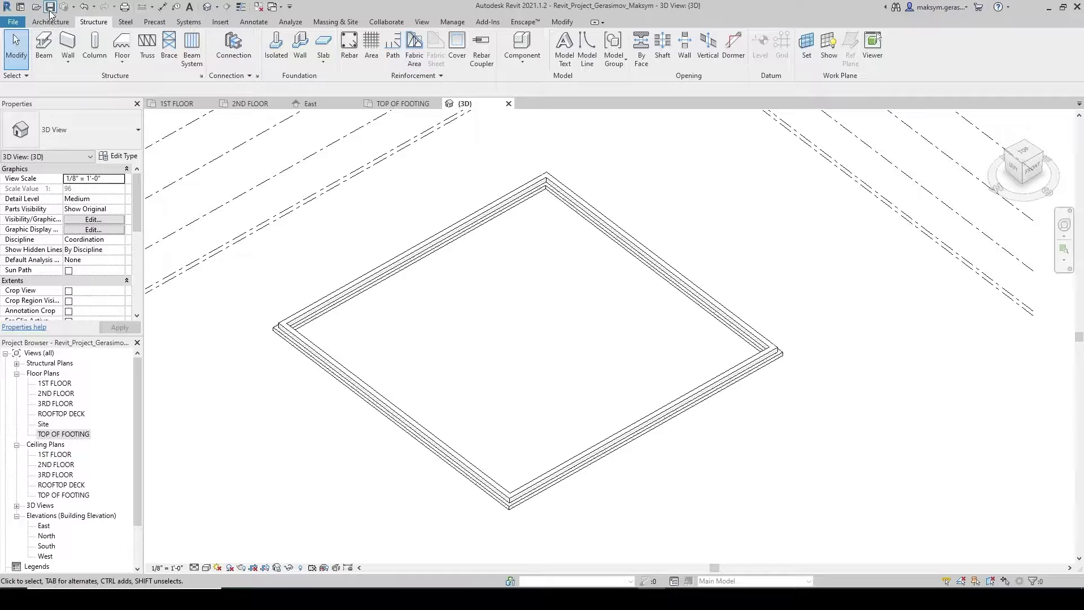
Return to the TOP OF FOOTING floor plan from the Project Browser and zoom out
click(194, 105)
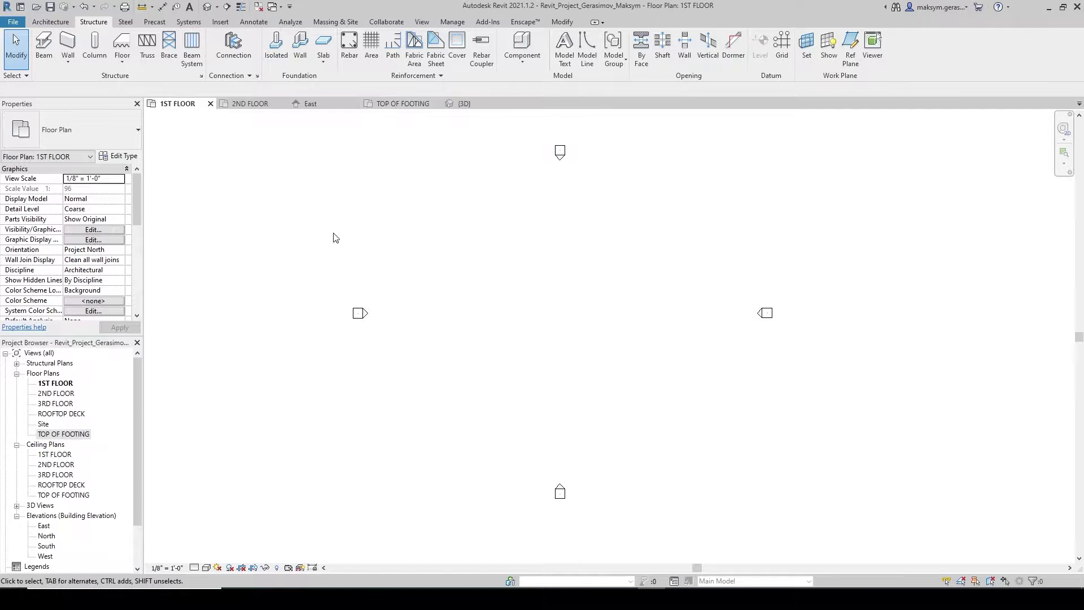
double_click(84, 434)
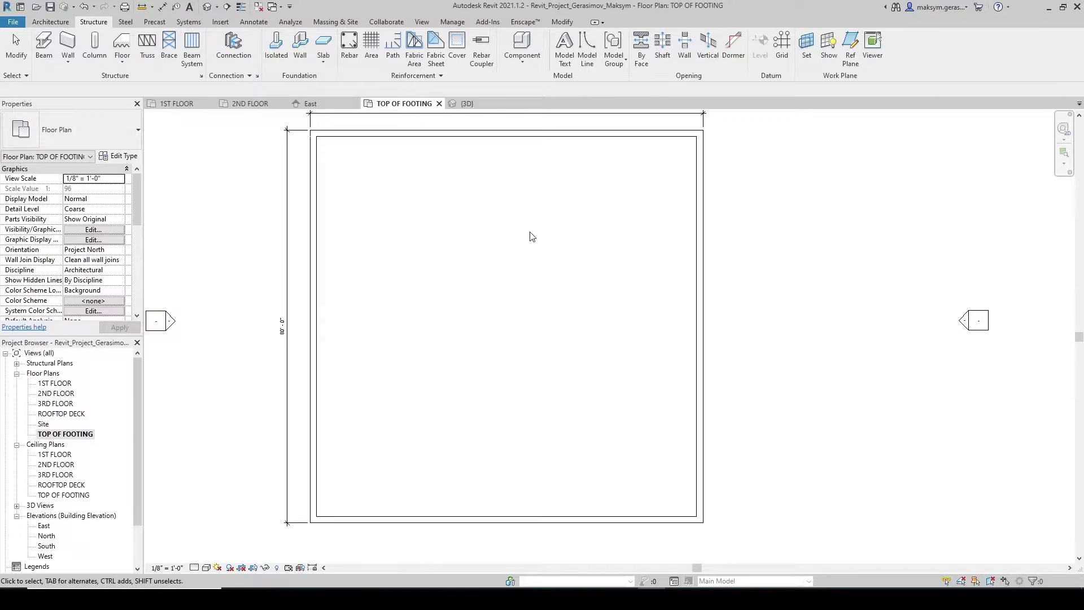
scroll(525, 226, down, 1)
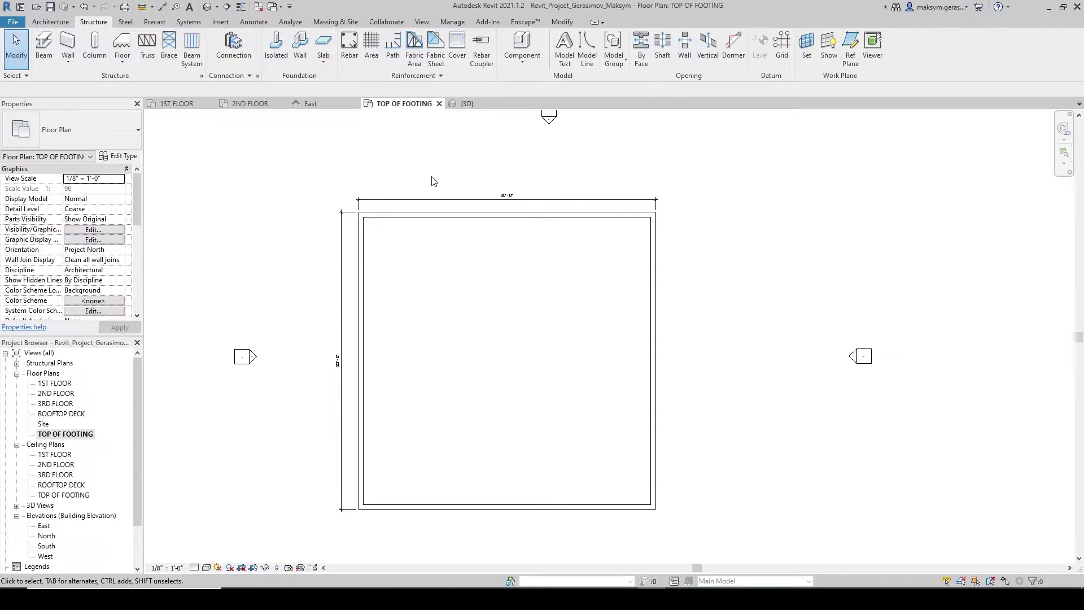
Start a structural wall using the Exterior - Brick on CMU type
click(66, 46)
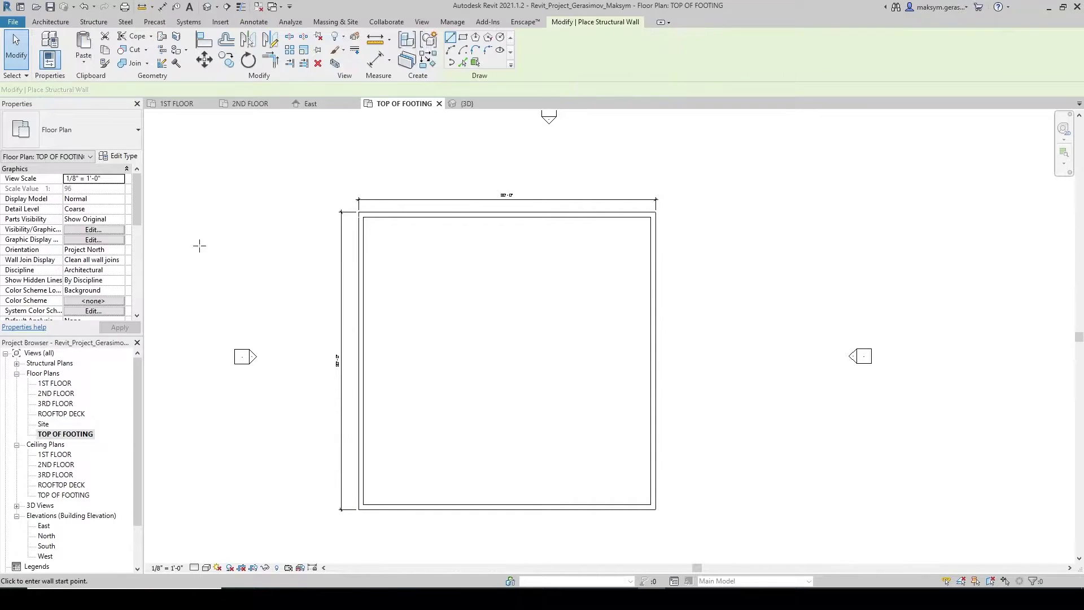
click(106, 133)
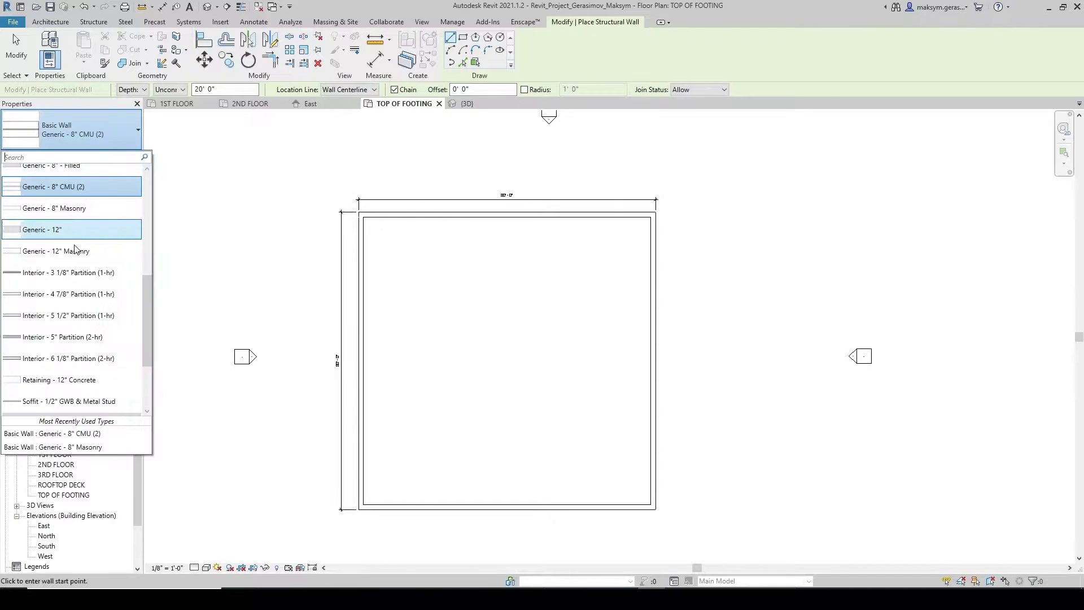
scroll(85, 254, up, 3)
scroll(98, 254, up, 1)
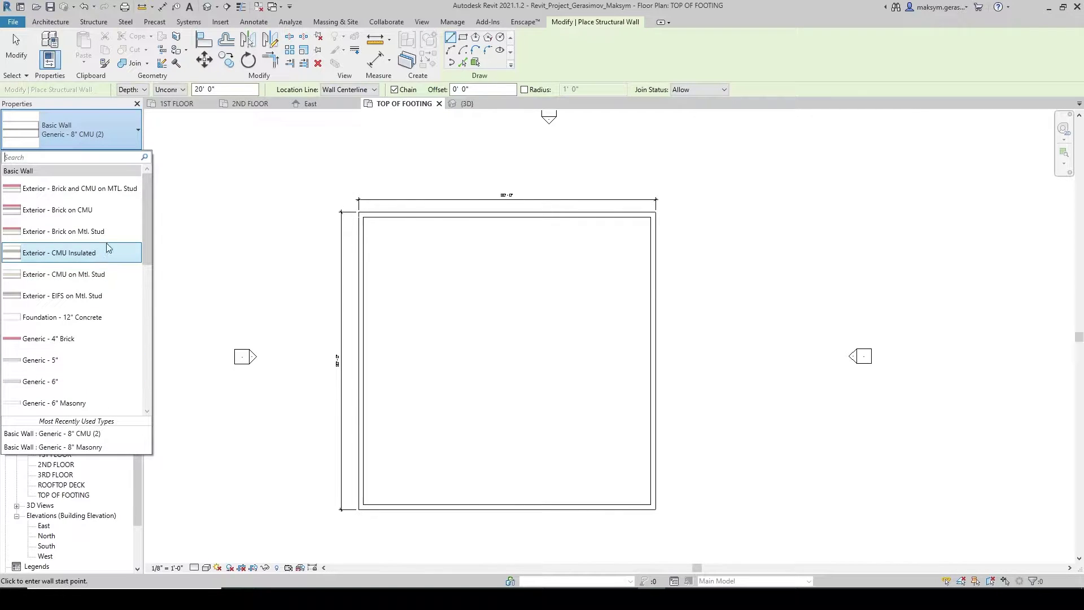
mouse_move(113, 215)
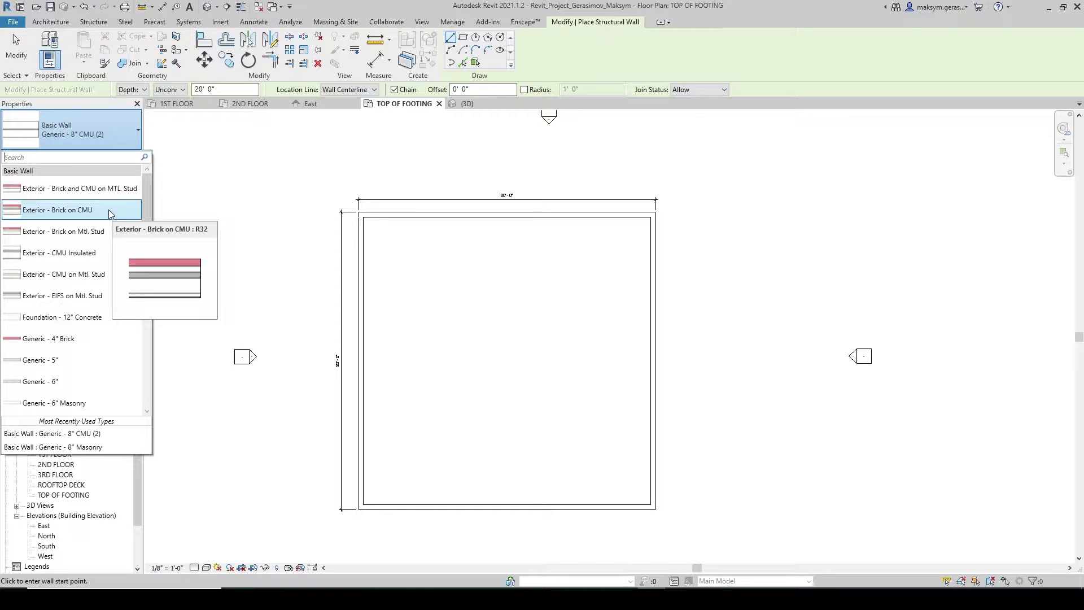
click(110, 212)
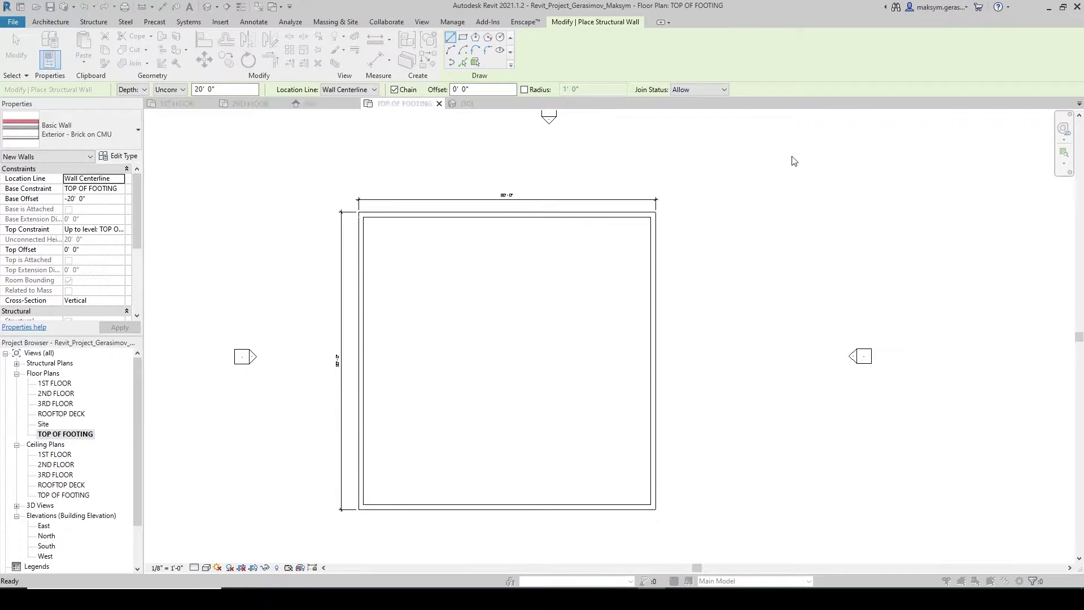
Duplicate the wall type as 'Exterior - Brick on CMU (ARC 271)' and open its structure layers
click(721, 144)
click(497, 290)
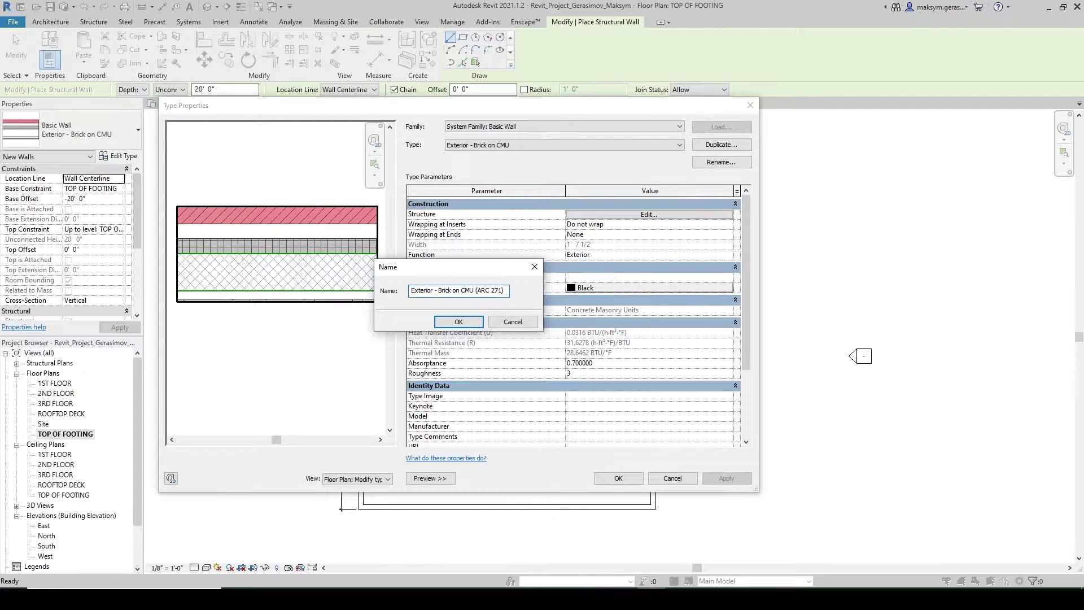
click(465, 325)
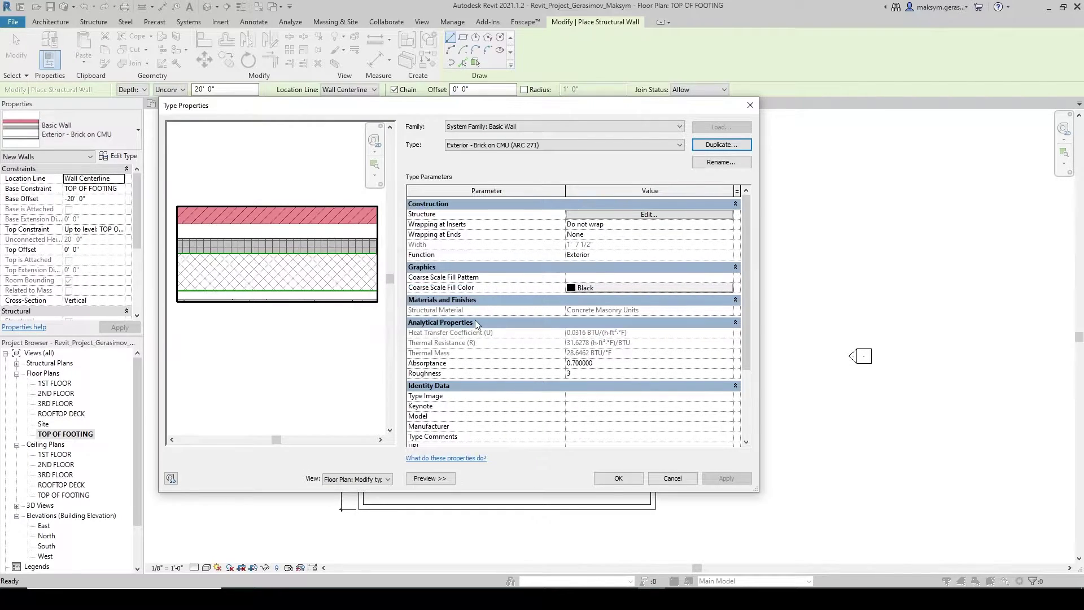
click(602, 216)
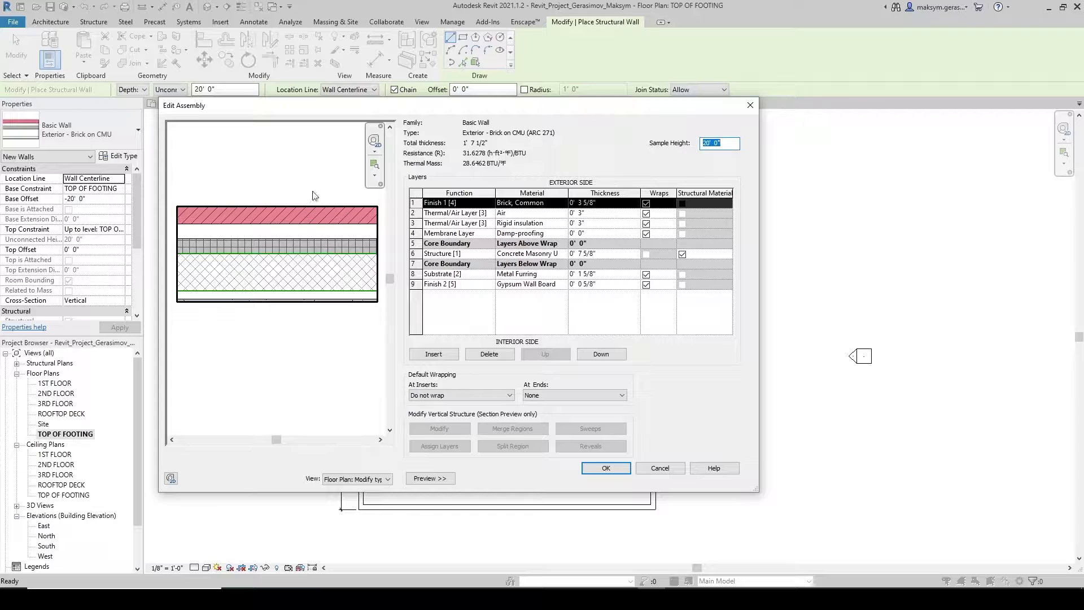
Set the Air and Rigid insulation layers to 2" and delete the Metal Furring and Gypsum Wall Board layers
click(614, 212)
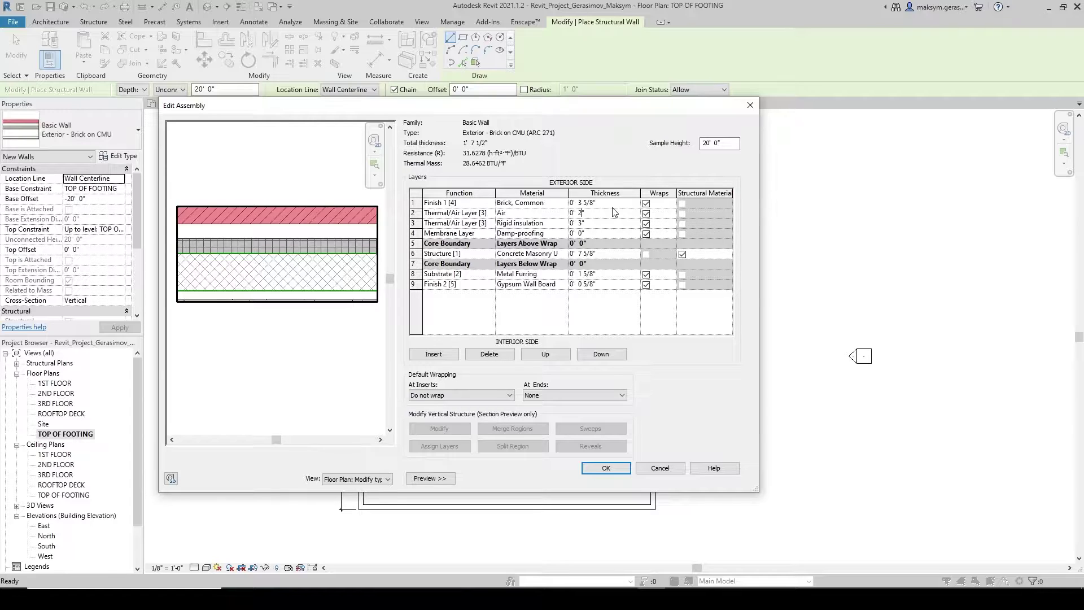
text(2)
click(582, 224)
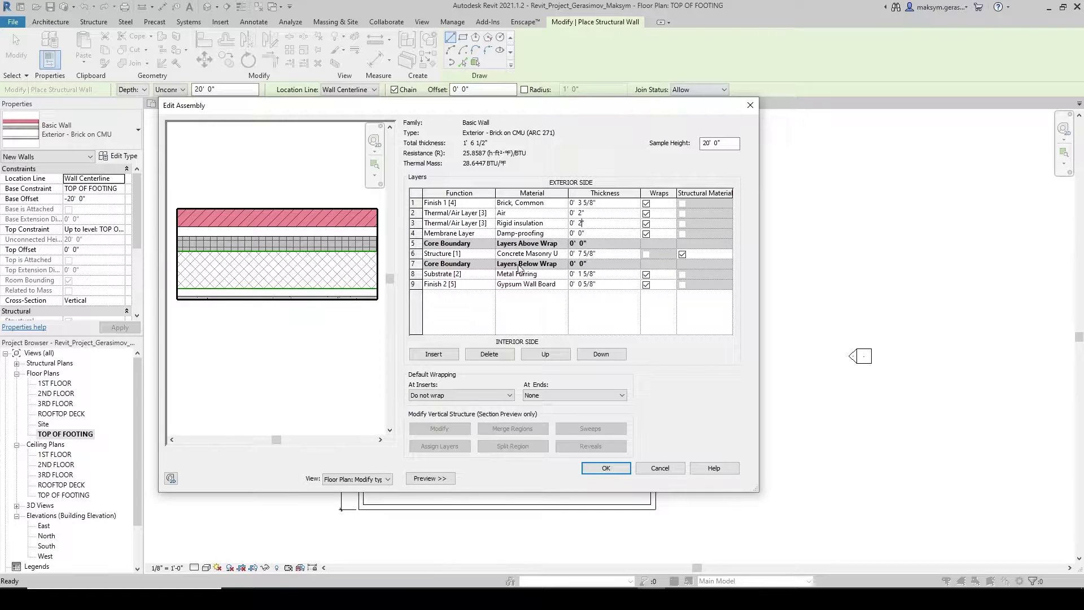
click(412, 274)
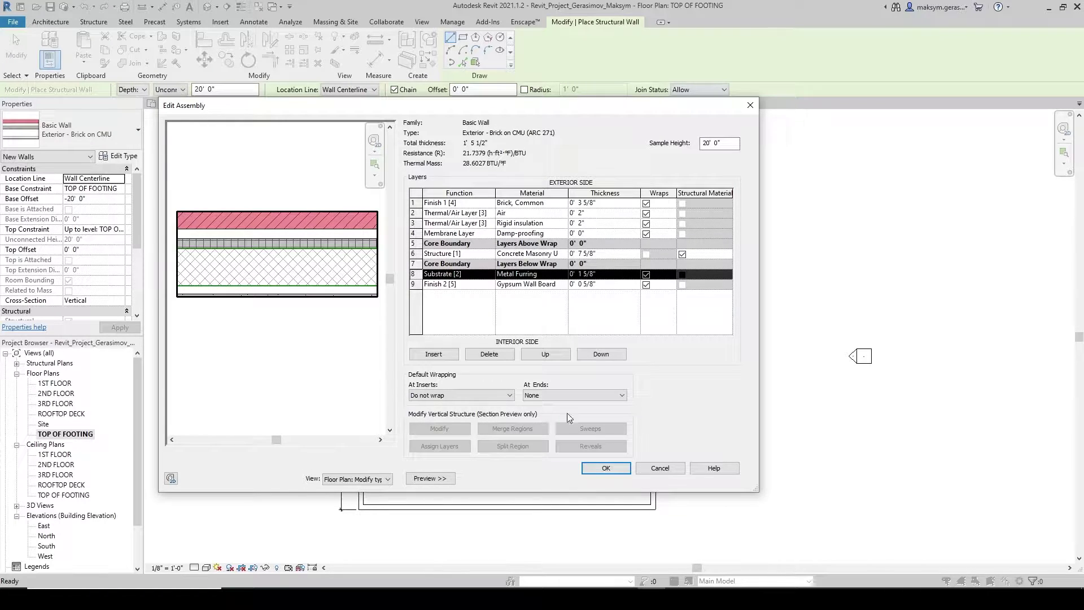
click(489, 354)
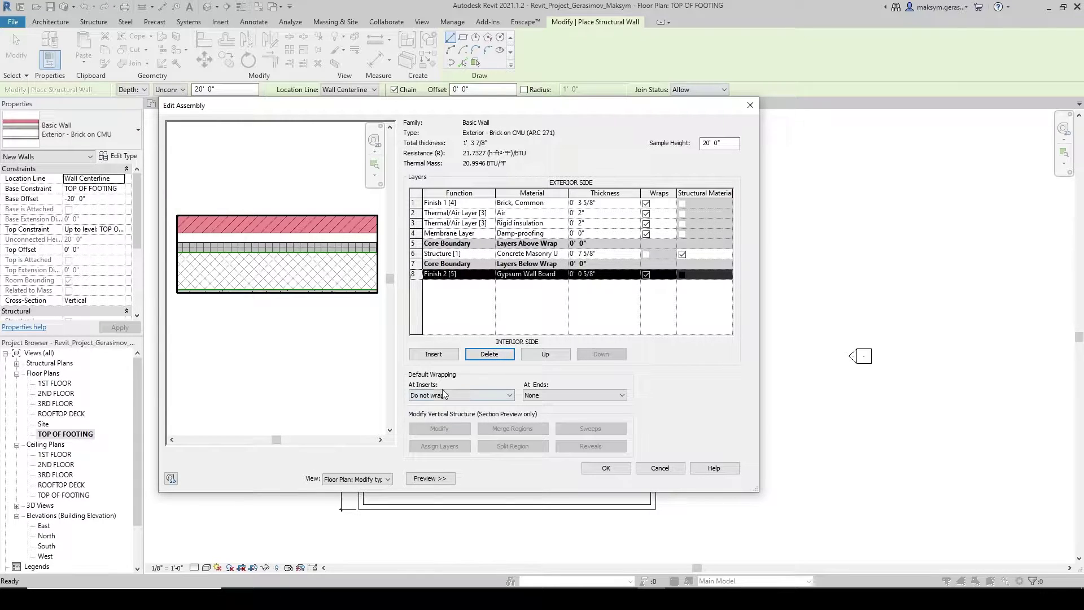
click(489, 354)
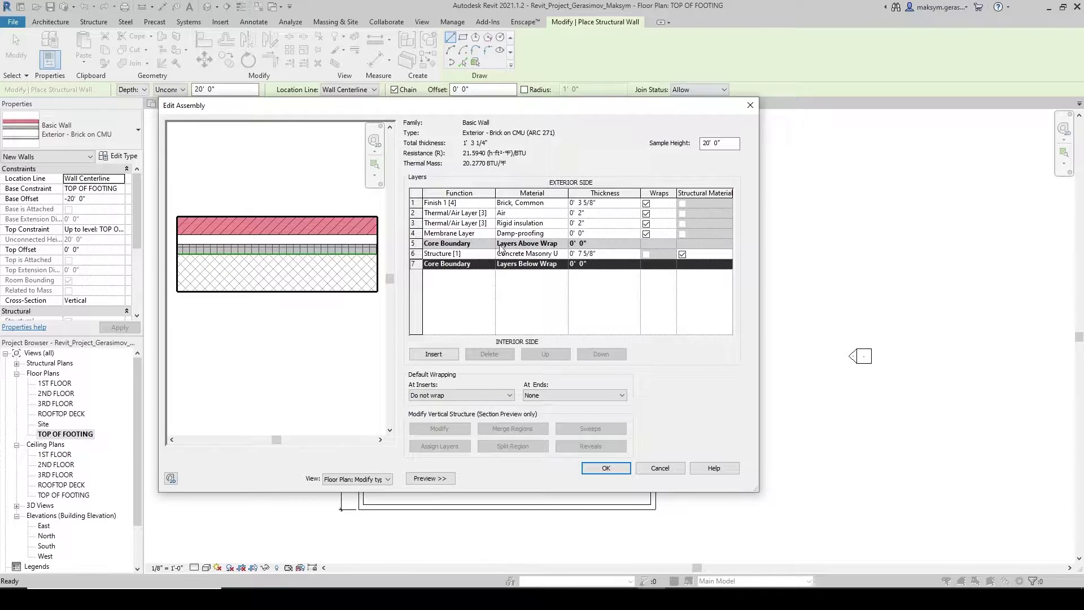
Accept the assembly changes and set the wall base to 2ND FLOOR with a 0' offset
click(605, 468)
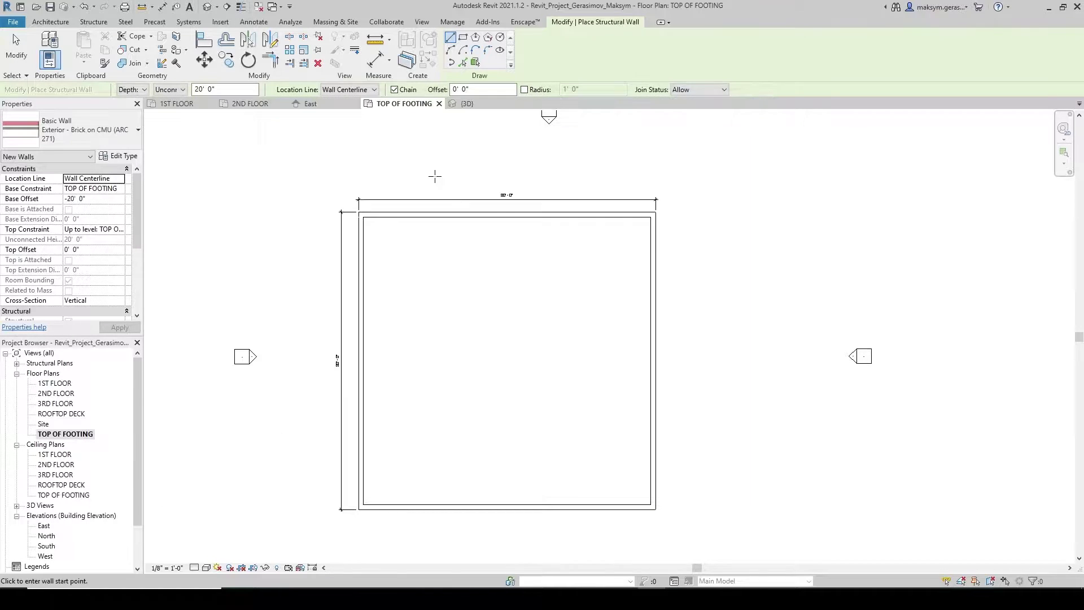
scroll(364, 233, up, 2)
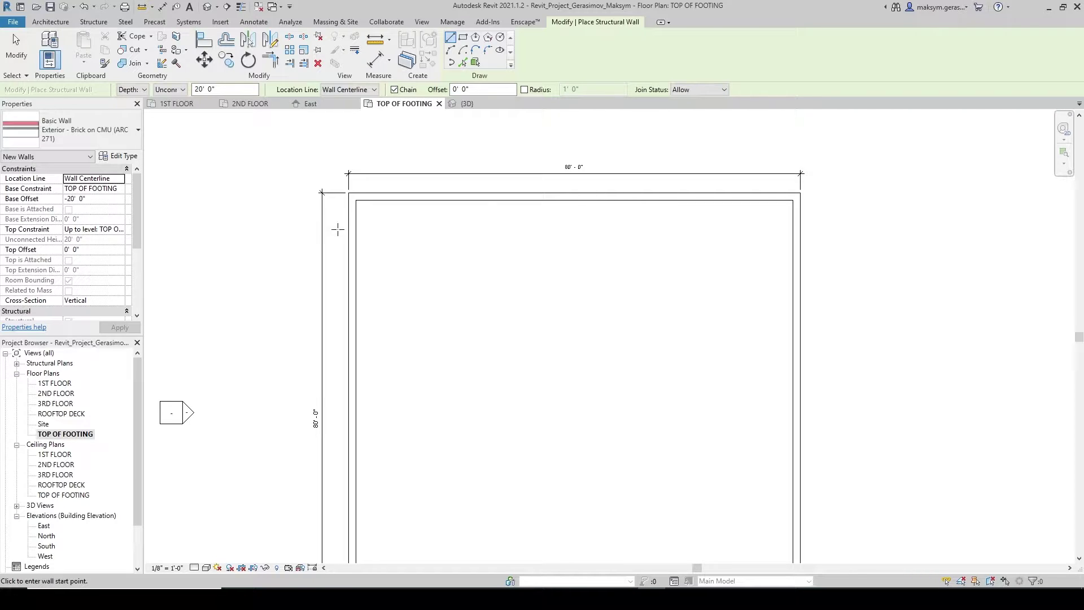
click(116, 190)
click(120, 189)
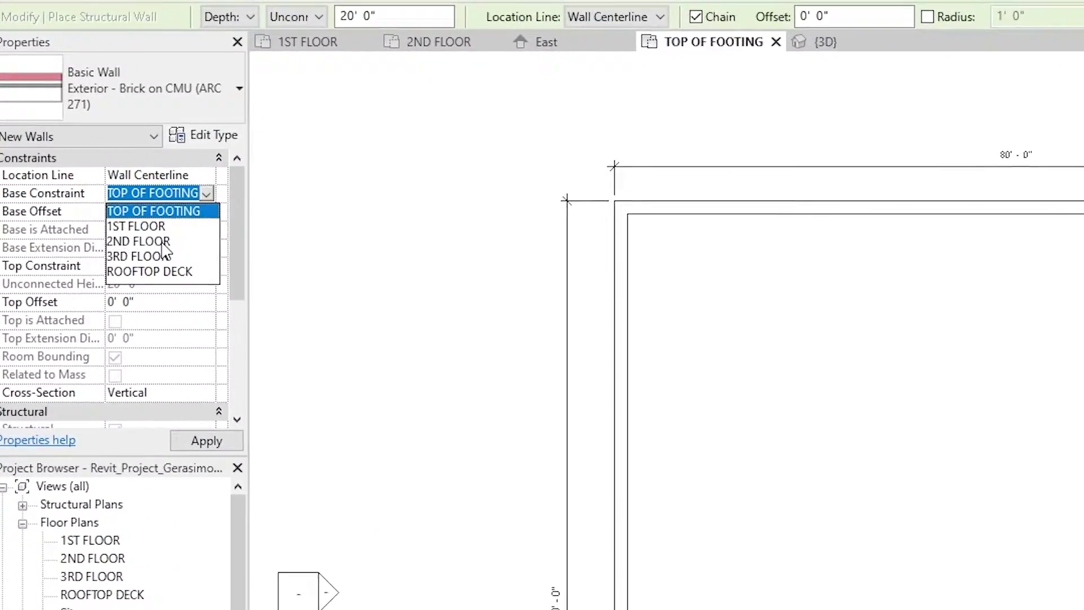
click(162, 243)
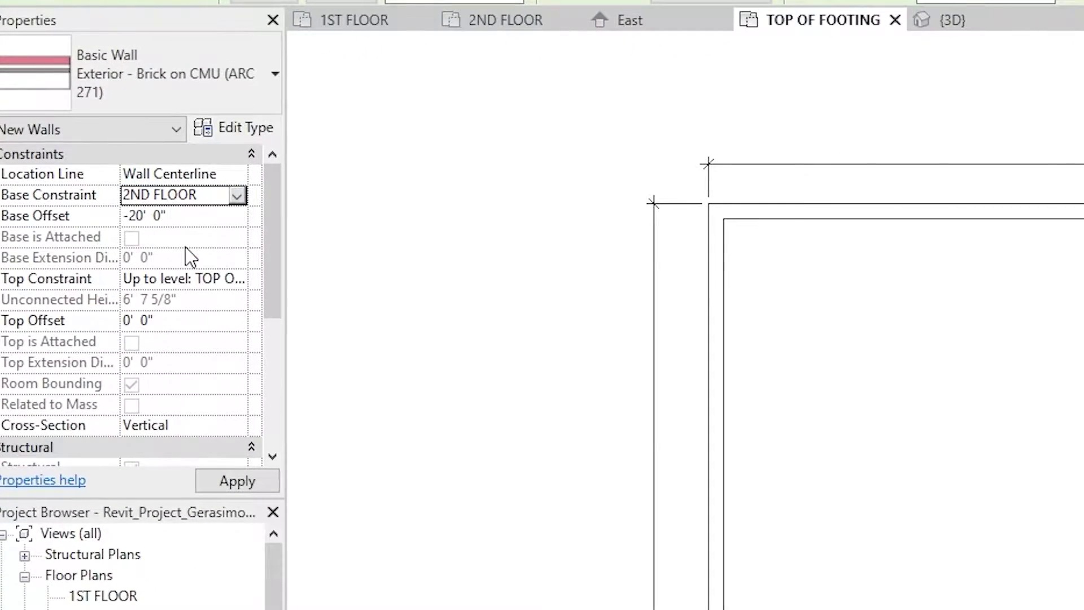
click(223, 215)
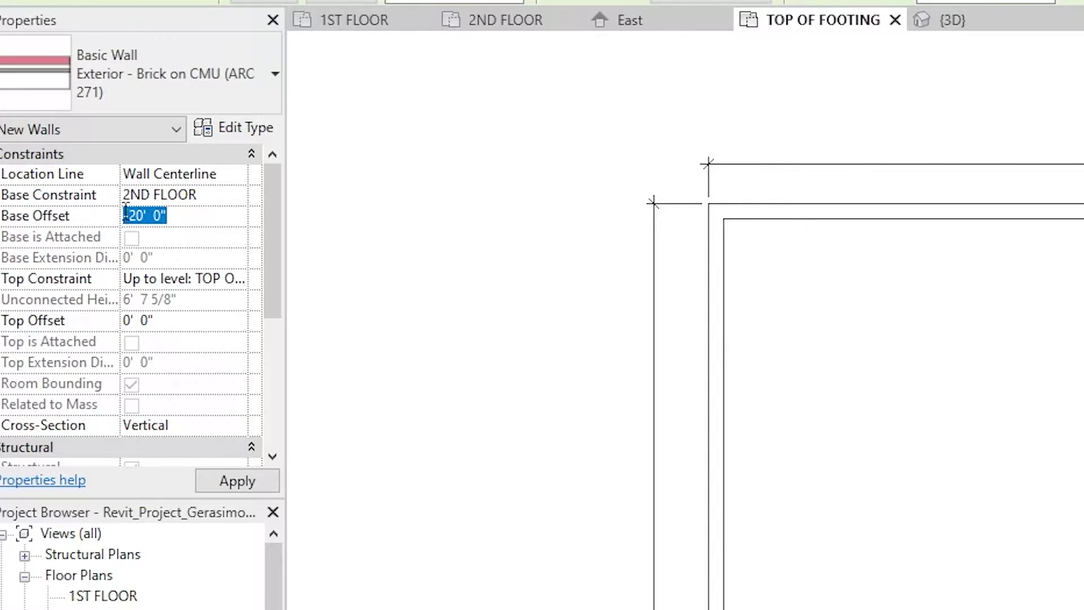
text(0')
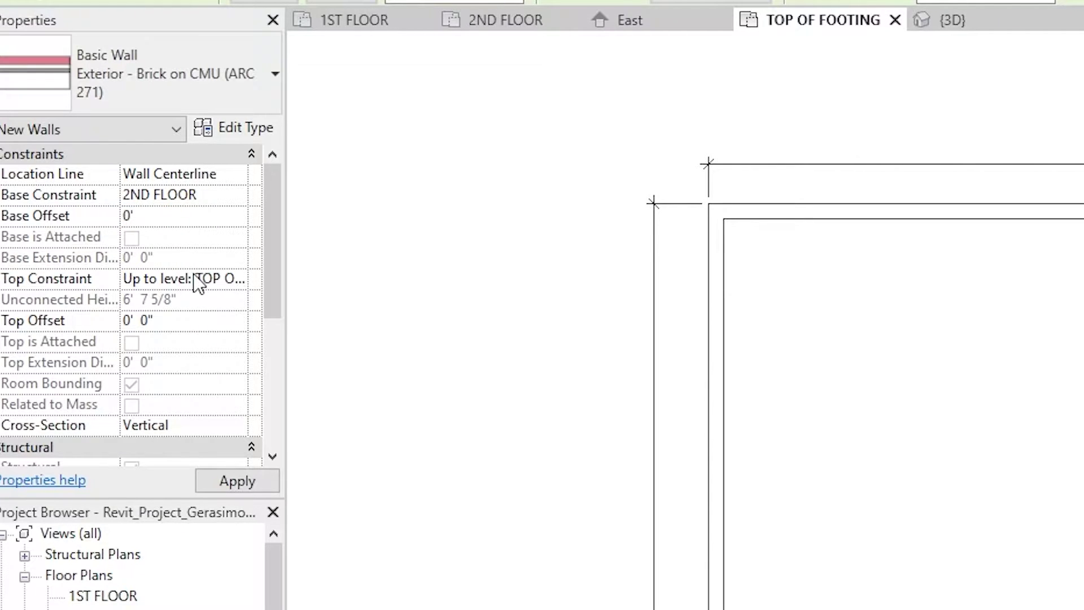
key(Return)
Set the wall top constraint to ROOFTOP DECK with a 4' top offset
click(237, 278)
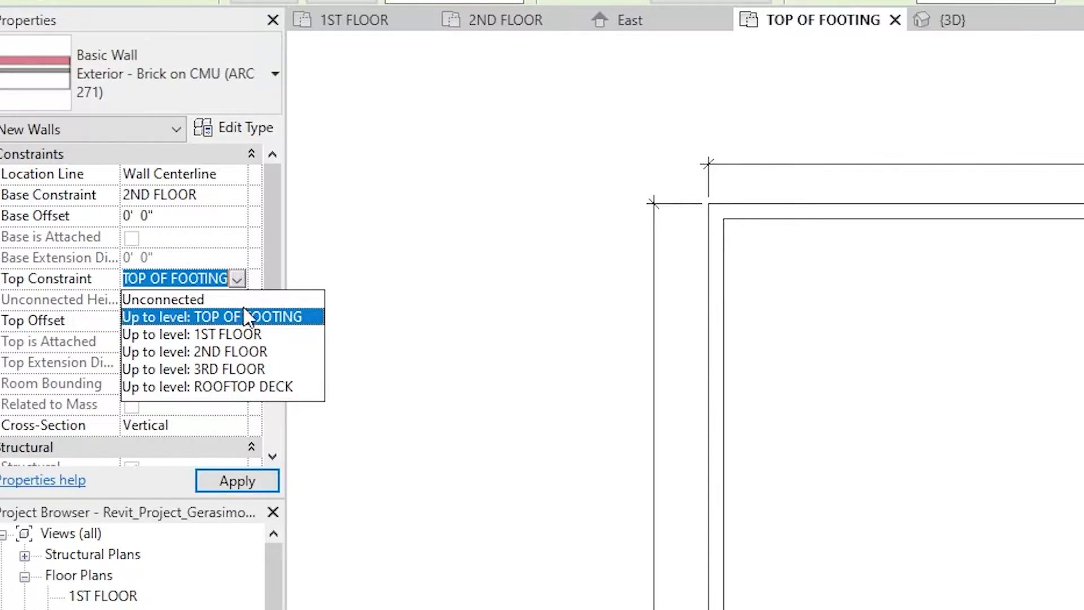
click(287, 389)
click(201, 321)
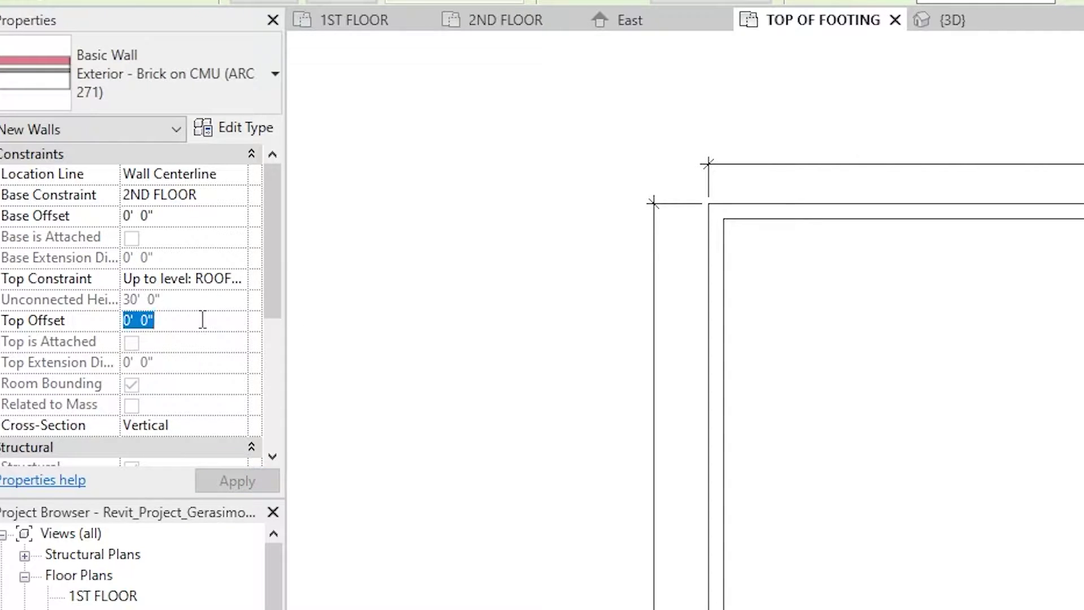
text(4')
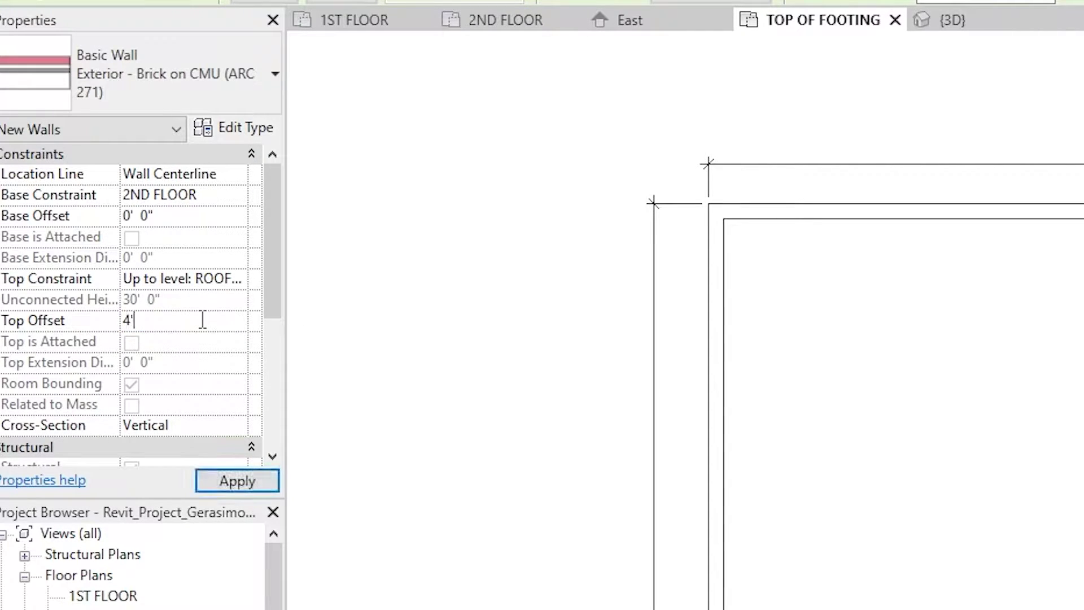
key(Return)
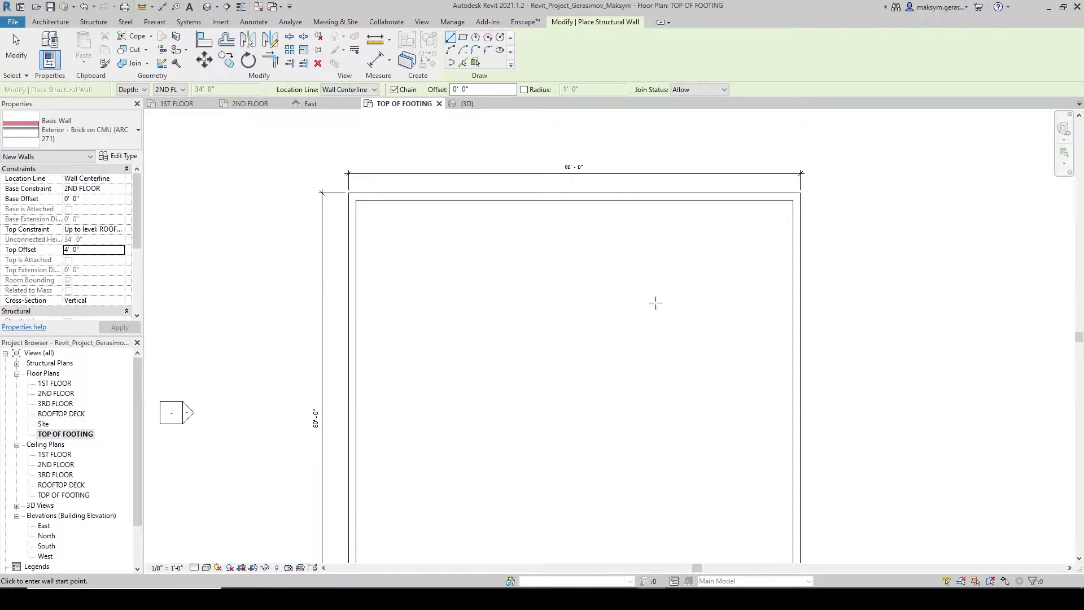
Chain four walls aligned to Finish Face: Exterior around the foundation corners, then view 2ND FLOOR
click(359, 90)
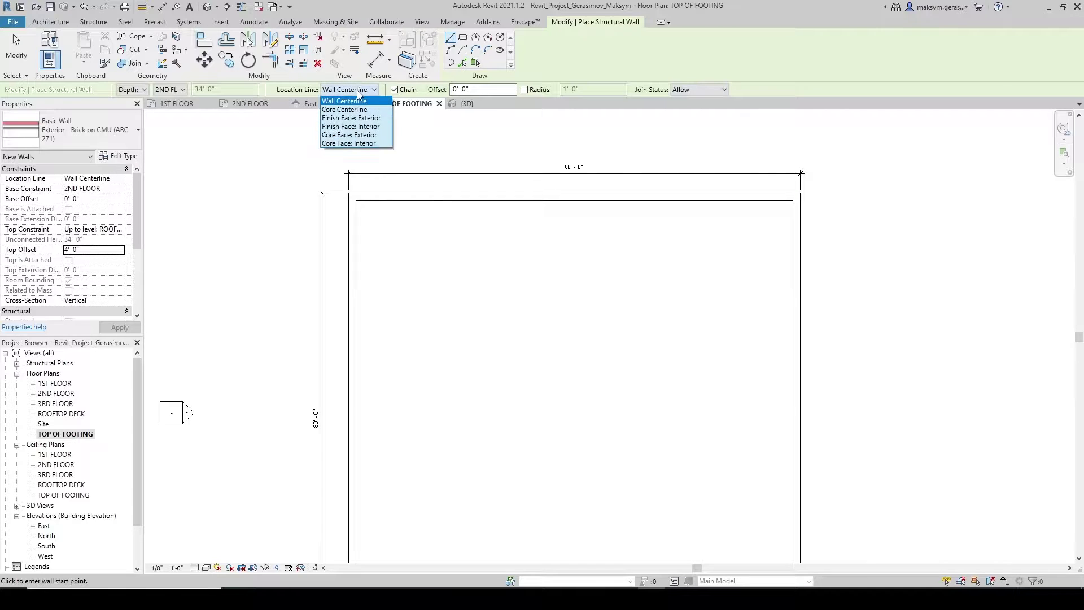
click(380, 119)
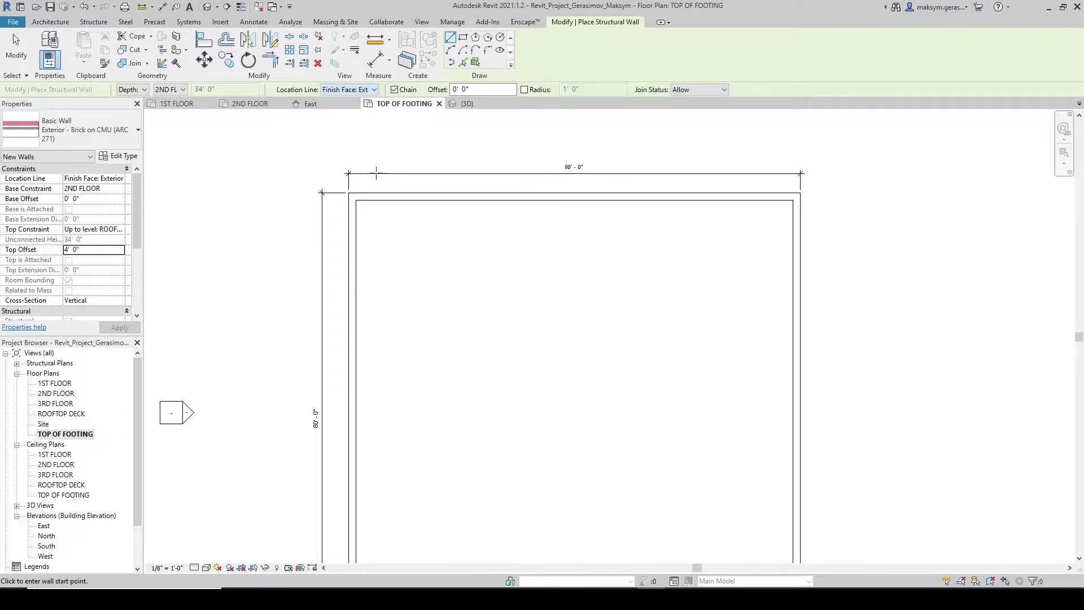
click(348, 193)
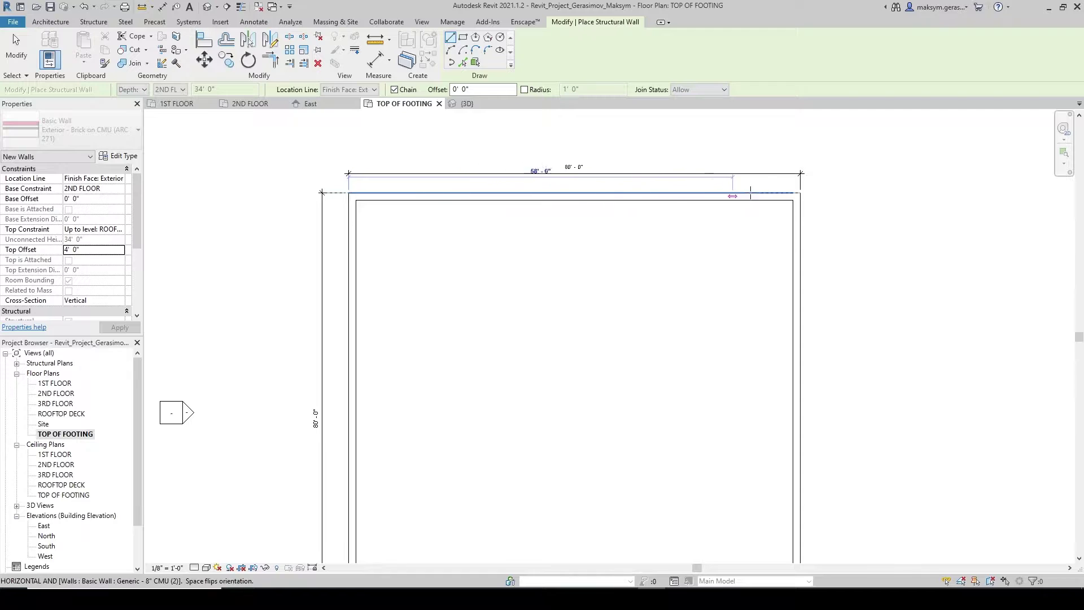
click(800, 192)
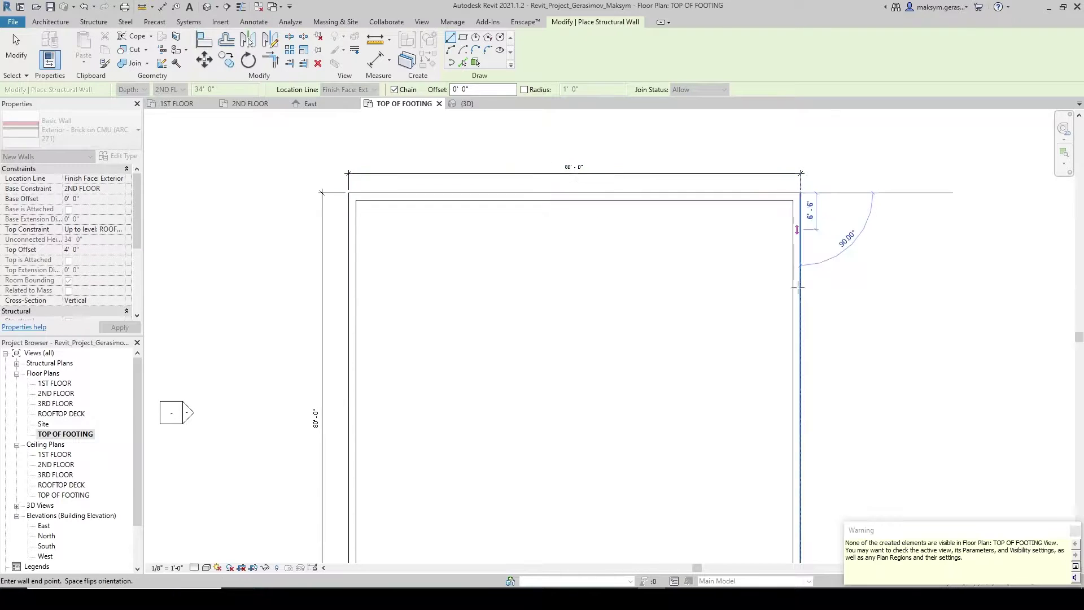
middle_drag(798, 322, 795, 164)
click(795, 487)
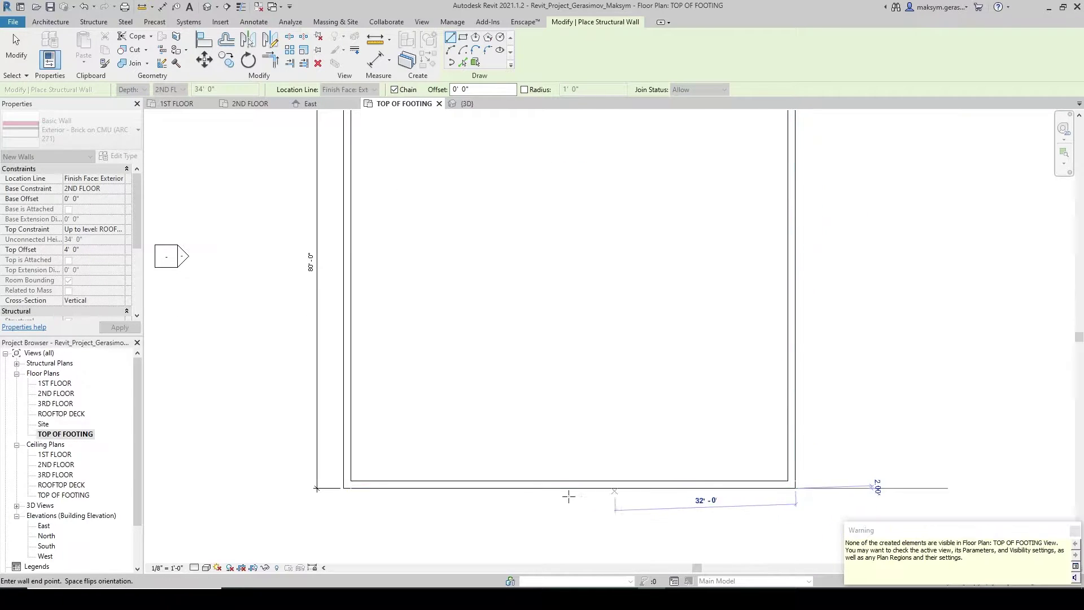
click(345, 487)
middle_drag(376, 270, 367, 382)
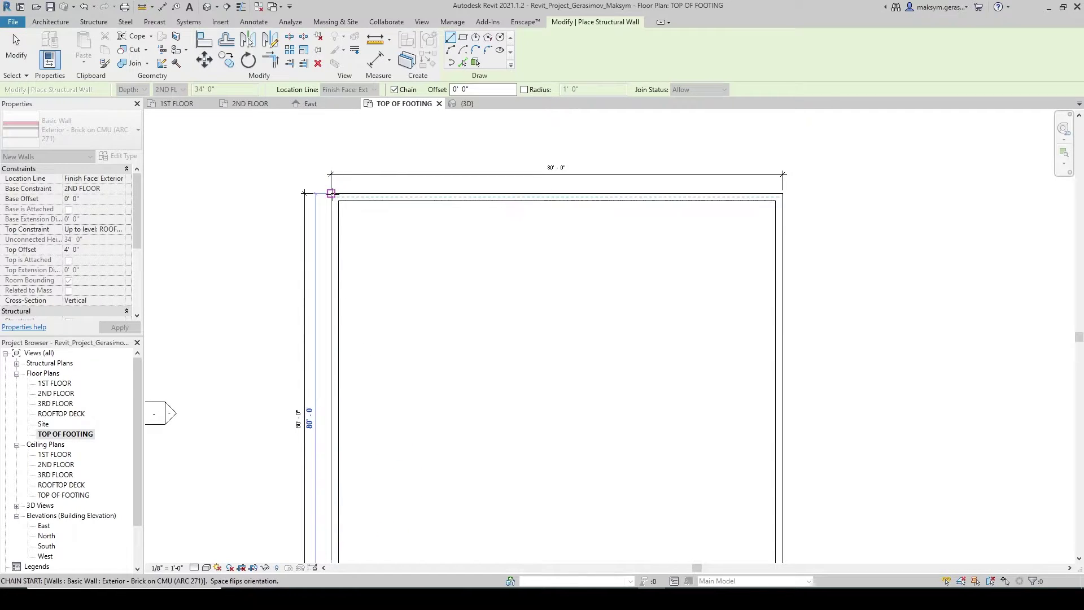
click(331, 193)
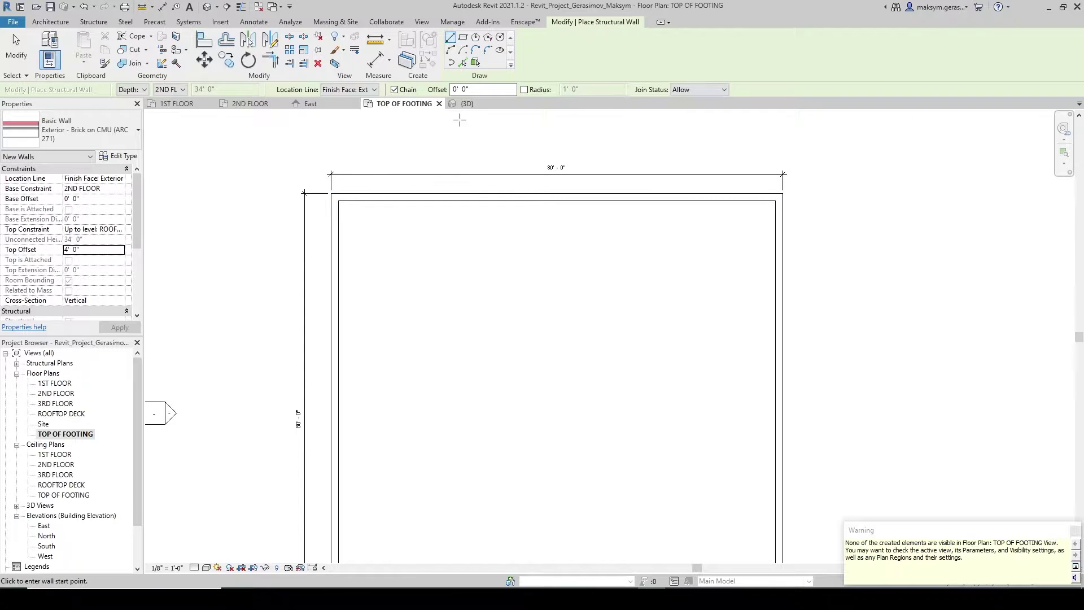
click(257, 105)
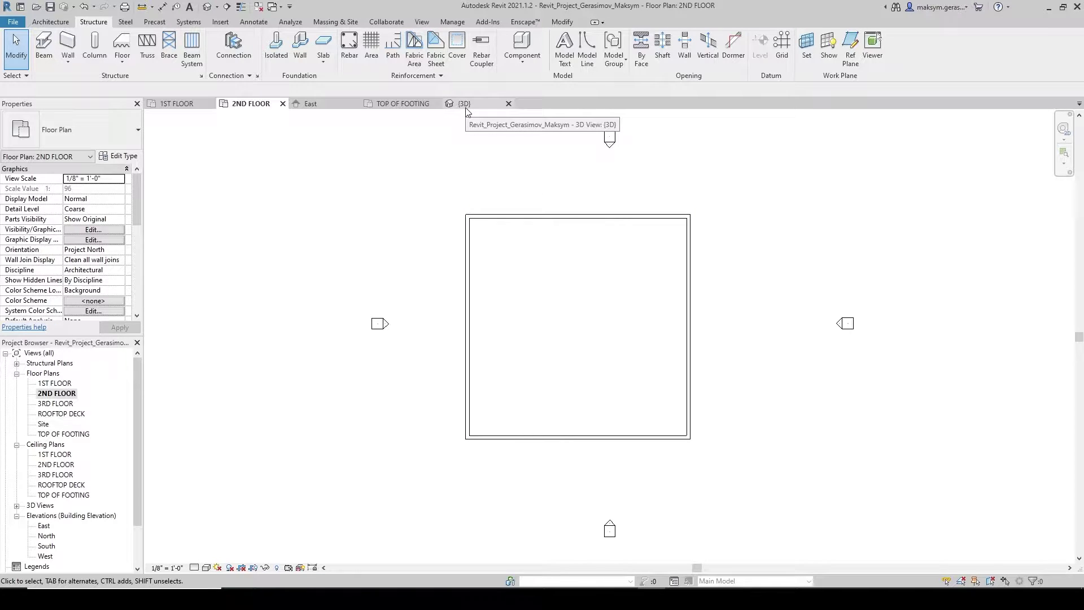
click(539, 217)
scroll(576, 206, up, 2)
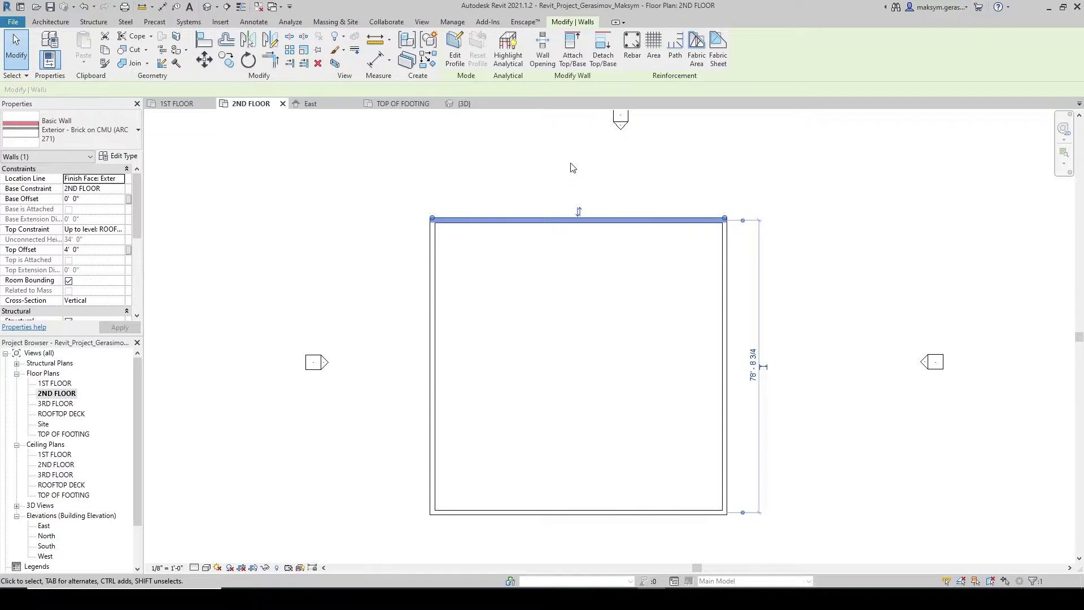
click(726, 294)
click(641, 511)
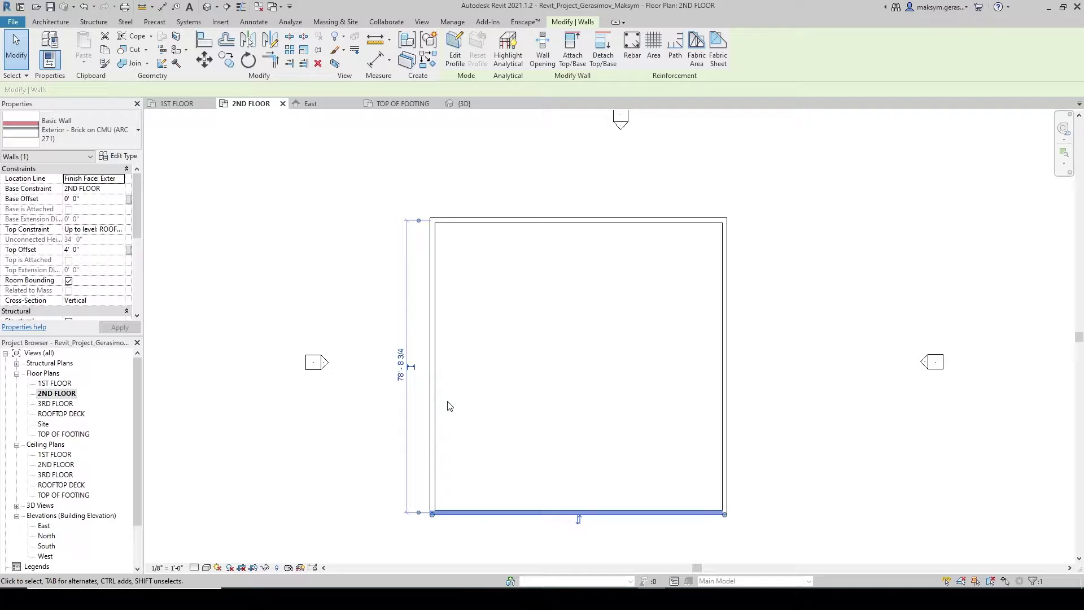
click(429, 374)
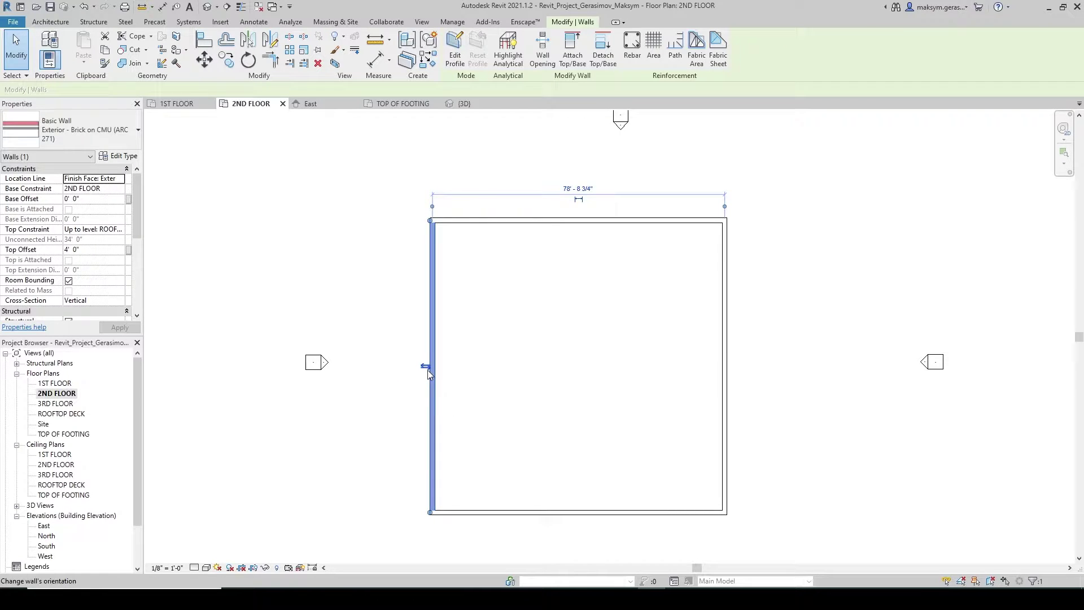
click(427, 368)
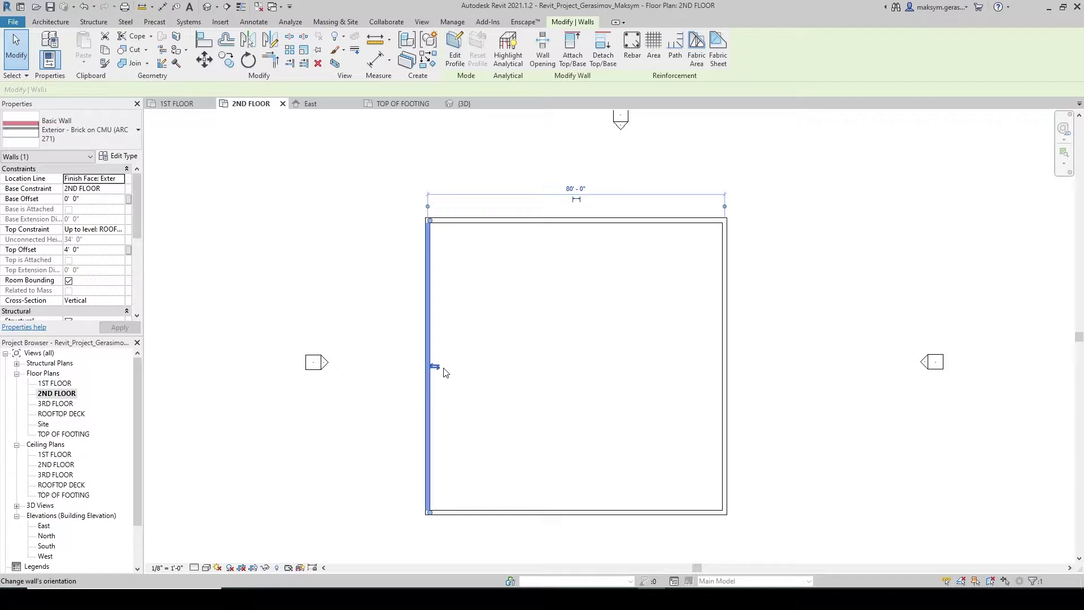
key(ctrl+z)
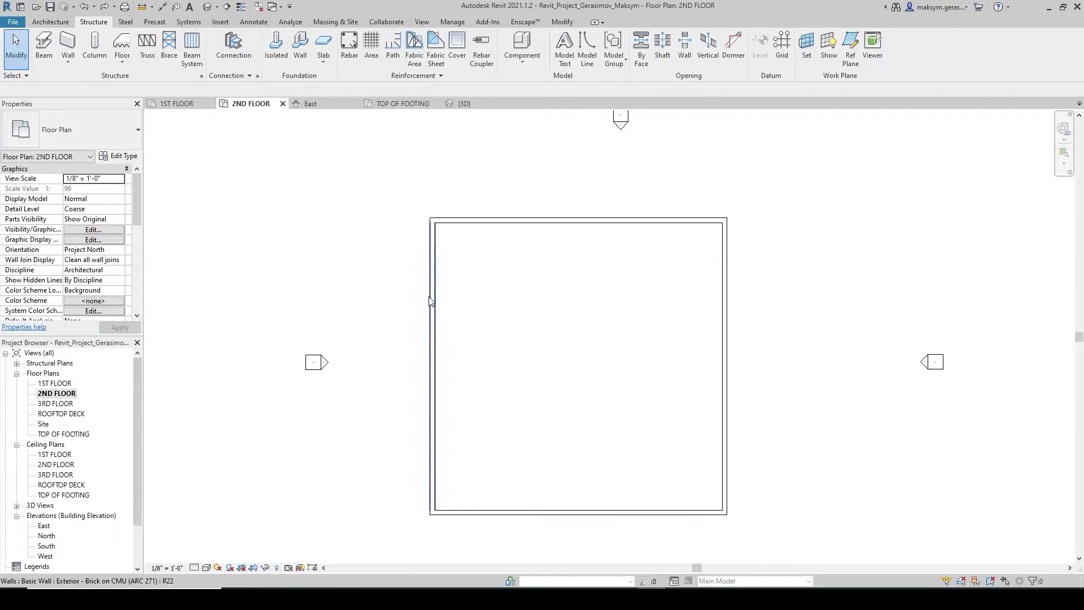
click(432, 304)
key(Escape)
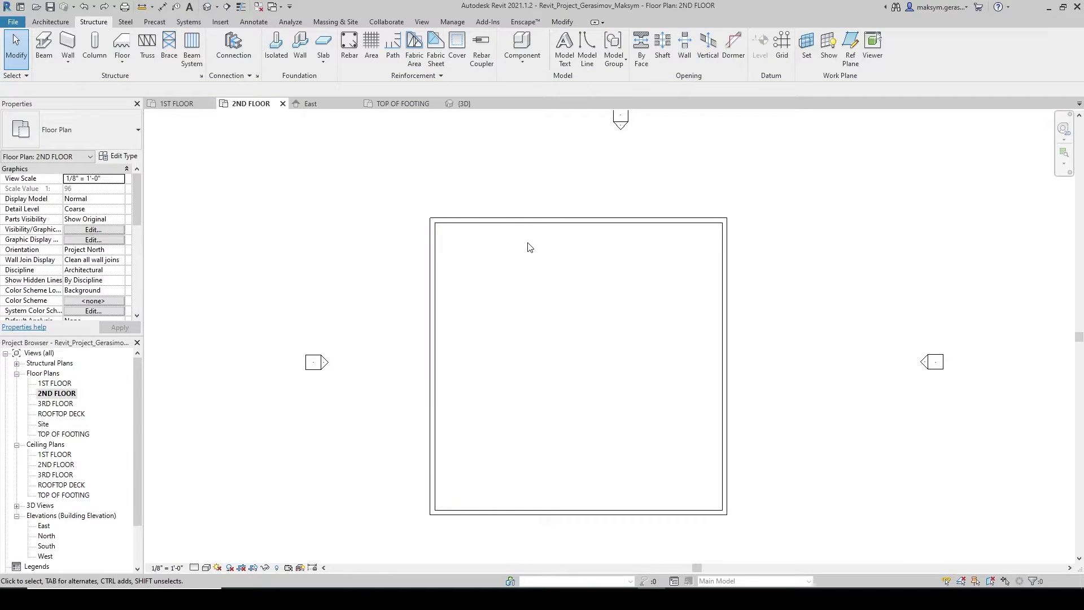
middle_drag(528, 243, 491, 306)
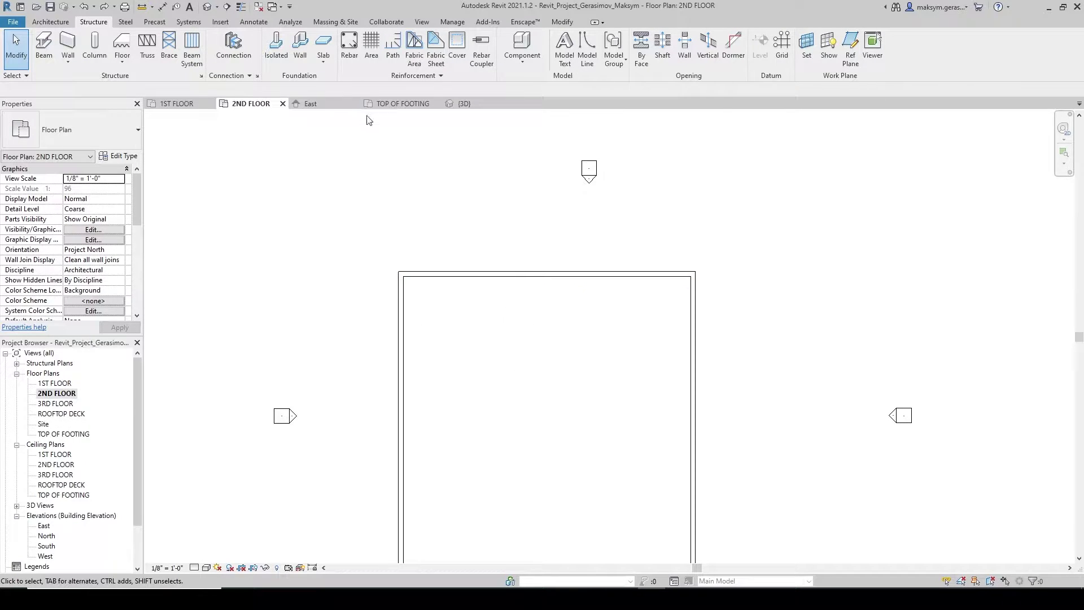
Dimension the left-to-right exterior wall faces at 80'-0" above the top wall
key(d)
key(i)
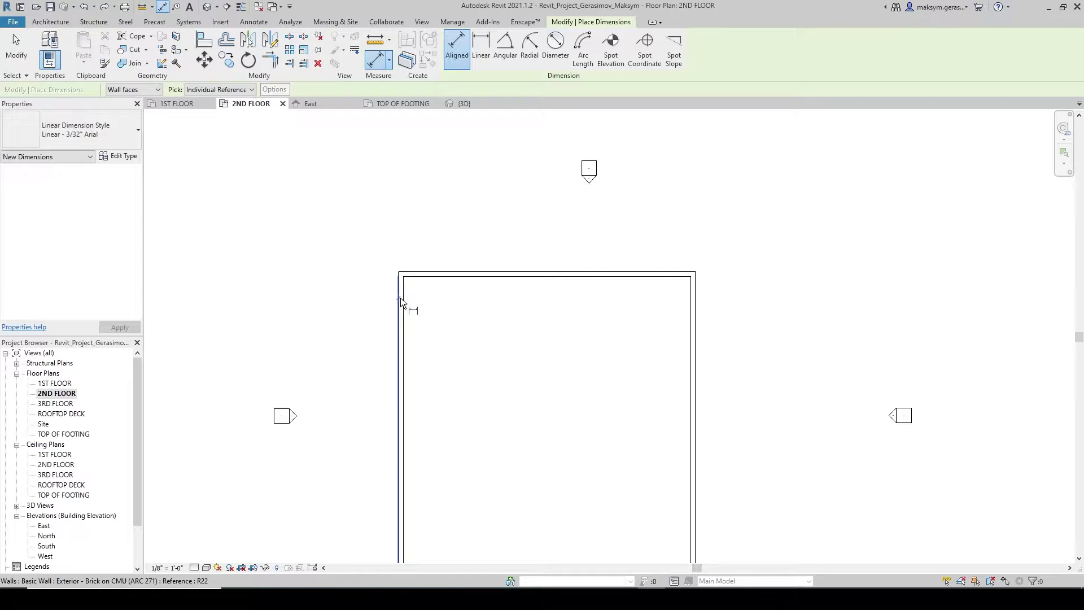
click(401, 299)
click(698, 324)
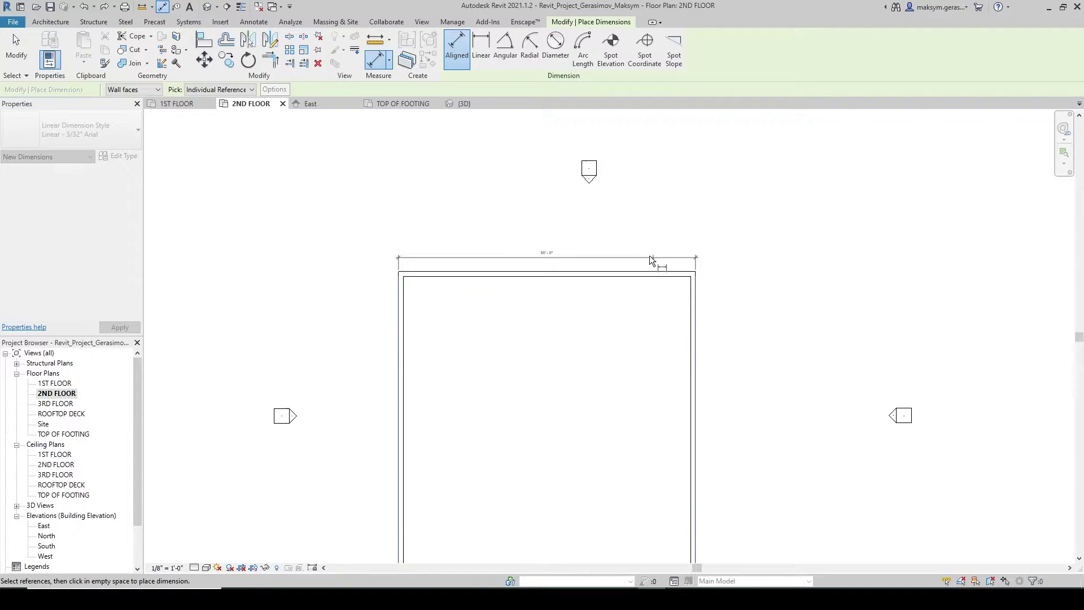
click(603, 265)
scroll(441, 403, up, 2)
Dimension the top-to-bottom exterior wall faces at 80'-0" beside the left wall
click(416, 209)
middle_drag(417, 274, 426, 145)
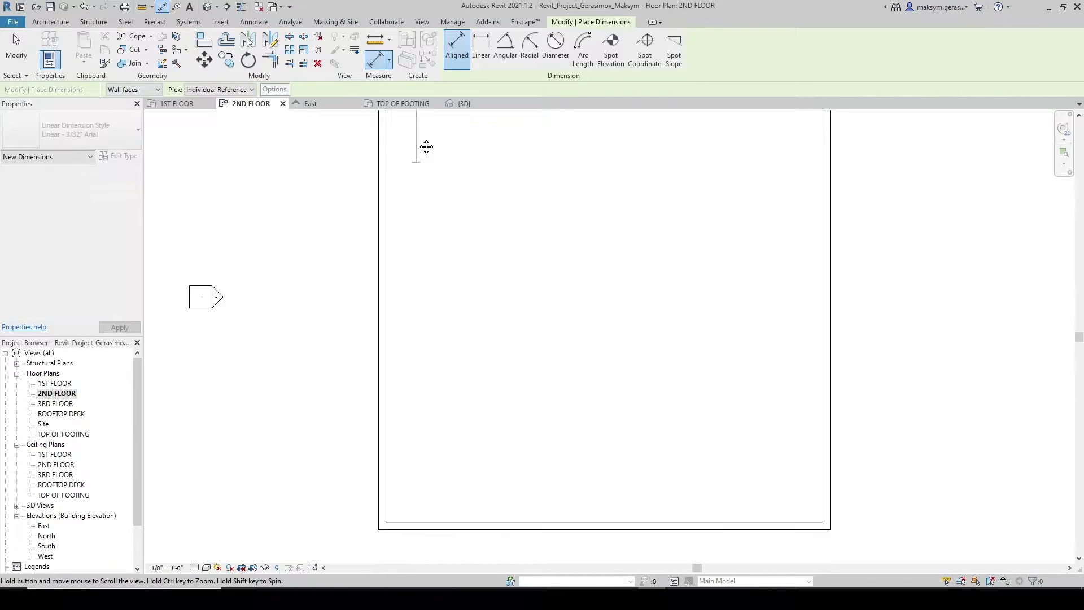
click(395, 471)
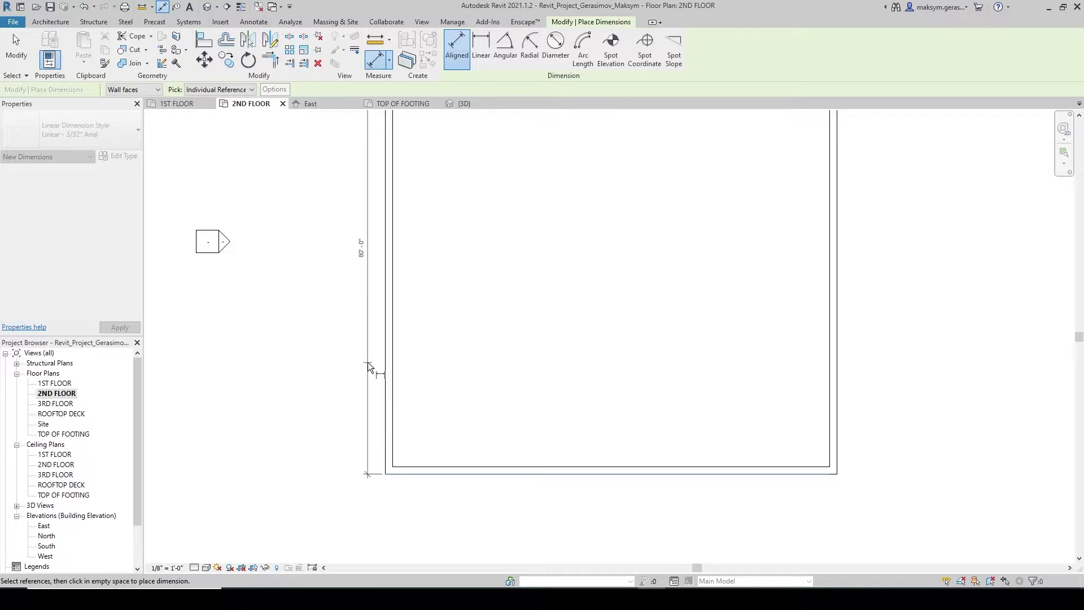
click(368, 366)
middle_drag(368, 366, 533, 393)
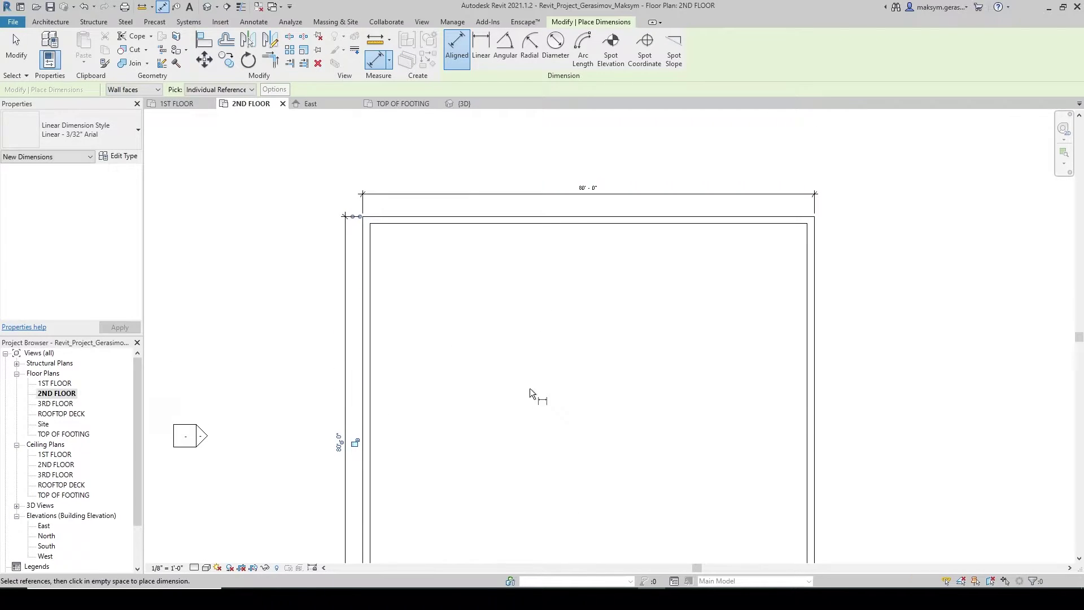
Check the walls in the 3D view and East elevation, then end dimensioning
click(467, 104)
scroll(565, 451, up, 6)
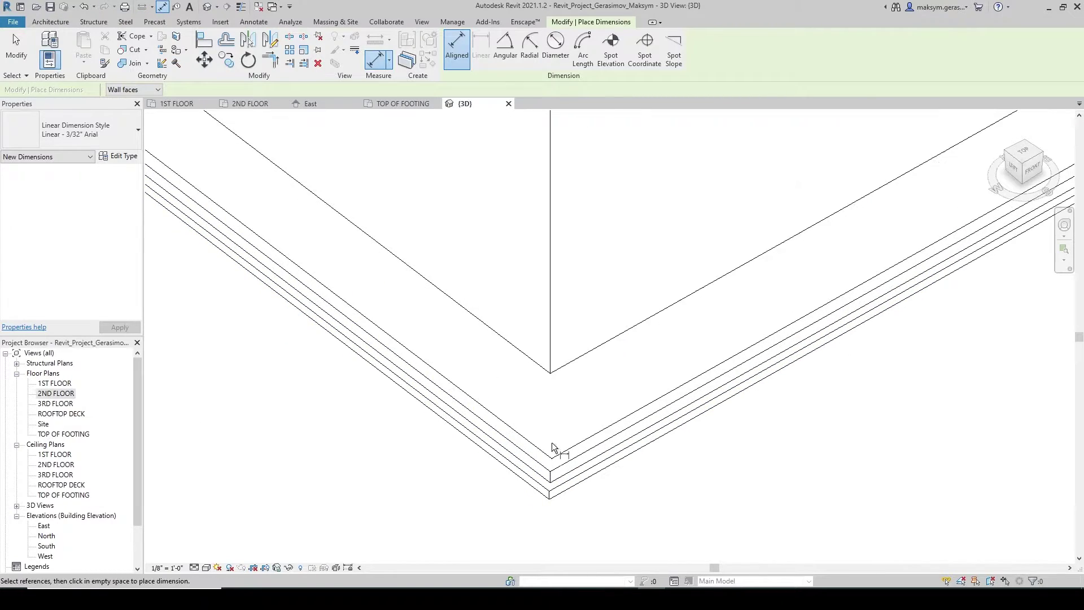
shift+middle_drag(547, 450, 570, 435)
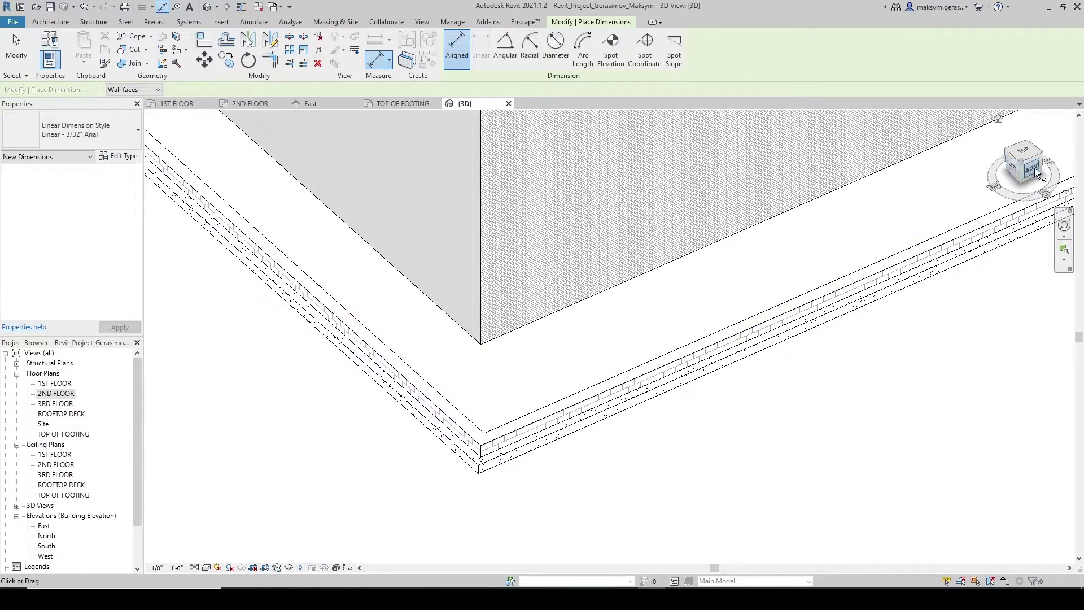
click(331, 107)
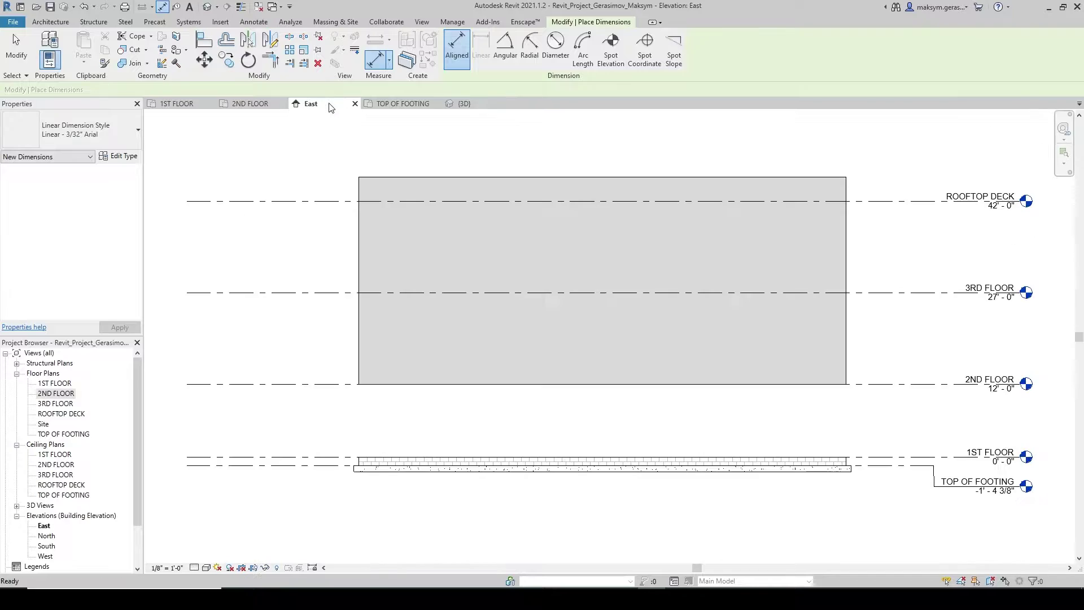
scroll(351, 465, up, 4)
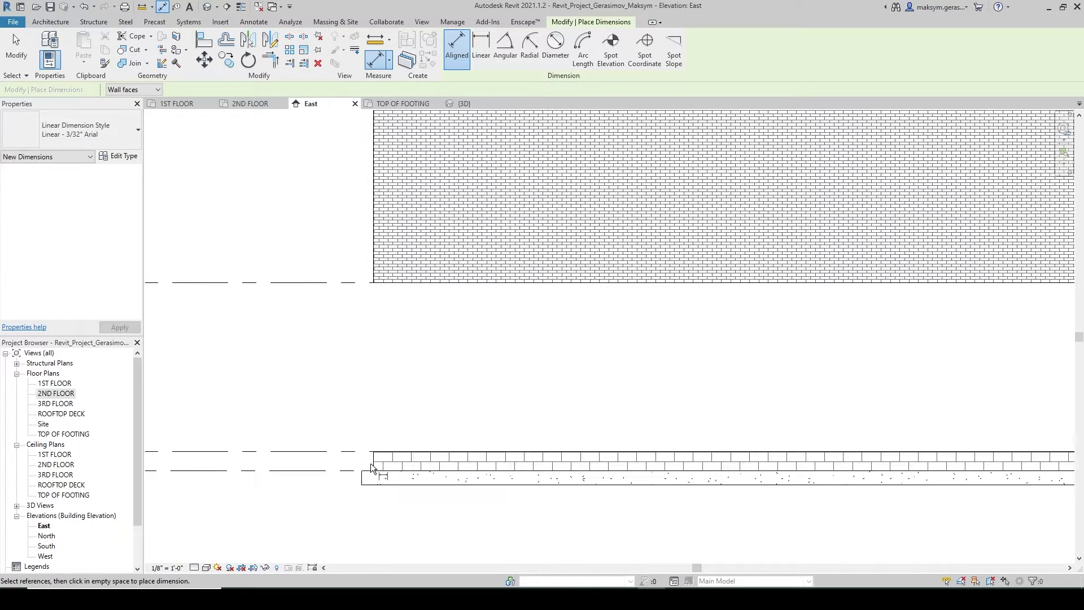
key(Escape)
Start and cancel another dimension, then return to the TOP OF FOOTING plan
key(d)
key(i)
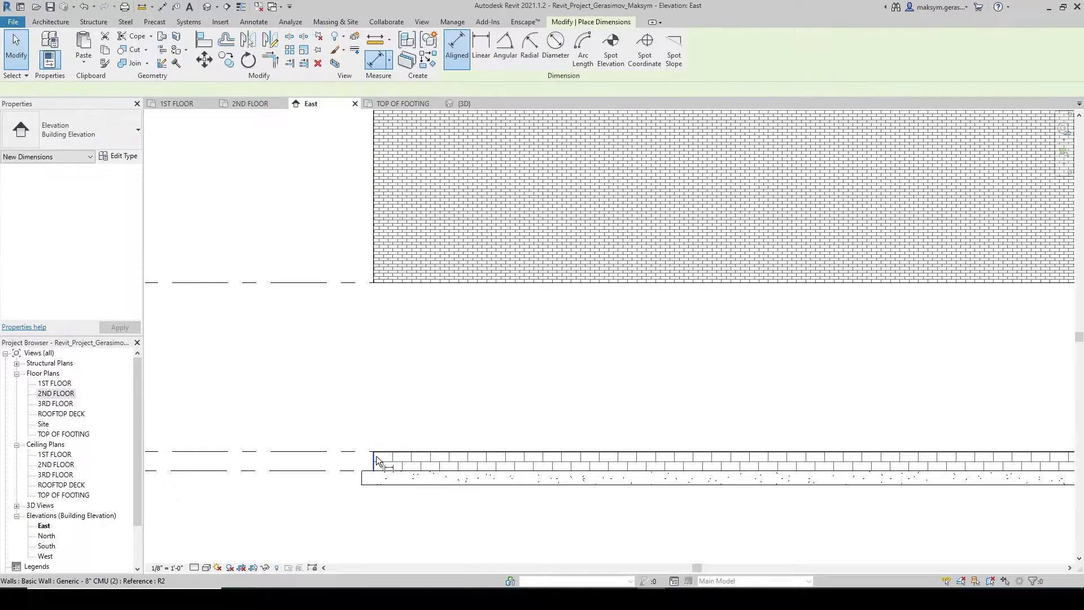
click(370, 250)
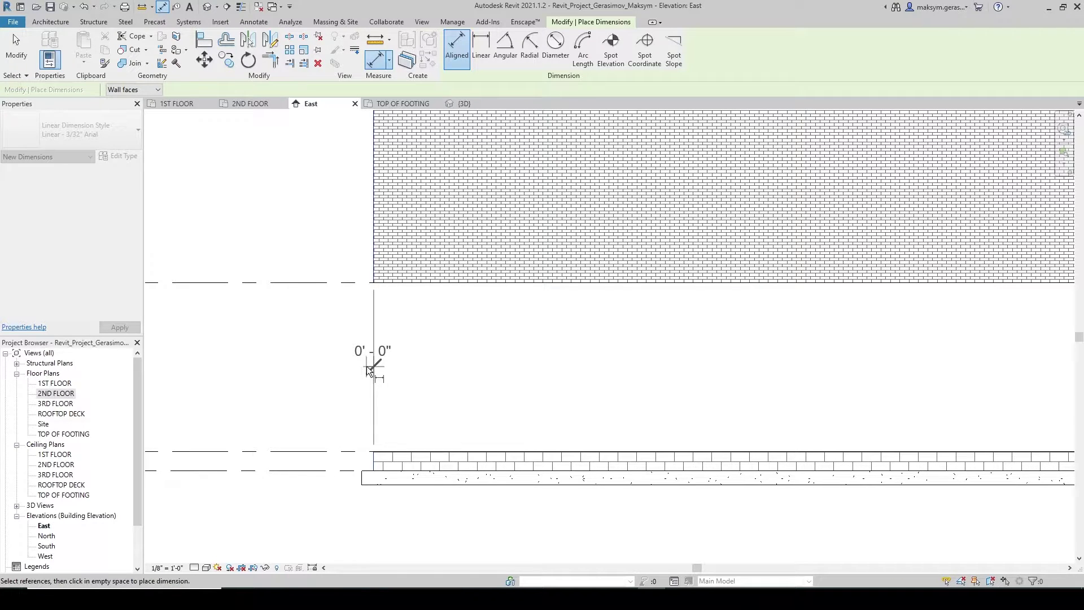
key(Escape)
scroll(379, 426, down, 2)
scroll(431, 438, down, 2)
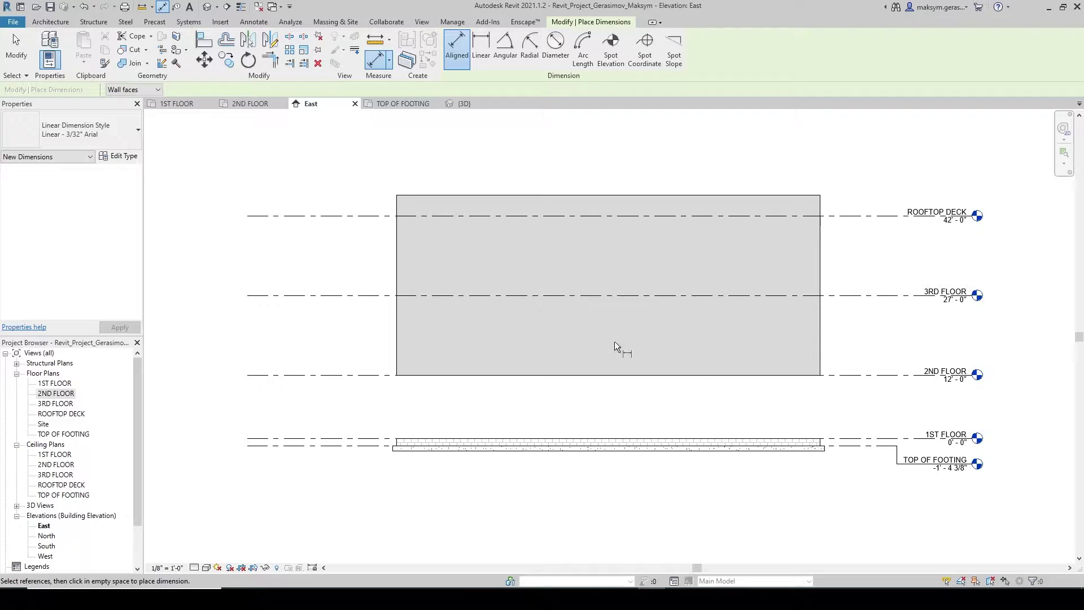
click(461, 103)
click(396, 104)
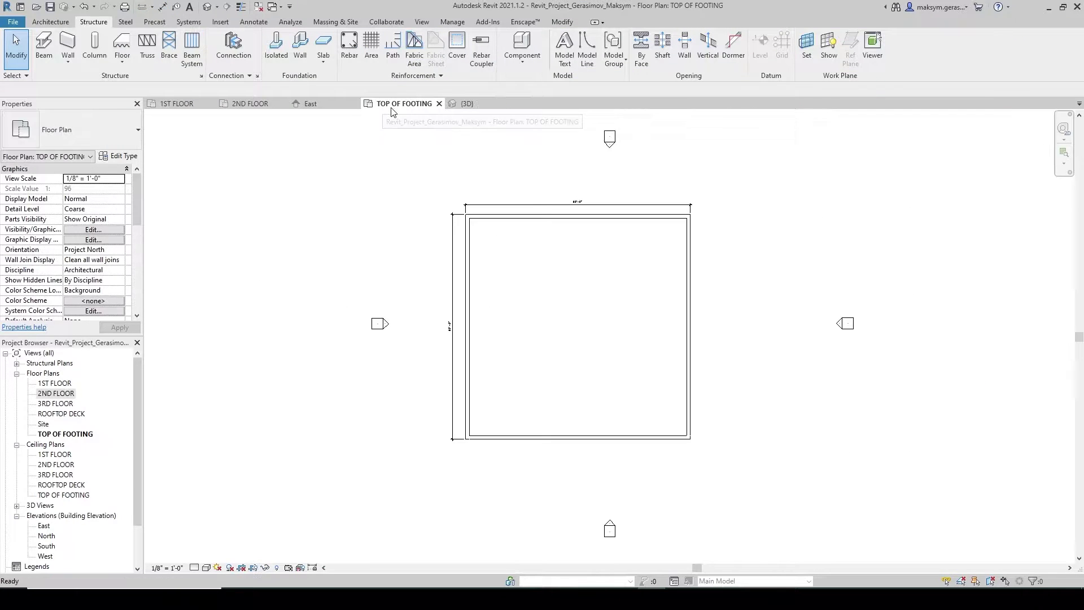
scroll(588, 351, up, 2)
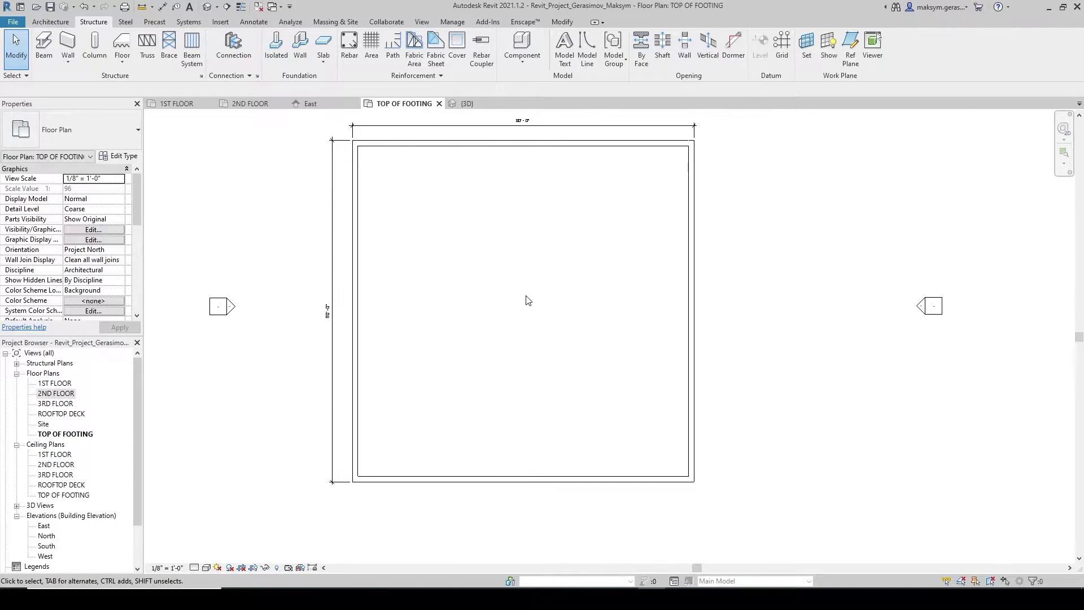
Duplicate the Brick on CMU wall type as Exterior - Brick on CONCRETE (ARC 271)
click(68, 44)
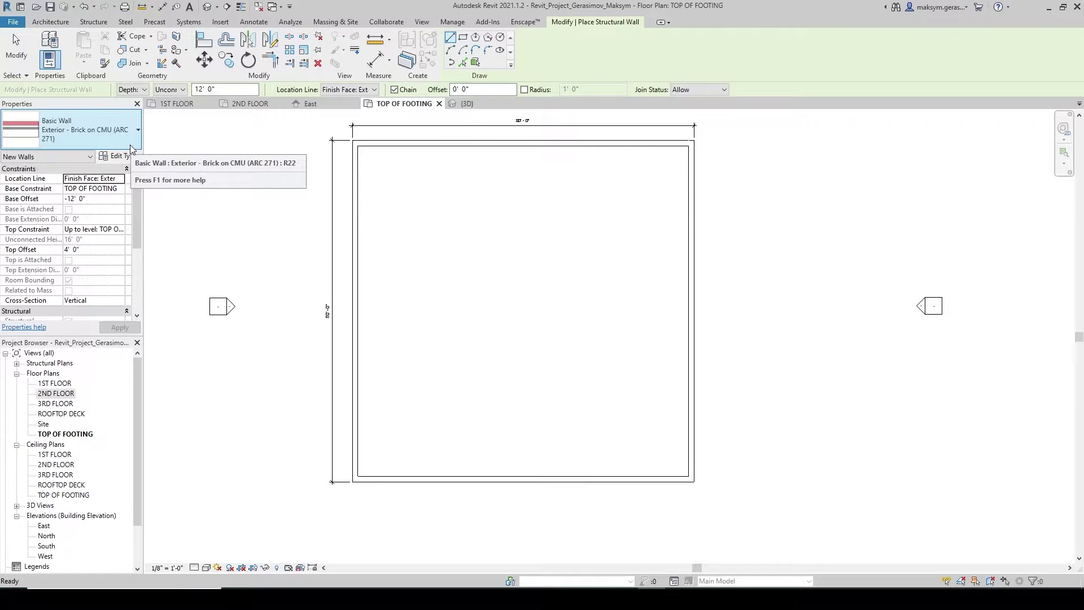
click(118, 156)
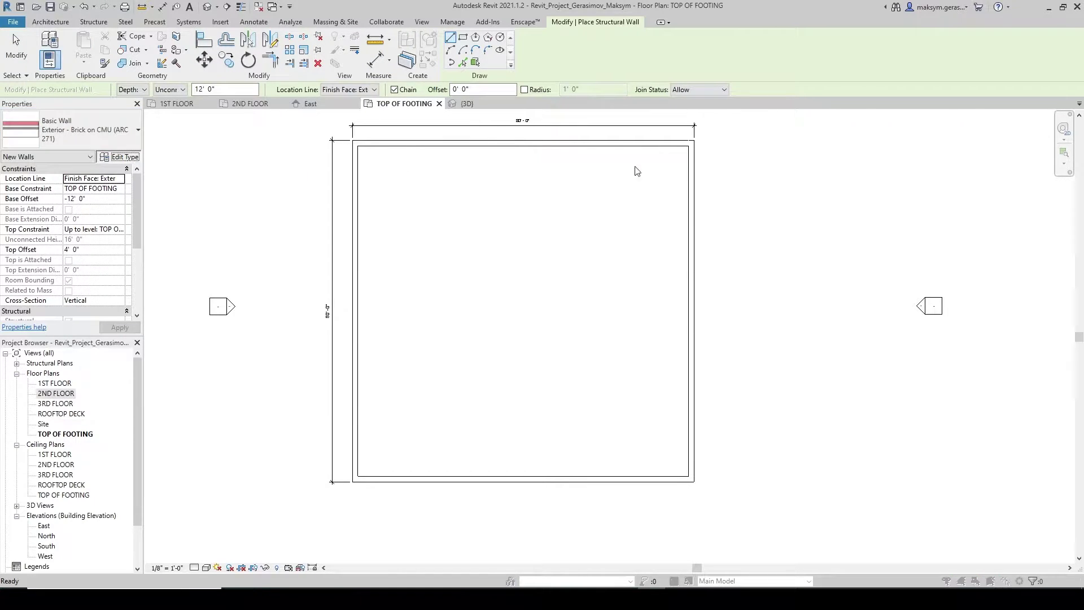
click(730, 146)
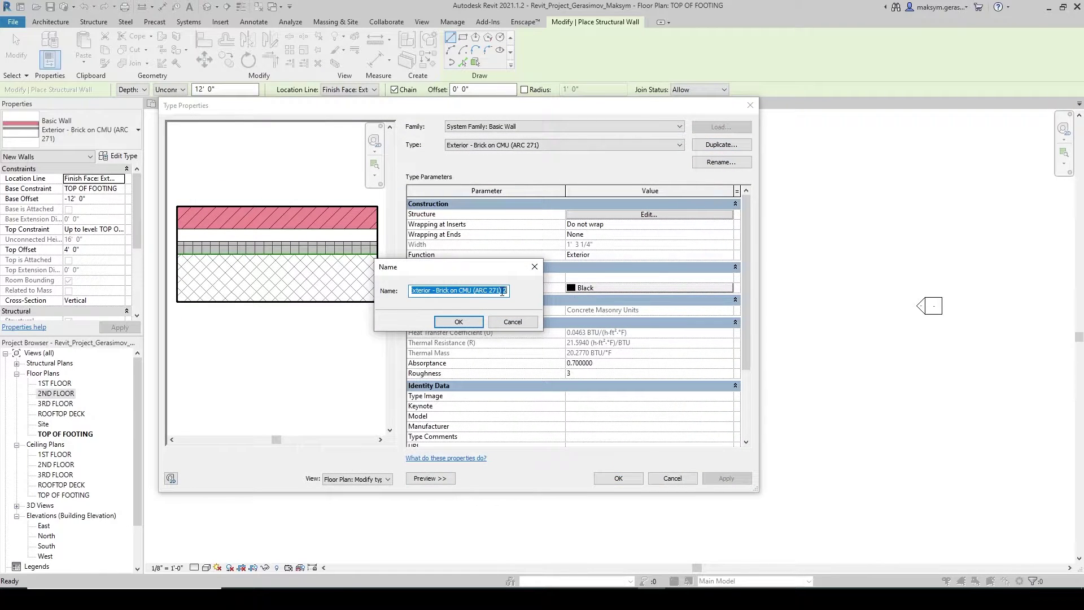
drag(502, 292, 509, 291)
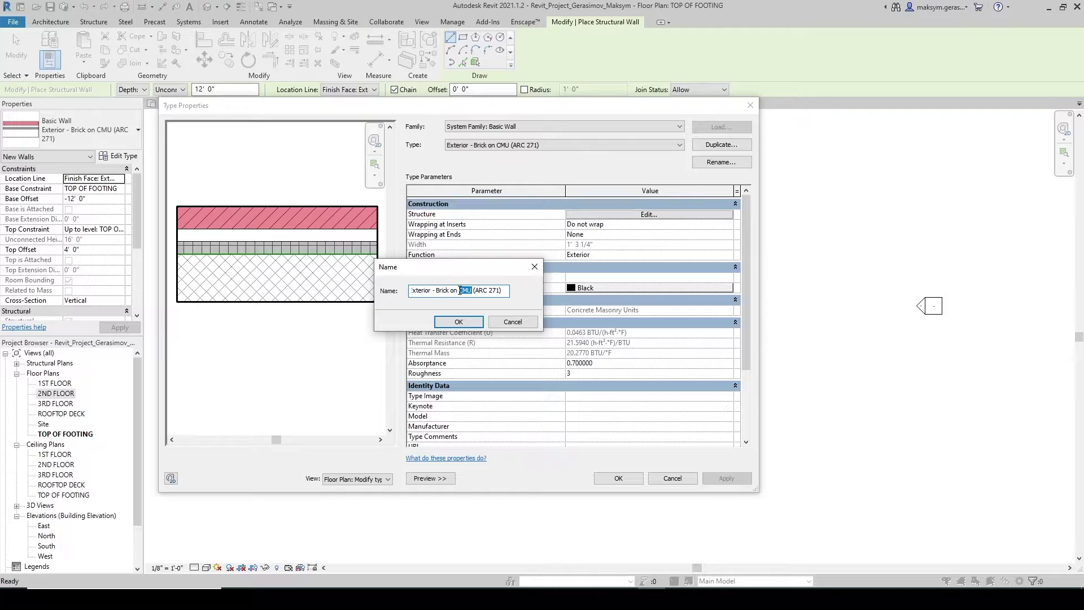
text(CONCRETE)
key(Return)
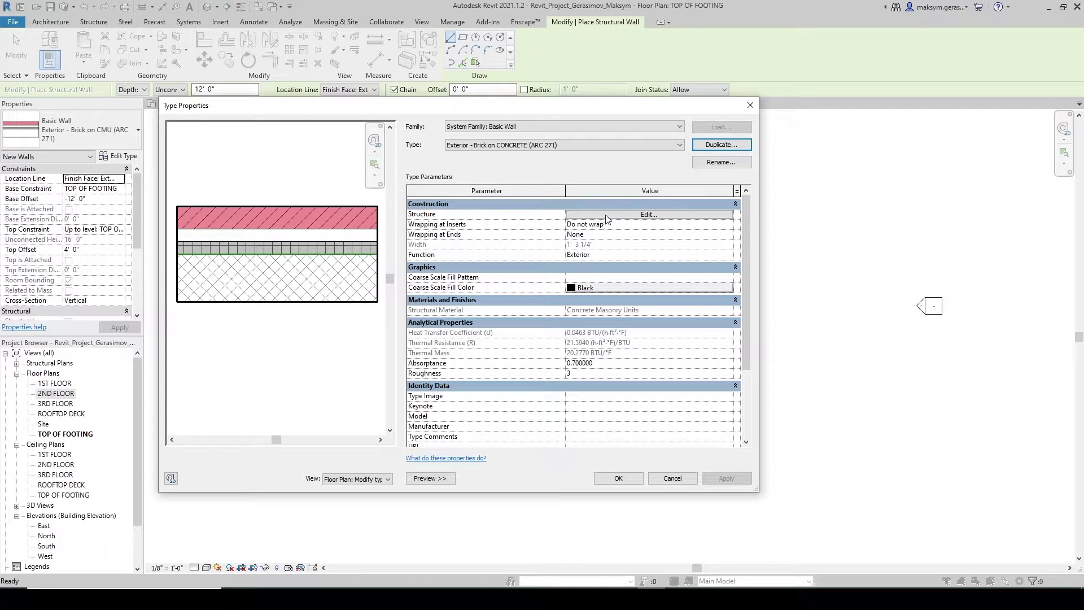
Set the structure layer material to Concrete, Cast-in-Place gray and accept the new wall type
click(607, 214)
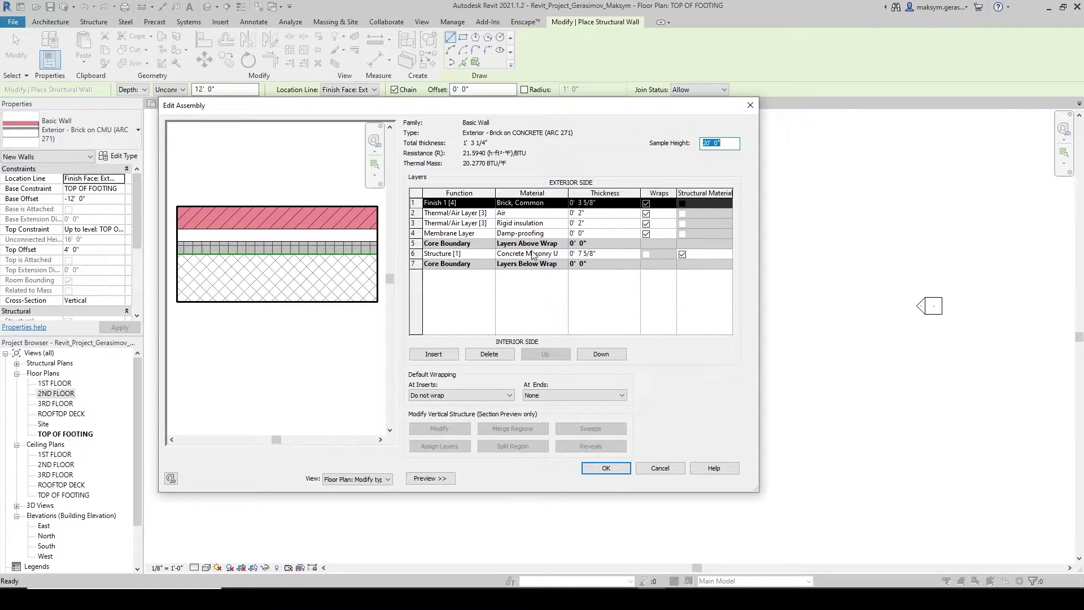
click(565, 254)
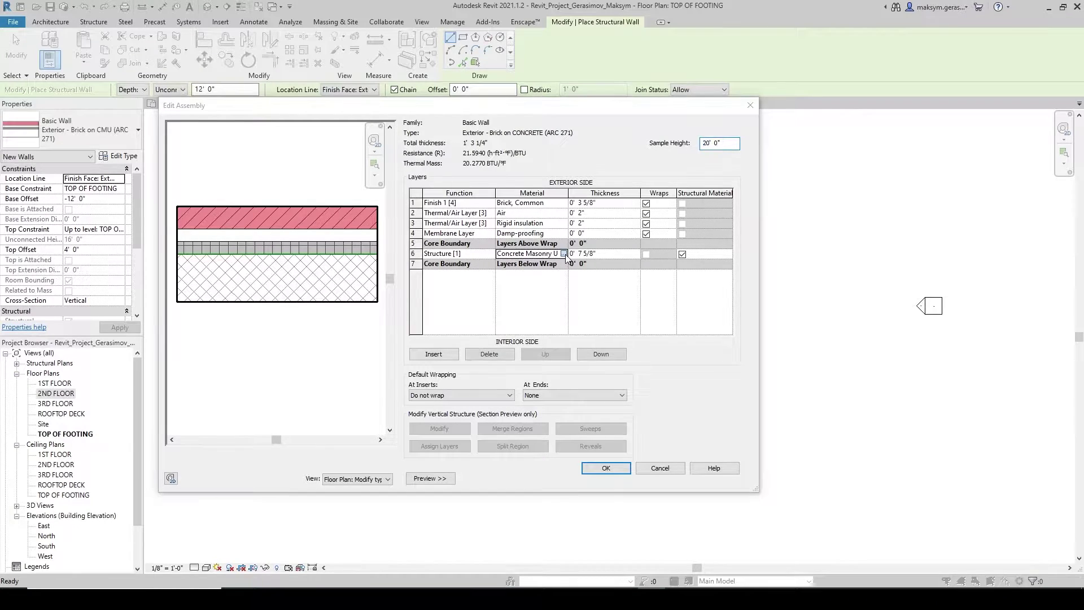
click(565, 255)
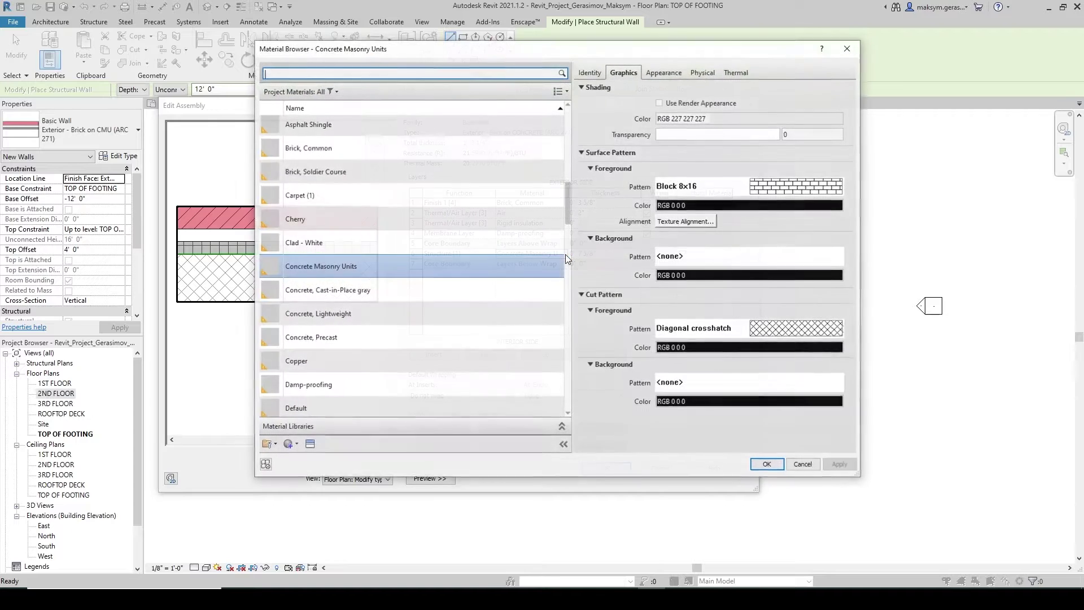
click(399, 291)
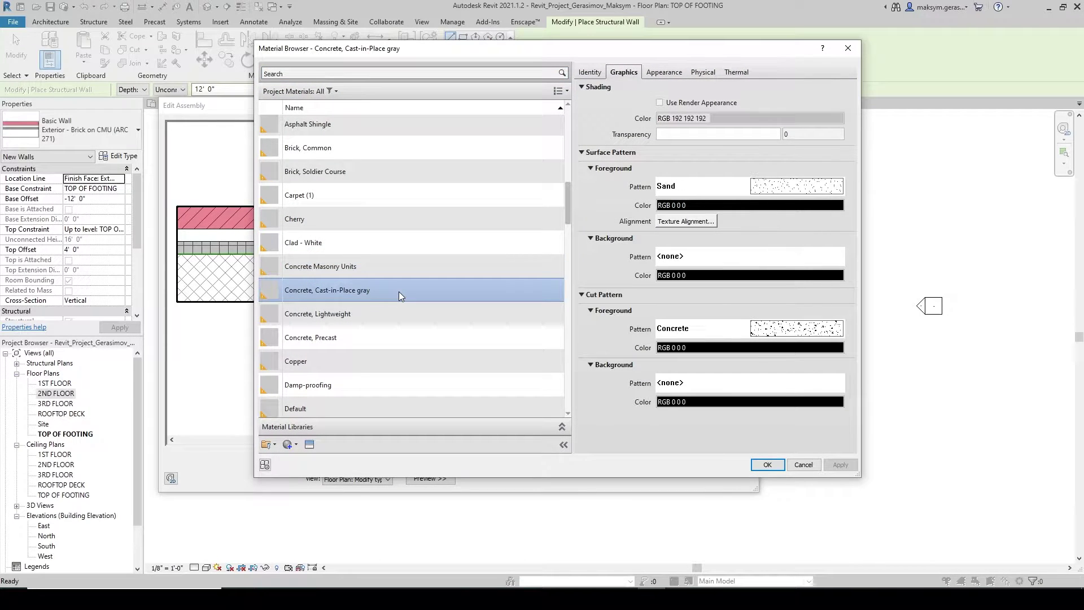
click(768, 466)
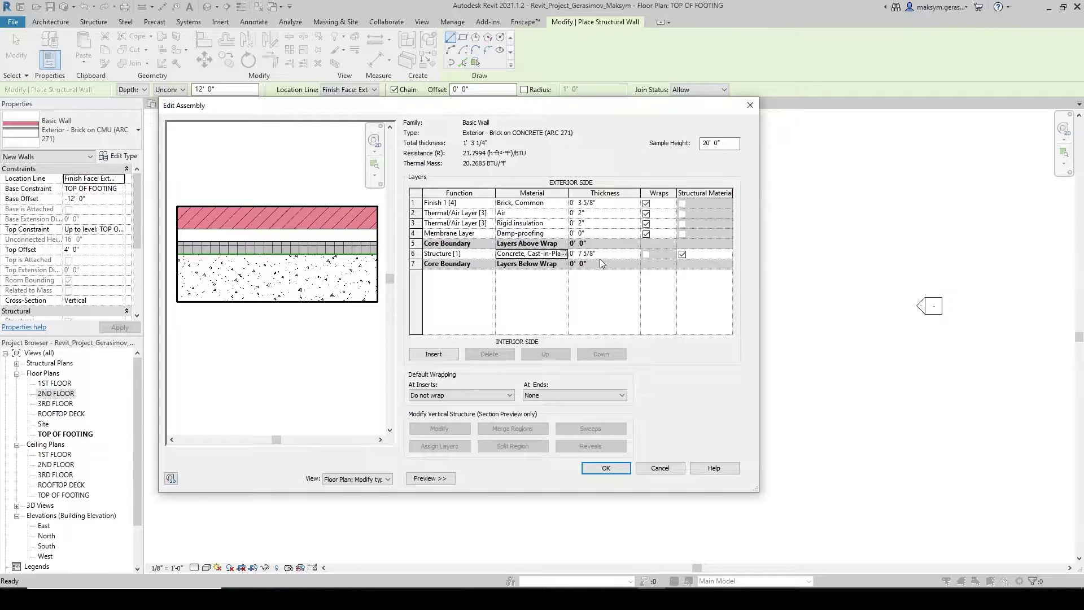
click(617, 473)
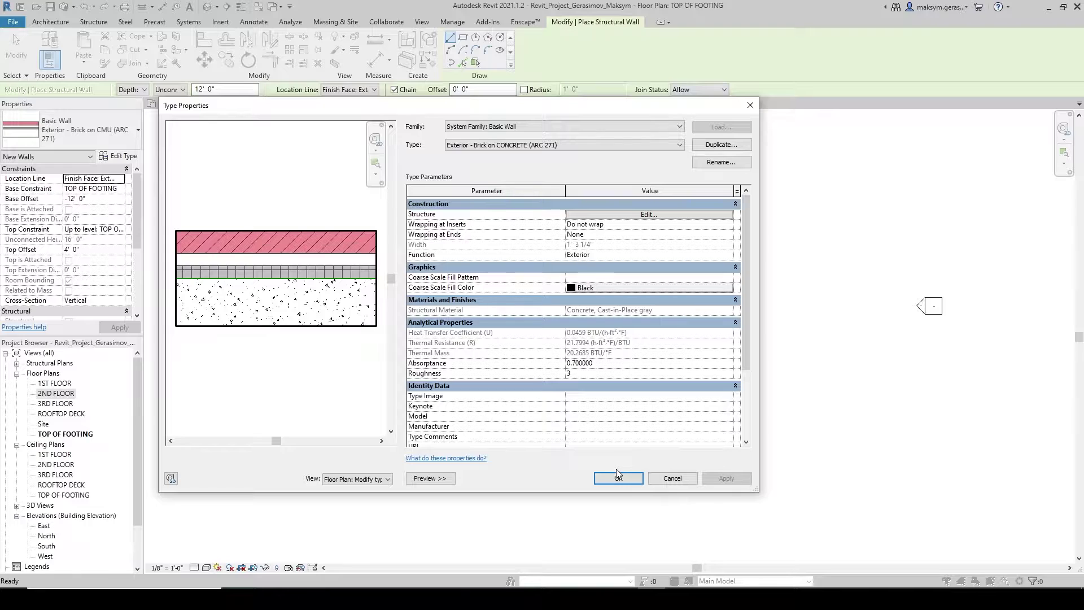
click(616, 474)
Set the wall Base Constraint to 1ST FLOOR, Top Constraint to 2ND FLOOR, and Finish Face: Exterior alignment
middle_drag(430, 213, 396, 265)
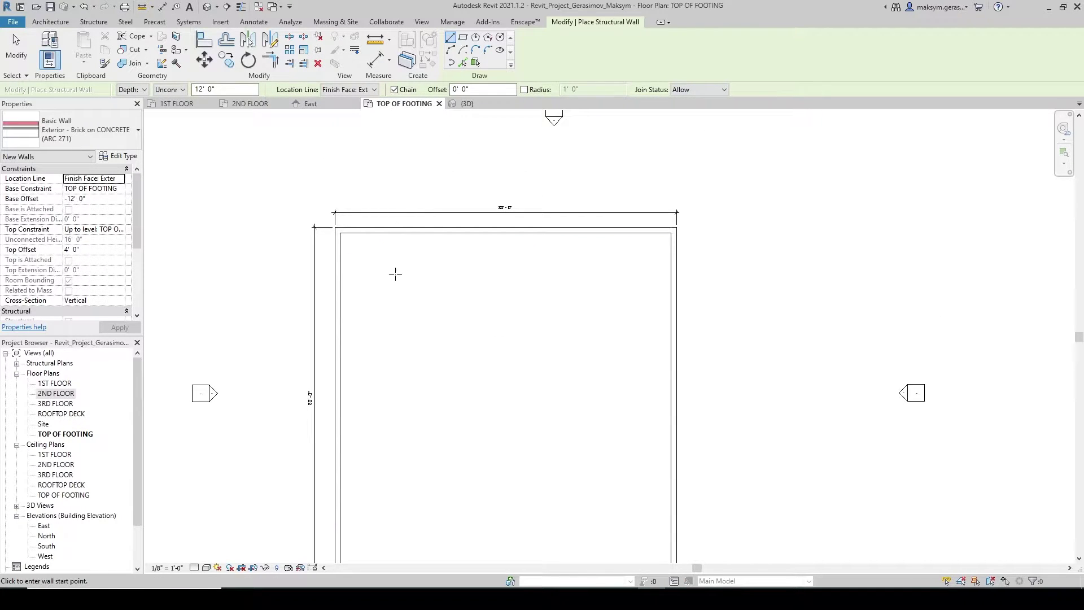
click(120, 188)
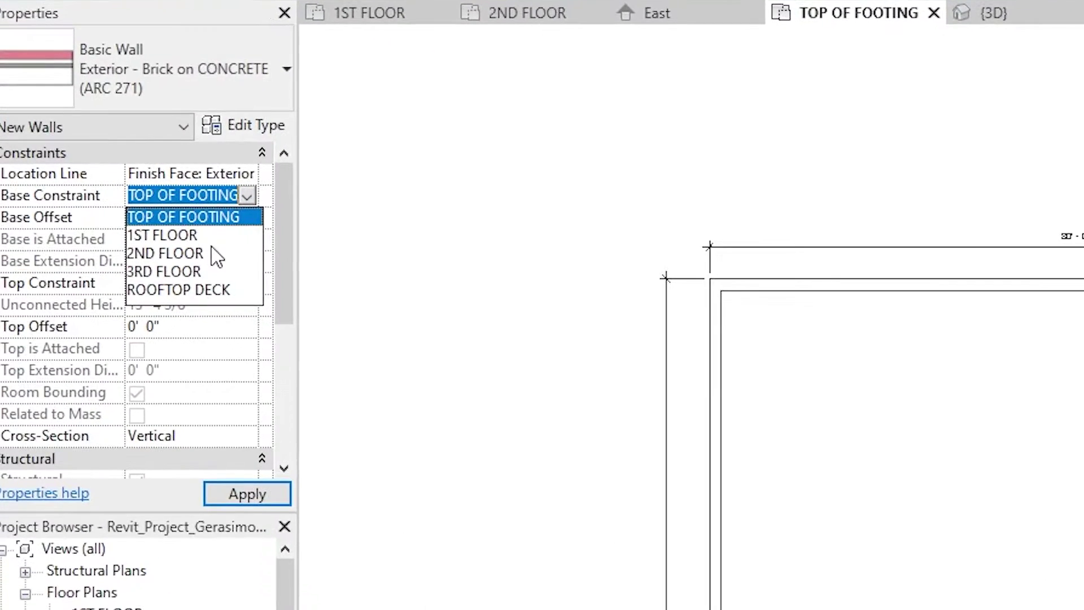
click(214, 243)
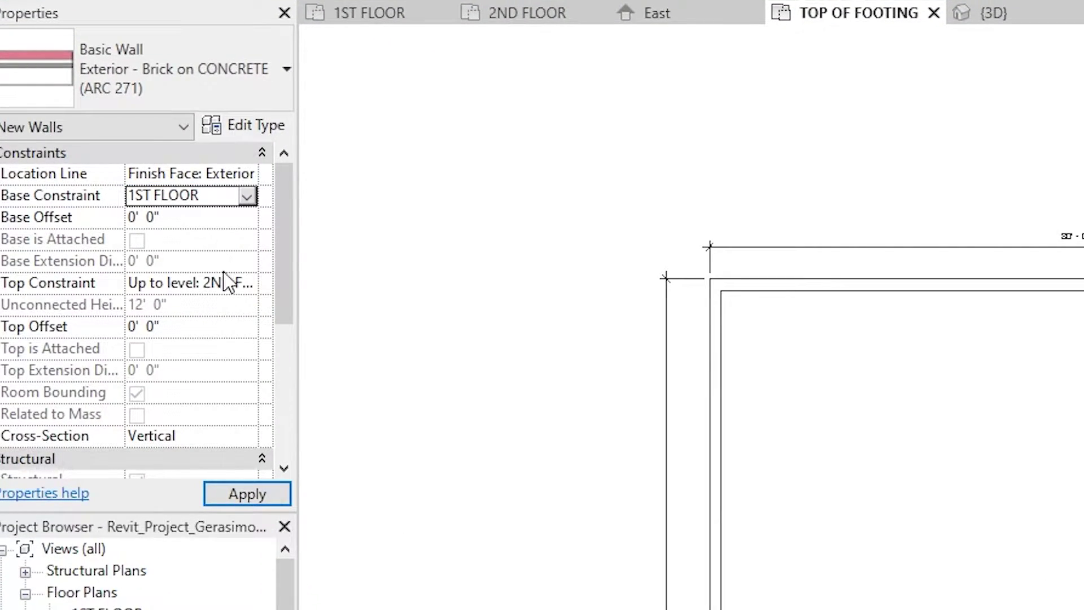
click(246, 286)
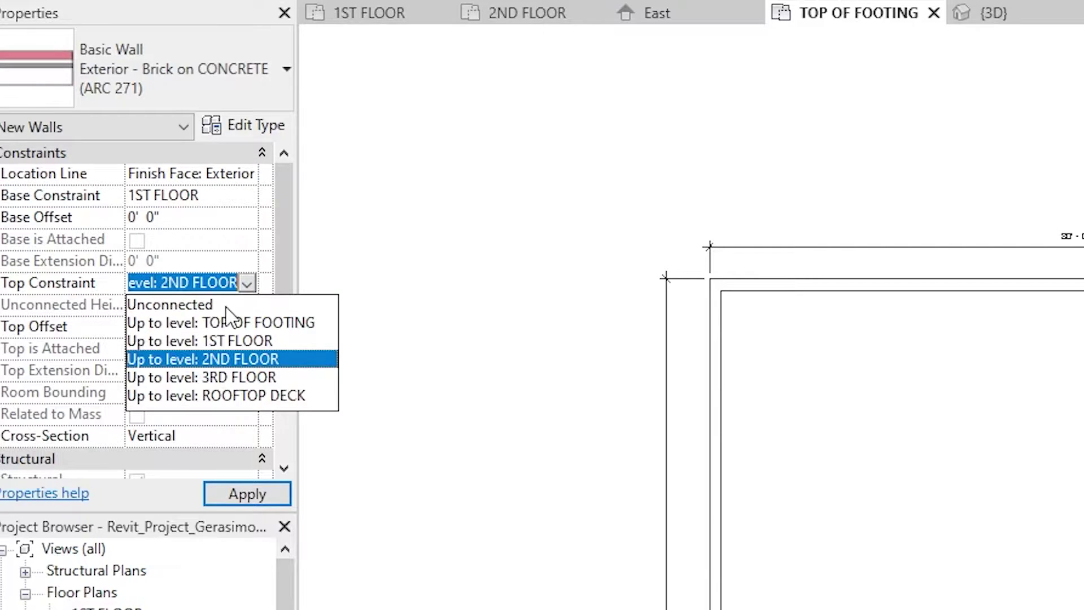
click(224, 361)
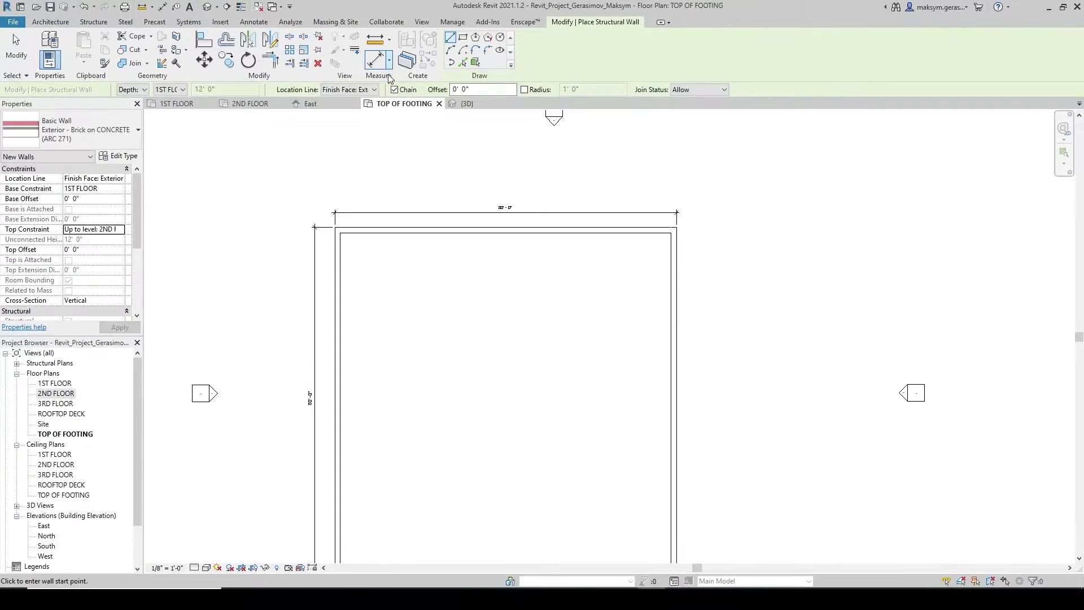
click(361, 91)
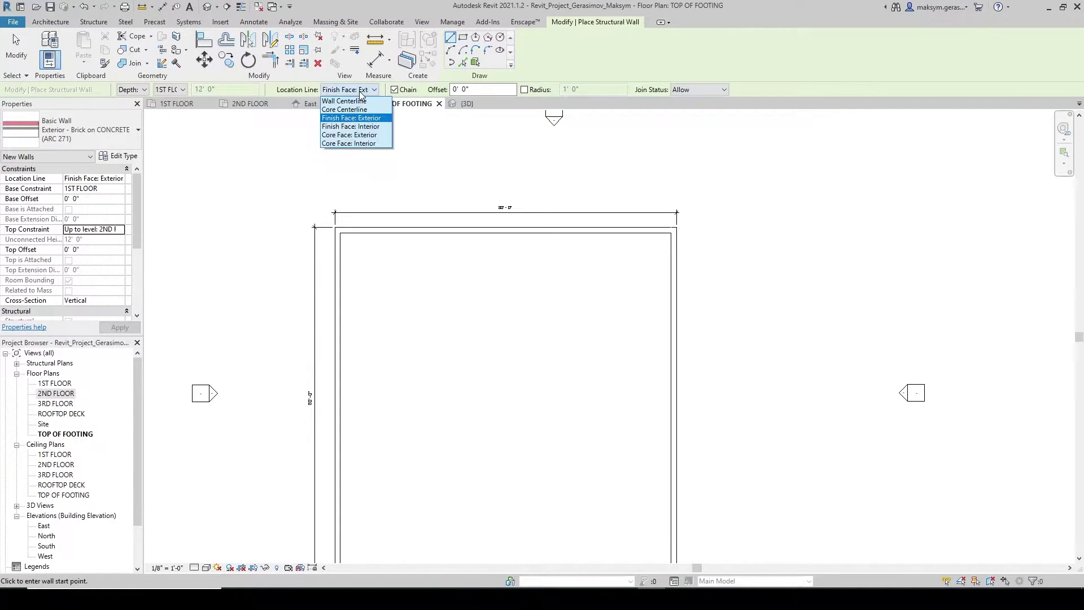
click(351, 118)
Draw the top and right brick-on-concrete walls along the outline corners
click(334, 227)
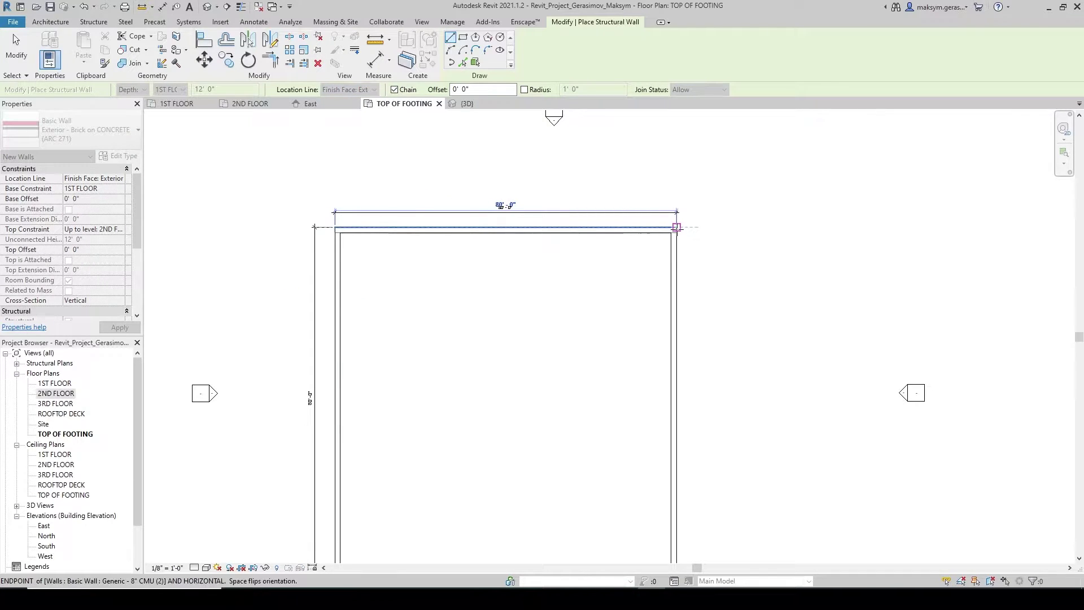
scroll(675, 227, up, 4)
click(675, 227)
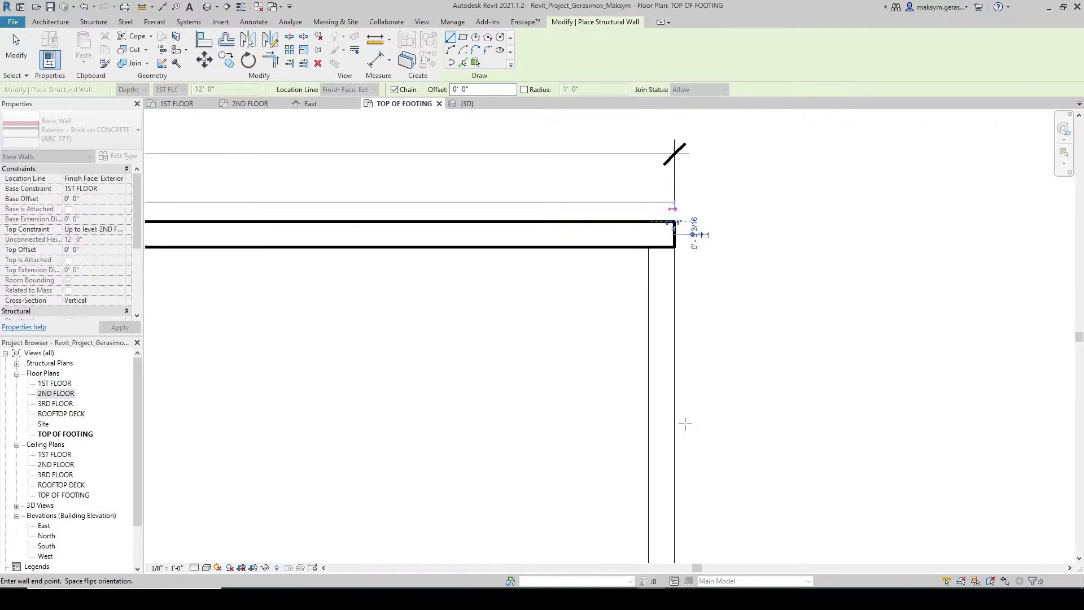
middle_drag(683, 424, 655, 206)
scroll(655, 206, down, 4)
scroll(657, 381, up, 3)
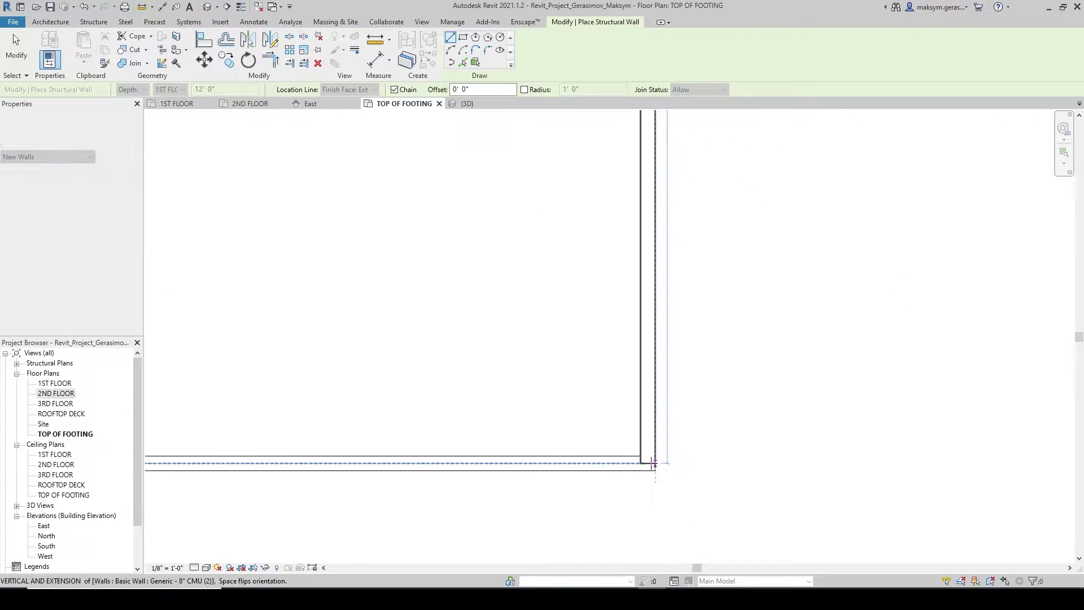
click(655, 471)
Draw the bottom and left walls to close the loop at the top-left corner
middle_drag(488, 459, 654, 363)
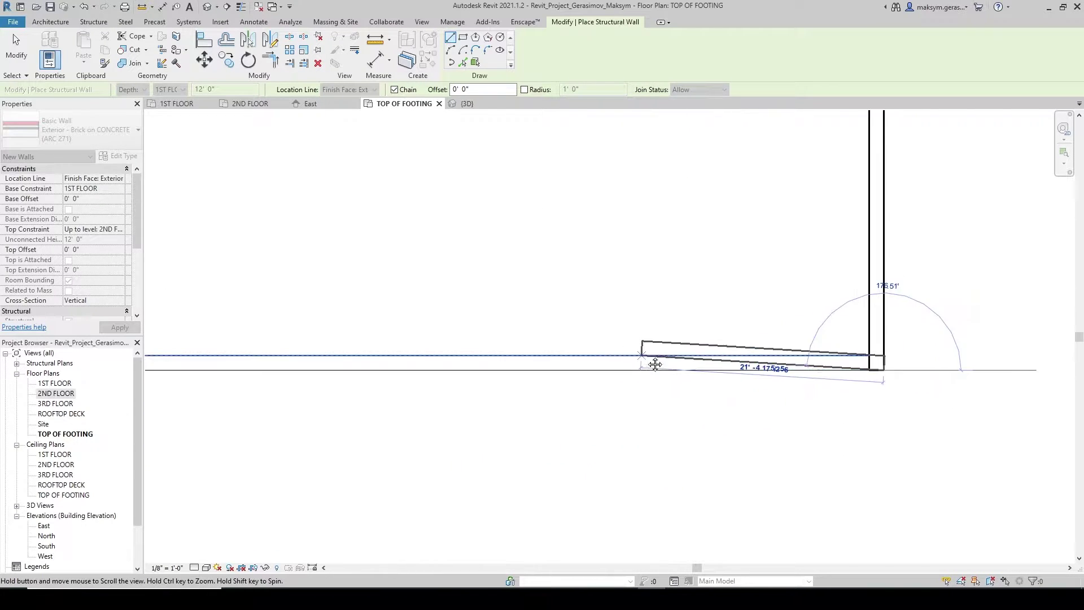
middle_drag(398, 296, 767, 277)
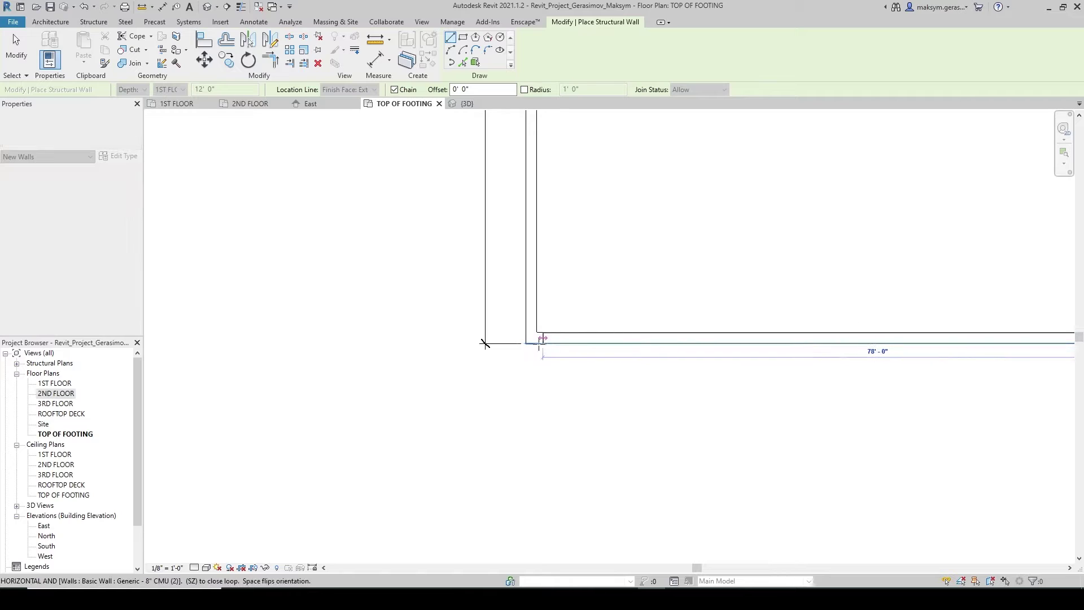
click(484, 343)
middle_drag(497, 170, 480, 559)
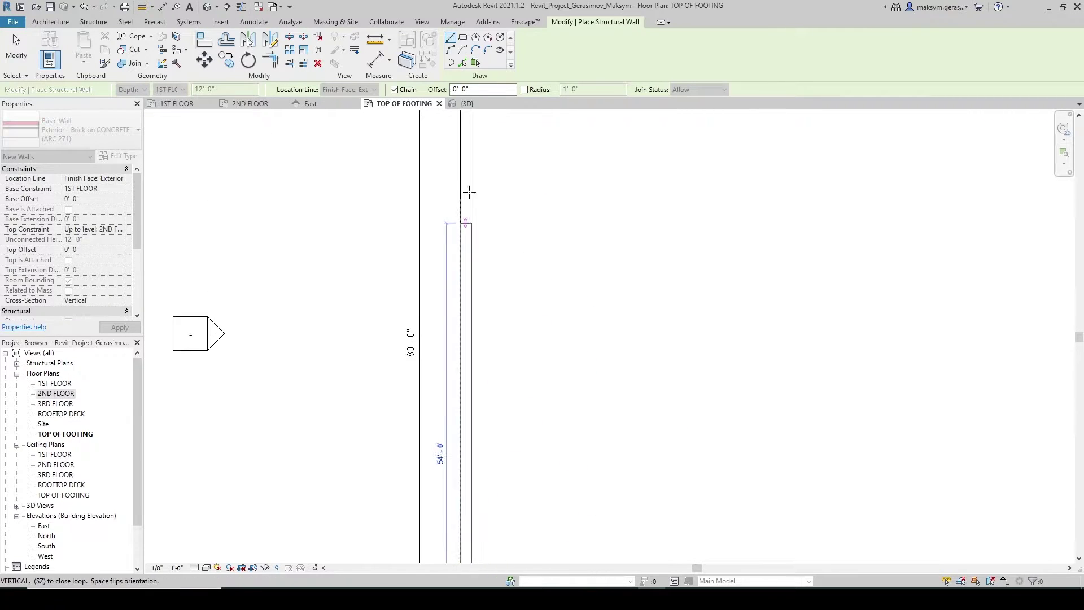
middle_drag(480, 113, 450, 311)
scroll(432, 274, up, 5)
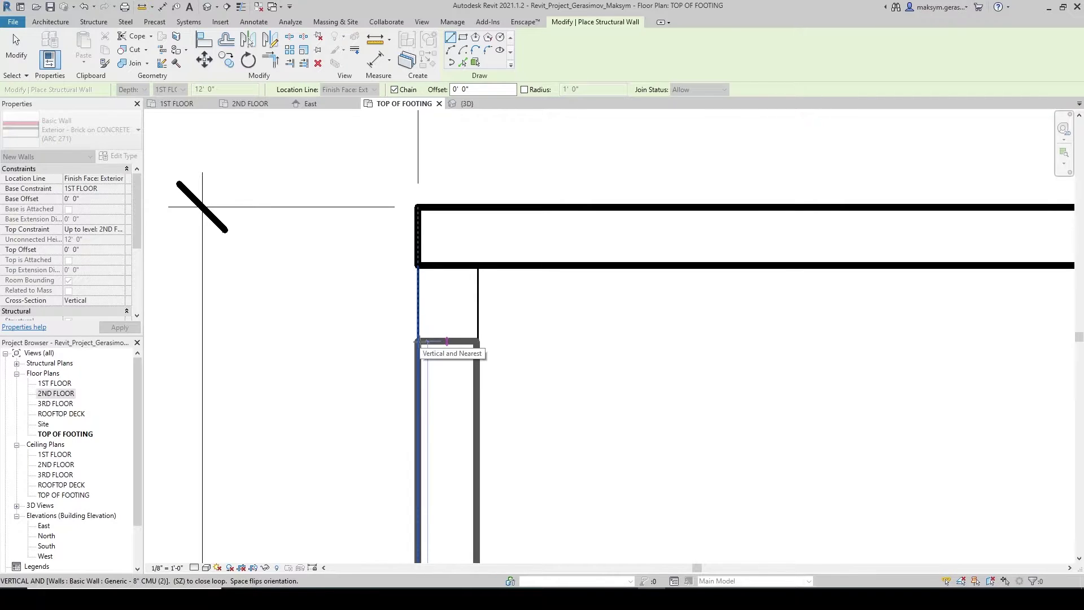
click(418, 267)
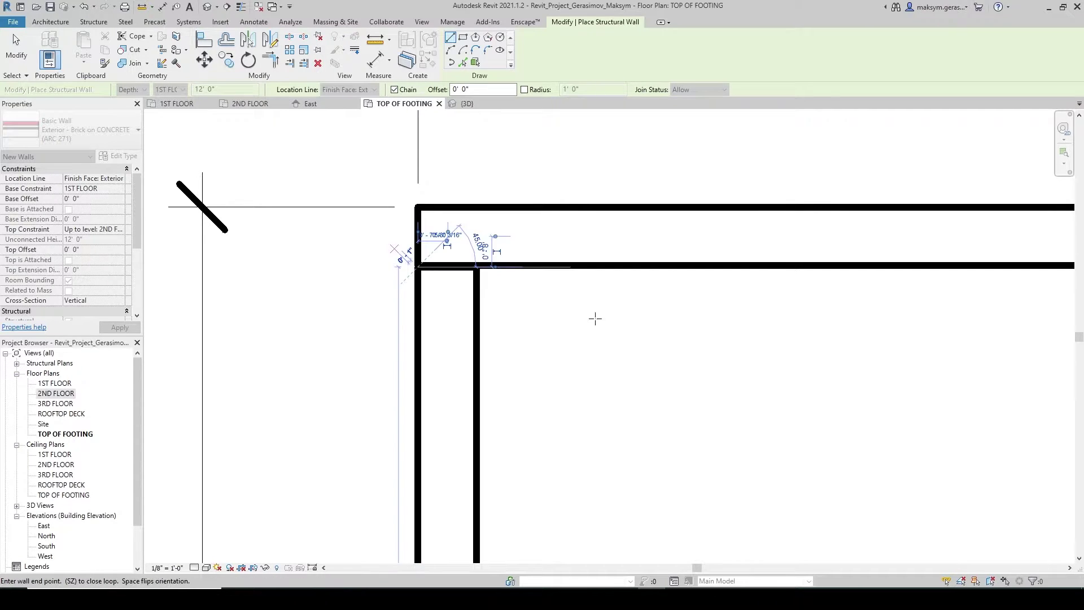
scroll(592, 317, down, 1)
key(Escape)
key(Escape)
click(446, 274)
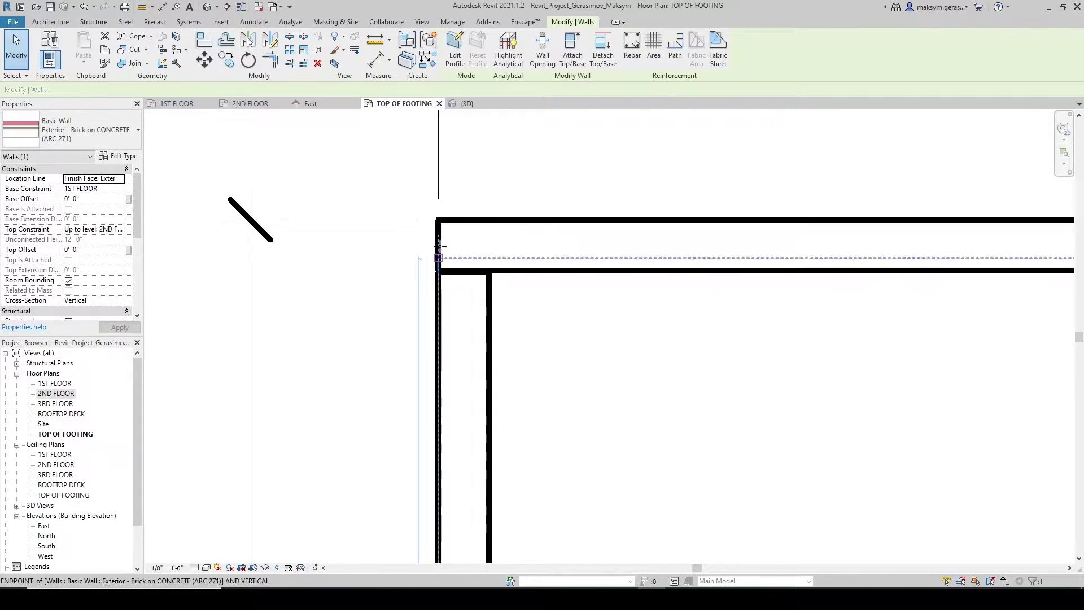
Check the brick and CMU foundation walls in the 3D view, then return to the 1ST FLOOR plan
click(482, 108)
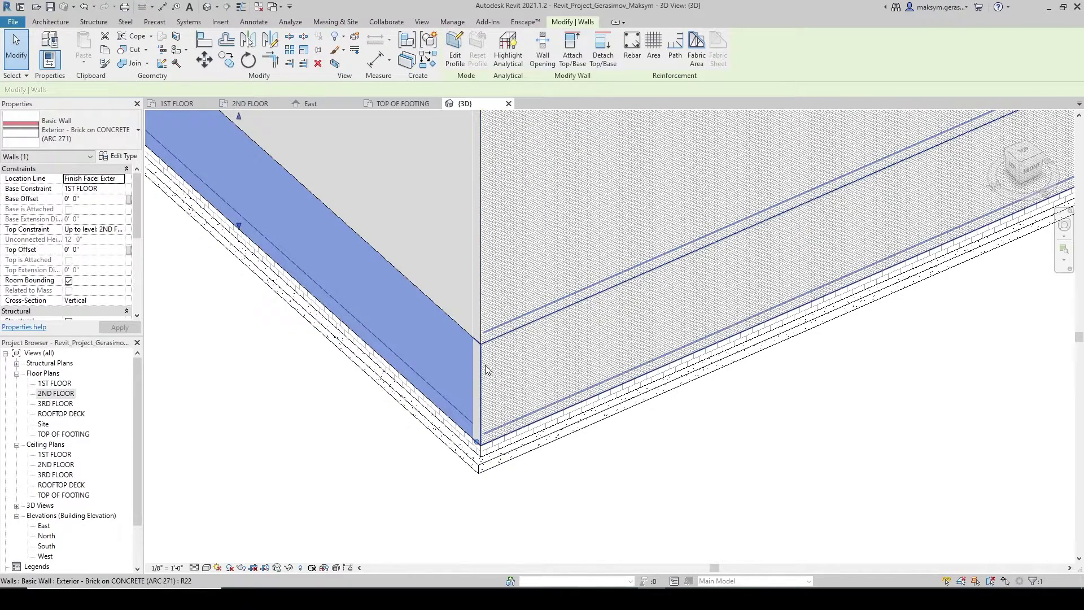
key(Escape)
scroll(450, 355, up, 2)
click(451, 347)
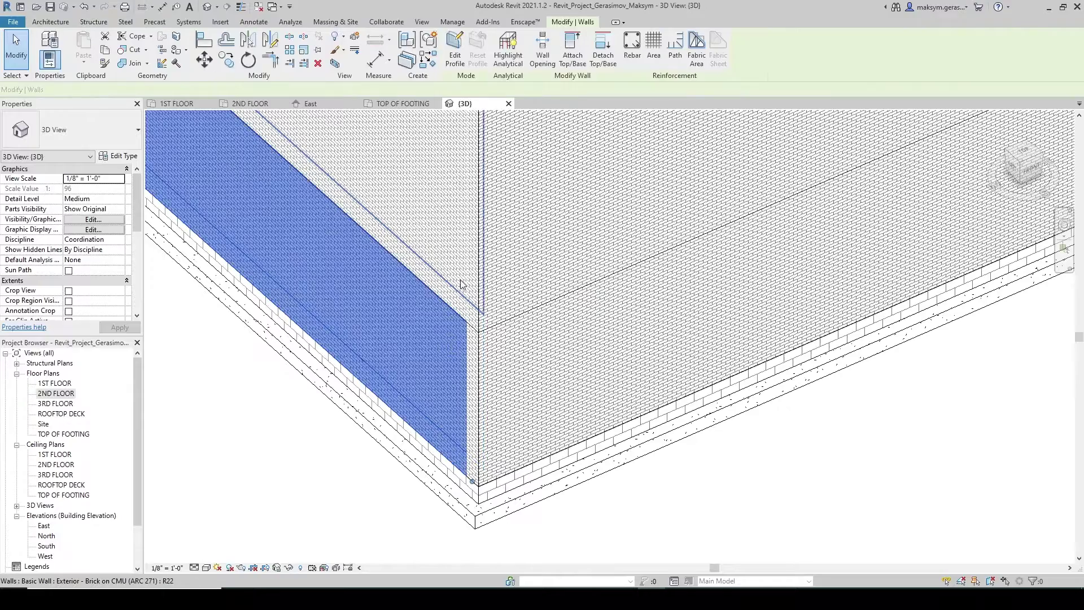
click(443, 478)
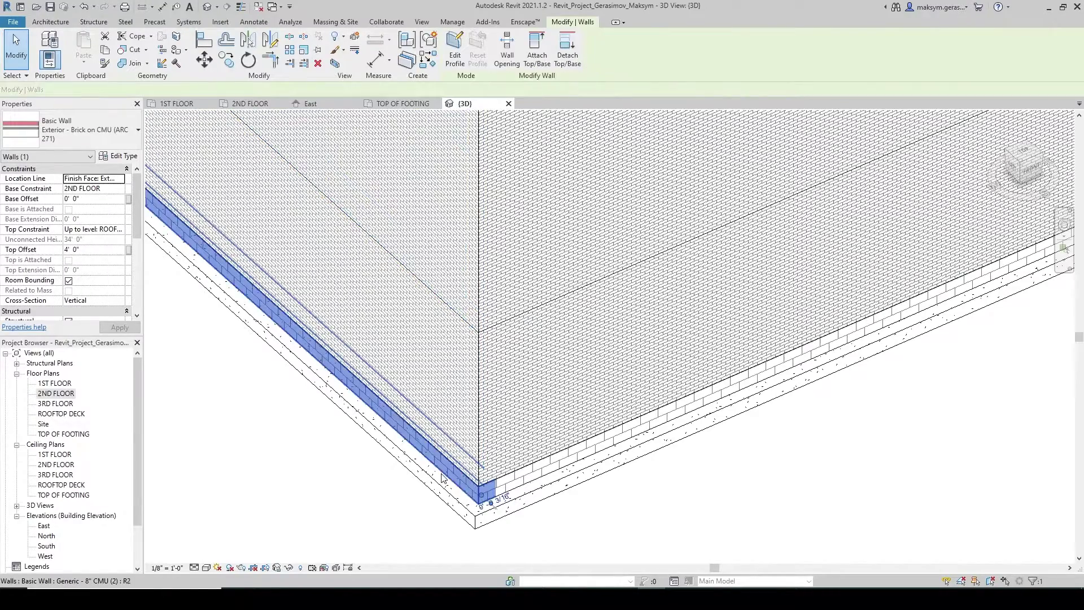
scroll(443, 479, down, 4)
middle_drag(556, 309, 561, 464)
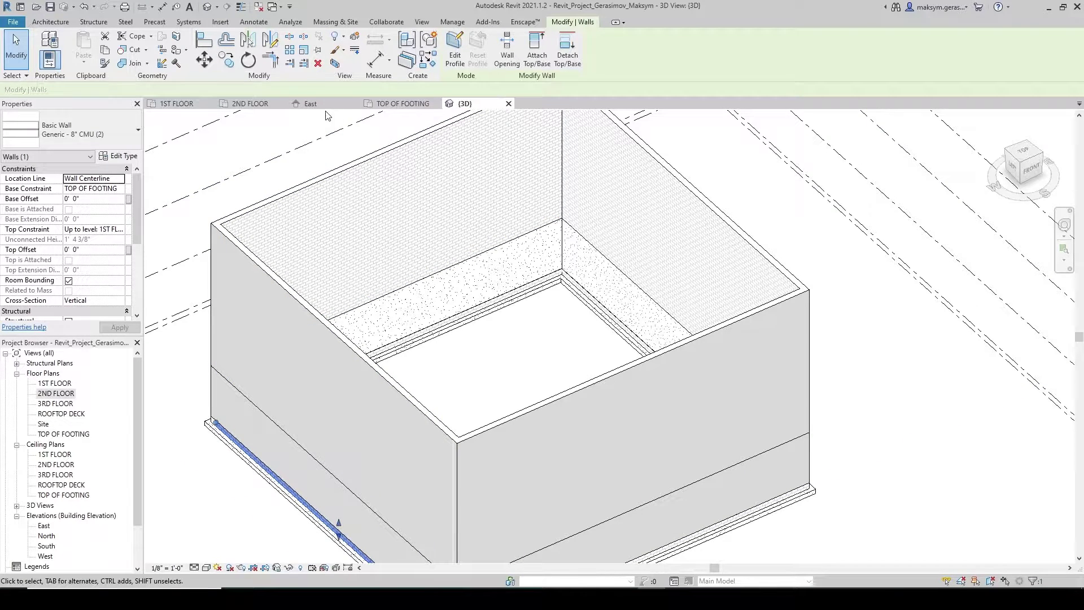
click(192, 104)
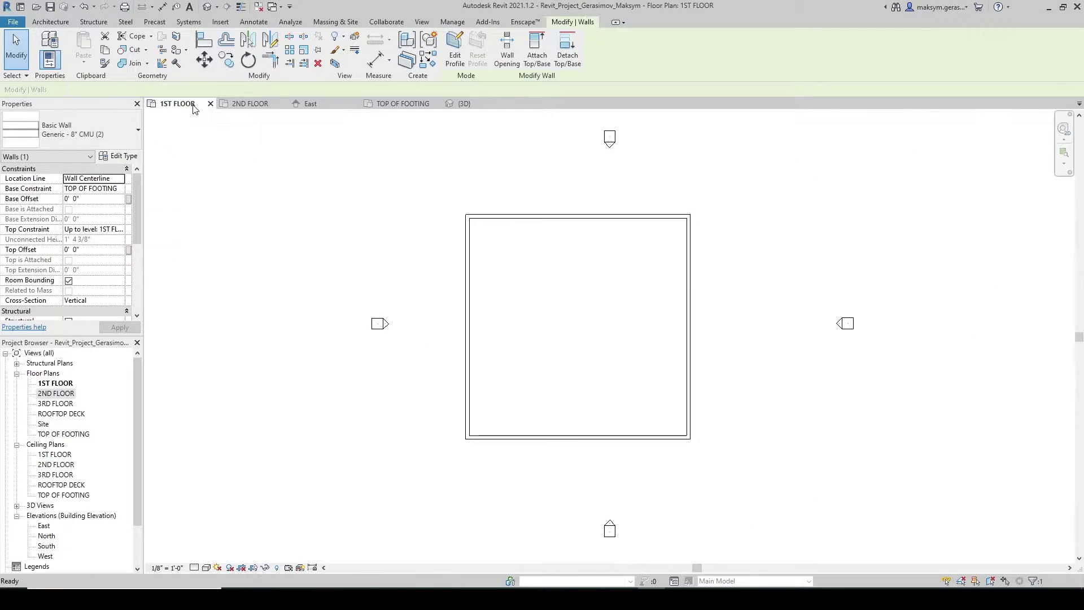
Draw a building section west to east across the plan and open the Section 1 view
click(422, 21)
click(377, 55)
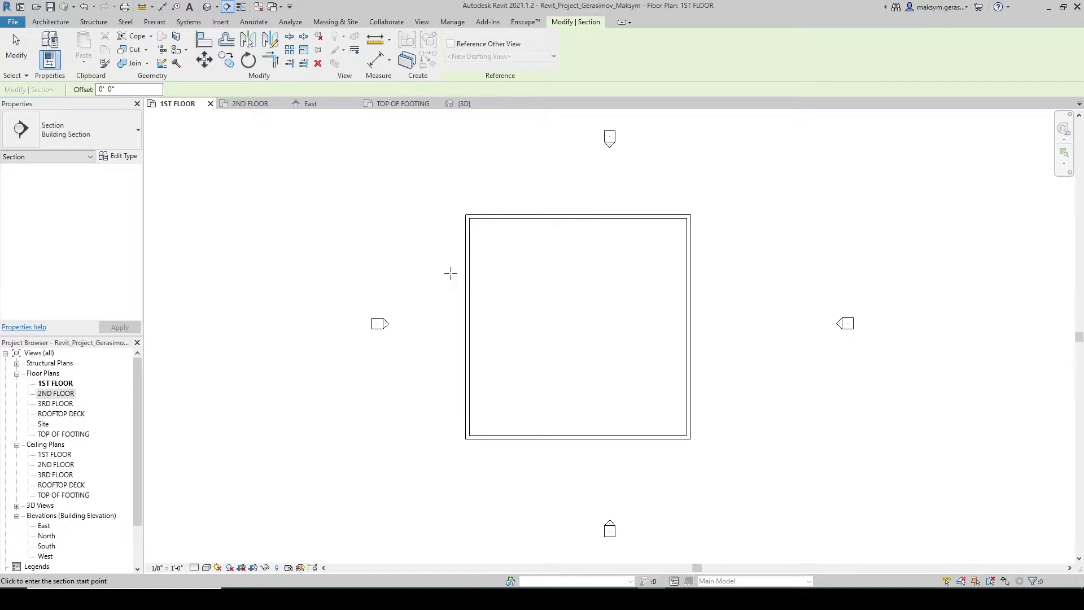
click(436, 276)
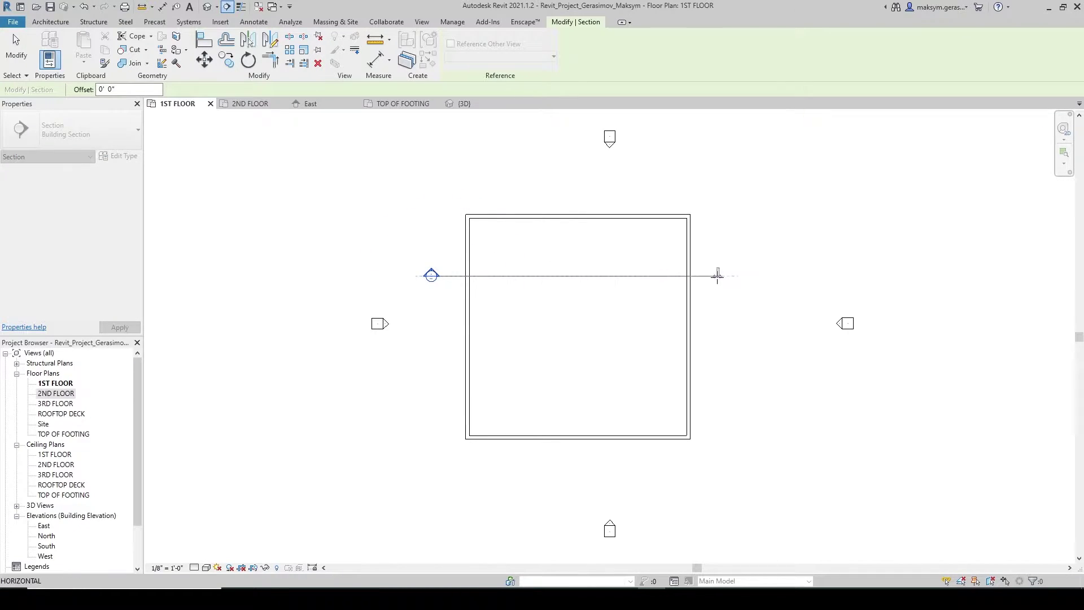
click(718, 277)
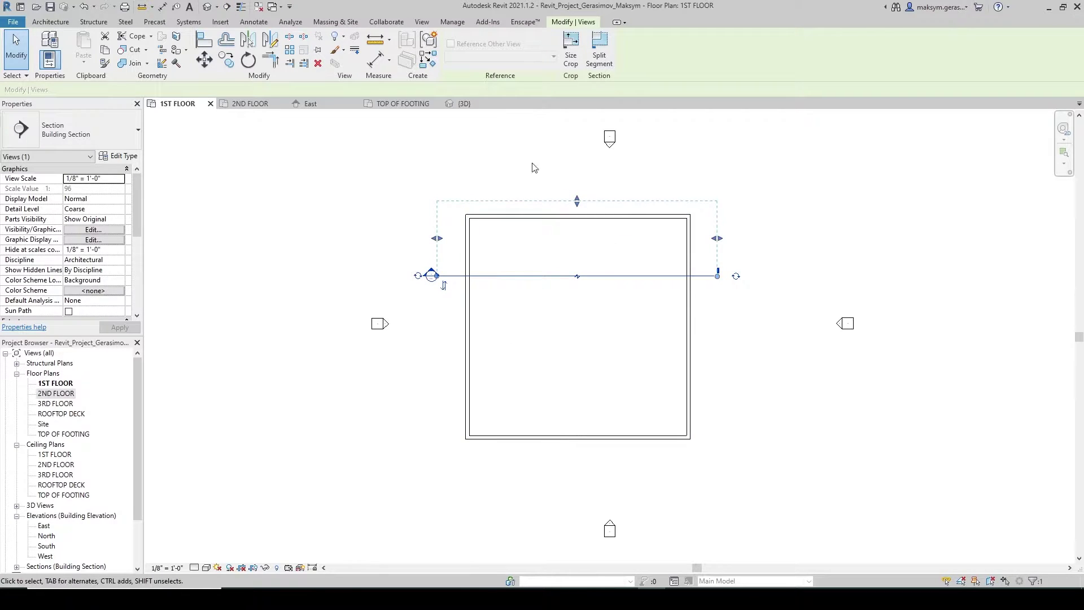
right_click(450, 276)
click(529, 341)
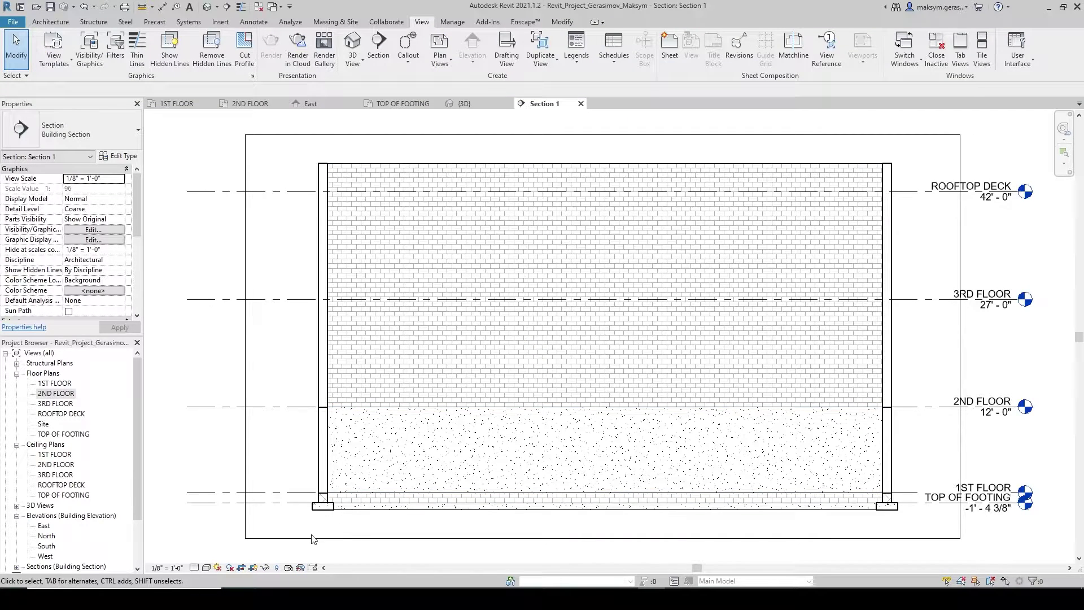
Turn on thin lines and inspect the footing, CMU foundation and brick walls in Section 1
scroll(313, 540, up, 2)
scroll(322, 528, up, 4)
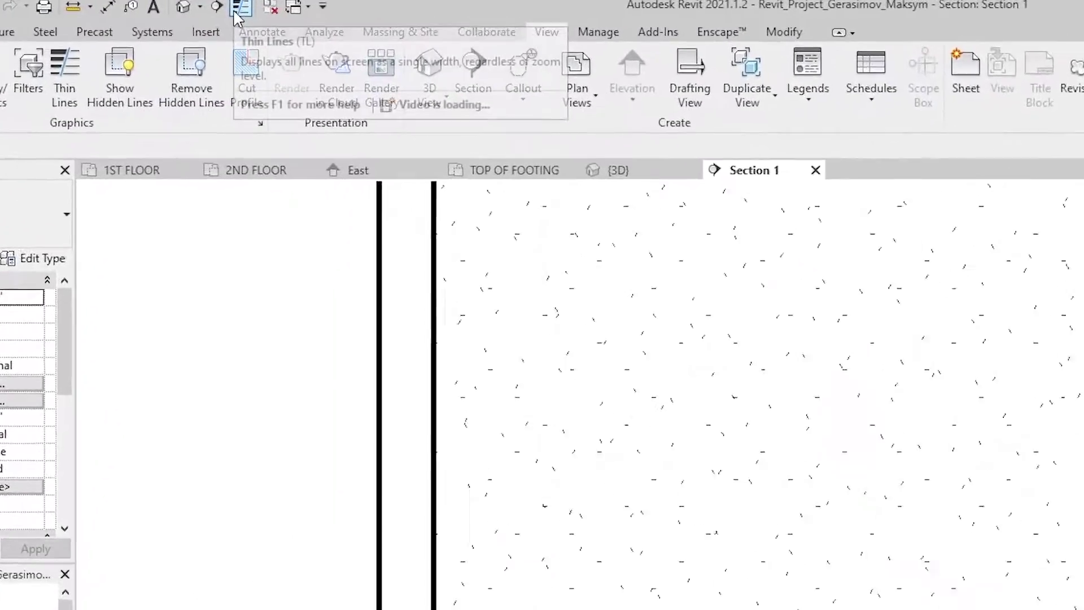
click(242, 20)
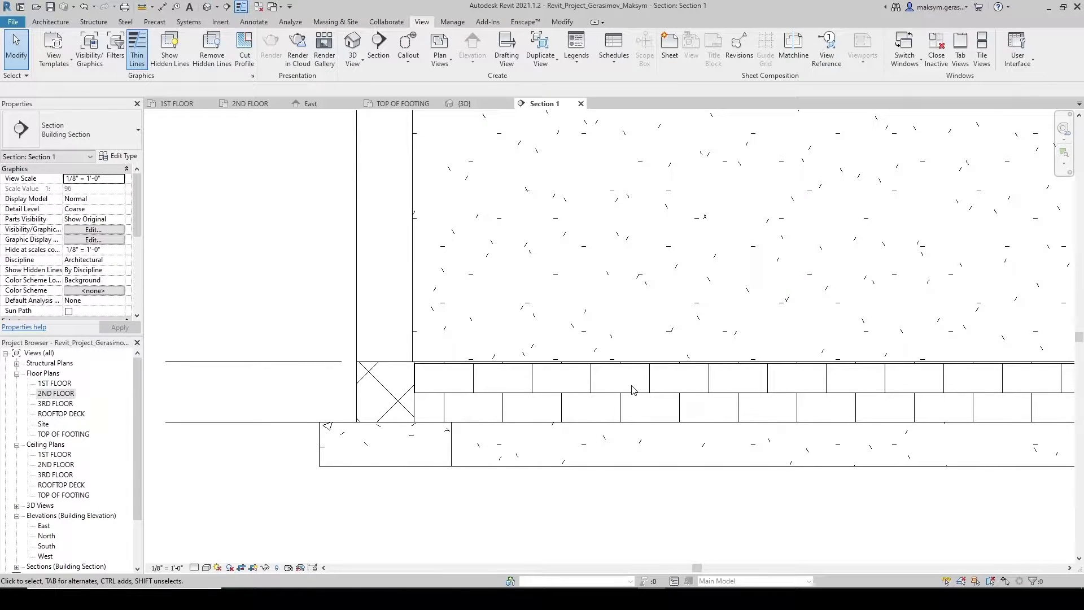
scroll(276, 419, up, 3)
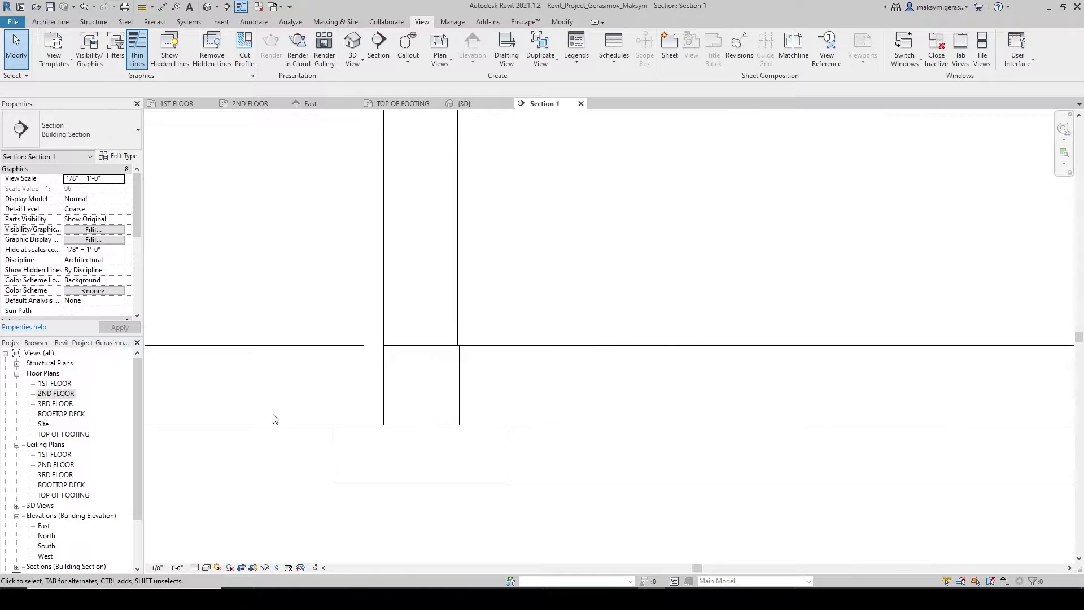
click(338, 427)
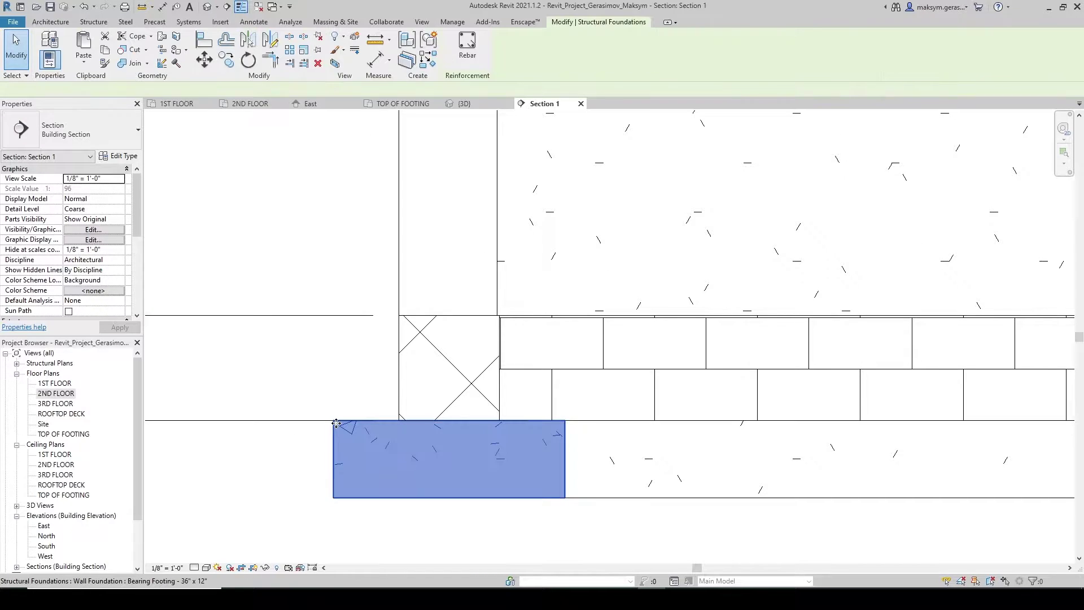
click(399, 348)
scroll(415, 339, down, 3)
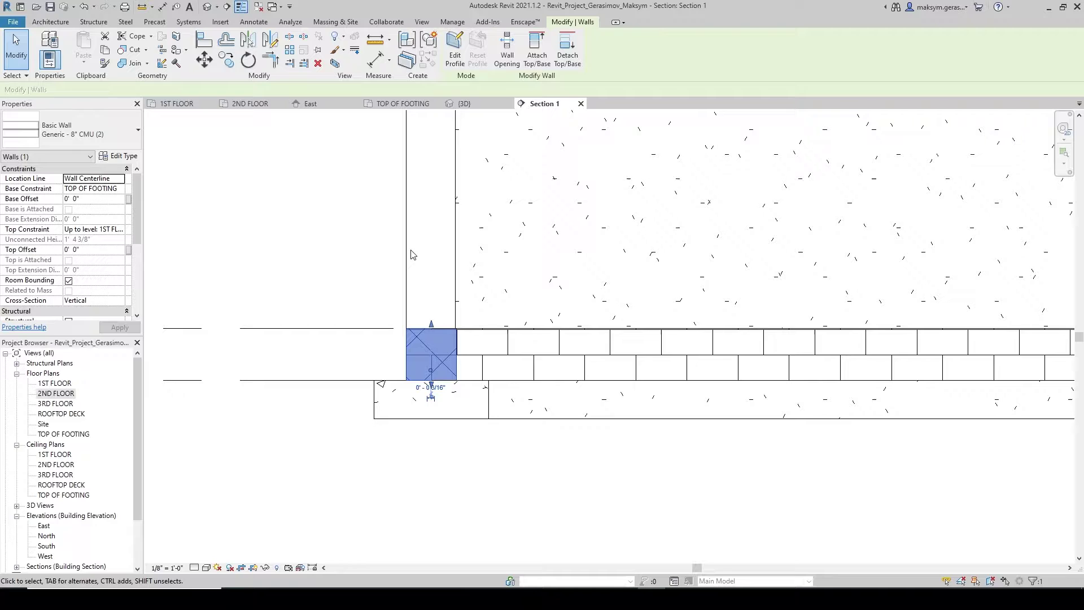
click(412, 255)
scroll(486, 295, down, 5)
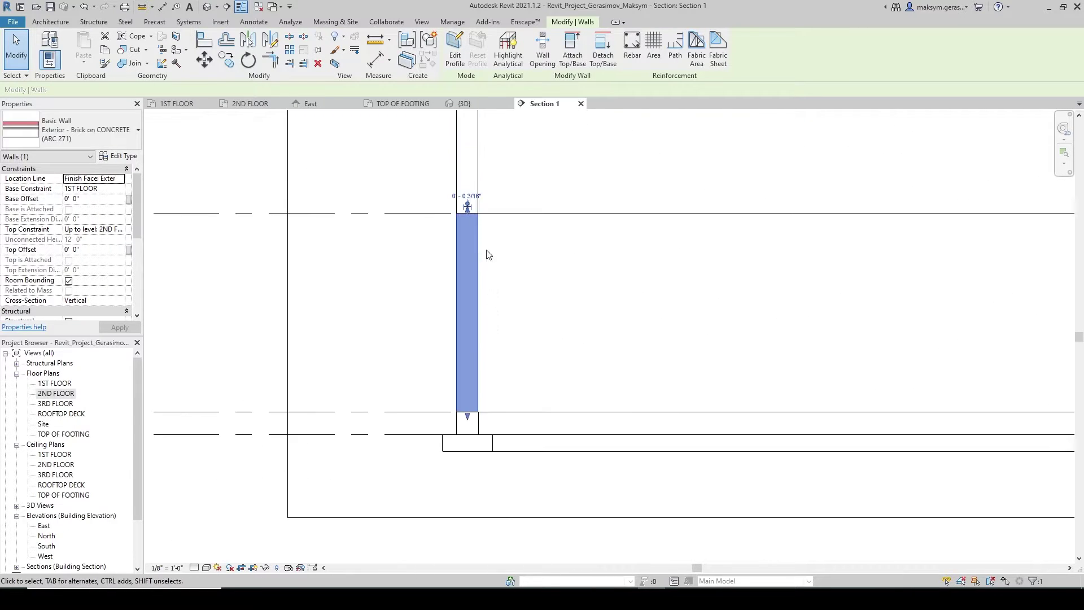
scroll(488, 254, up, 4)
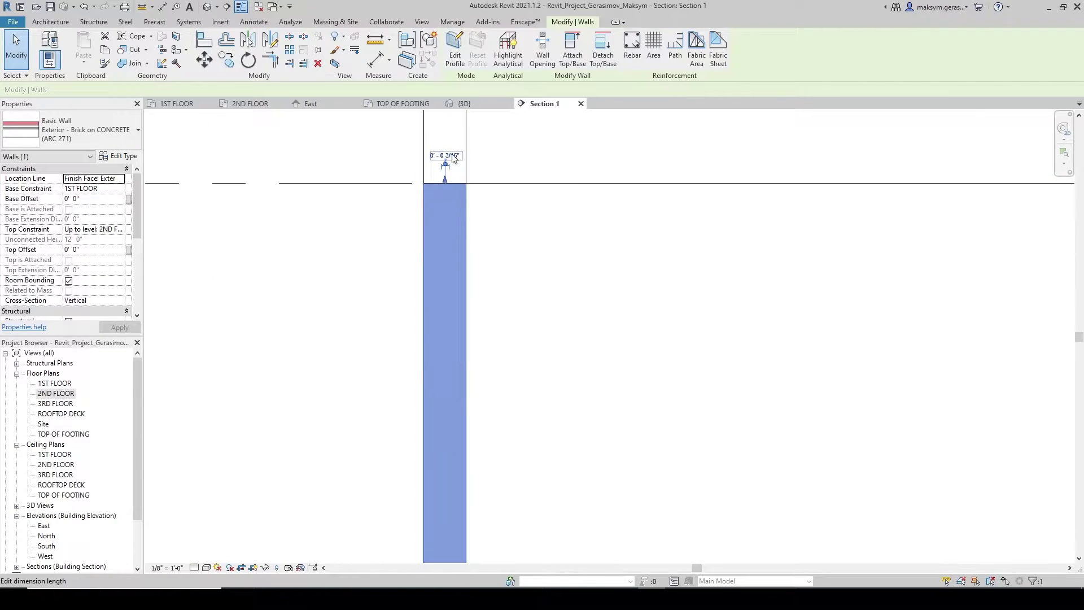
click(449, 163)
scroll(415, 438, down, 3)
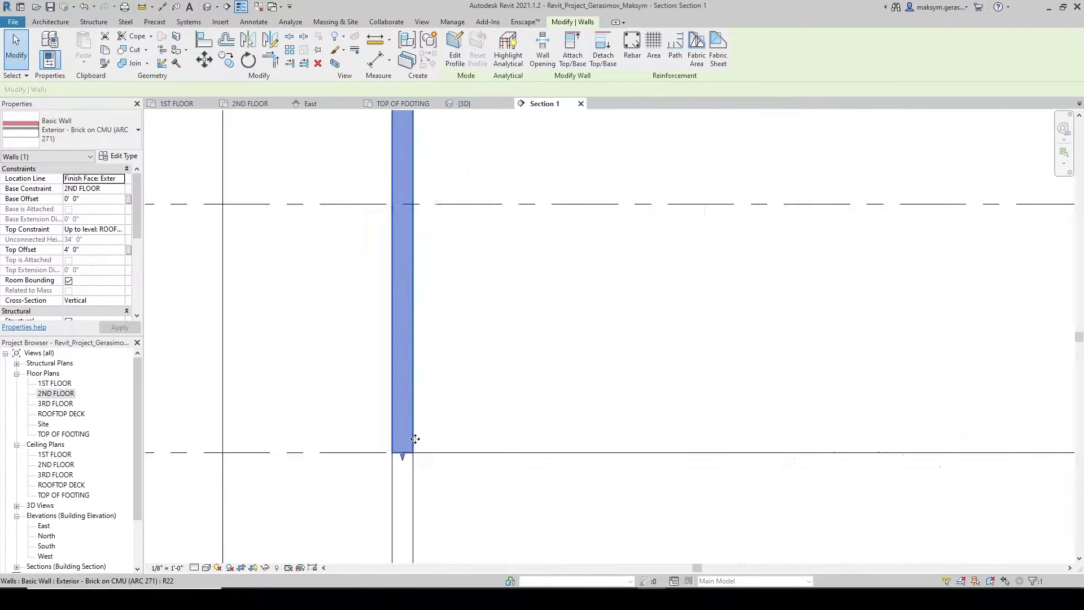
scroll(415, 439, down, 4)
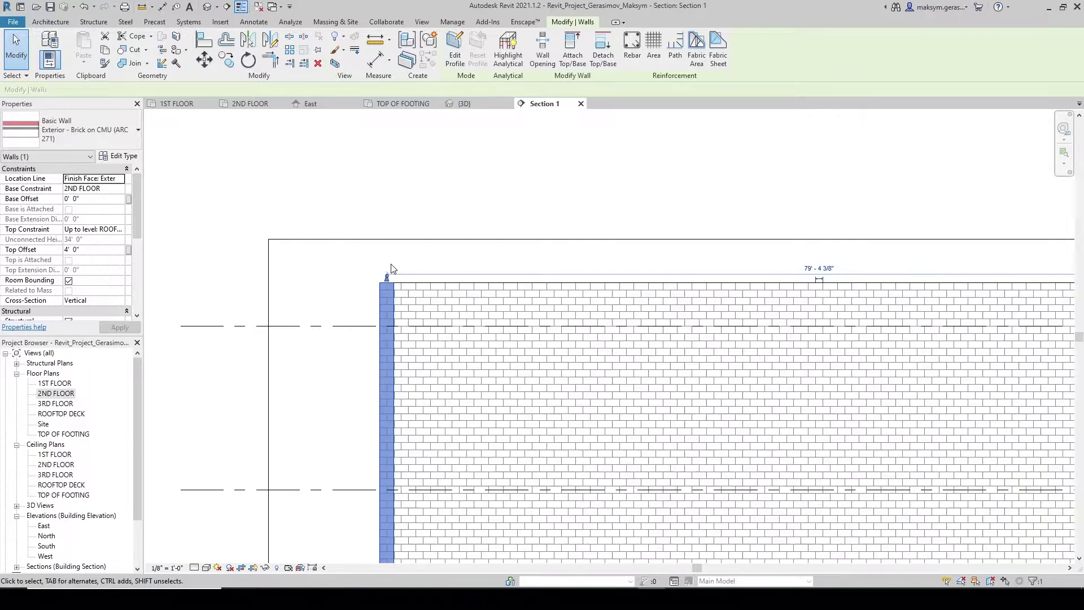
scroll(411, 429, down, 3)
scroll(404, 491, up, 5)
key(Escape)
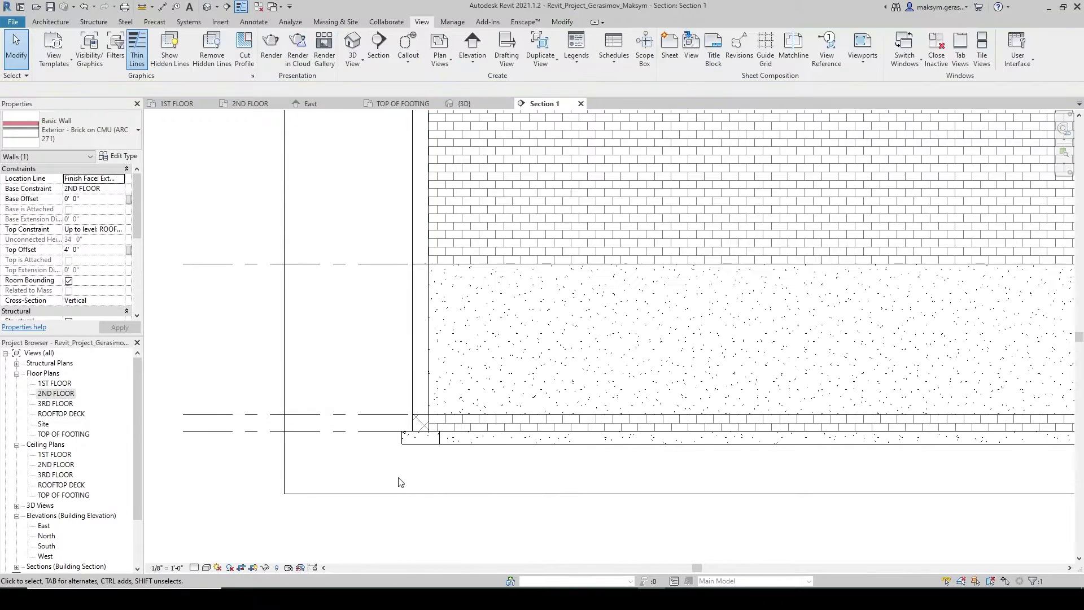
Set Section 1 to Fine detail, review the wall layers, and reopen the 1ST FLOOR plan
click(194, 568)
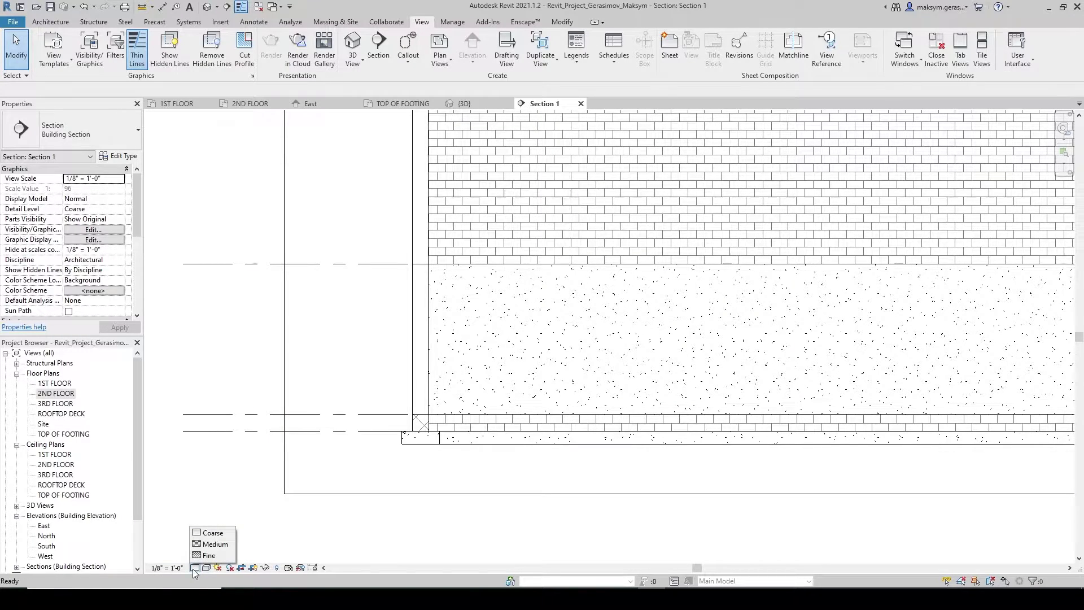
click(205, 556)
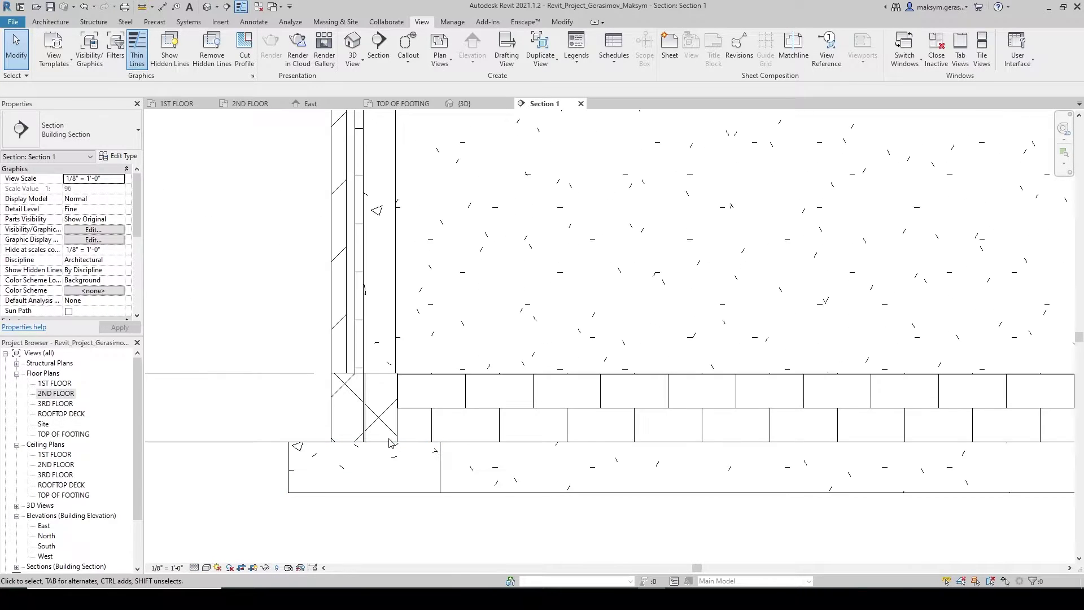
scroll(350, 427, up, 2)
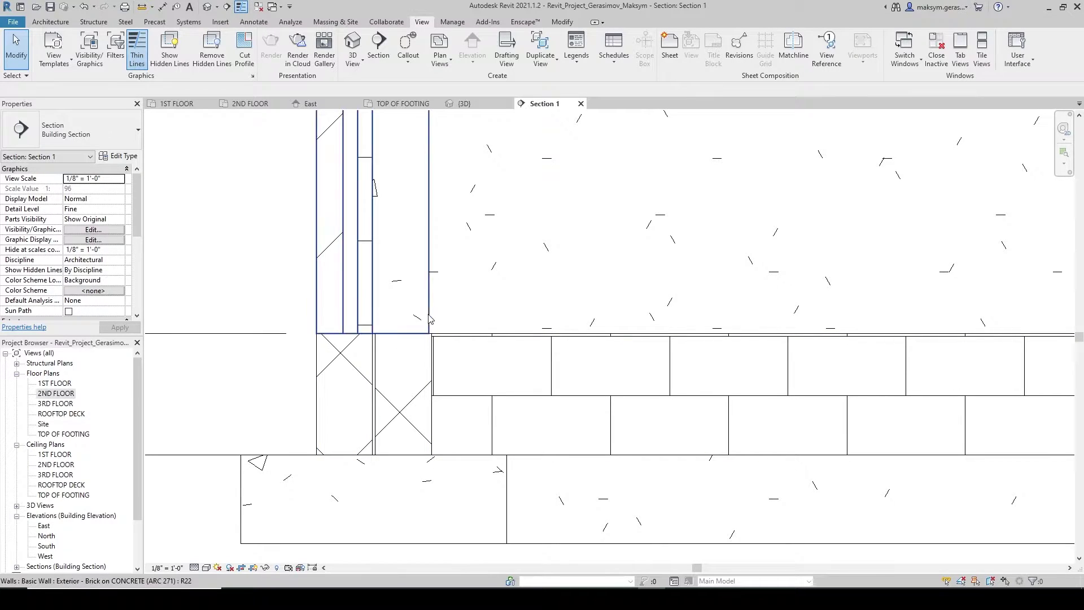
middle_drag(361, 174, 391, 423)
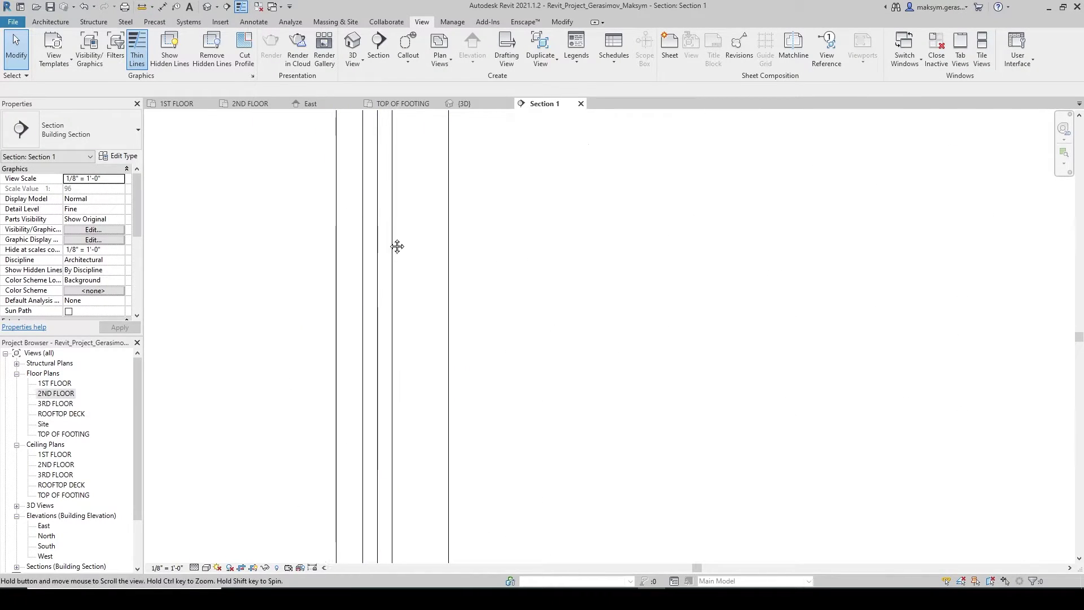
middle_drag(395, 245, 393, 379)
scroll(394, 380, down, 5)
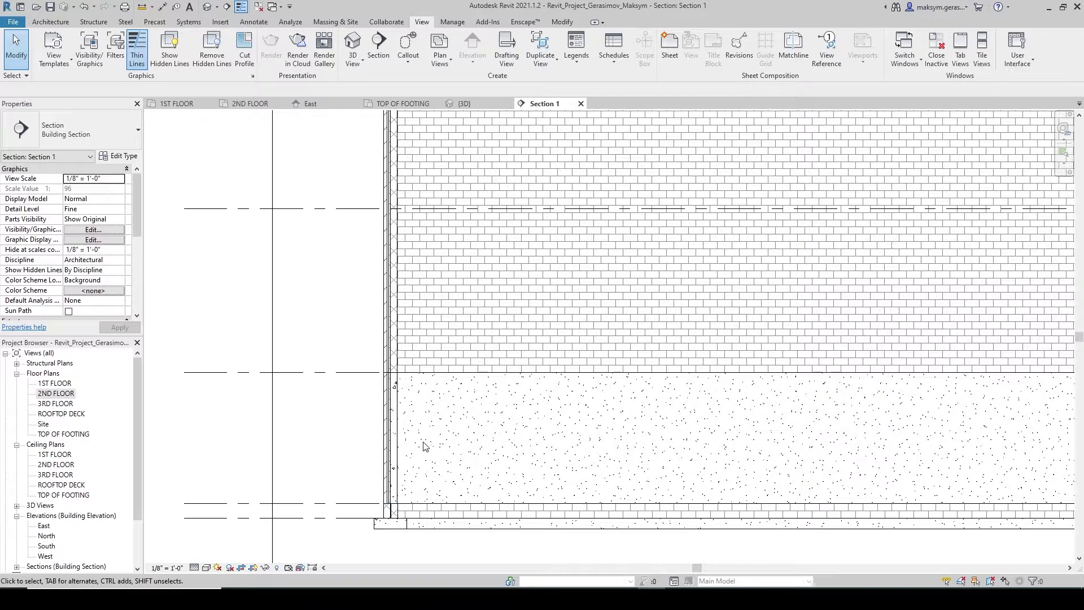
scroll(424, 444, down, 2)
middle_drag(629, 438, 436, 419)
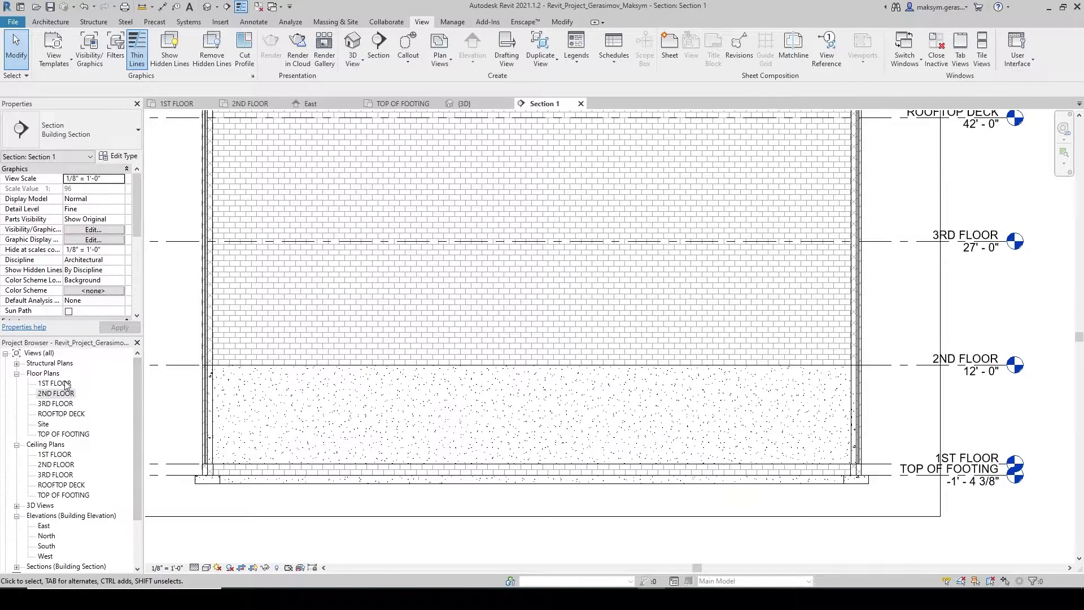
double_click(54, 383)
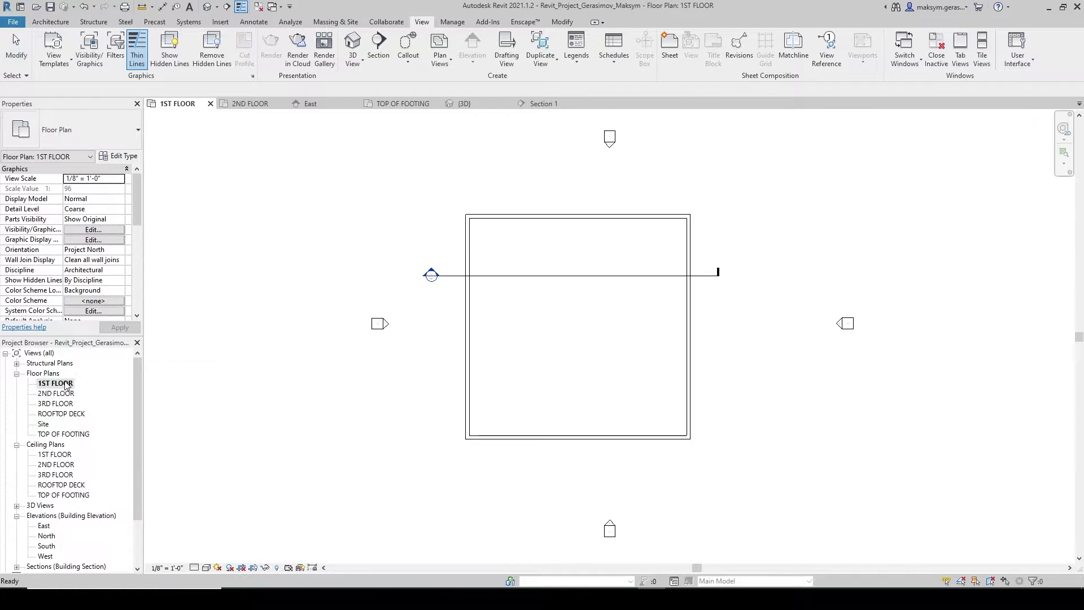
Start a floor on 1ST FLOOR using the 3" LW Concrete on 2" Metal Deck type
click(60, 24)
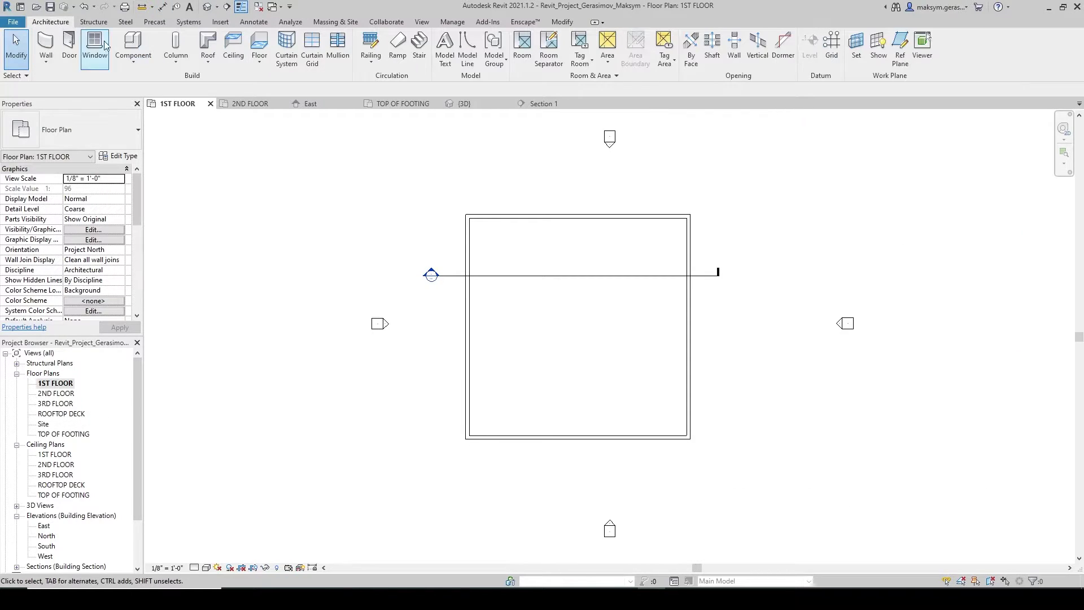
click(259, 48)
scroll(628, 325, up, 2)
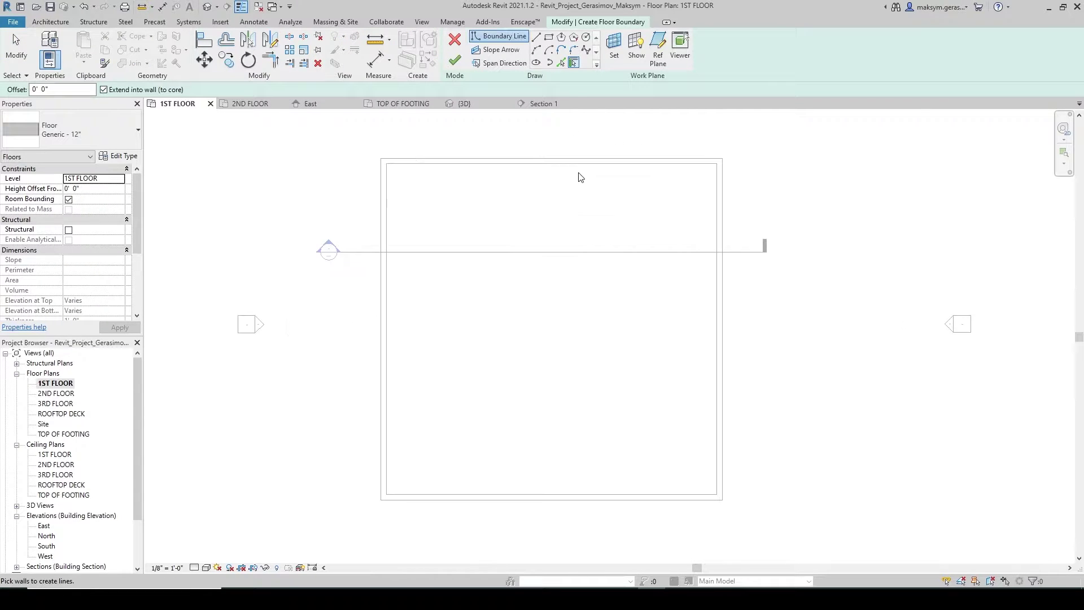
click(134, 129)
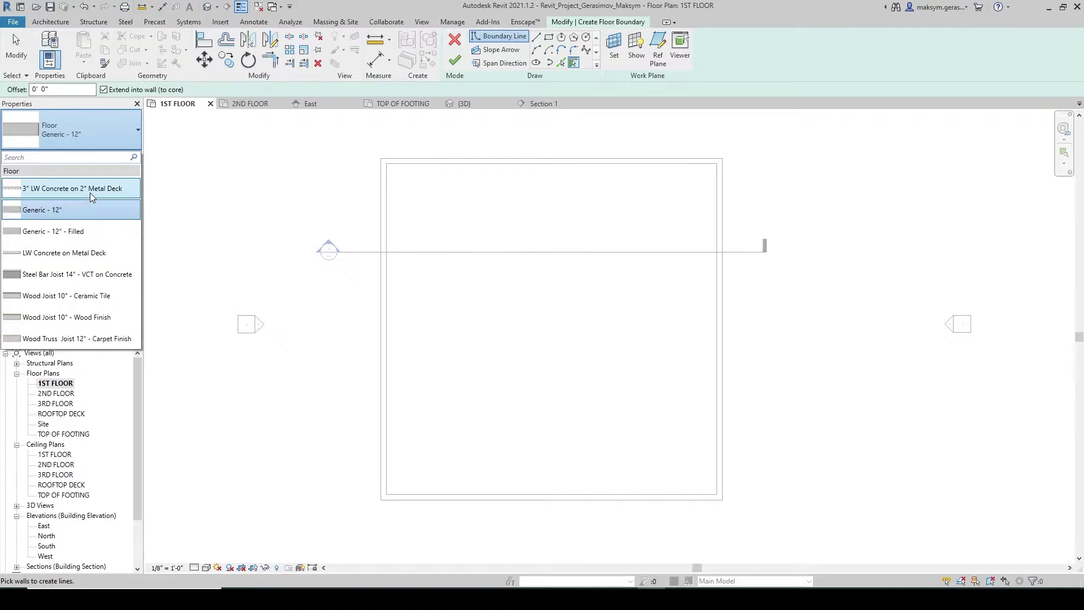
mouse_move(90, 193)
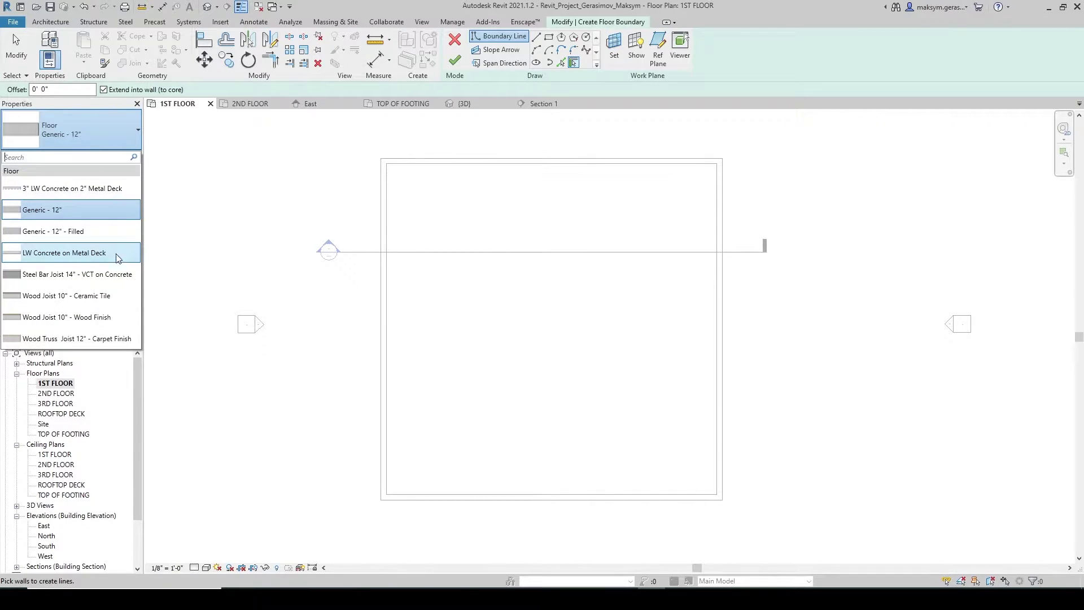
click(113, 192)
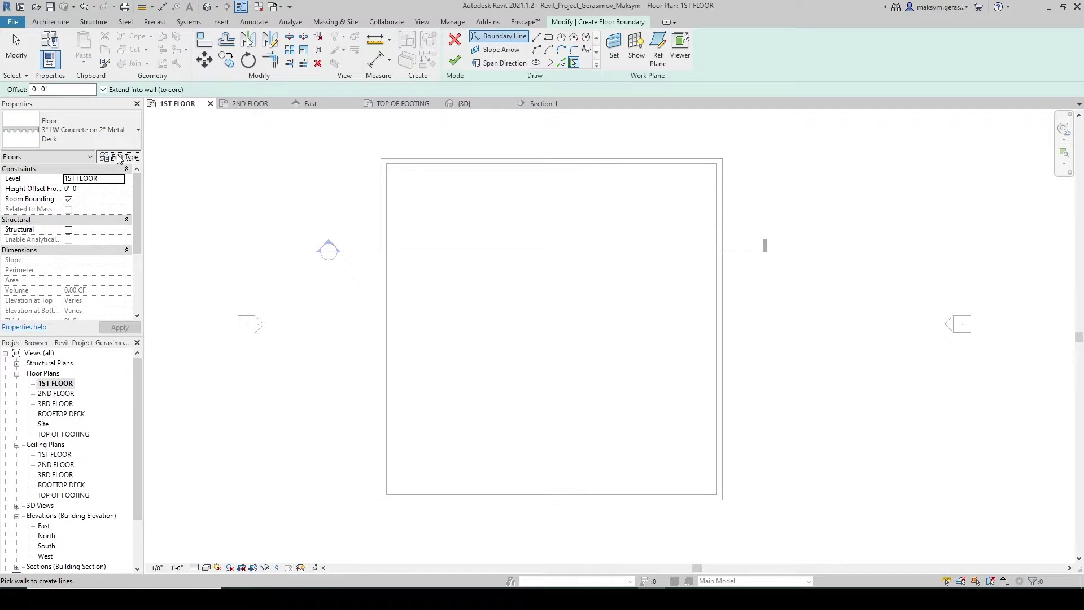
click(118, 157)
Duplicate the floor type as 4" CONCRETE SLAB
click(722, 145)
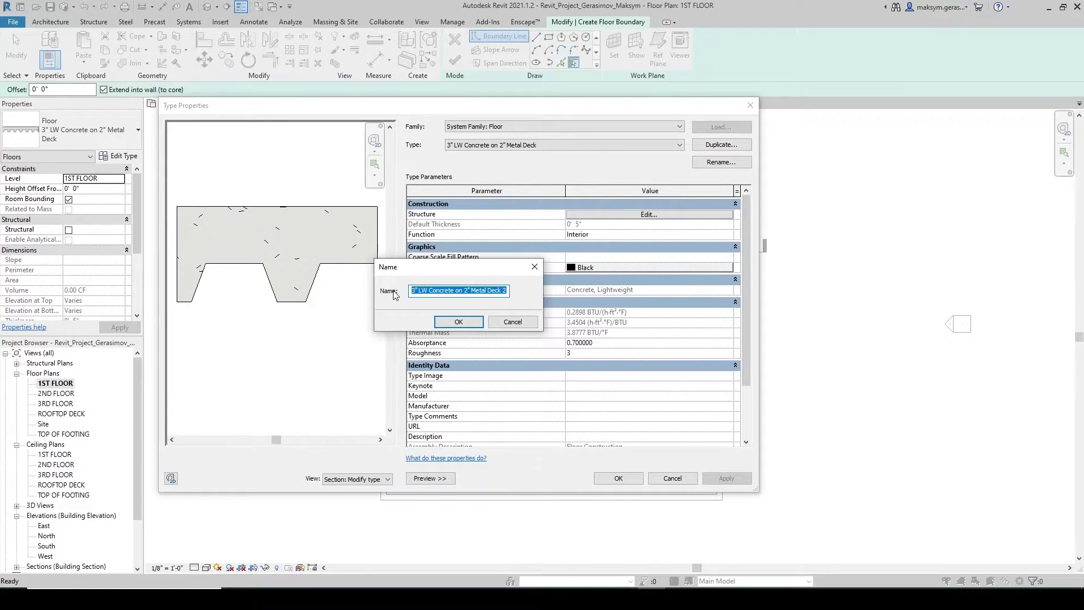
text(4" CONCRETE SLAB)
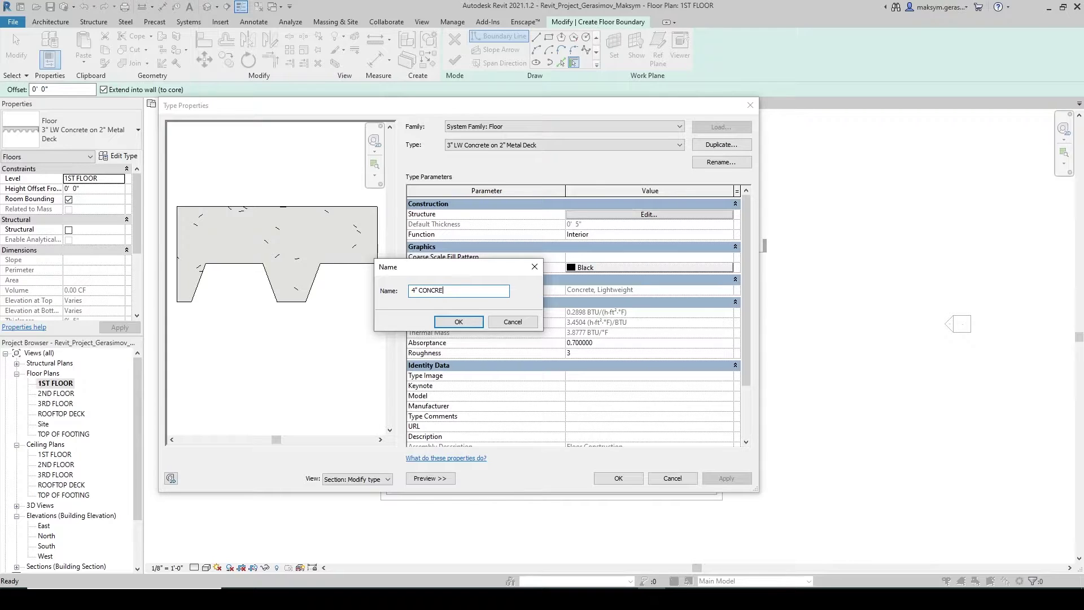
click(449, 323)
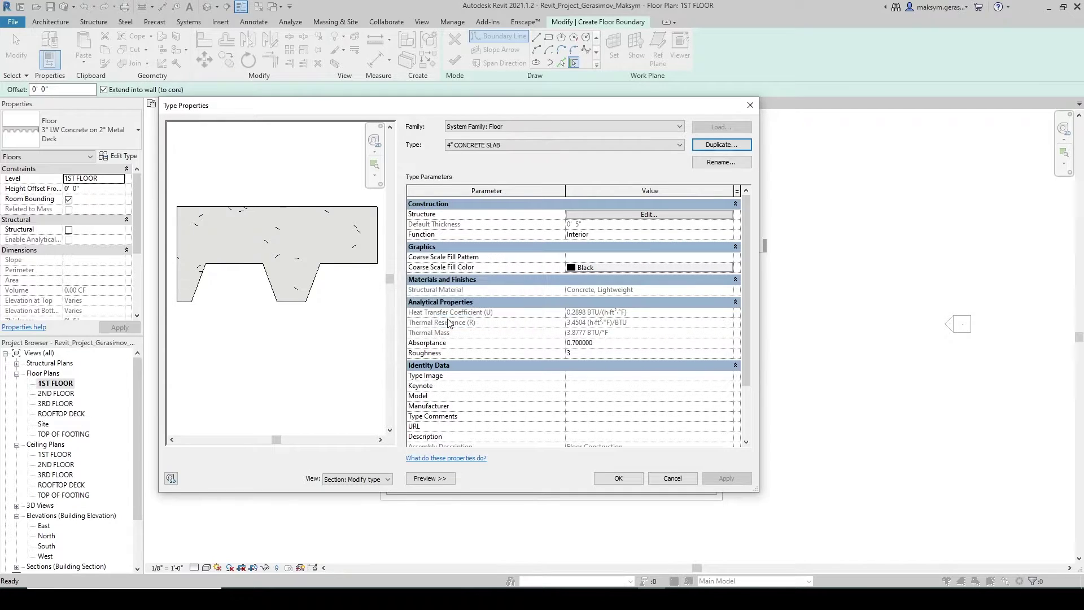
Make the structure layer 4" Concrete, Cast-in-Place gray and delete the Structural Deck layer
click(618, 216)
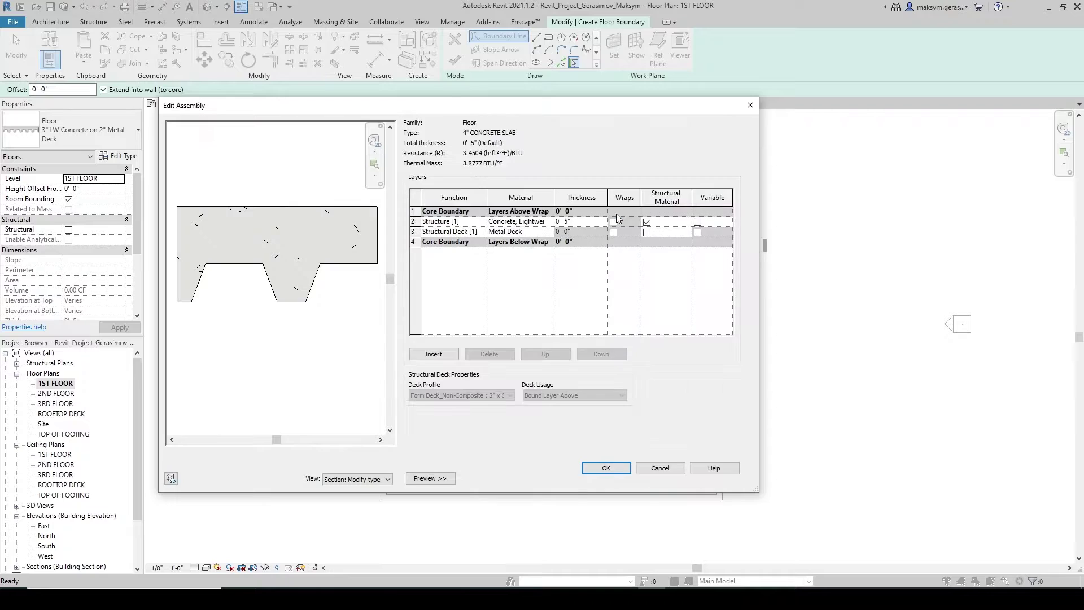
click(521, 222)
click(564, 222)
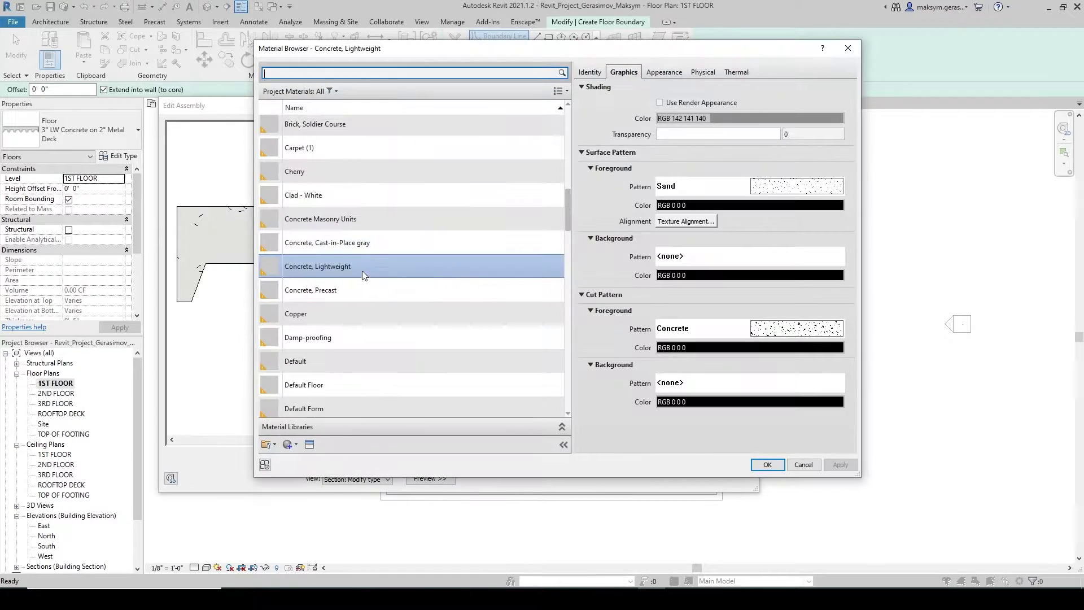
click(377, 242)
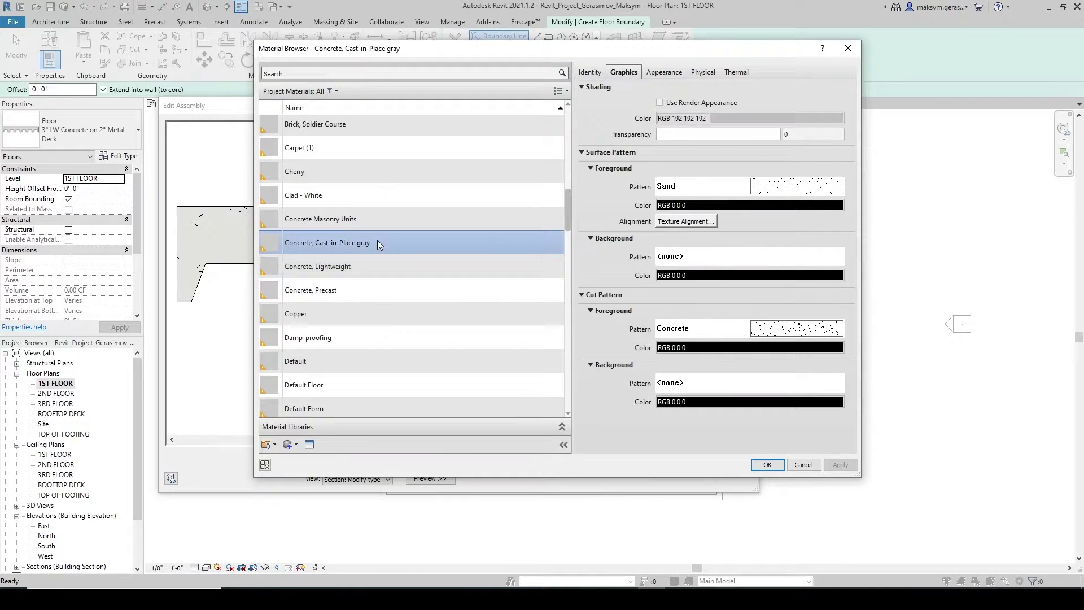
click(767, 465)
click(573, 221)
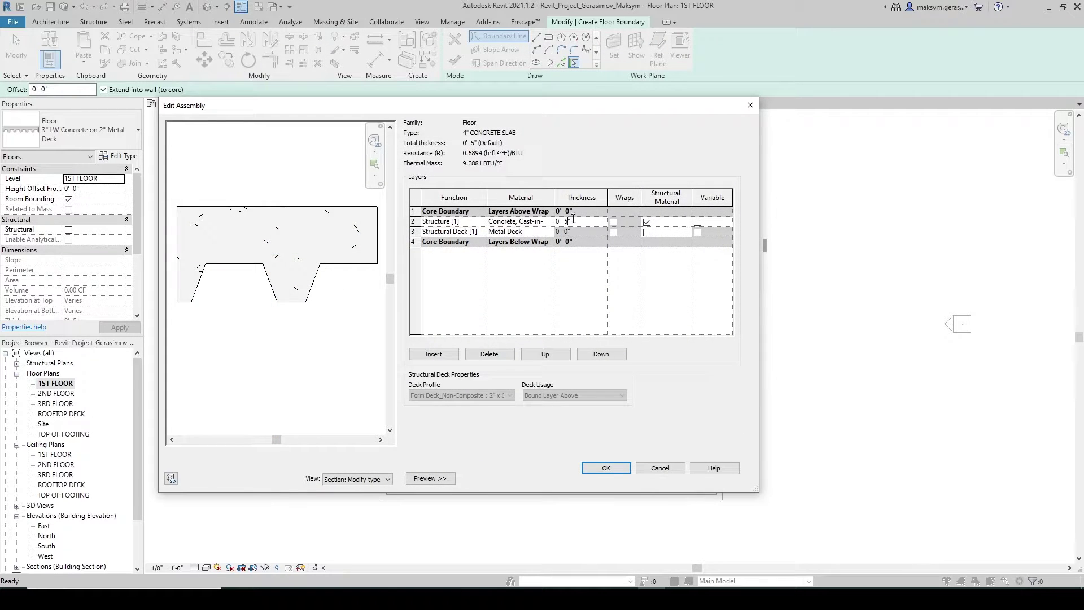
key(BackSpace)
key(BackSpace)
text(4")
click(418, 231)
click(489, 354)
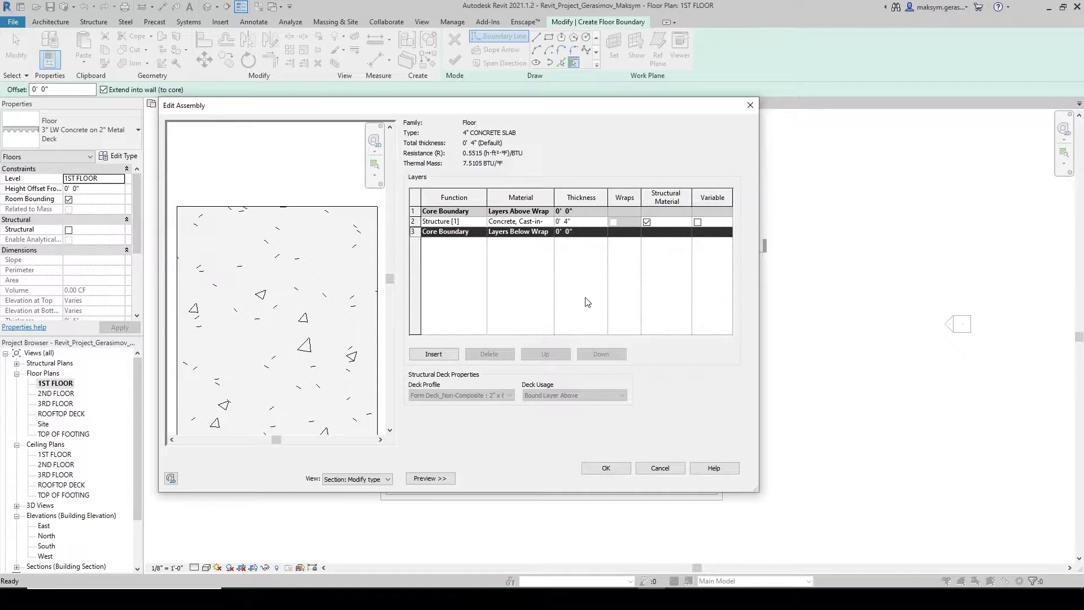
click(614, 469)
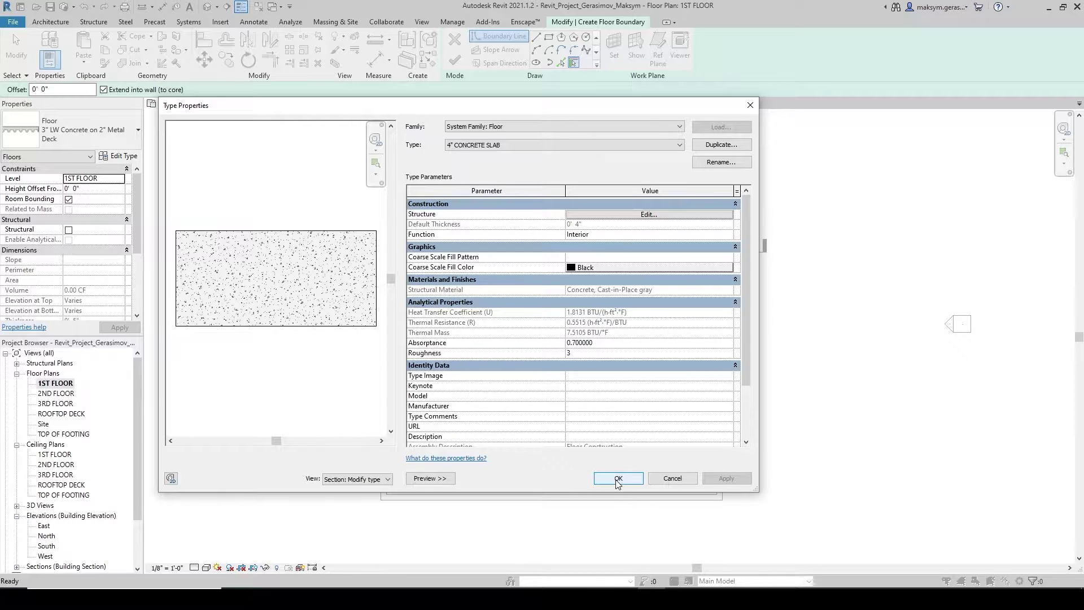
Sketch a rectangular 4" CONCRETE SLAB boundary between opposite wall corners and finish without attaching walls
click(617, 480)
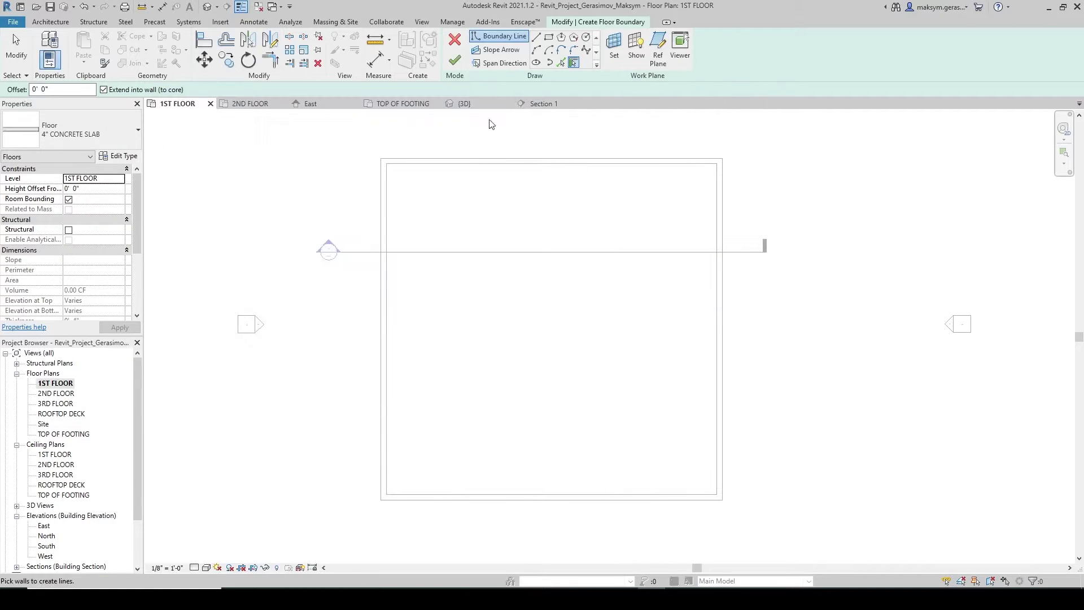
click(550, 39)
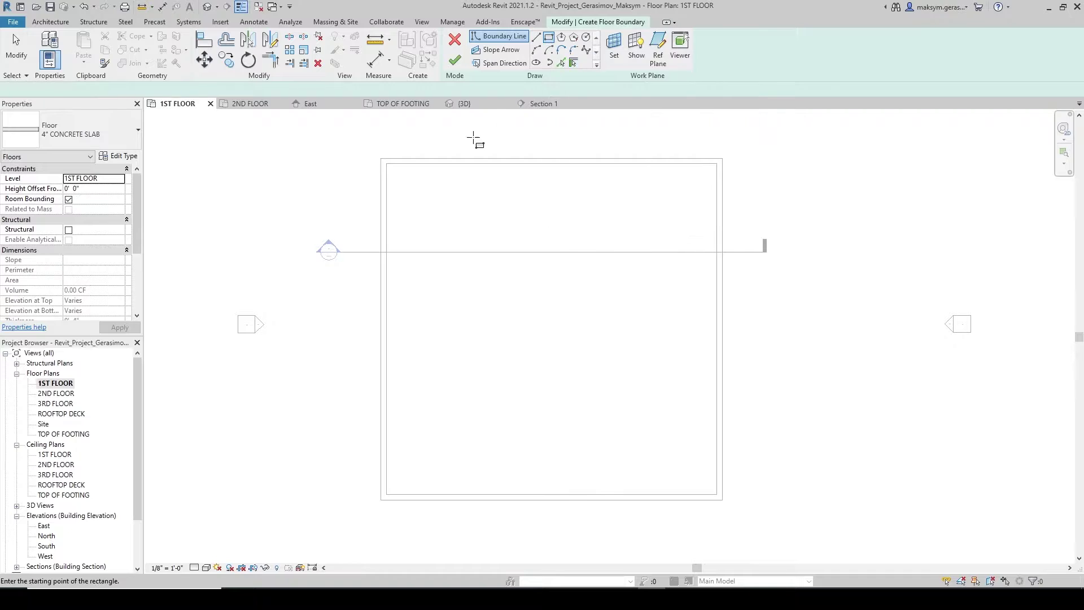
scroll(387, 164, up, 3)
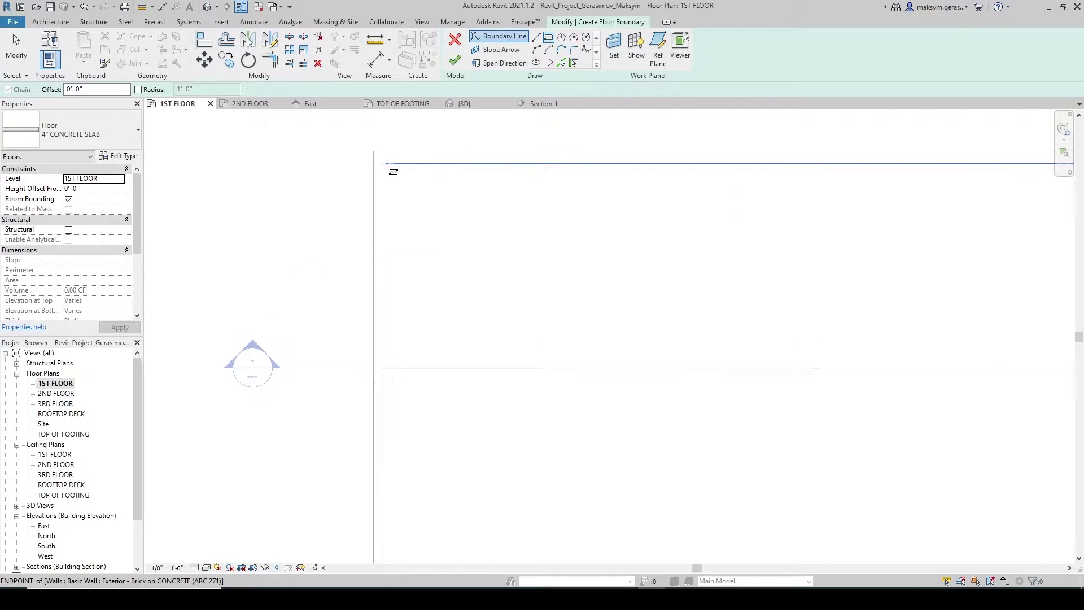
click(387, 164)
scroll(387, 162, down, 2)
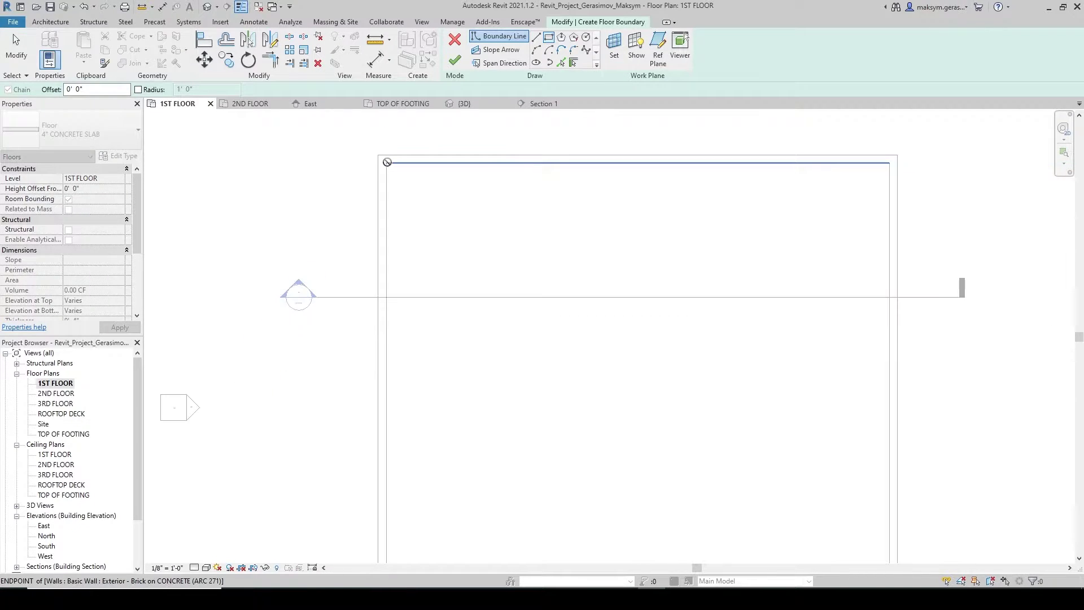
scroll(387, 162, down, 2)
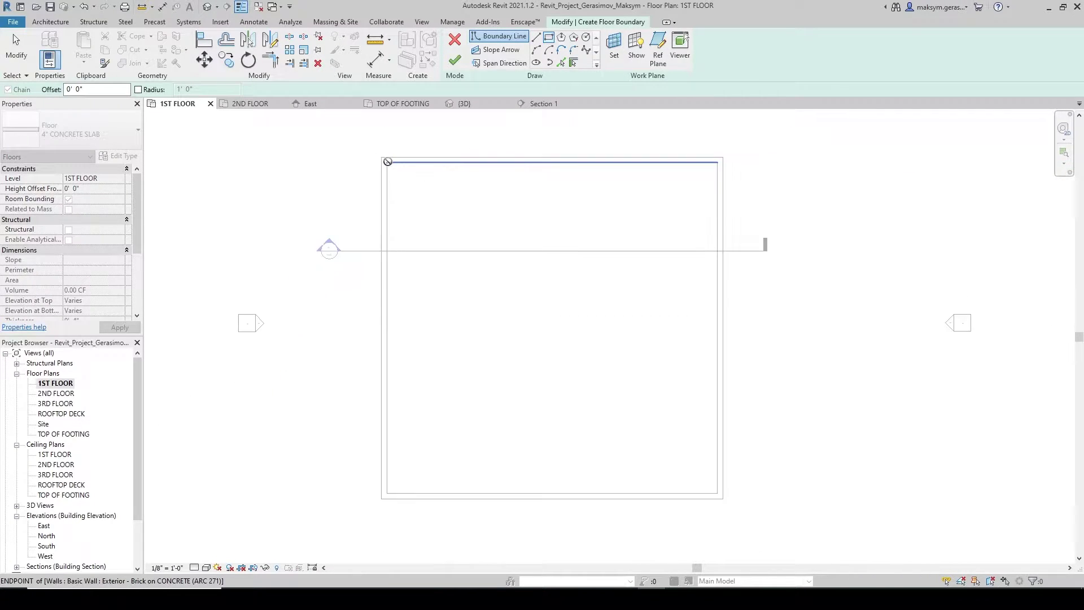
click(717, 493)
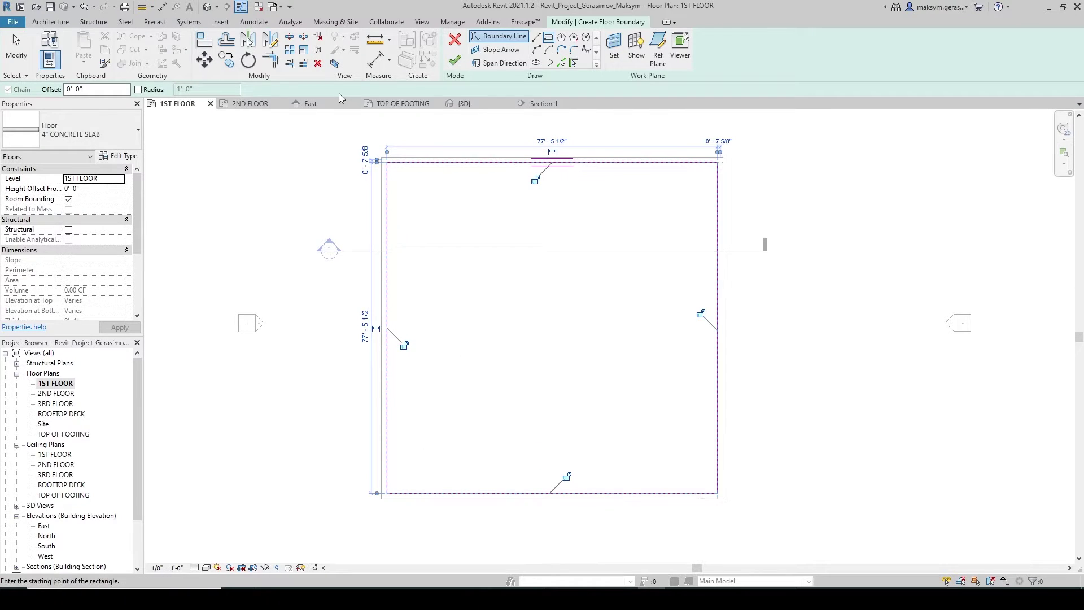
click(455, 60)
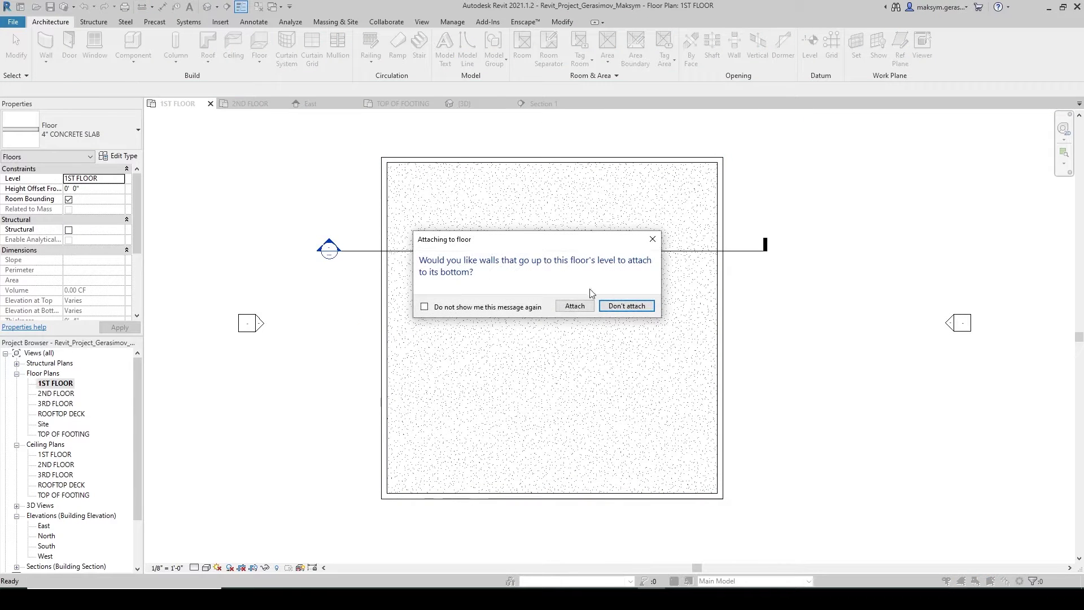
click(627, 306)
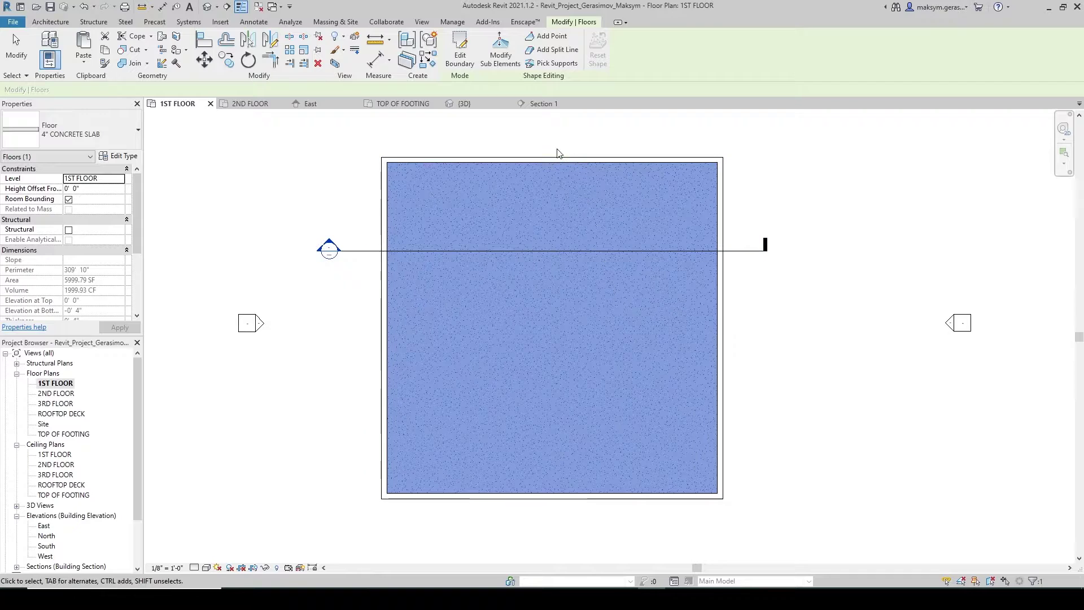
In Section 1, jog the TOP OF FOOTING level head down below 1ST FLOOR, then view 3D
click(544, 105)
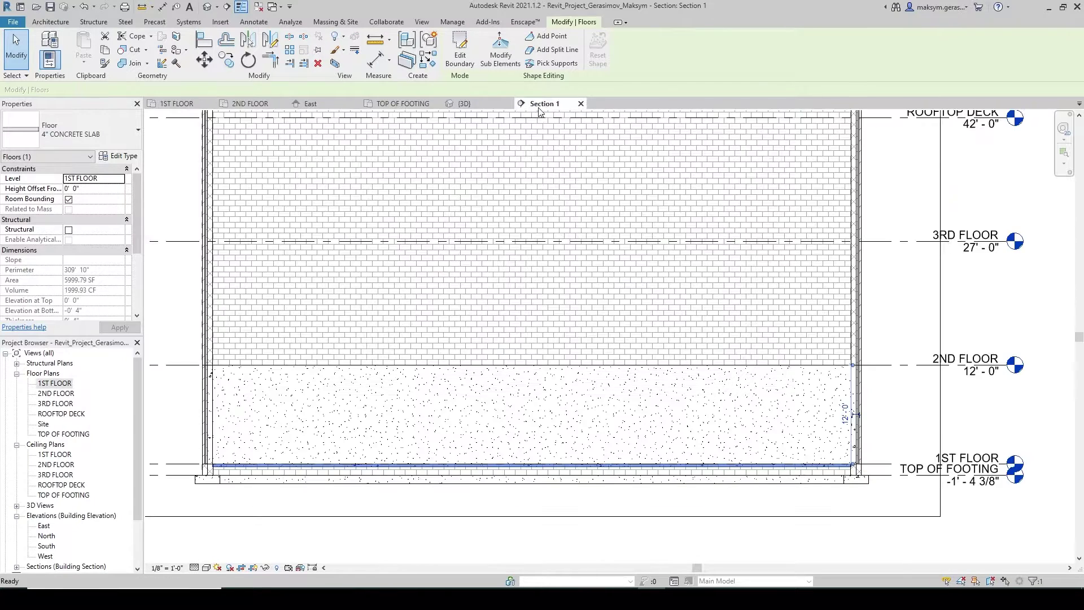
scroll(205, 477, up, 4)
scroll(257, 436, up, 3)
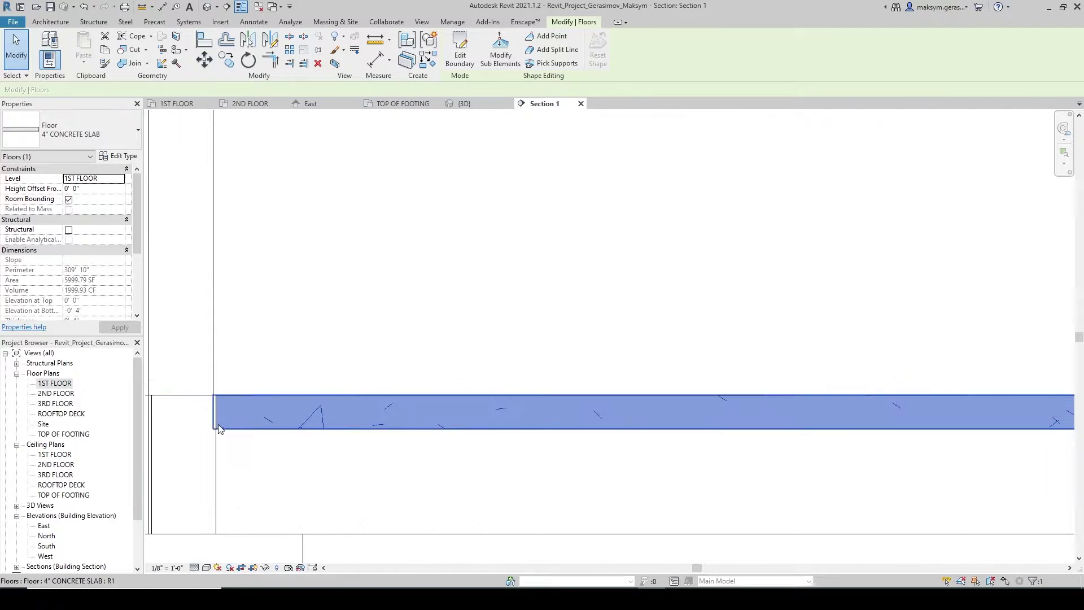
scroll(257, 436, down, 2)
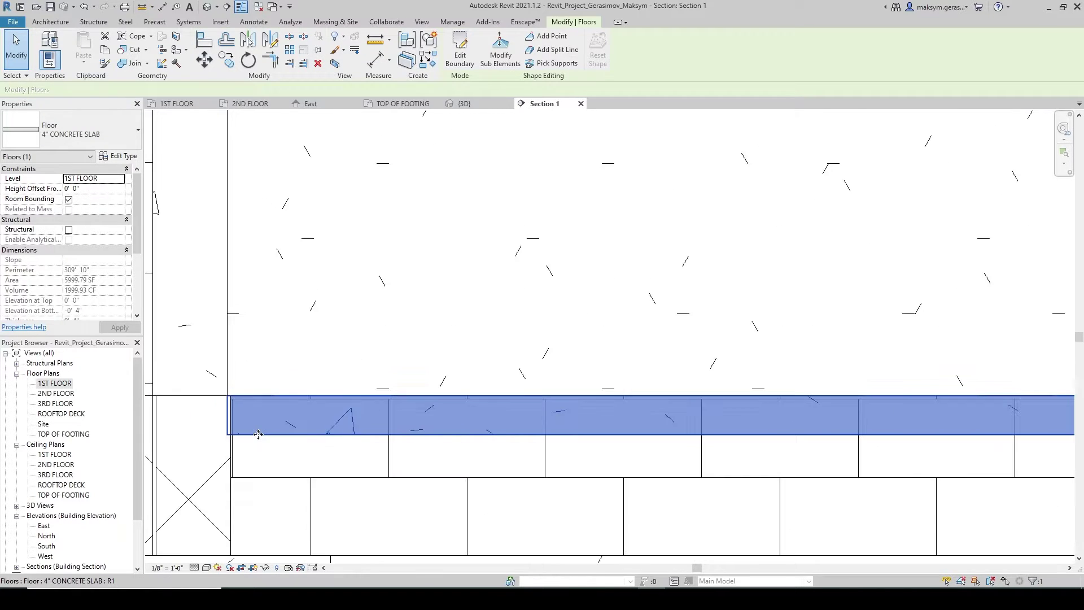
scroll(276, 431, down, 3)
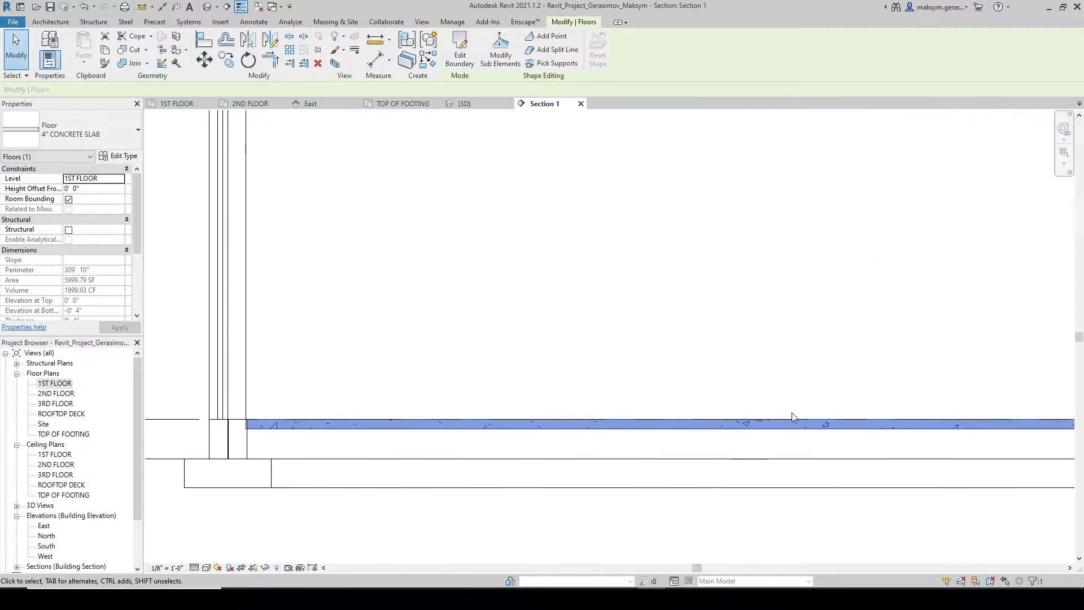
mouse_move(792, 412)
middle_down()
mouse_move(831, 358)
mouse_move(677, 362)
mouse_move(426, 327)
mouse_move(802, 361)
middle_up()
click(653, 402)
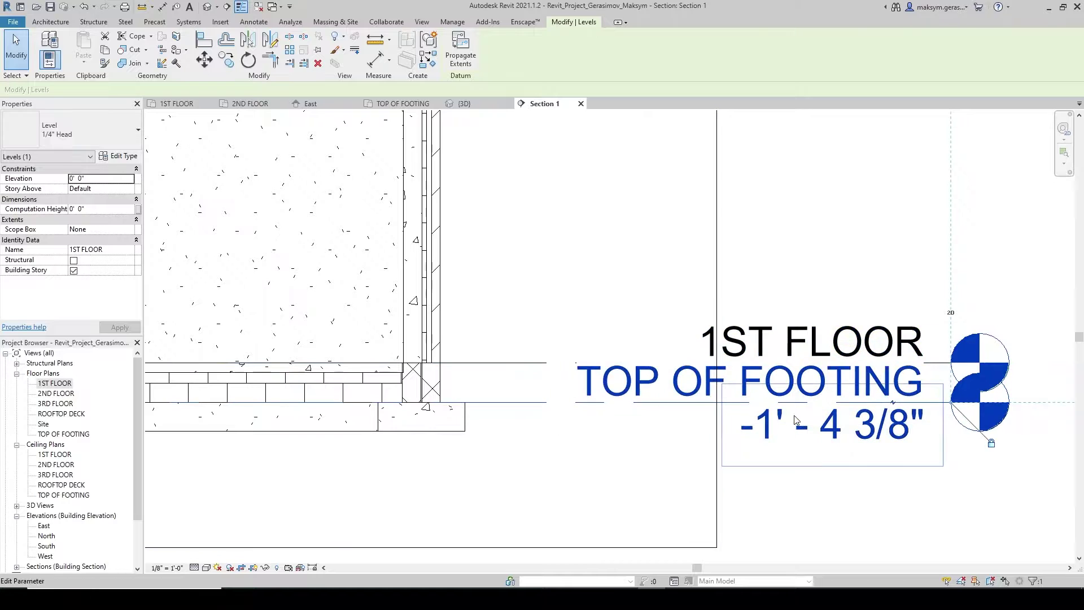
click(862, 432)
drag(835, 402, 524, 402)
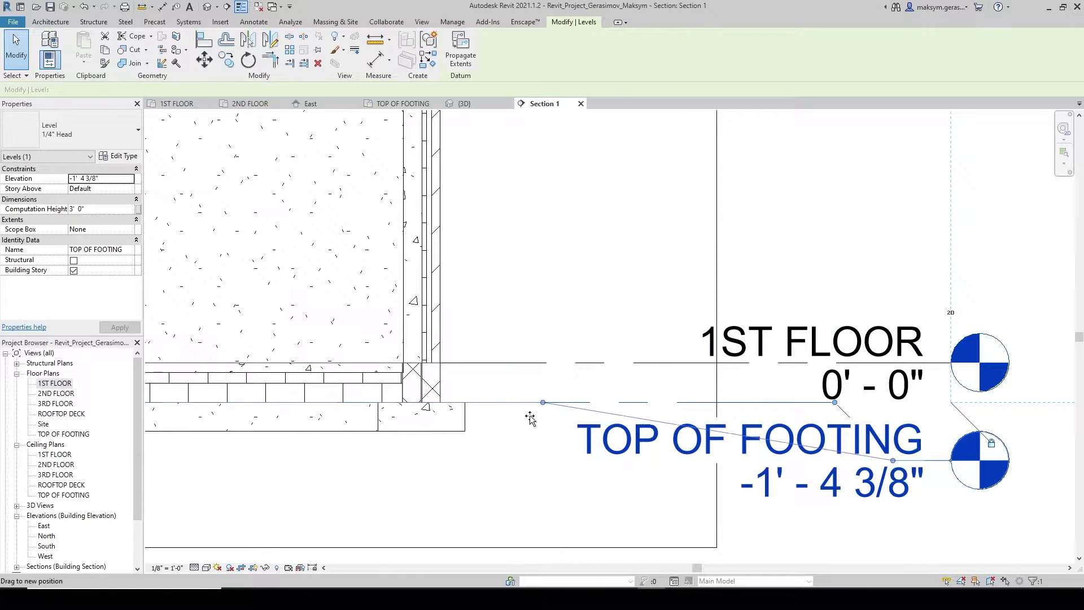
drag(750, 471, 523, 495)
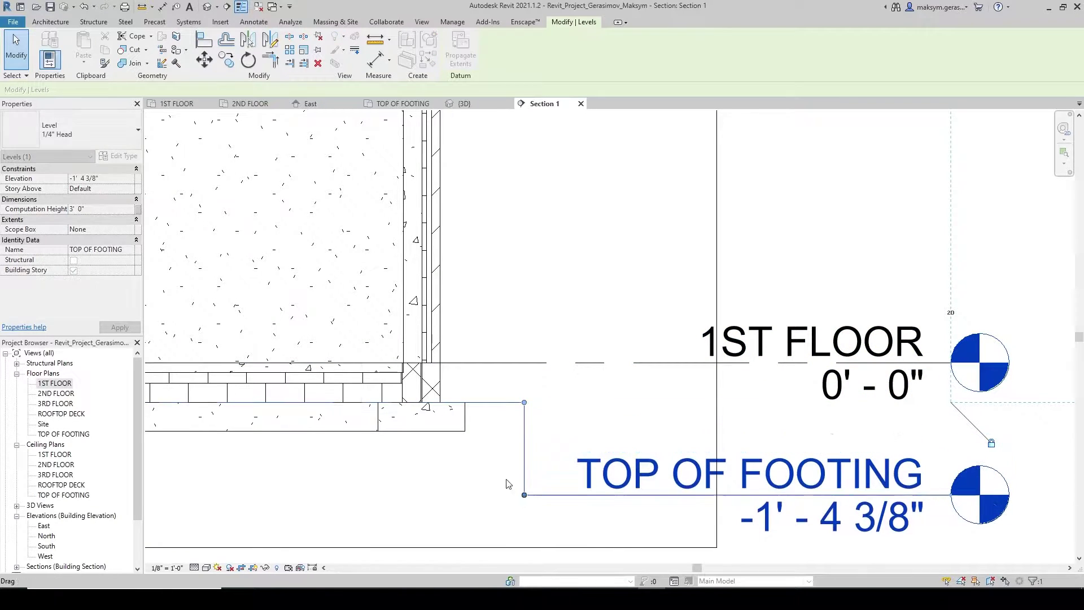
click(387, 368)
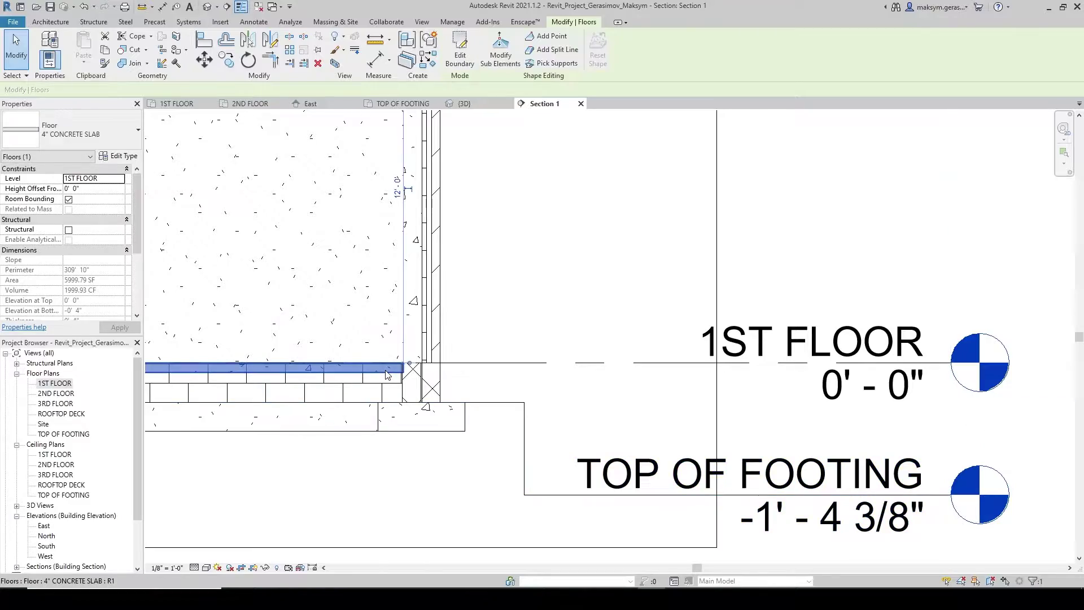
click(468, 107)
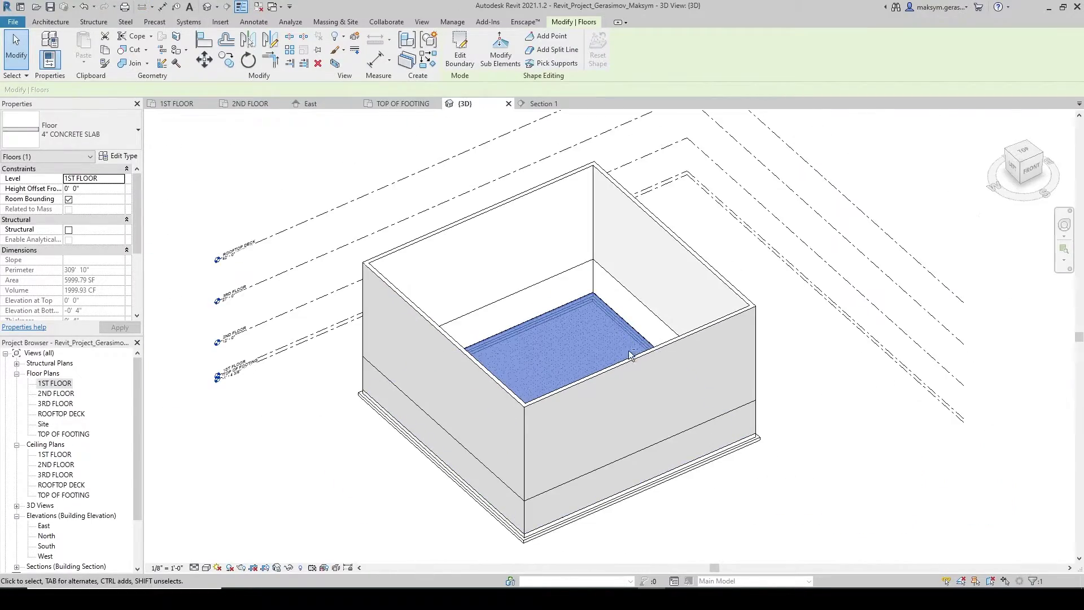
Orbit the 3D model to view it from the left, then return to the 1ST FLOOR plan
shift+middle_drag(628, 355, 789, 356)
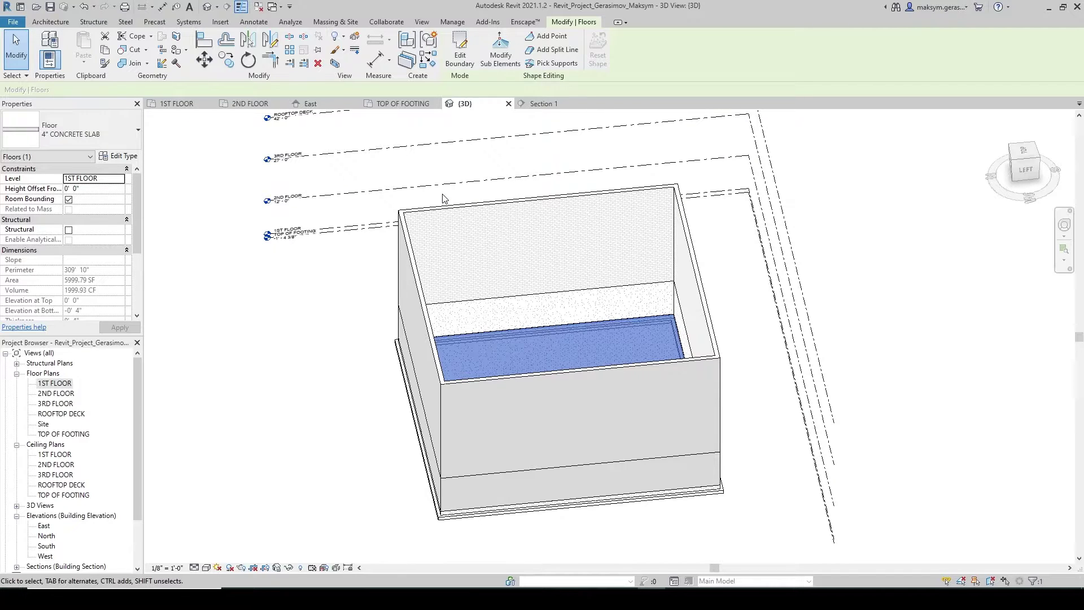
click(175, 105)
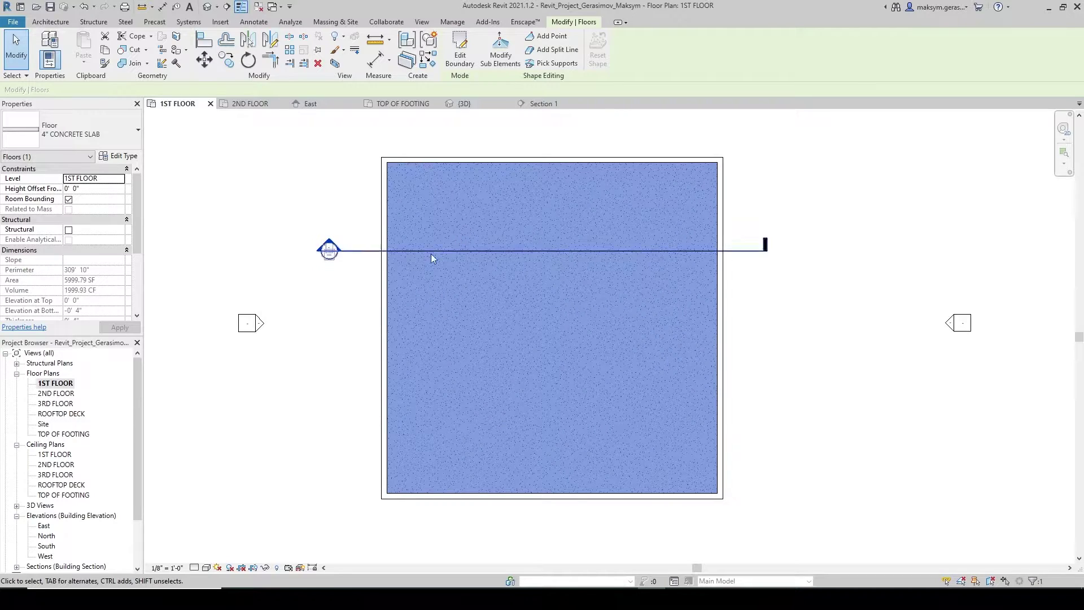
Add an aligned dimension of the overall width between the left and right walls, placed above the plan
key(Escape)
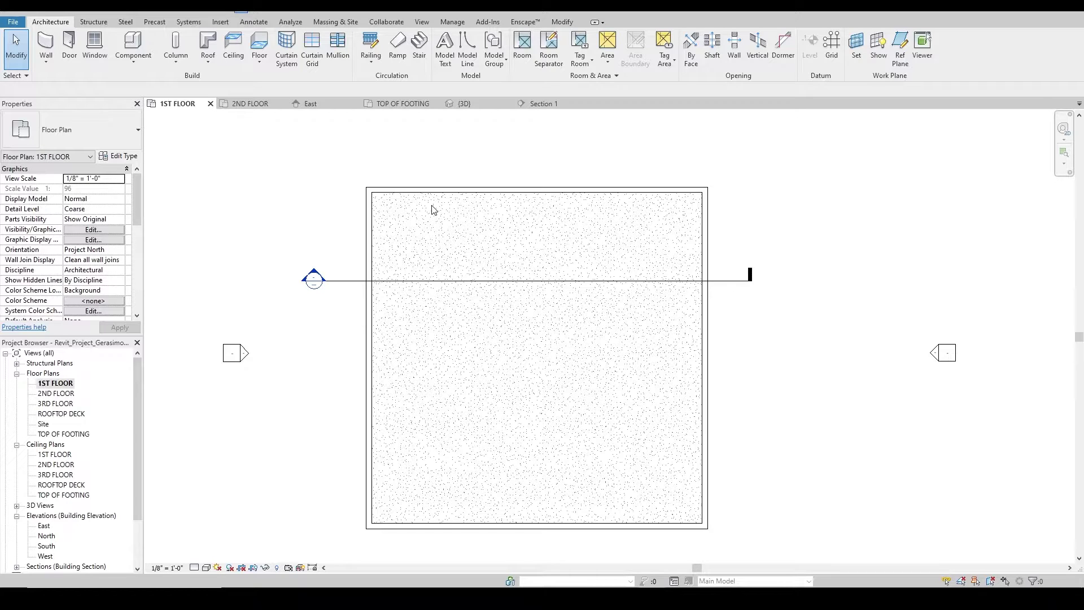
key(d)
key(i)
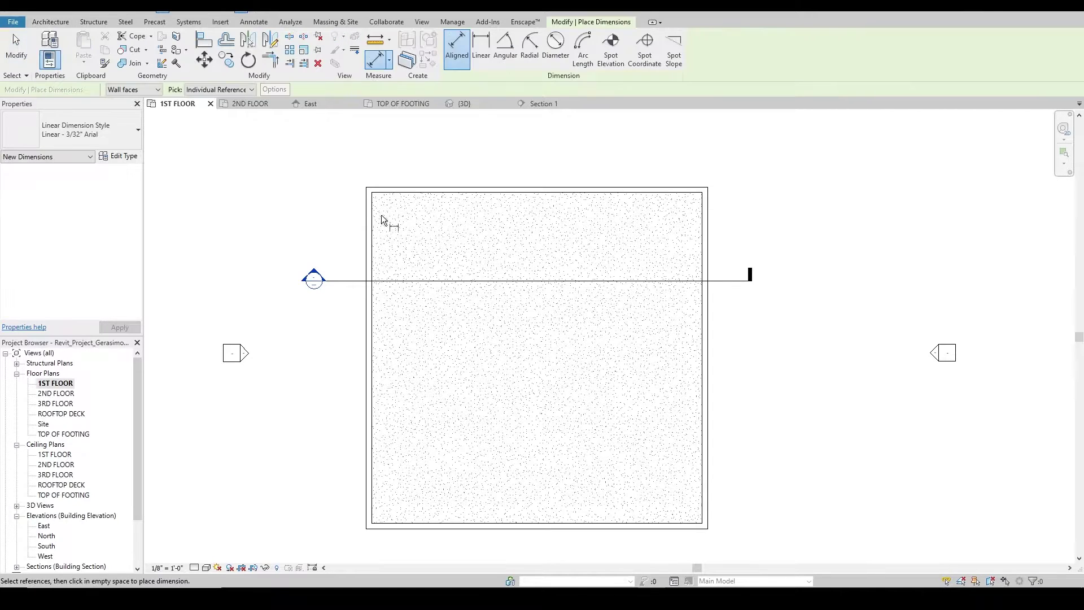
click(366, 224)
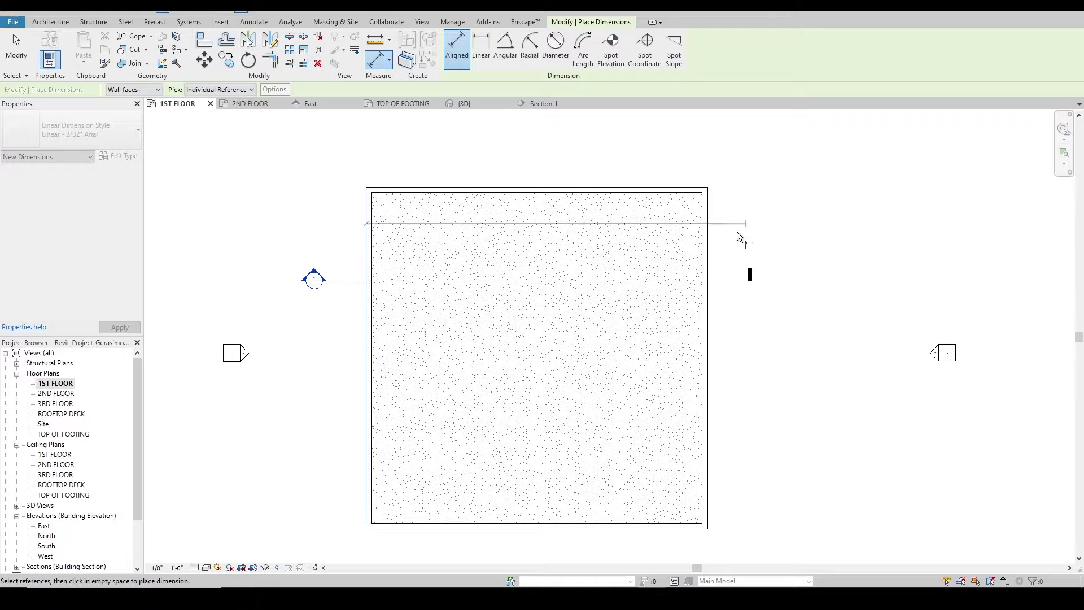
click(704, 209)
click(670, 170)
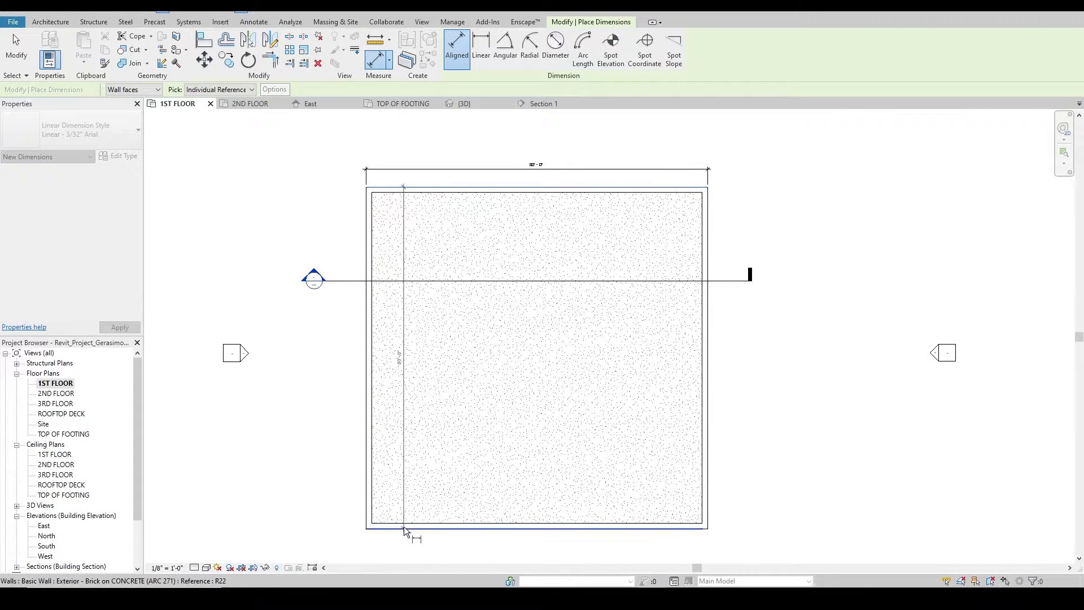
Add an aligned depth dimension down to the bottom wall, placed along the left side
click(379, 527)
click(350, 429)
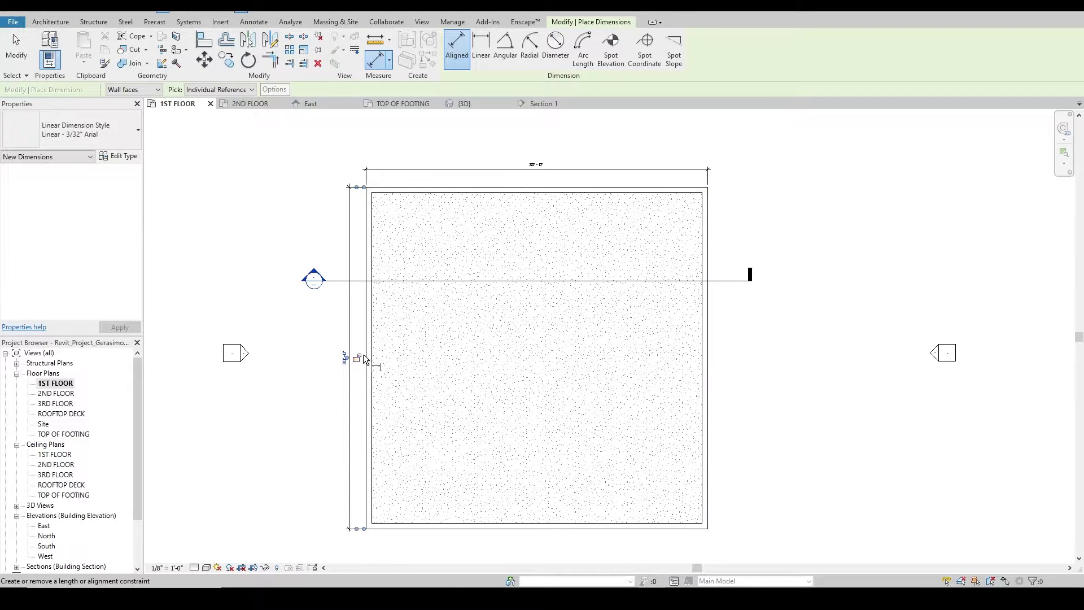
click(499, 233)
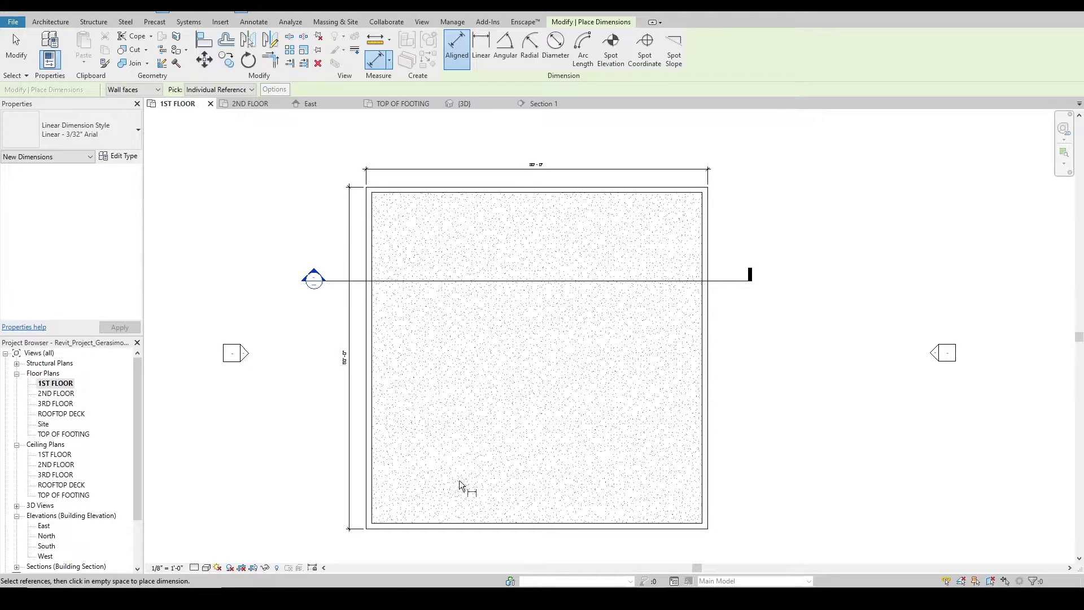
Draw vertical grid line 1 along the building's left exterior wall in the 1ST FLOOR plan
key(Escape)
key(Escape)
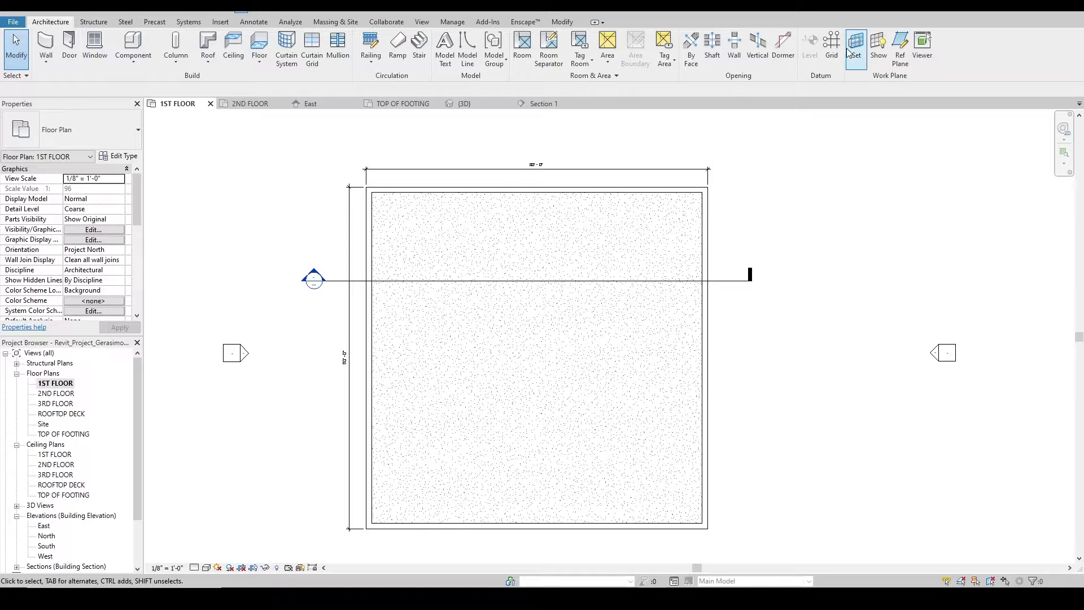
click(832, 45)
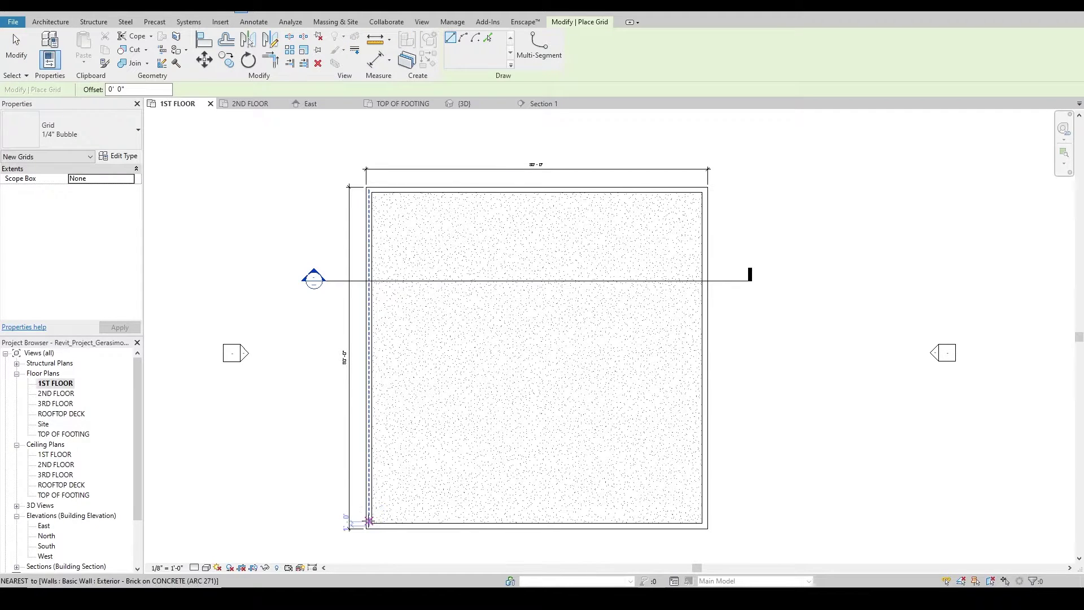
click(370, 523)
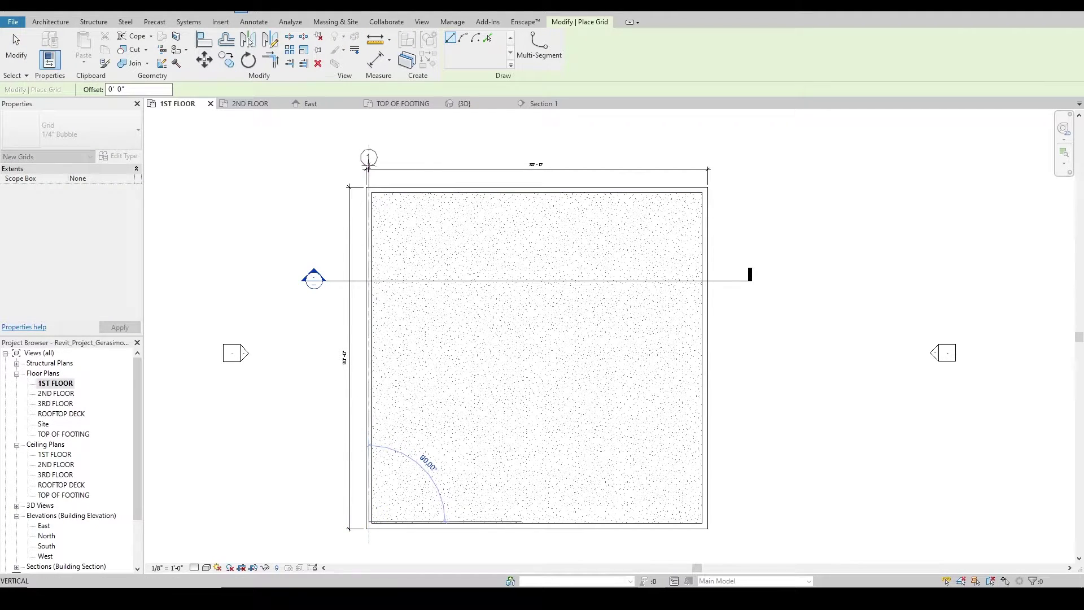
scroll(370, 184, up, 3)
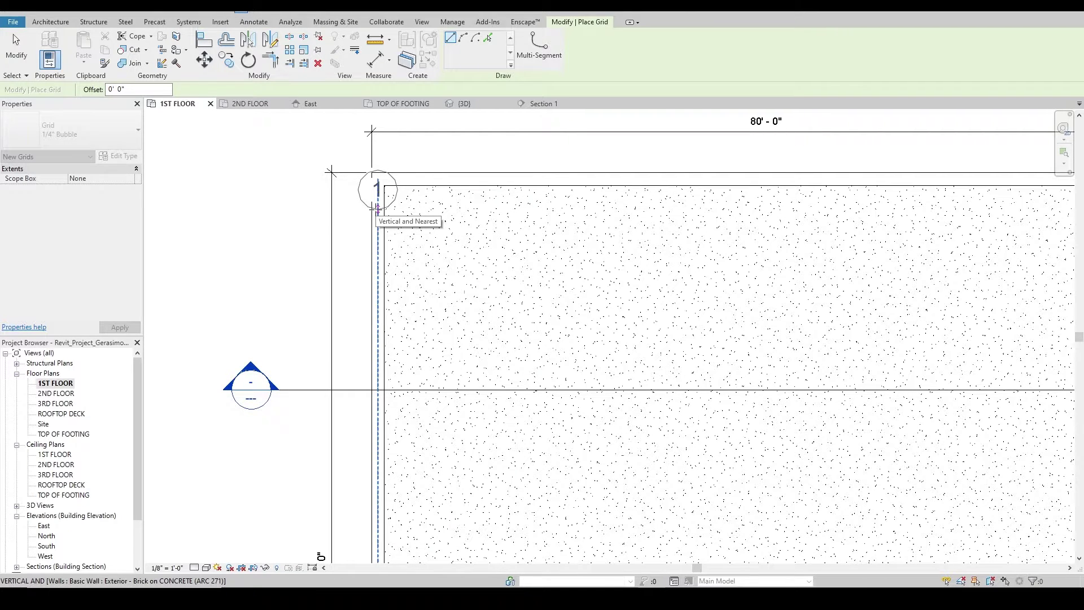
click(377, 209)
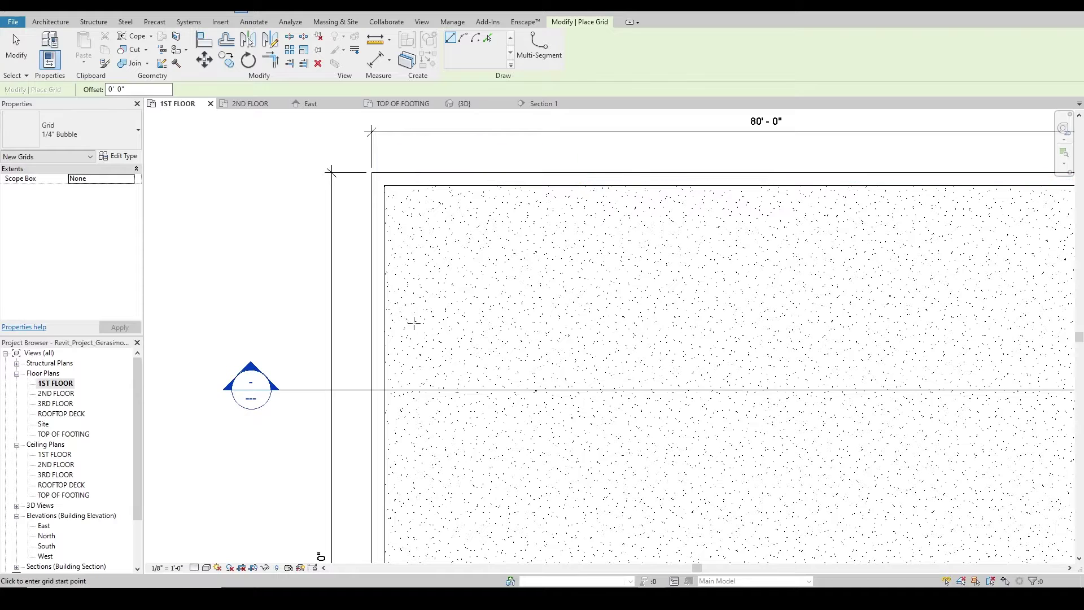
click(379, 469)
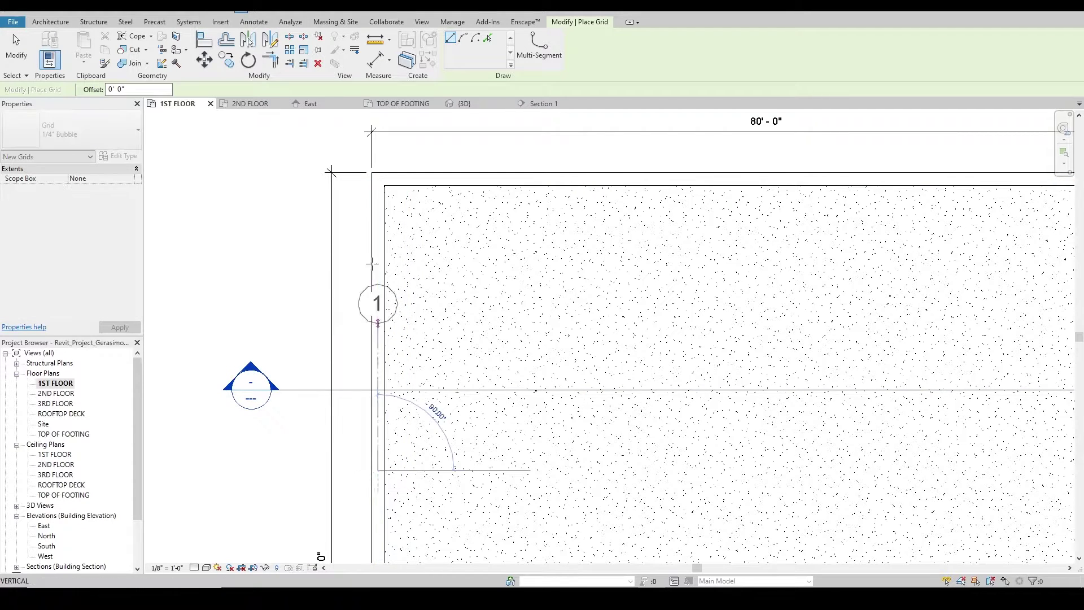
scroll(371, 243, down, 2)
click(376, 148)
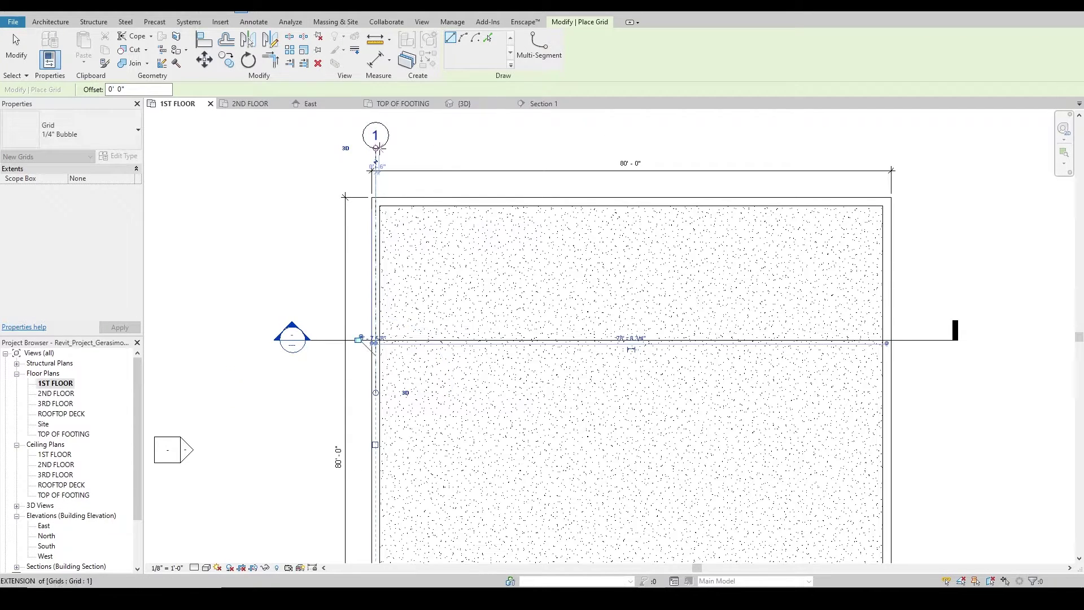
middle_drag(432, 292, 431, 286)
scroll(431, 286, down, 3)
key(Escape)
key(Escape)
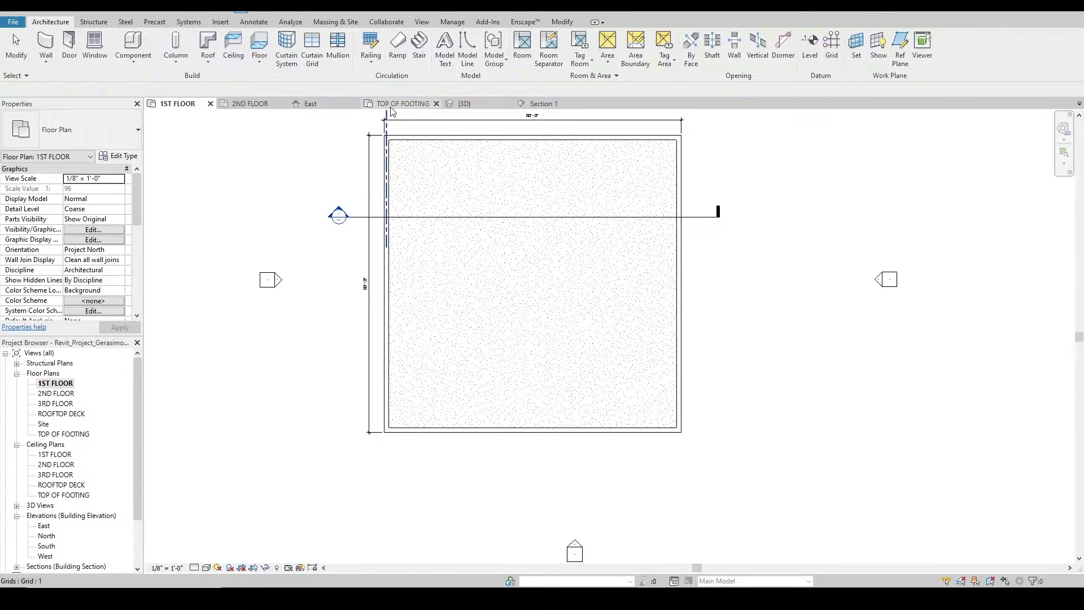
Extend grid 1 so its lower end sits below the building's bottom wall
click(388, 115)
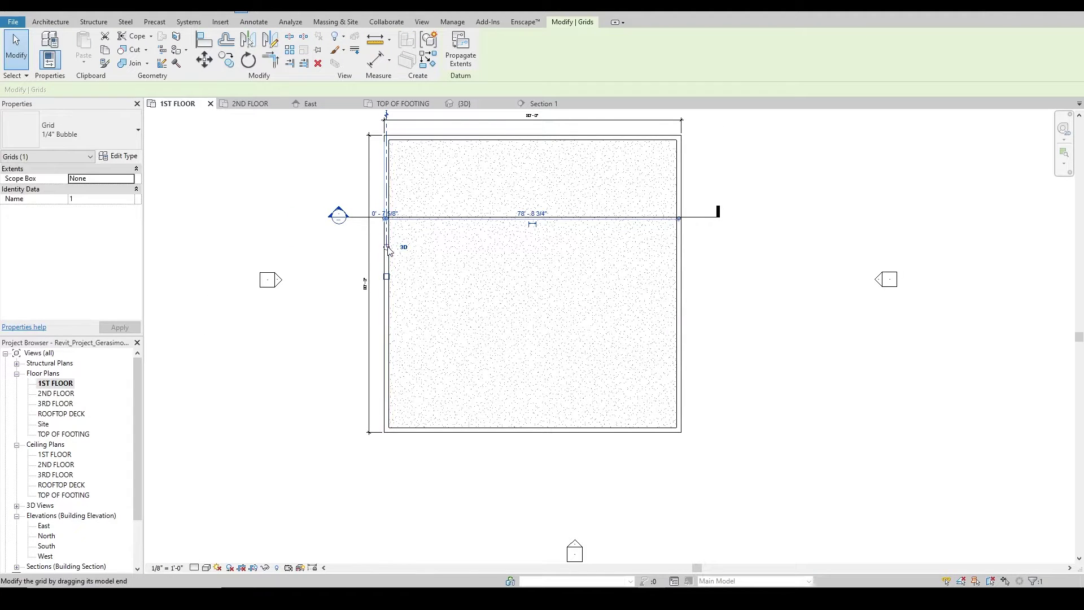
drag(386, 249, 386, 466)
middle_drag(419, 267, 381, 383)
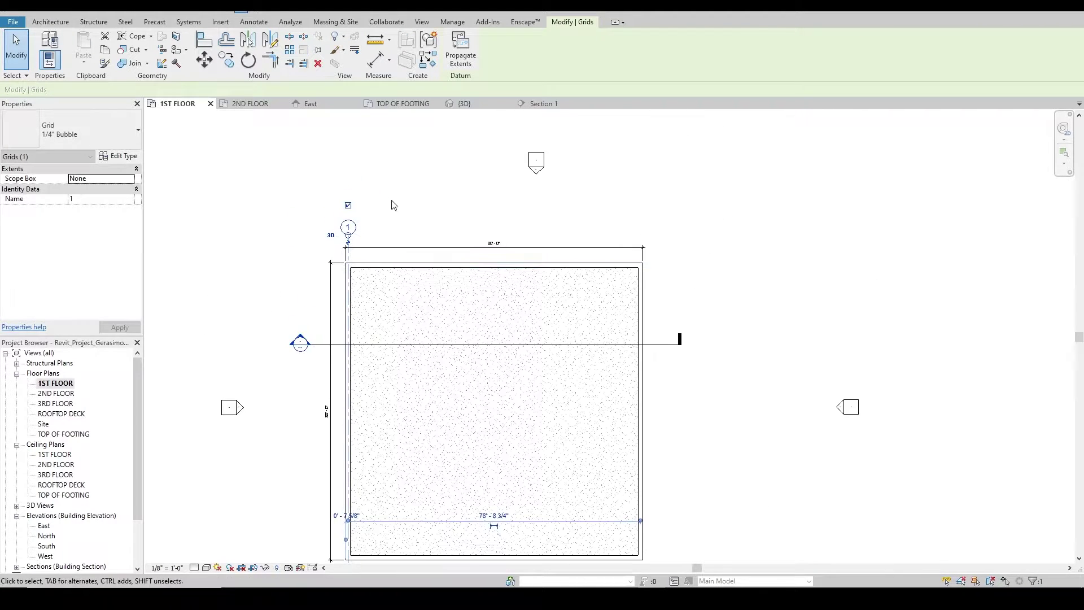
Copy grid 1 with CO to create vertical grids 2 through 5, ending at the right wall
key(c)
key(o)
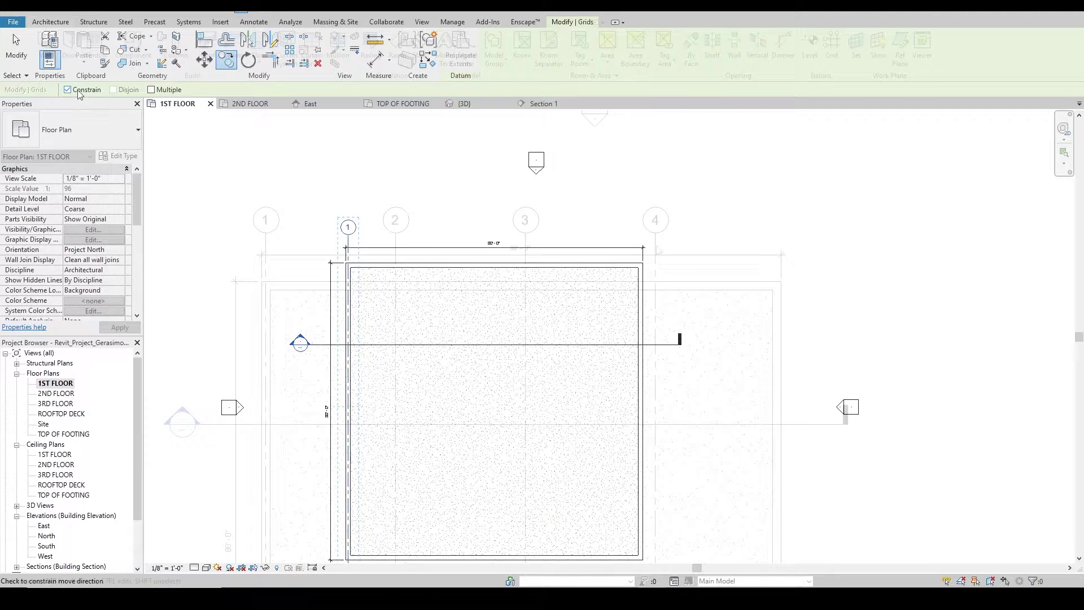
scroll(655, 271, up, 6)
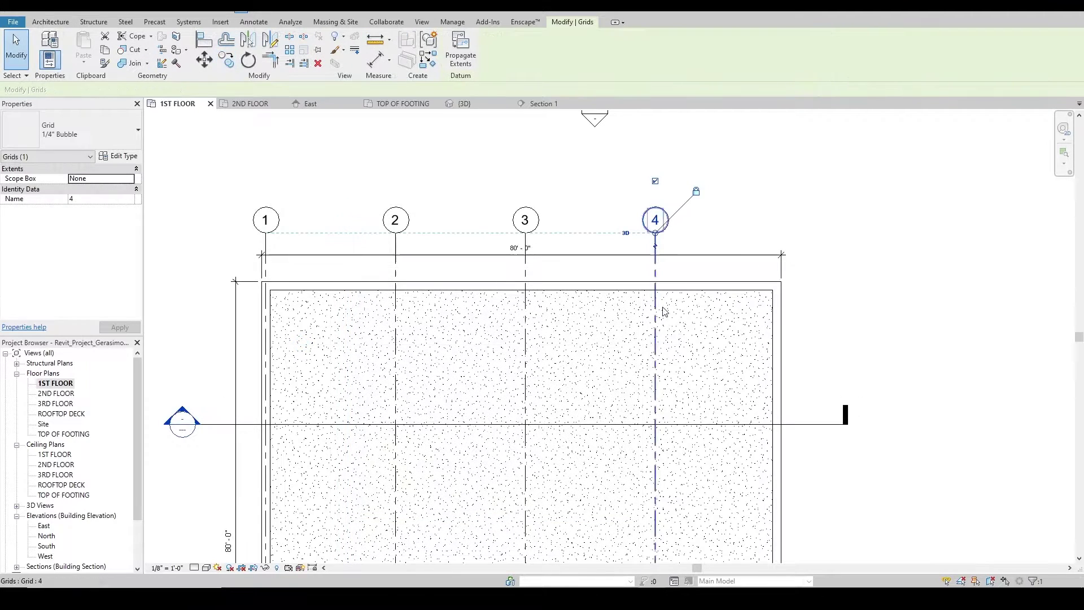
click(650, 264)
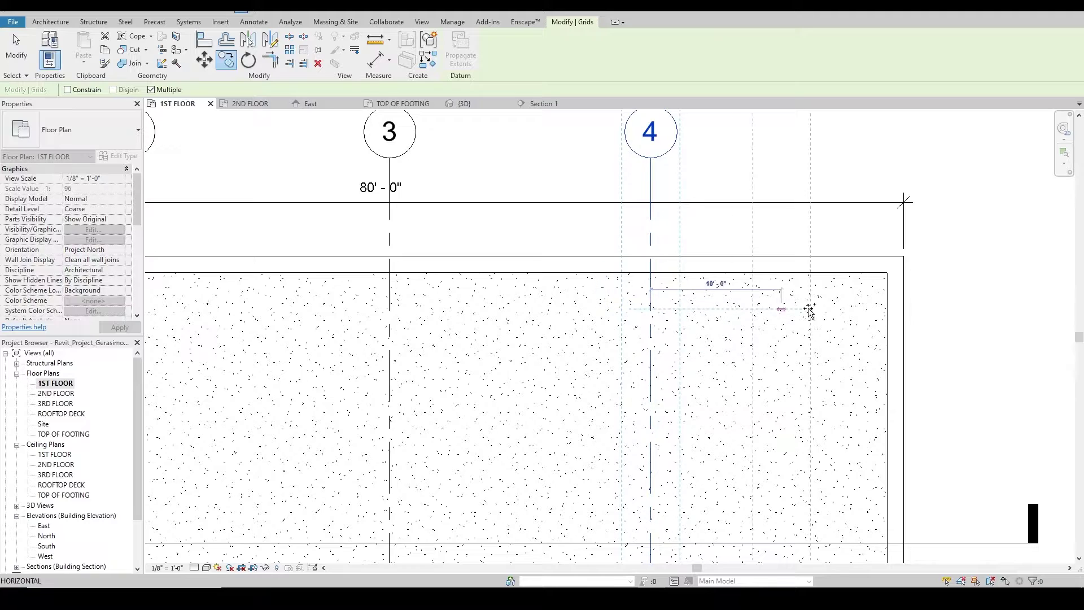
click(897, 308)
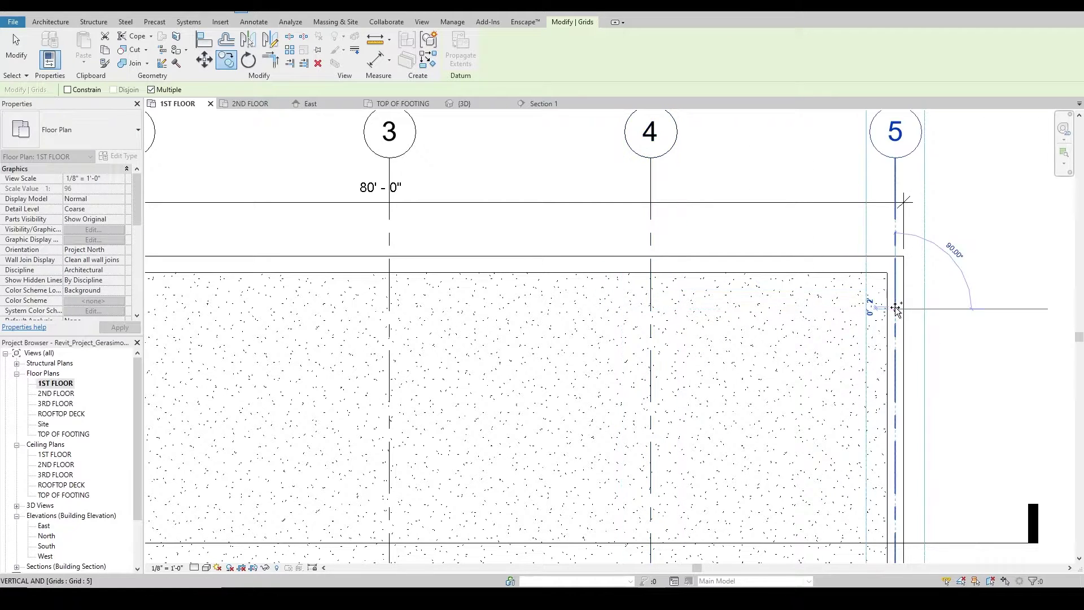
scroll(785, 282, down, 4)
key(Escape)
scroll(536, 253, down, 1)
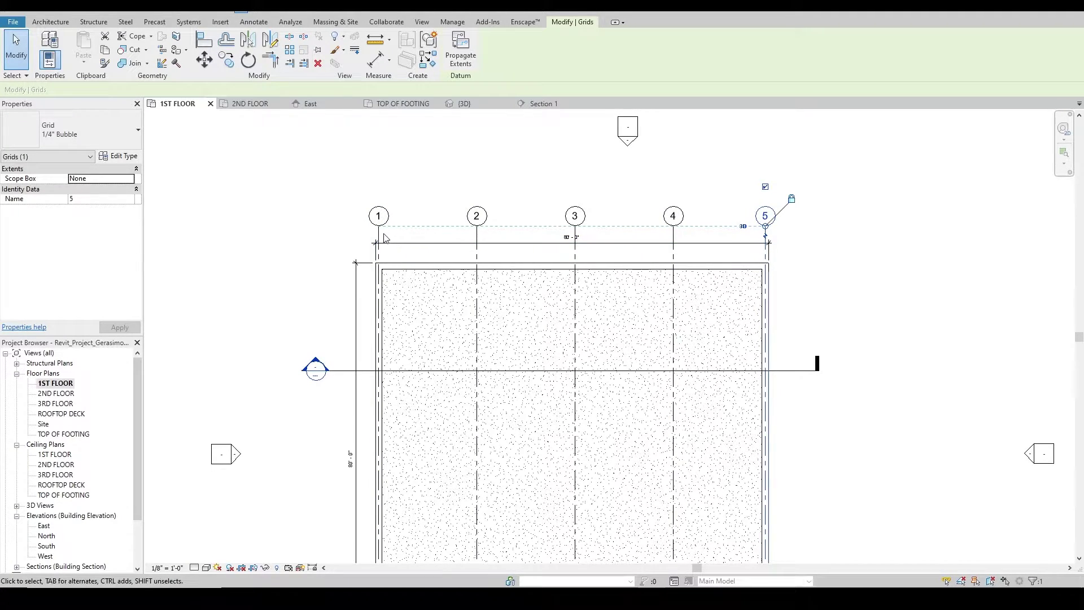
middle_drag(380, 242, 410, 175)
key(Escape)
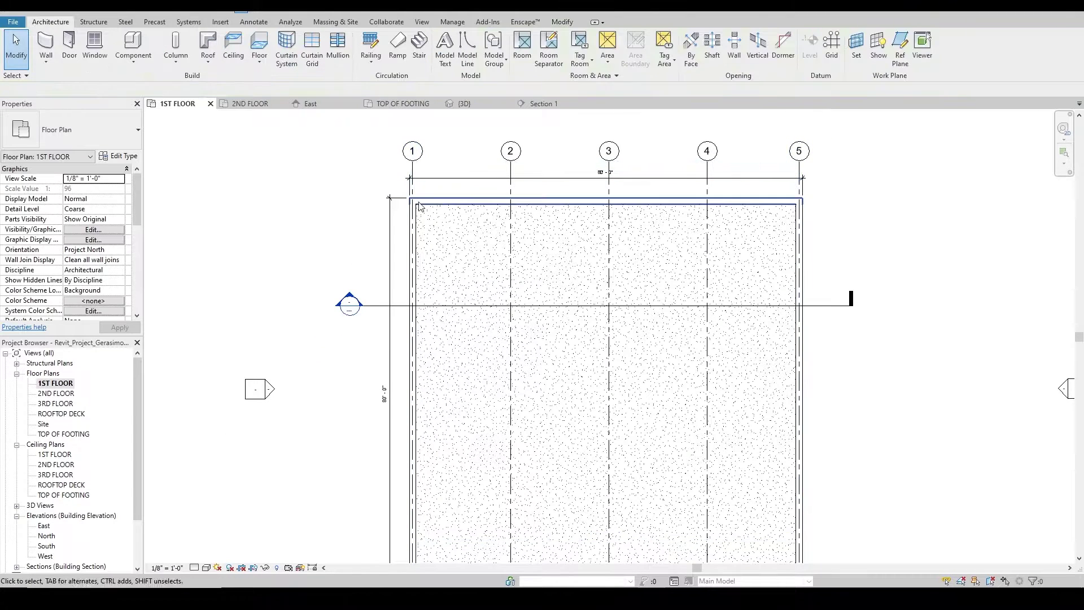
scroll(425, 189, down, 2)
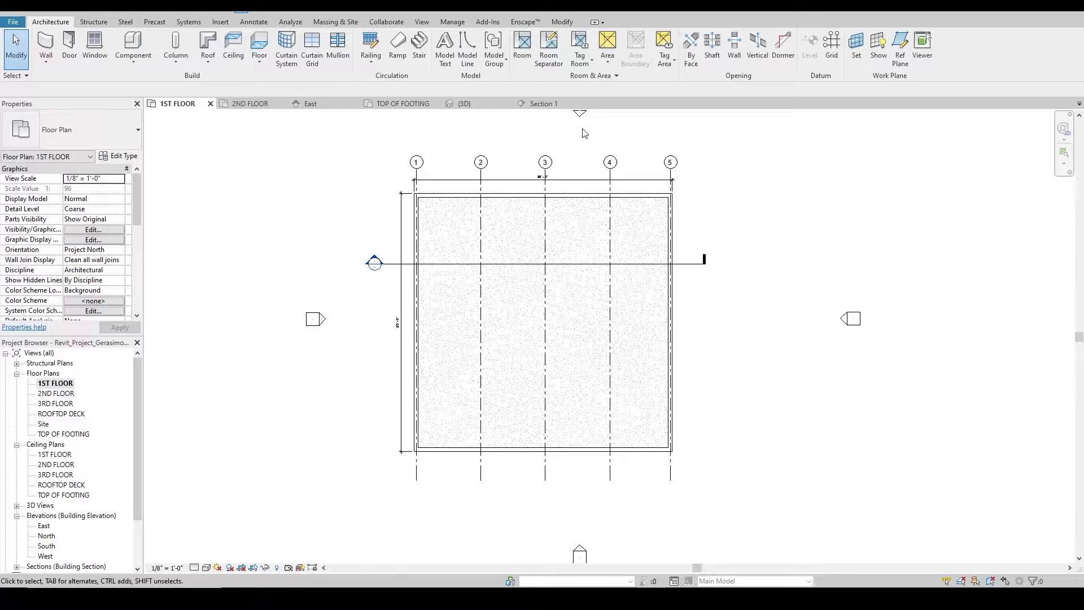
click(831, 44)
Draw a horizontal grid along the bottom wall, extending its right end past the right wall
scroll(630, 459, up, 2)
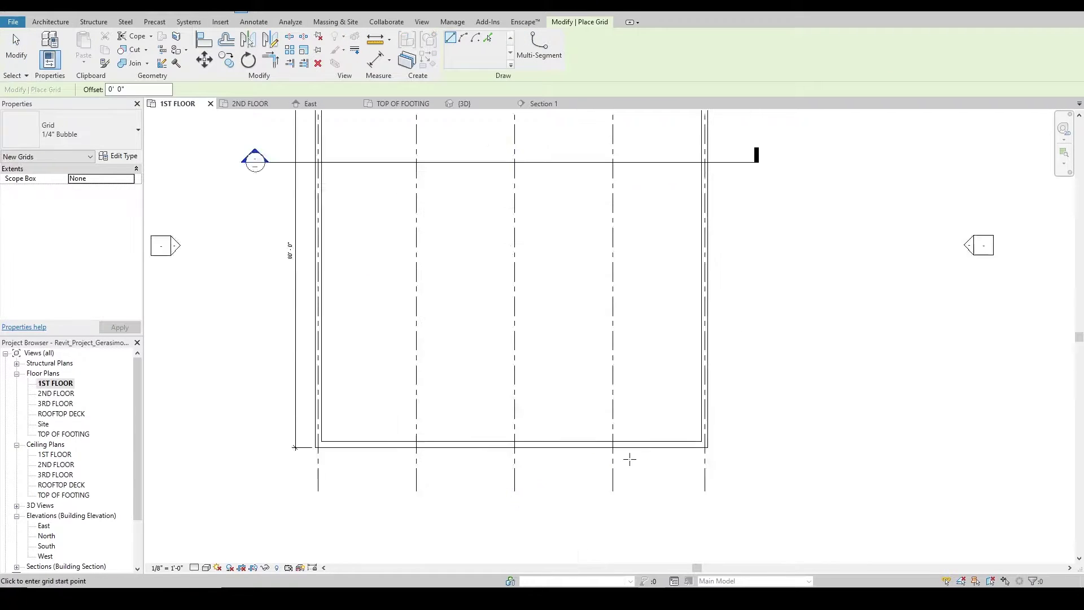
scroll(734, 435, down, 1)
click(732, 436)
click(393, 436)
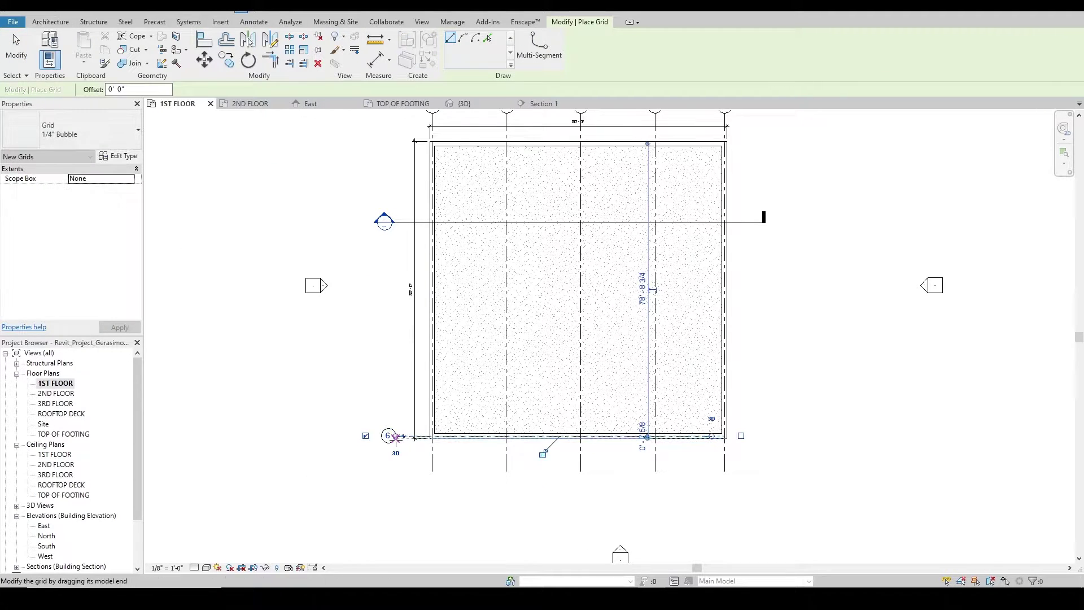
key(Escape)
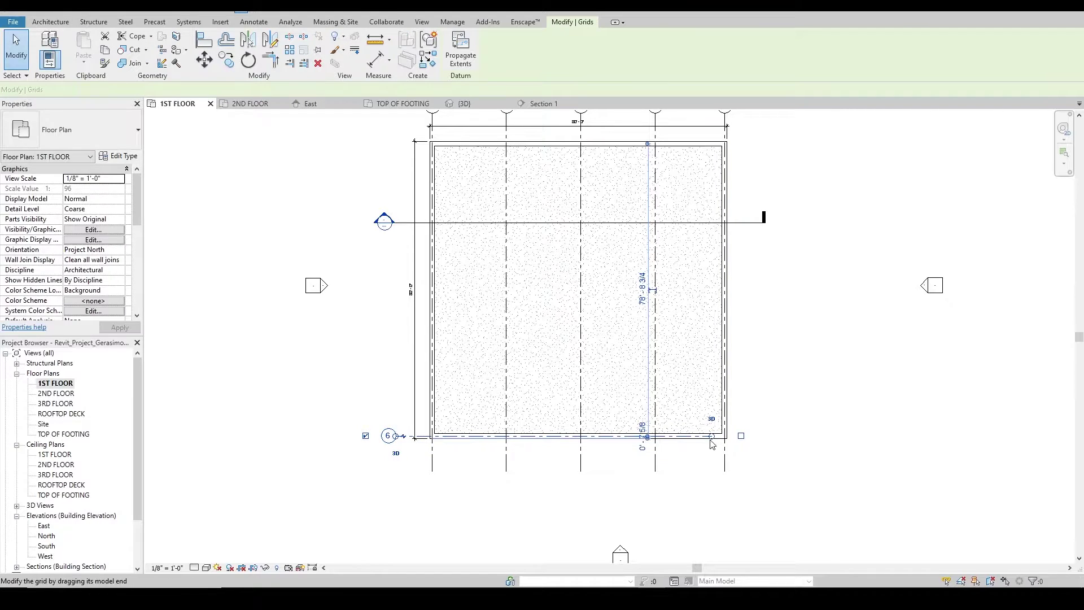
drag(712, 436, 771, 436)
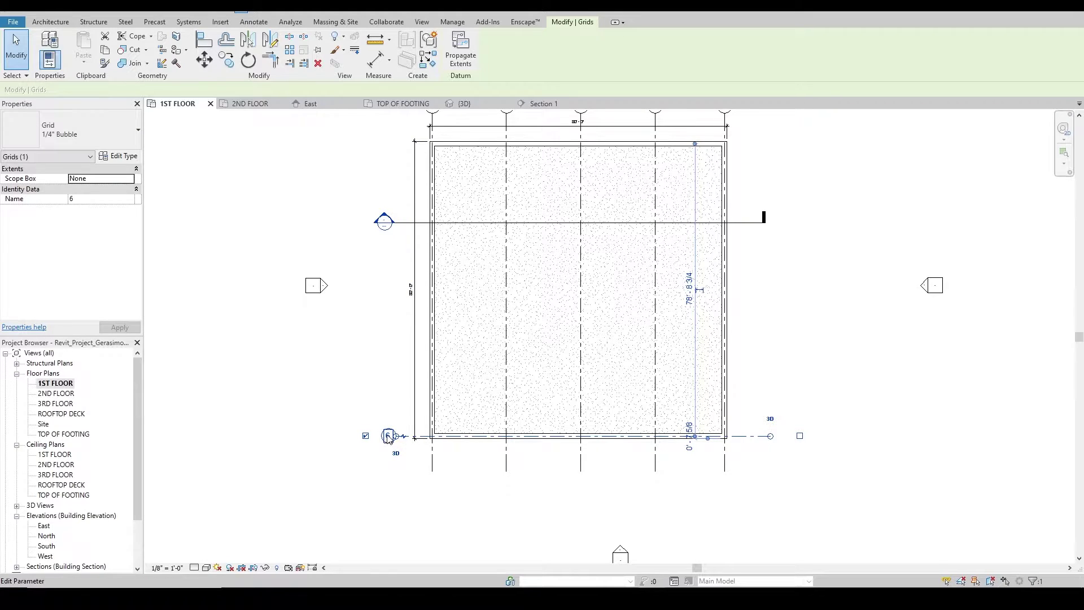
Rename the new horizontal grid's label from 6 to A
click(388, 436)
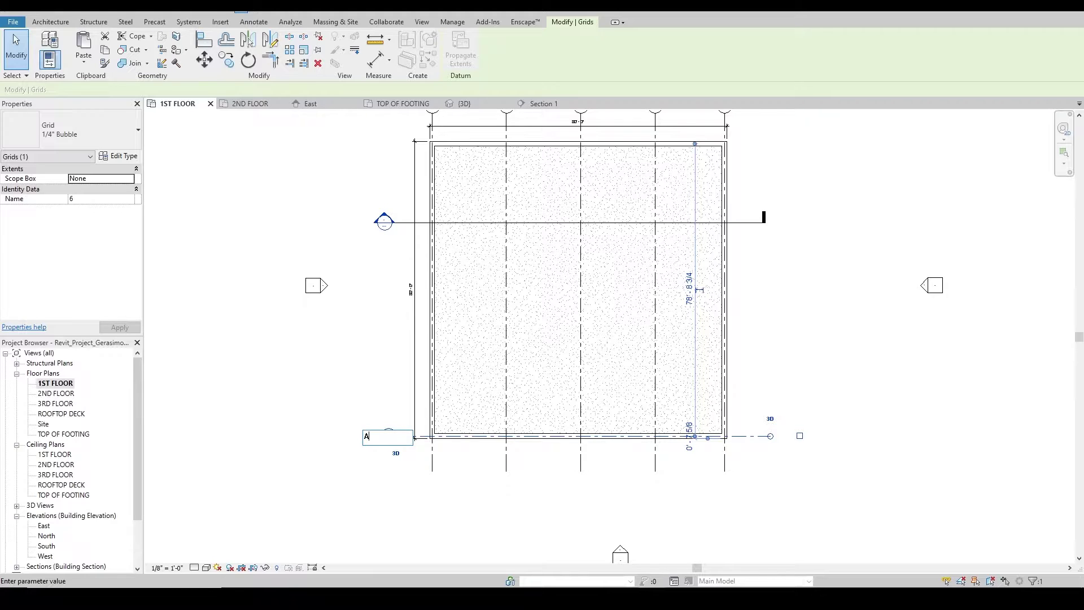
key(Return)
scroll(436, 439, up, 1)
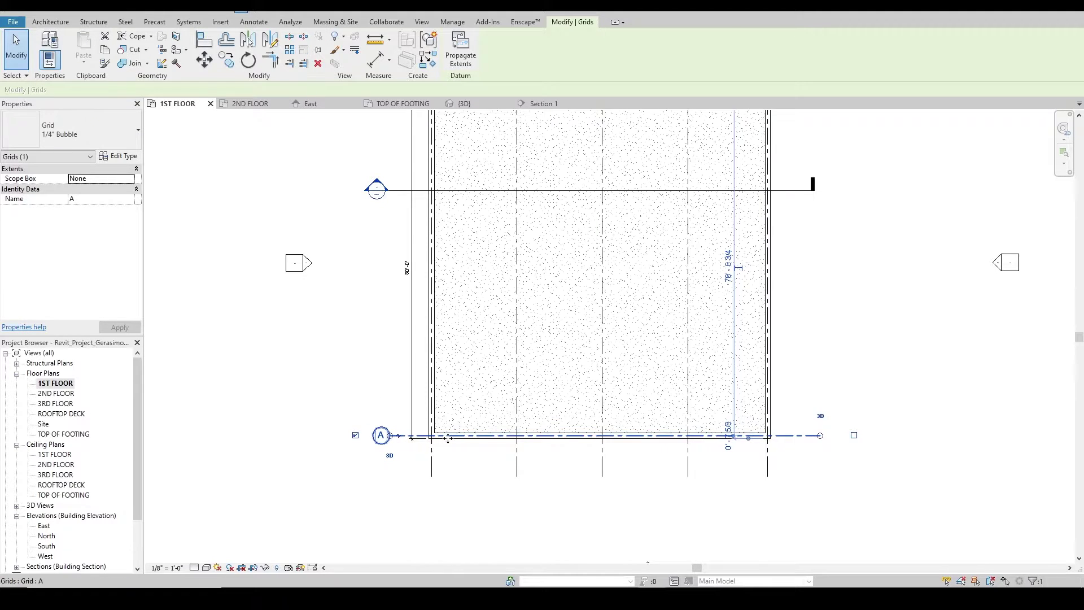
key(c)
key(o)
click(456, 436)
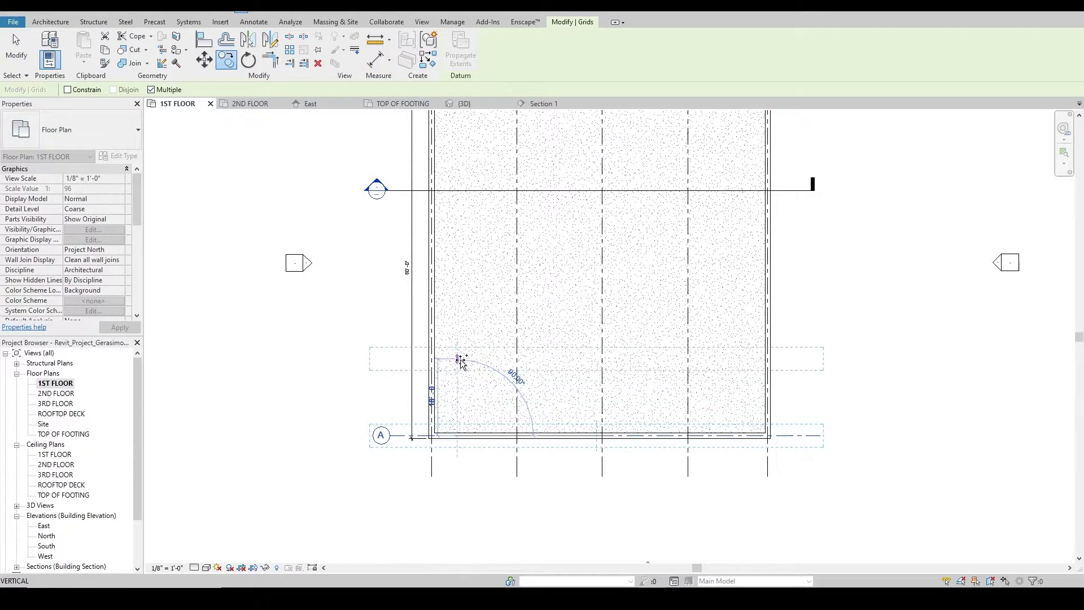
Copy grid A upward at a 10 spacing to create horizontal grids B, C, D and E
text(10)
key(Return)
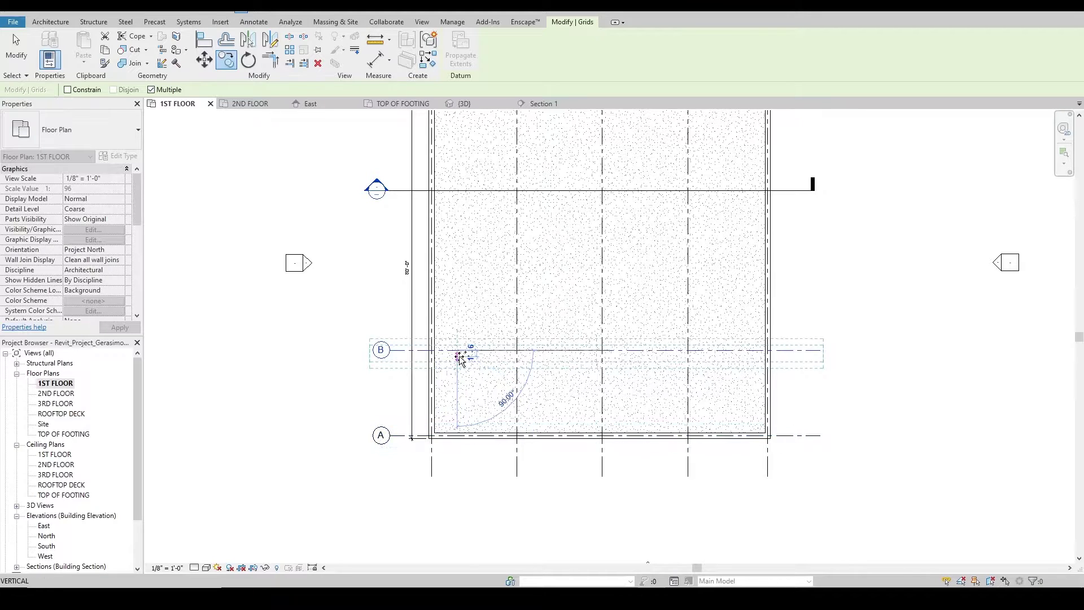
click(458, 266)
middle_drag(452, 214, 443, 328)
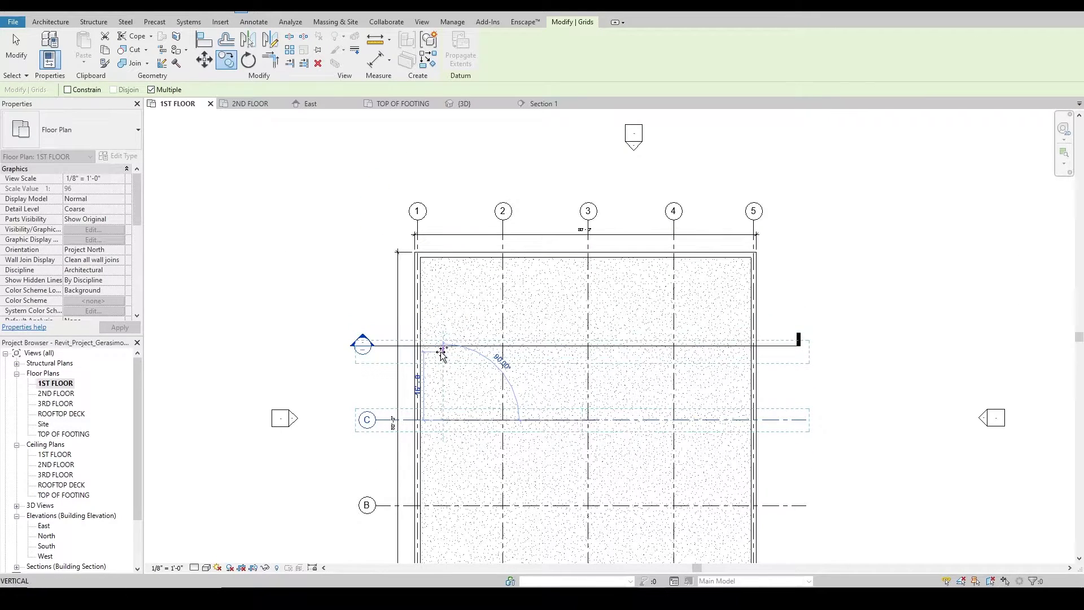
click(443, 336)
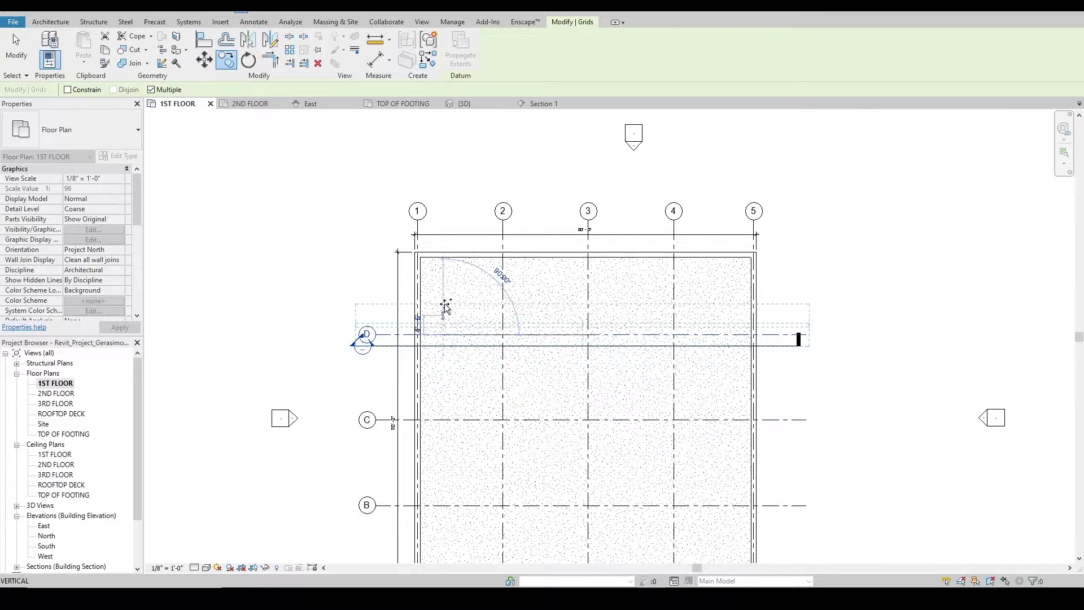
scroll(444, 261, up, 3)
click(444, 251)
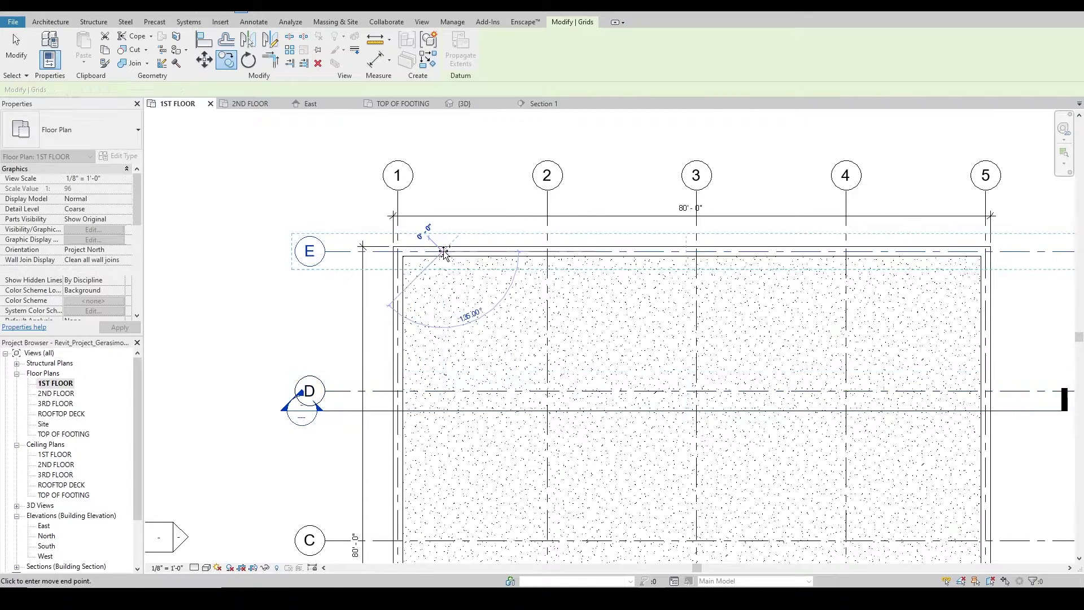
key(Escape)
scroll(444, 255, down, 3)
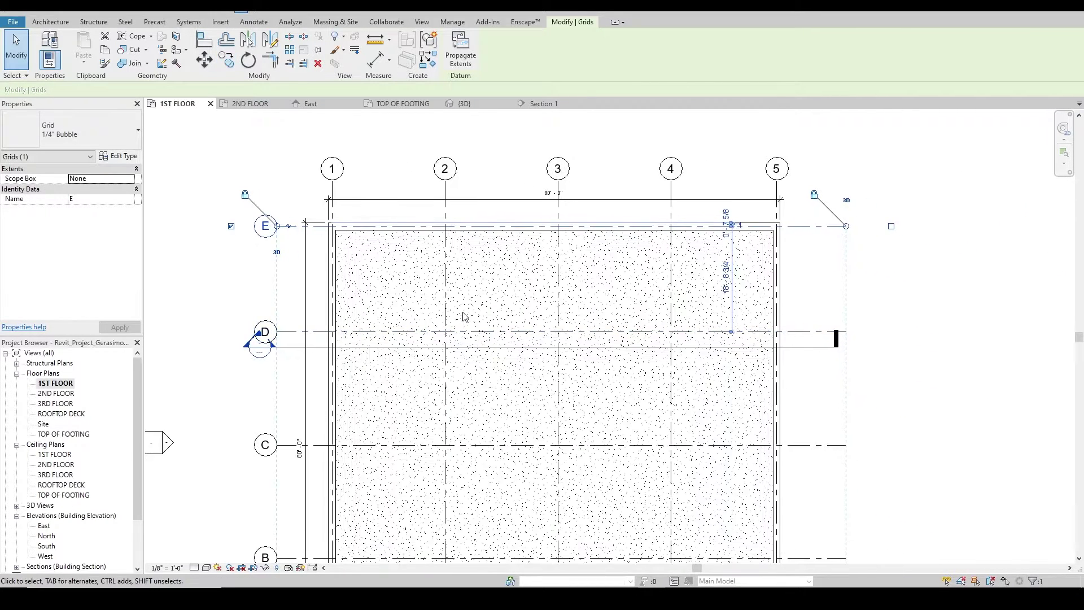
middle_drag(520, 364, 511, 332)
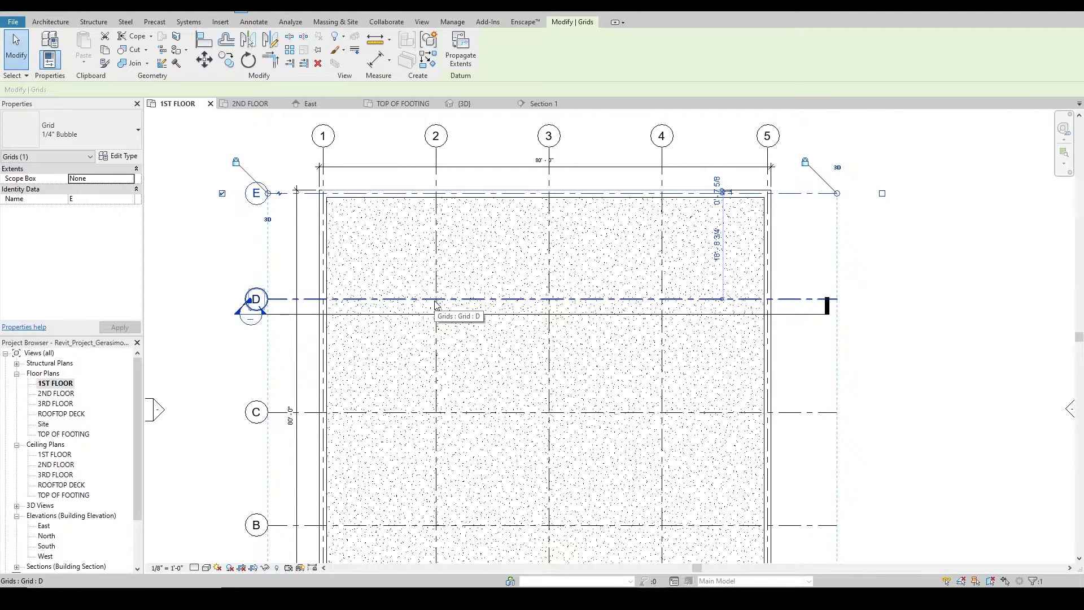
Clear the grid selection and zoom the plan to fit with ZF
key(Escape)
key(z)
key(f)
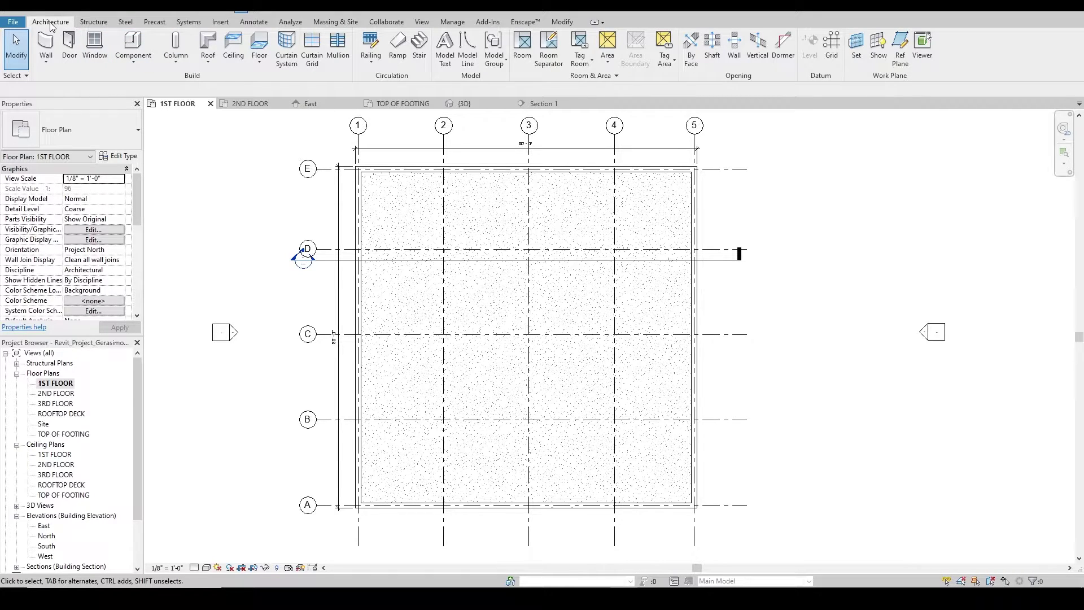
Start Structural Column placement with the W Shapes-Column W10X49 type selected
click(177, 64)
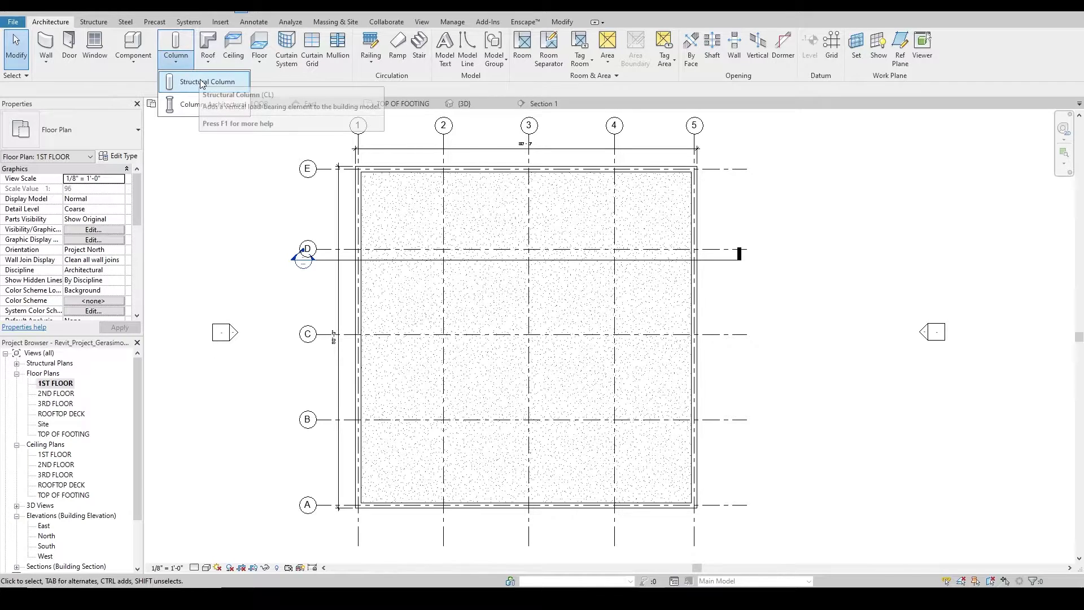
click(200, 80)
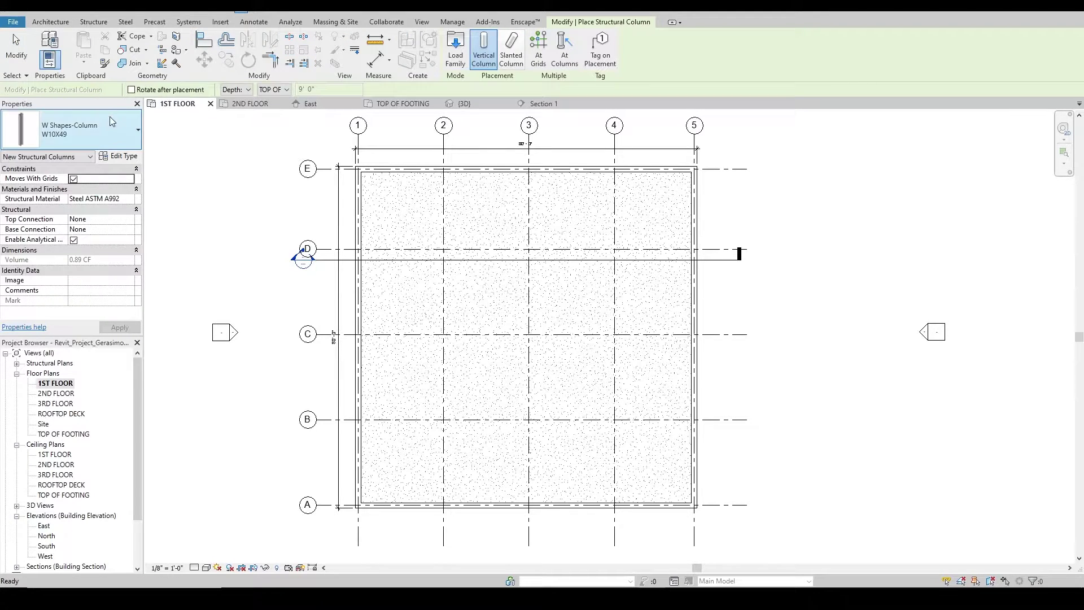
click(111, 120)
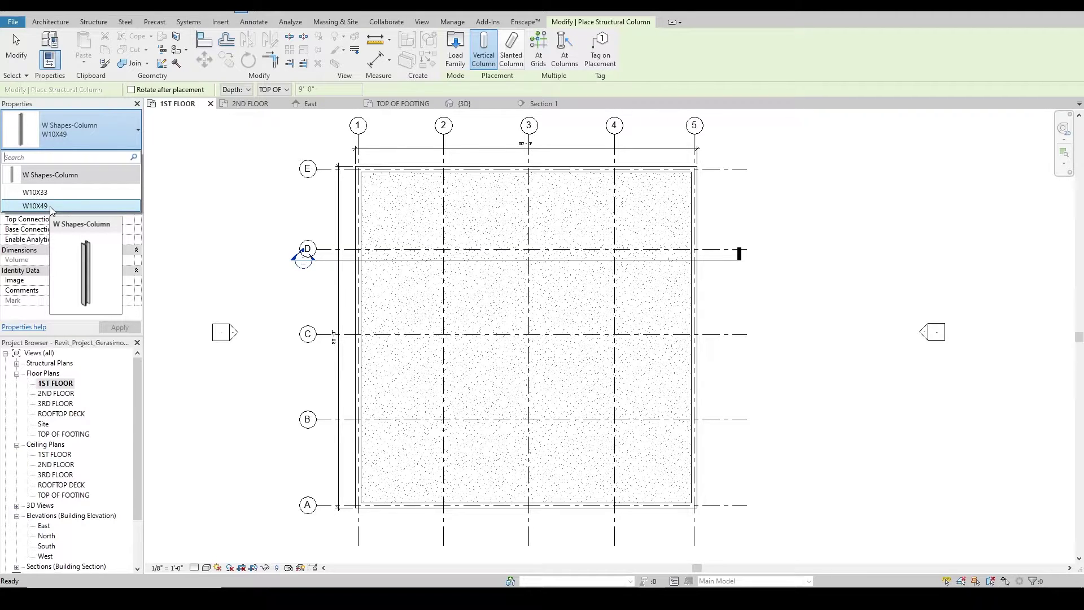
click(83, 103)
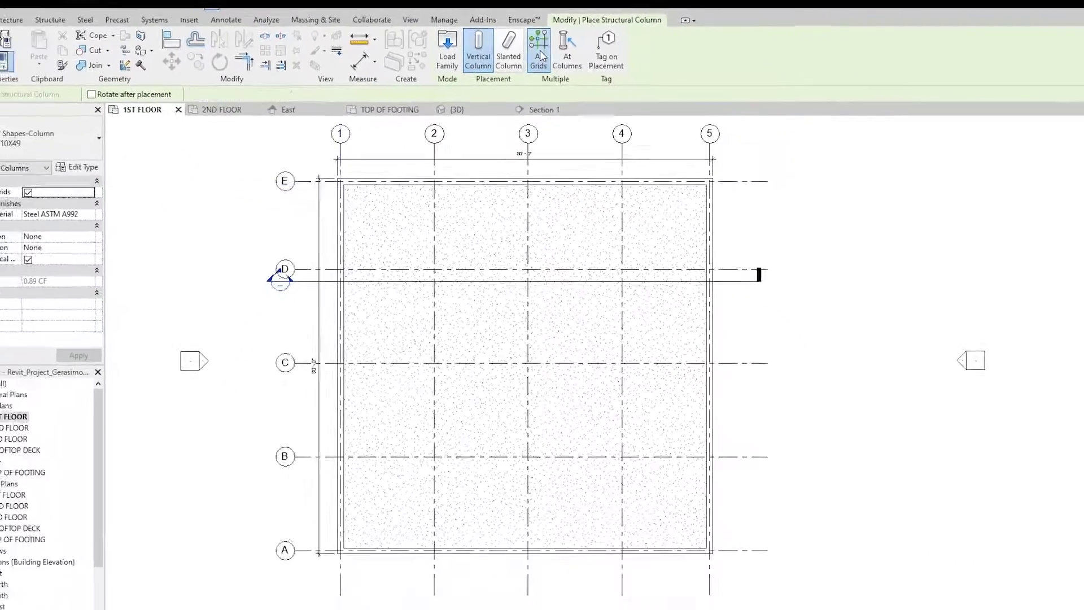
Place W10X49 columns At Grids on the picked grid lines' intersections and finish
click(540, 53)
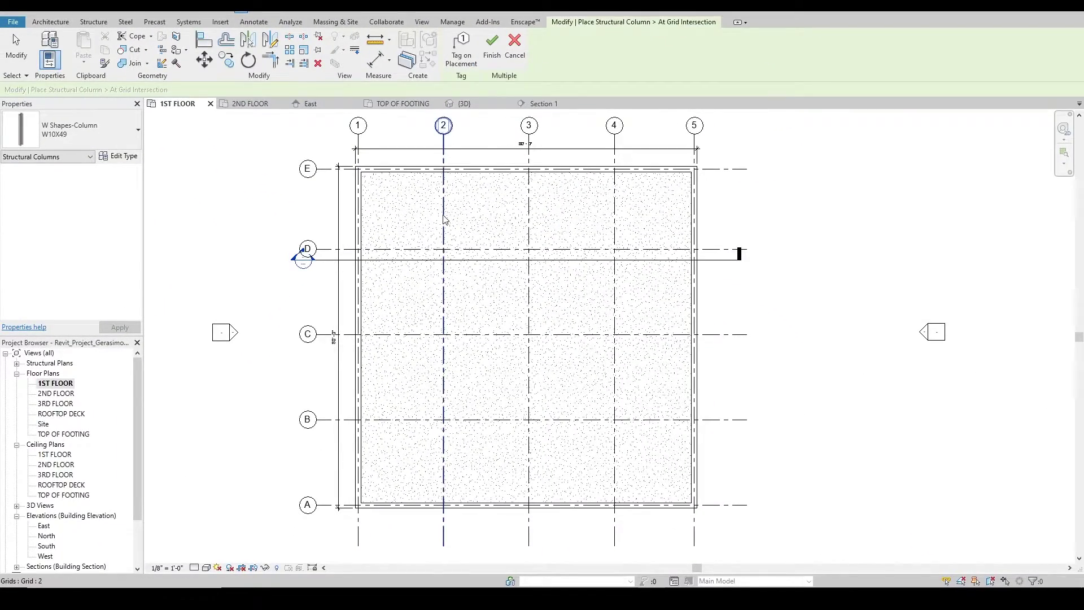
click(491, 247)
ctrl+click(616, 237)
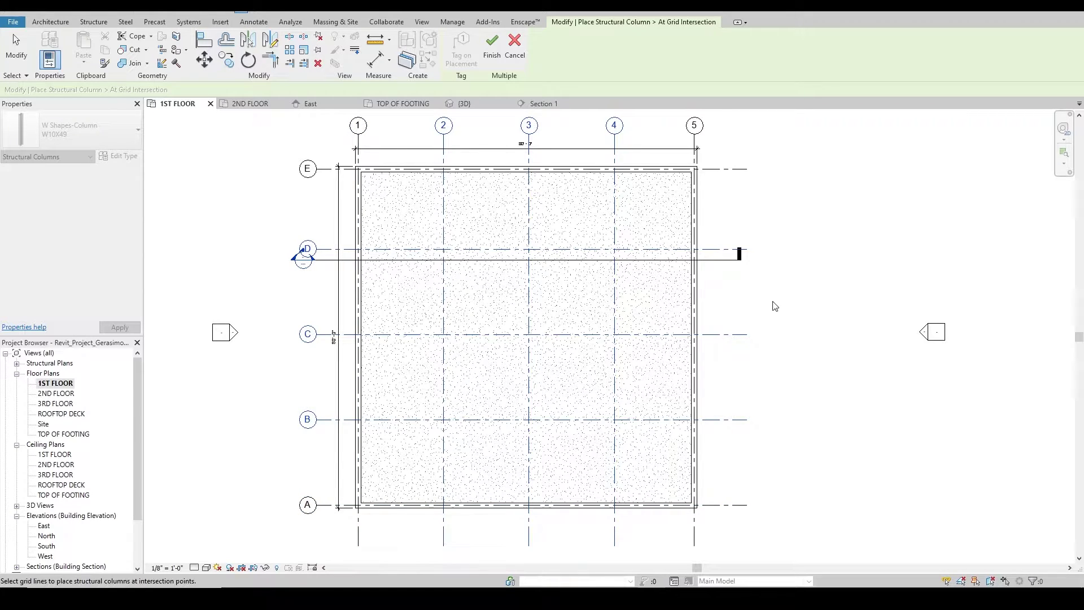
click(492, 48)
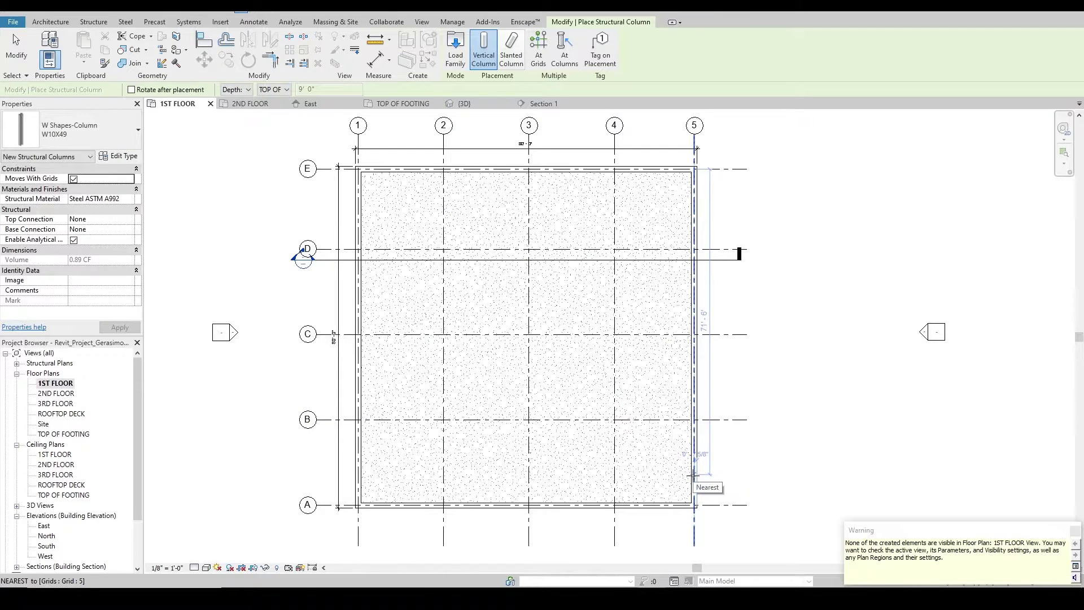
scroll(438, 420, up, 2)
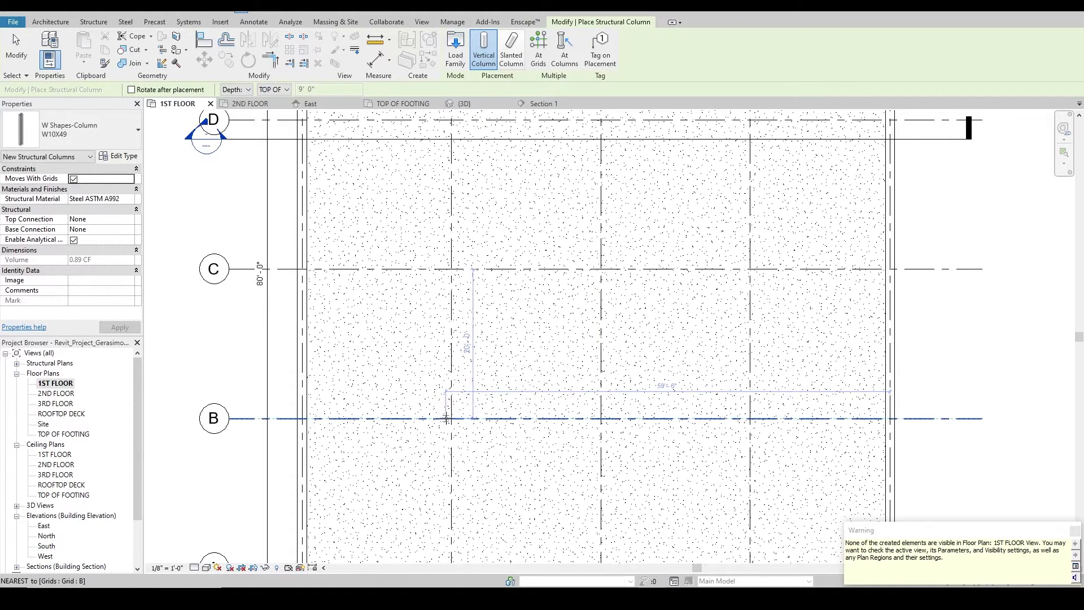
scroll(438, 450, up, 2)
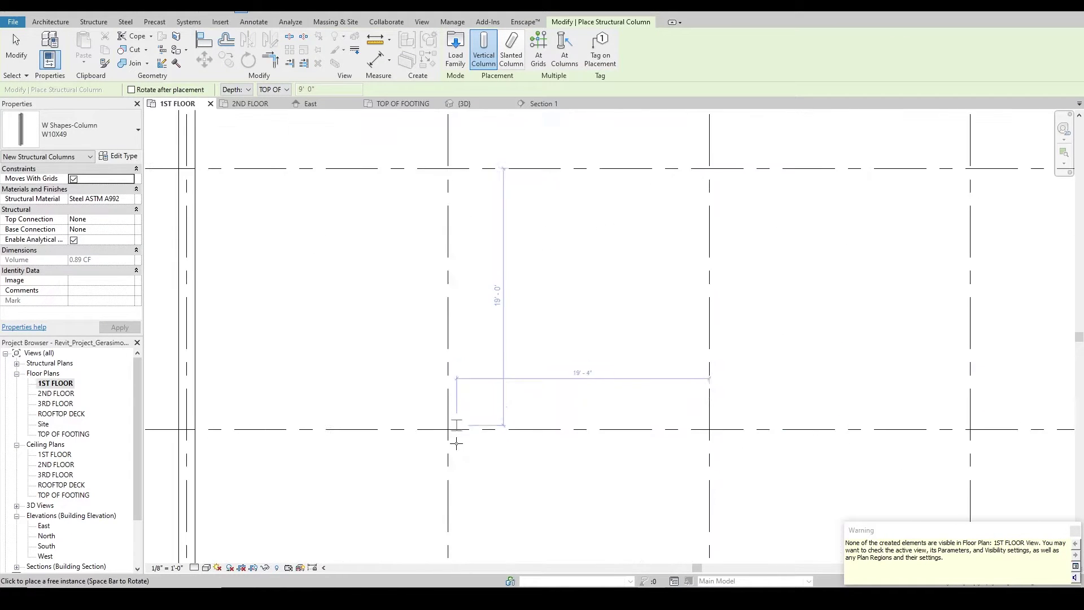
key(Escape)
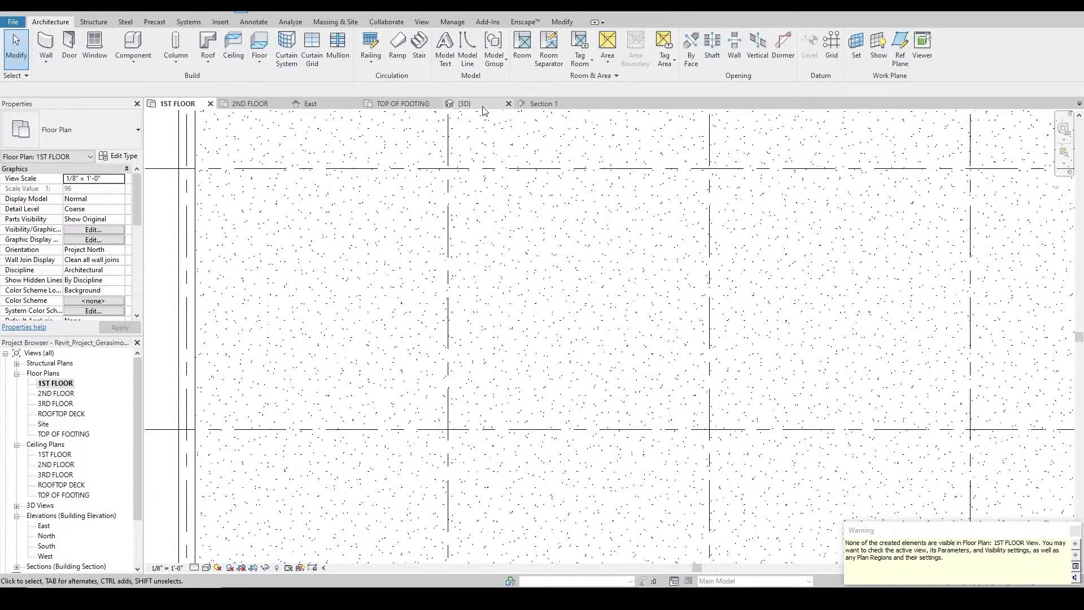
In the 3D view, set the nine columns' base to 1ST FLOOR and top to ROOFTOP DECK
click(482, 105)
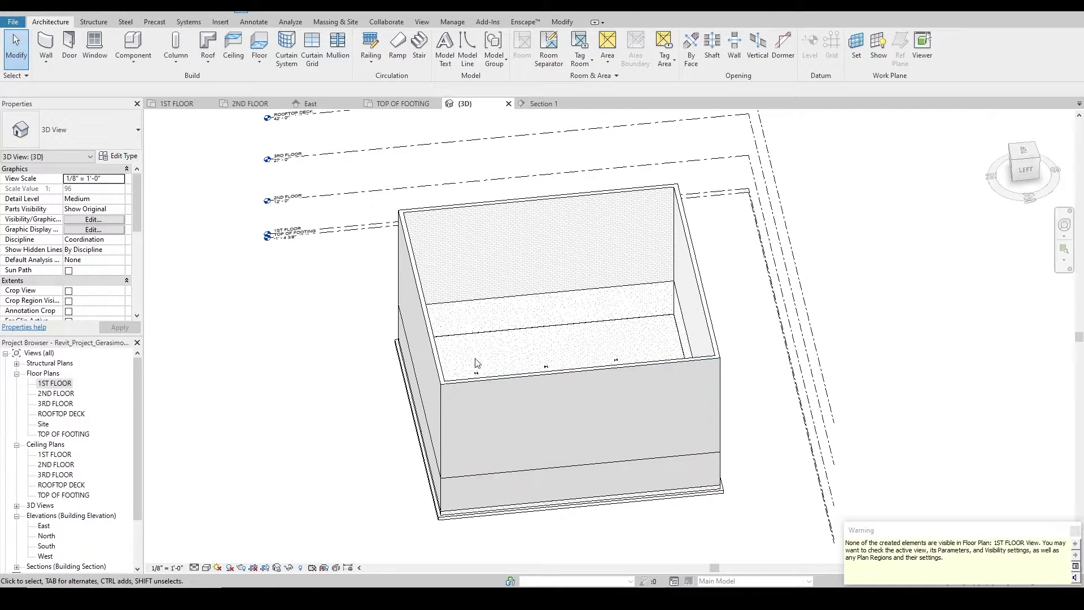
scroll(477, 364, up, 5)
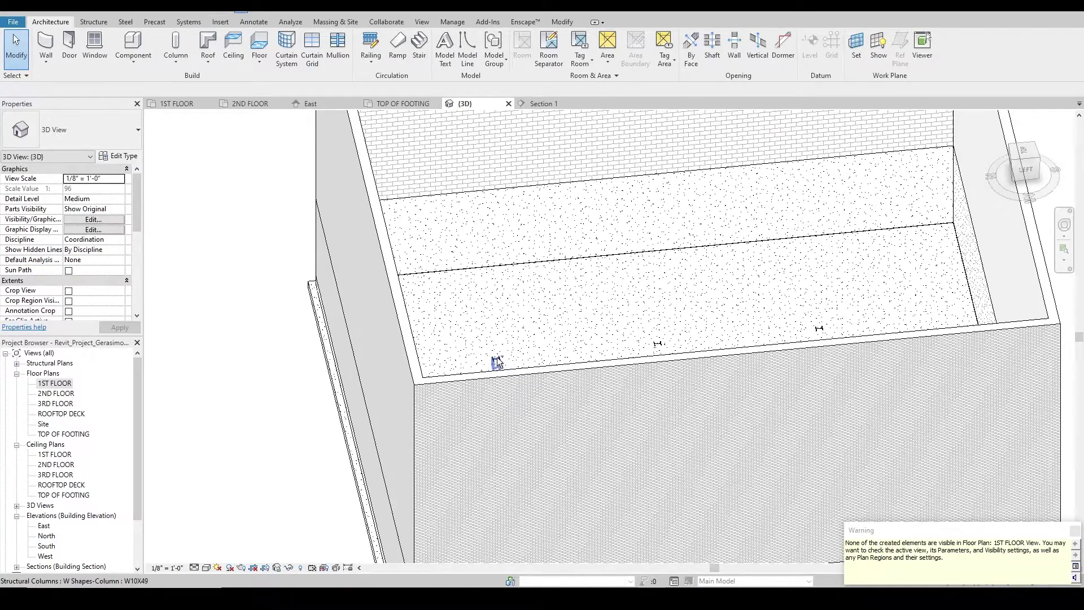
shift+middle_drag(497, 362, 679, 267)
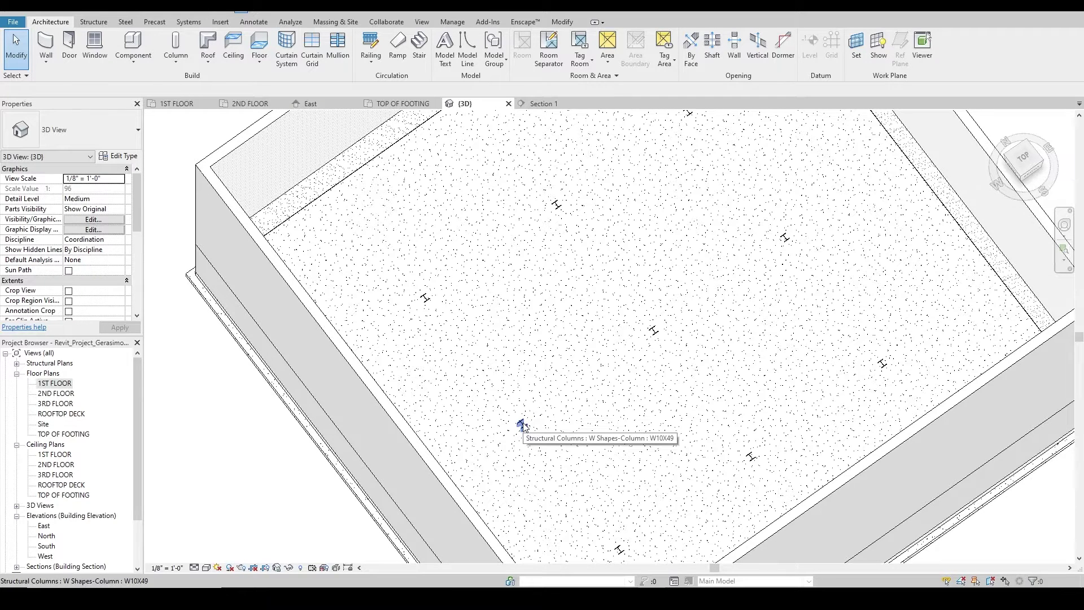
click(522, 424)
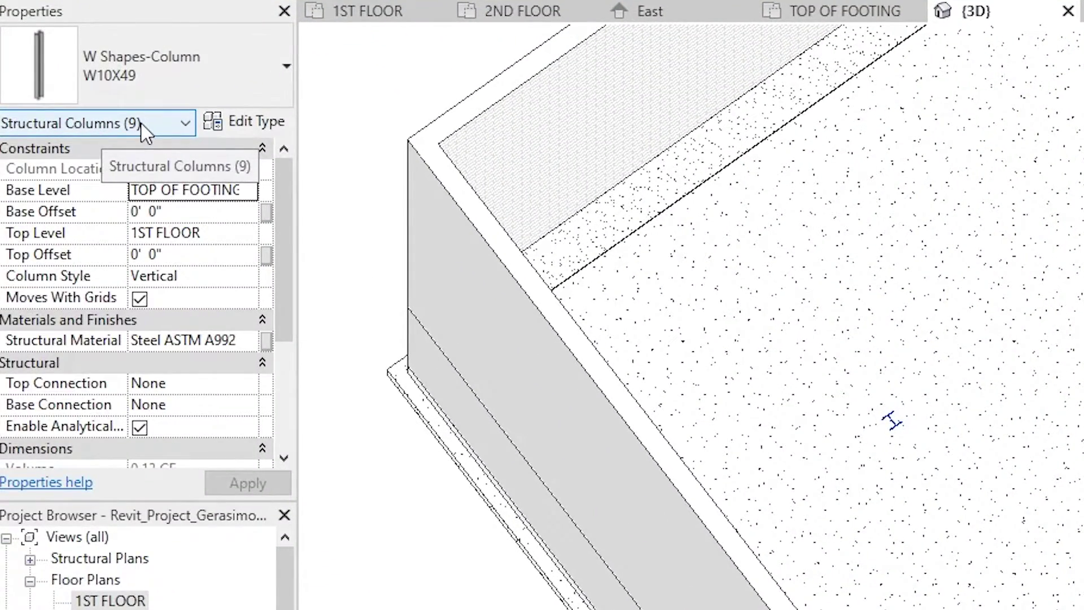
click(249, 195)
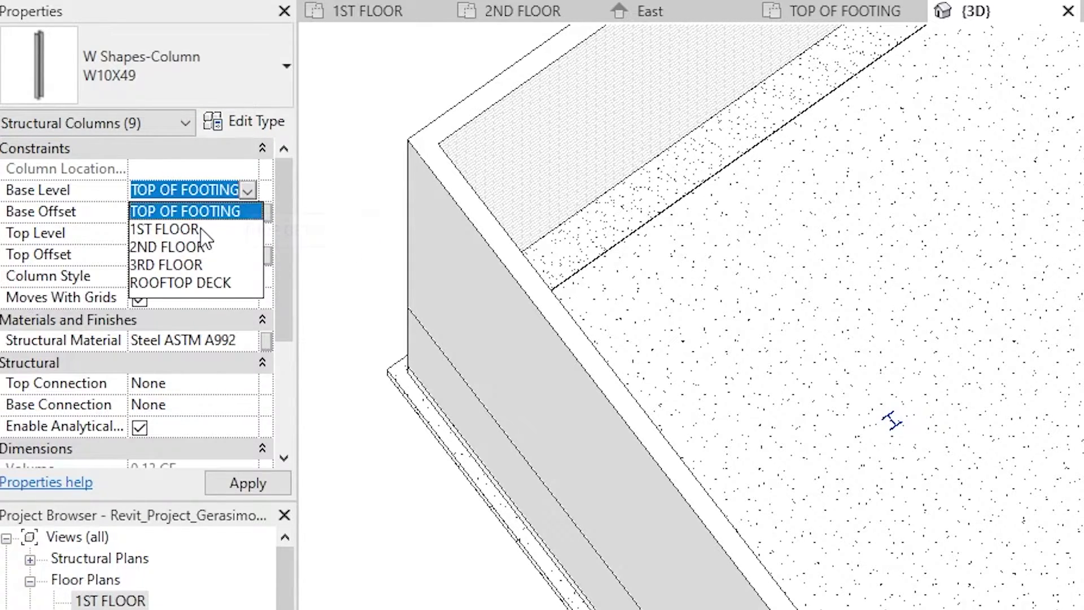
click(201, 228)
click(252, 232)
click(181, 327)
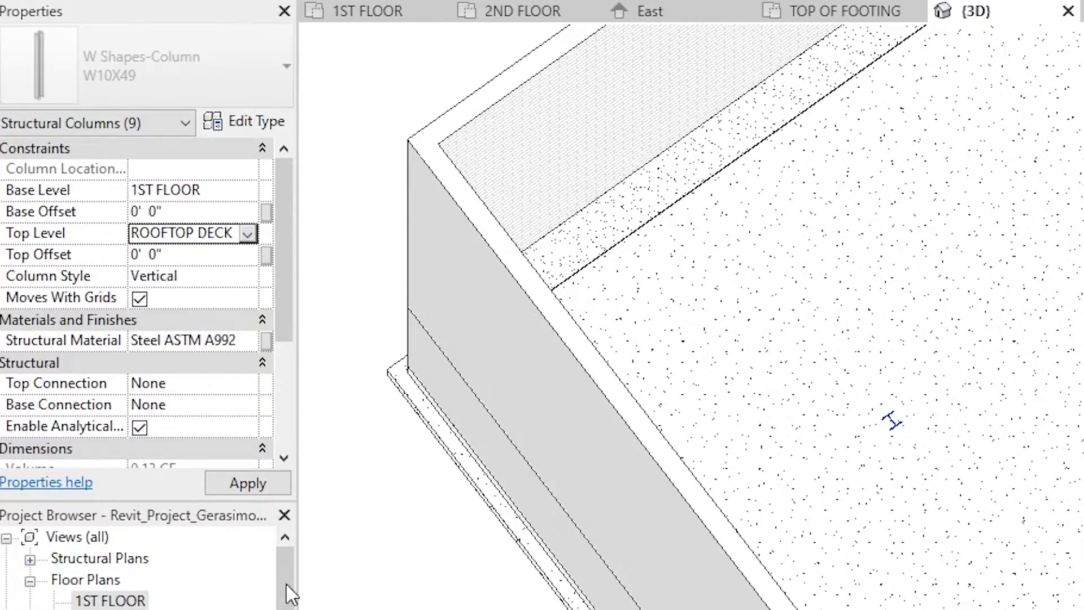
click(248, 484)
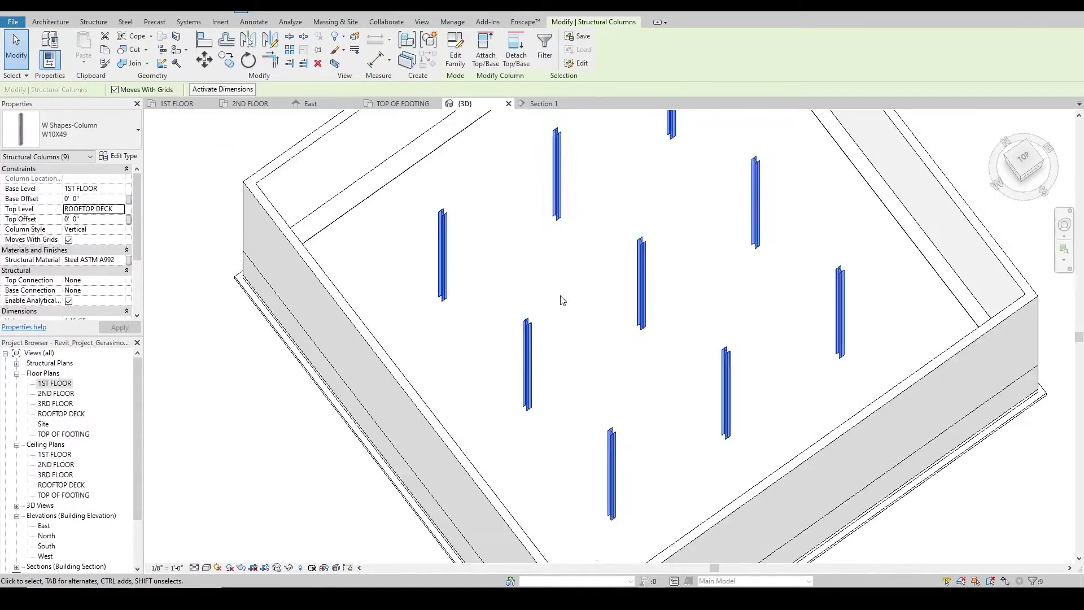
Orbit the 3D model to check the columns, then view them in Section 1
scroll(562, 299, down, 3)
shift+middle_drag(547, 312, 598, 161)
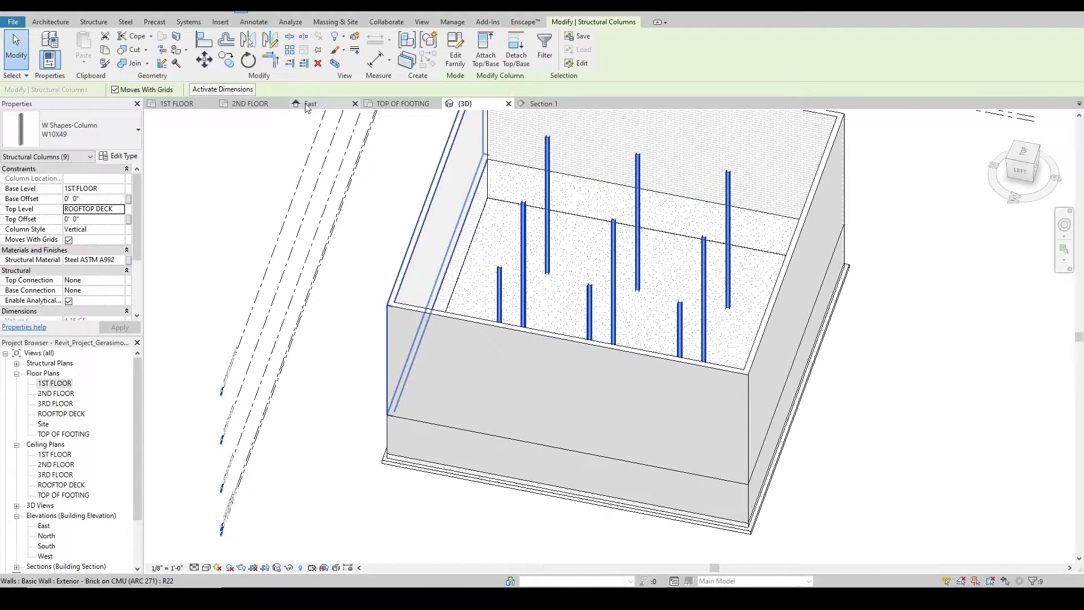
click(537, 103)
scroll(273, 246, down, 5)
middle_drag(273, 246, 530, 336)
Inspect the columns in Section 1 and the 1ST FLOOR plan, then clear the selection
scroll(463, 371, up, 4)
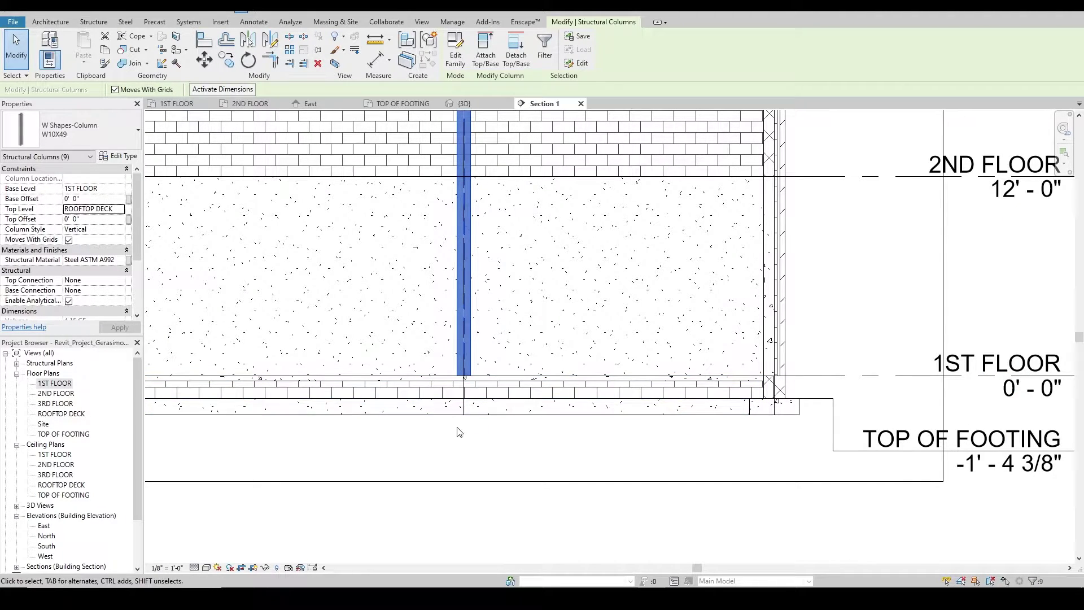
scroll(479, 395, down, 3)
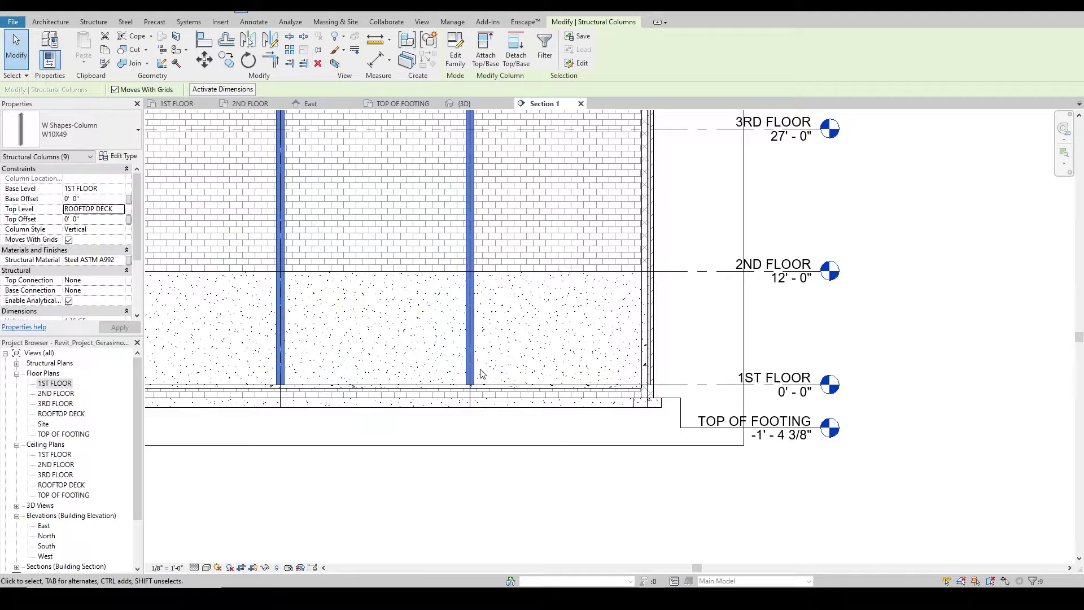
scroll(536, 380, down, 3)
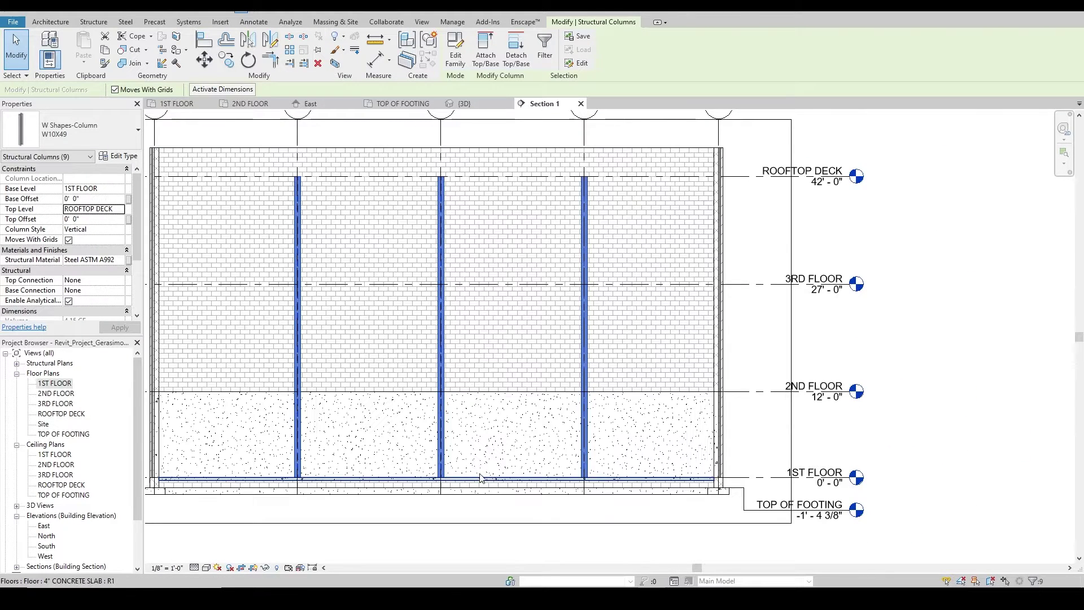
middle_drag(449, 239, 450, 319)
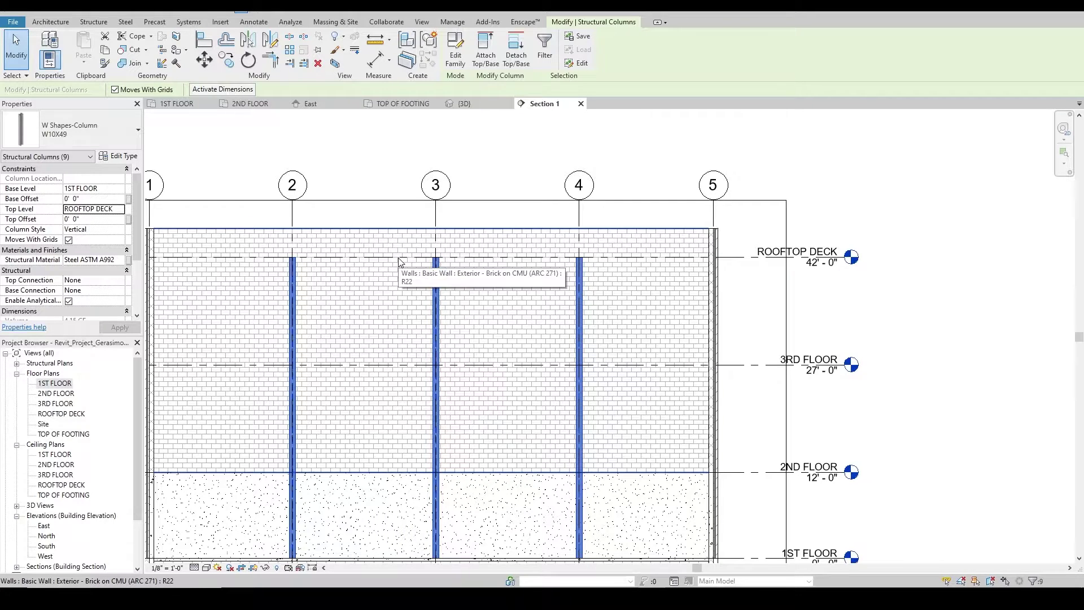
scroll(398, 258, down, 2)
scroll(330, 466, up, 2)
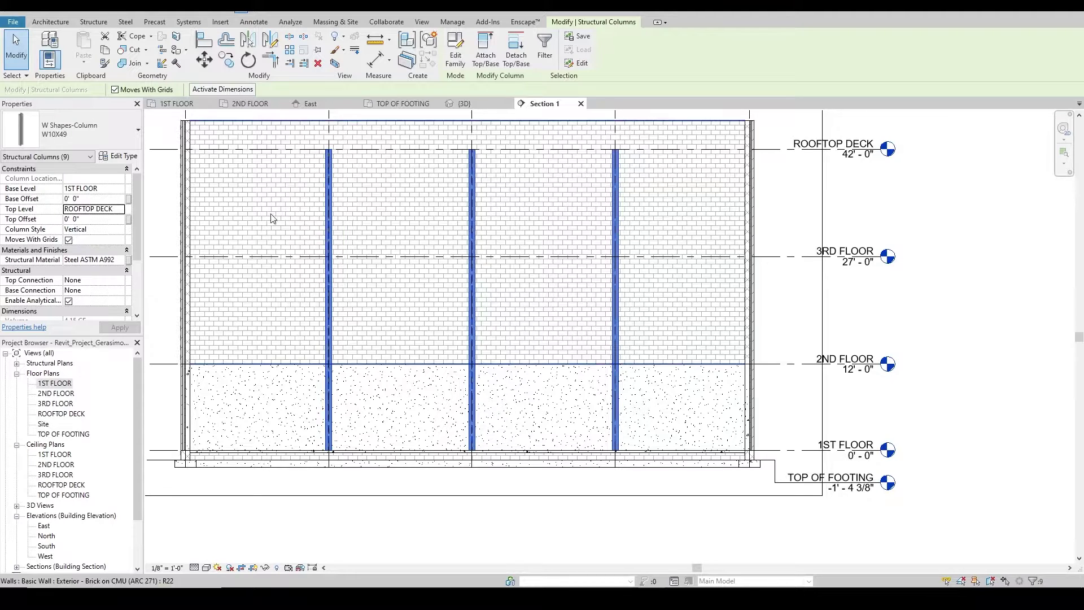
click(191, 105)
middle_drag(518, 264, 465, 358)
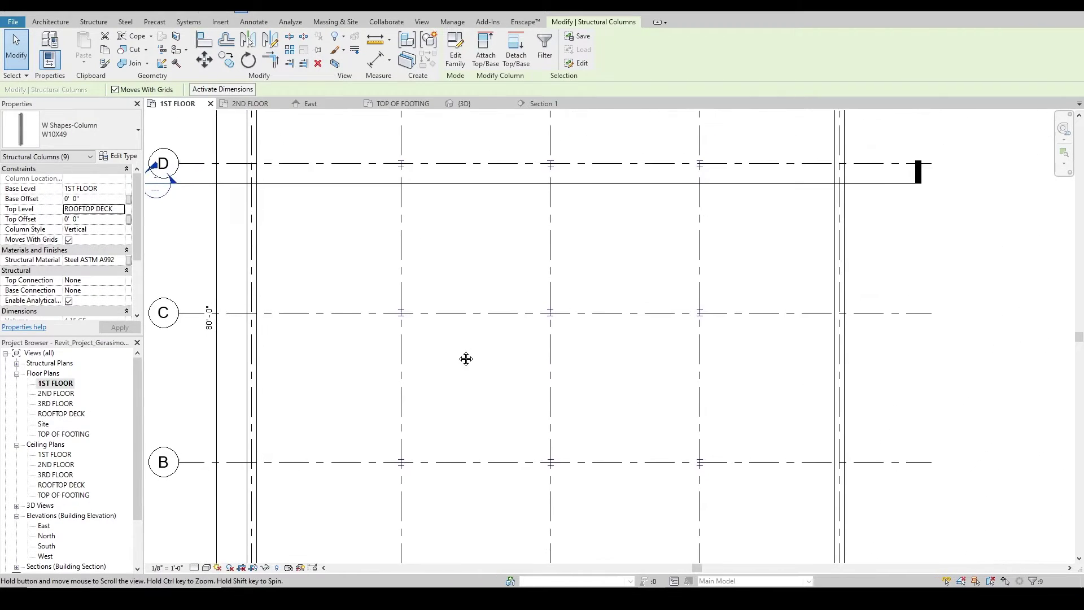
key(Escape)
scroll(454, 362, down, 2)
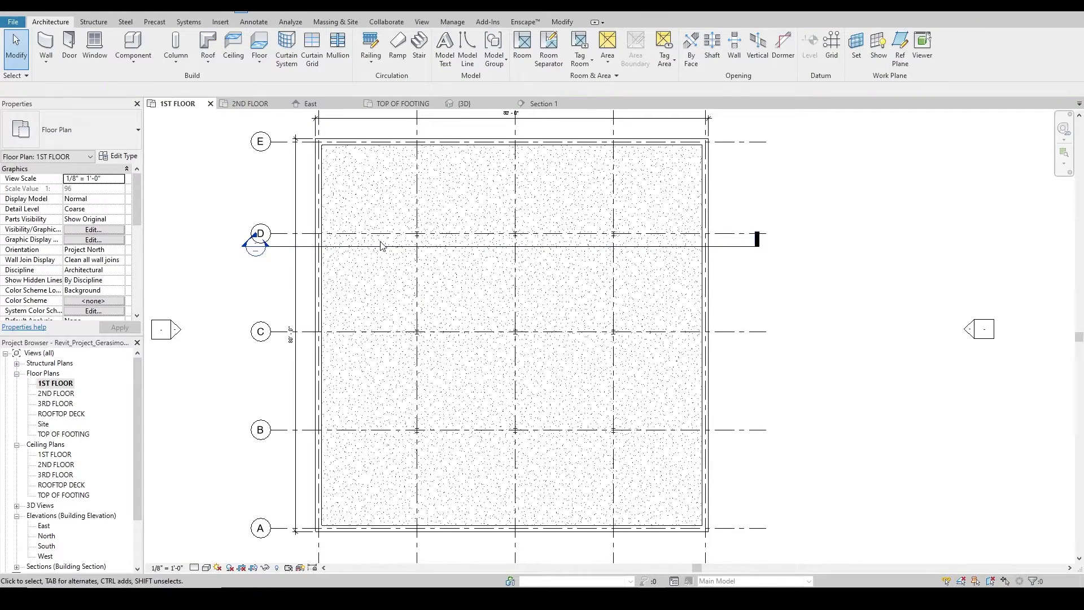
Bring up the Structure tools and pan Section 1 so the level markers show fully
click(94, 21)
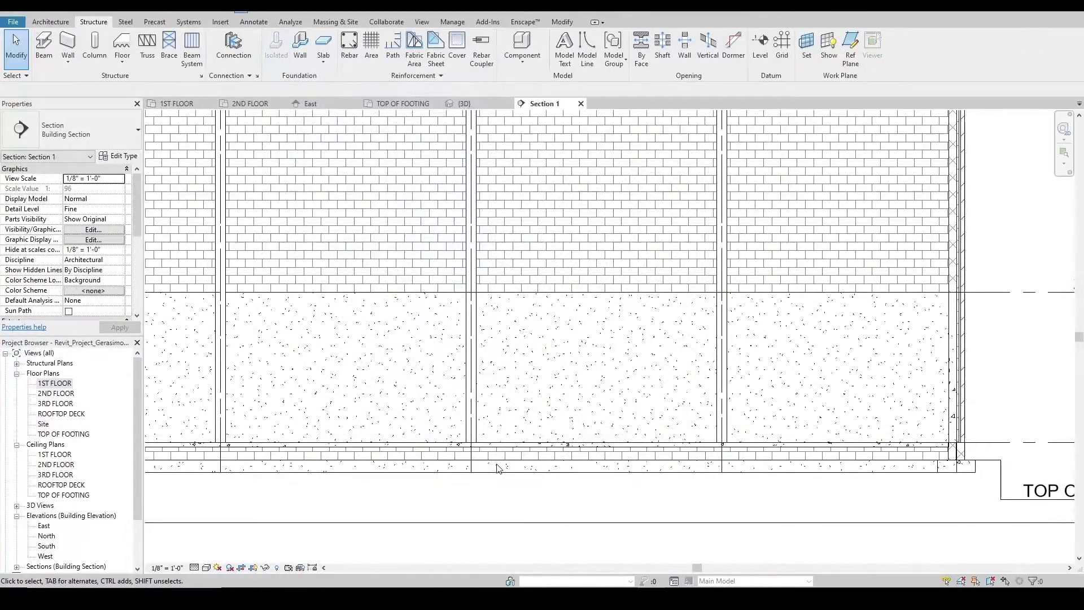
scroll(518, 402, up, 3)
middle_drag(641, 407, 574, 406)
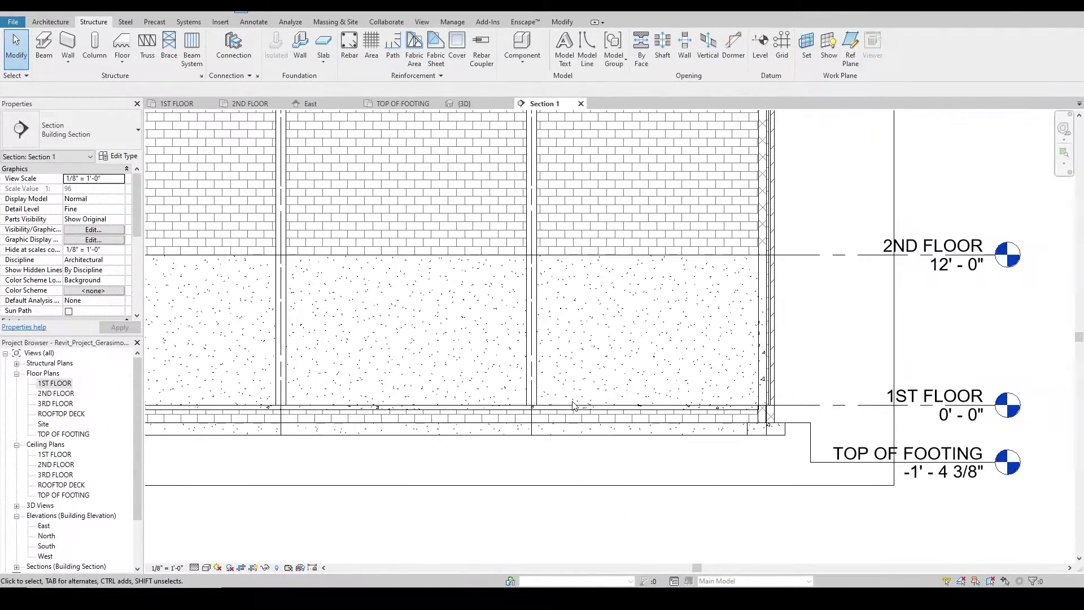
scroll(537, 427, up, 1)
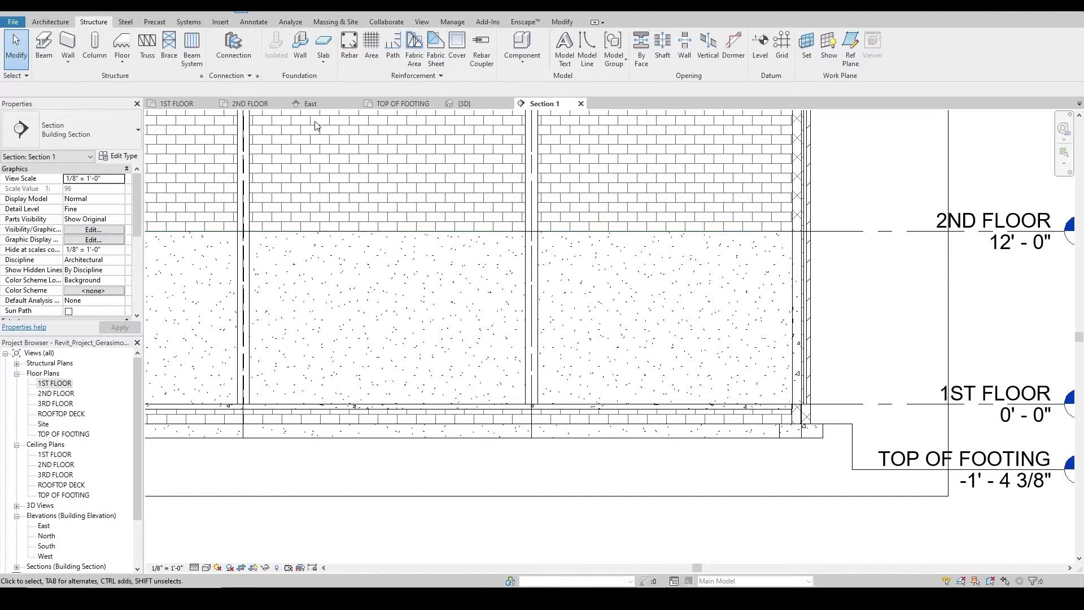
Select all W10X49 columns with SA and set their Base Level to TOP OF FOOTING
click(458, 103)
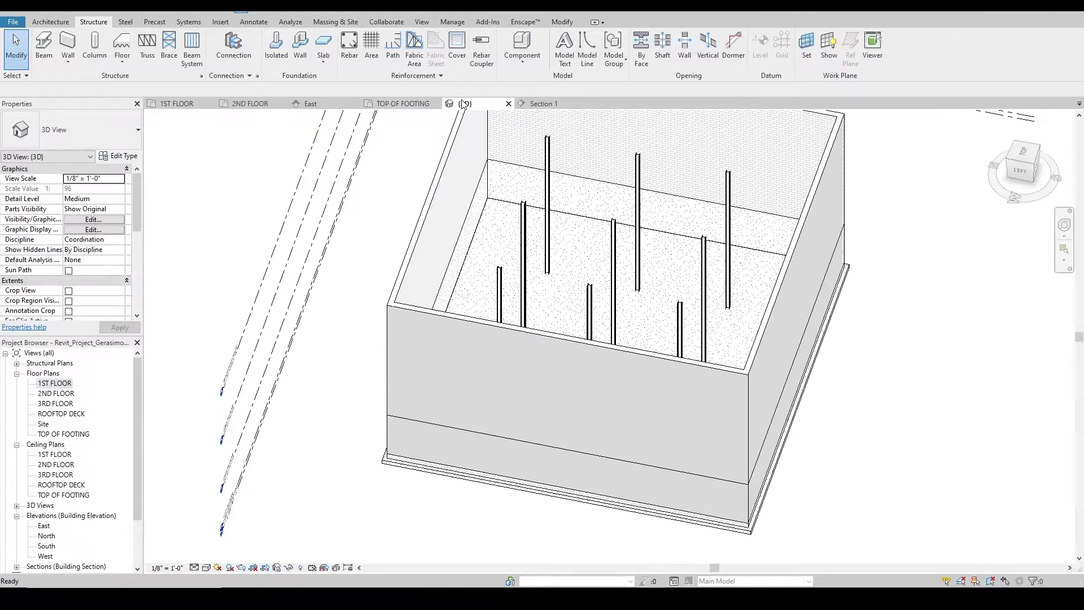
click(501, 277)
key(s)
key(a)
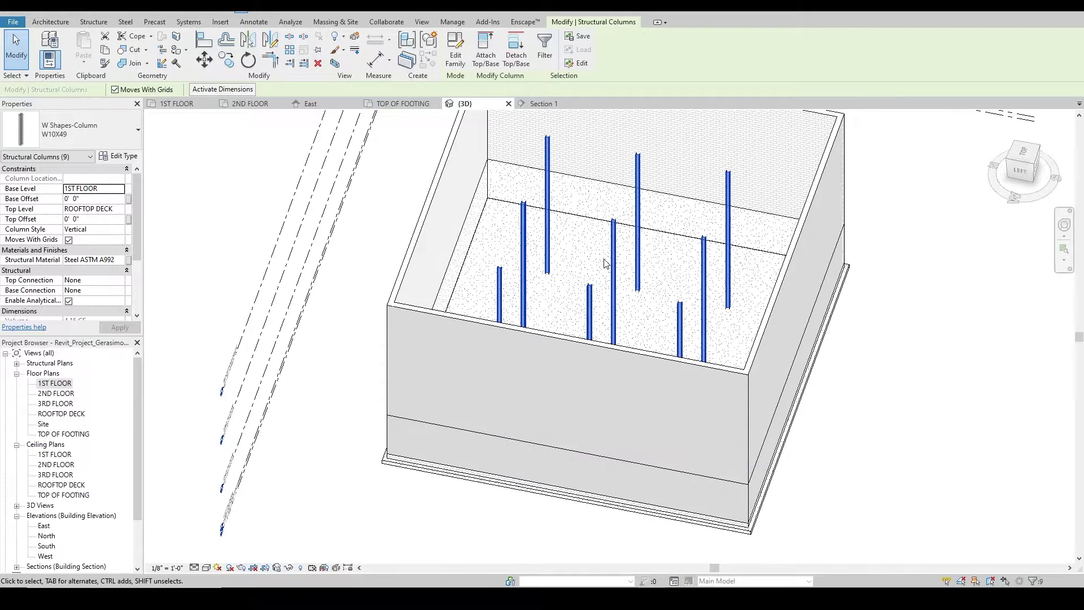
click(123, 190)
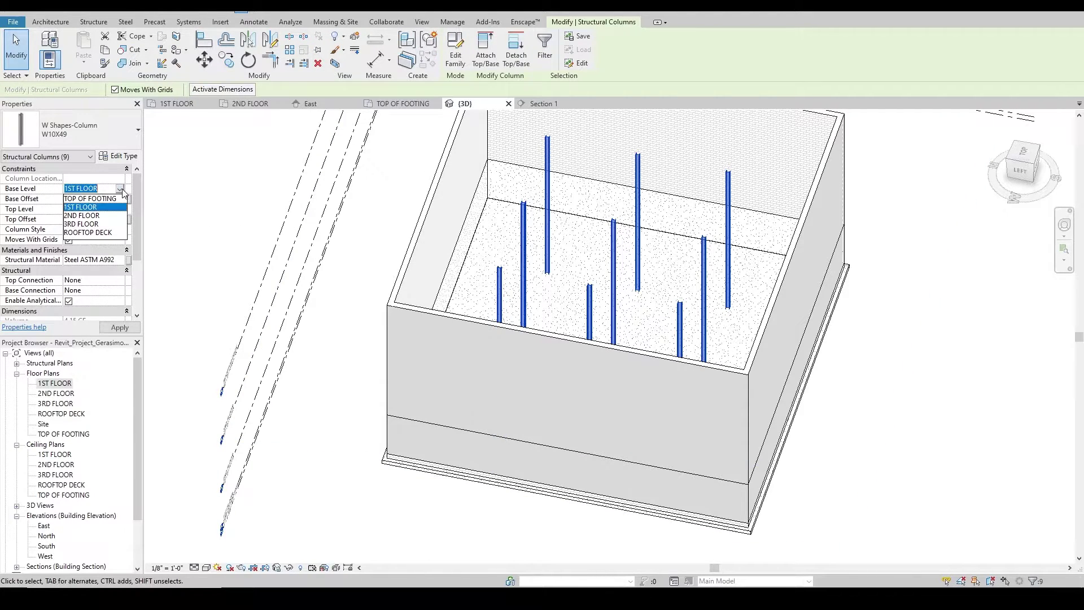
click(116, 199)
click(135, 330)
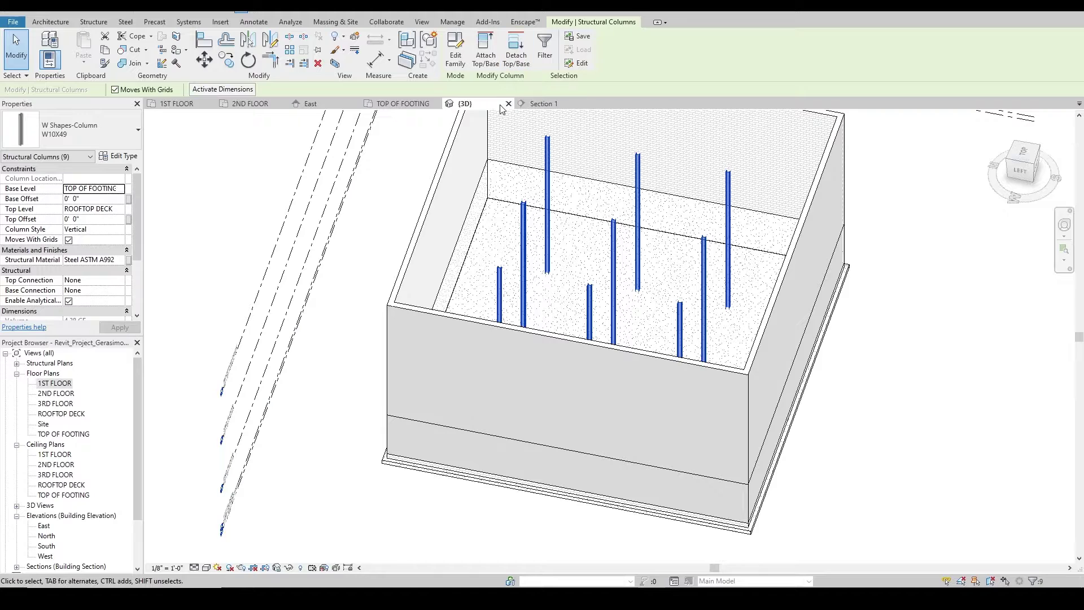
Check Section 1, then show the TOP OF FOOTING plan with Thin Lines turned off
click(544, 104)
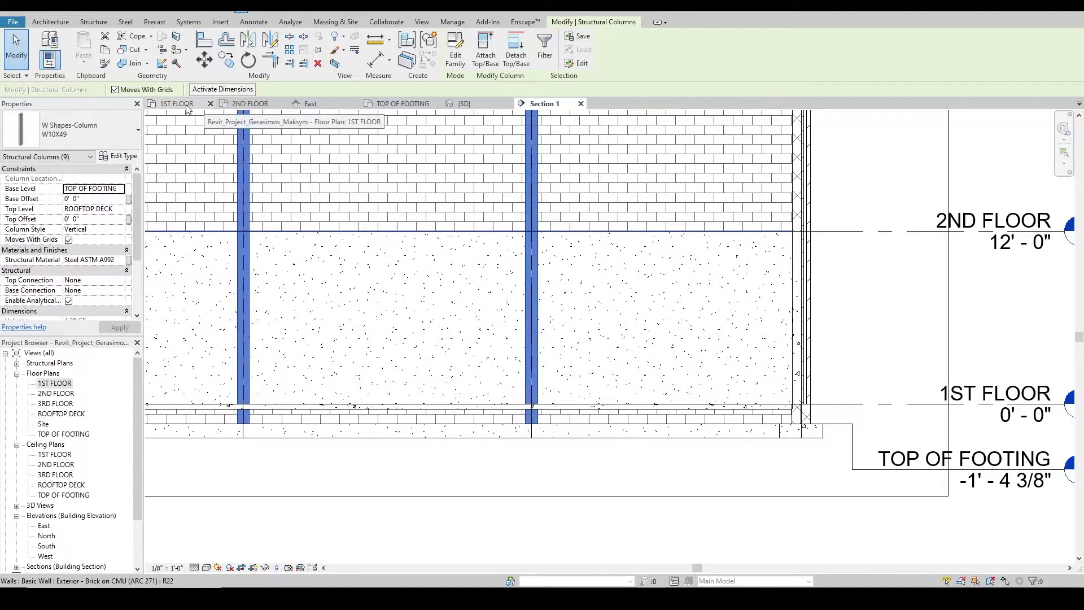
click(399, 104)
scroll(467, 222, up, 5)
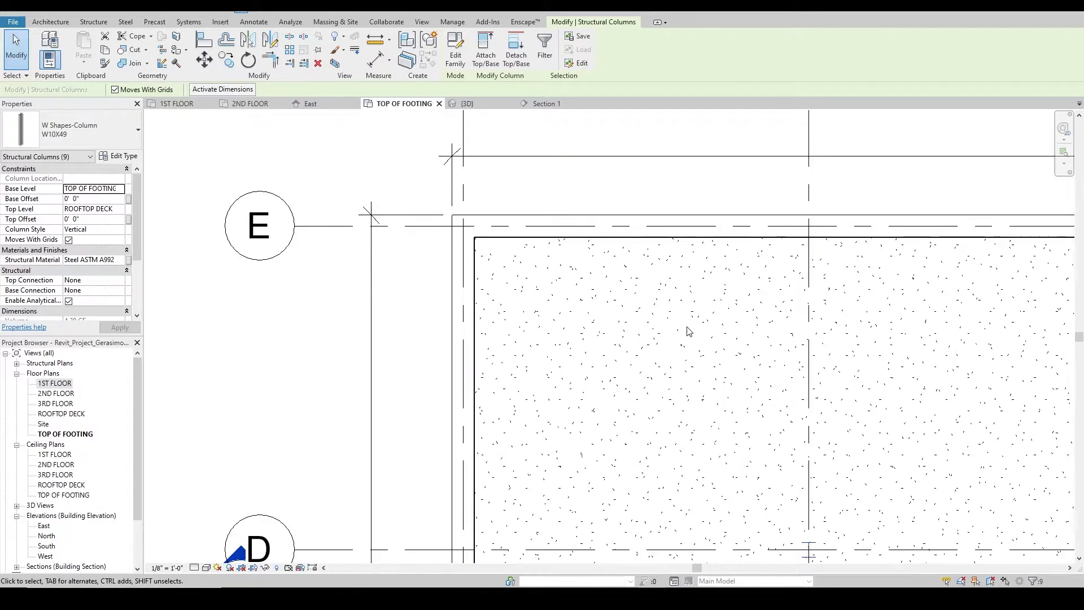
scroll(465, 295, up, 1)
key(Escape)
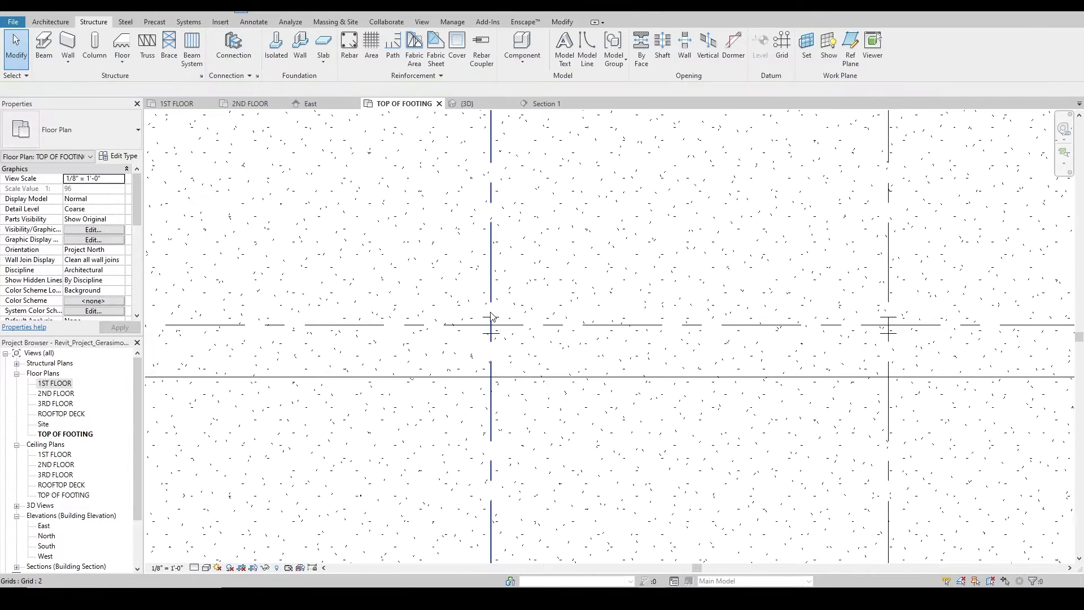
click(245, 11)
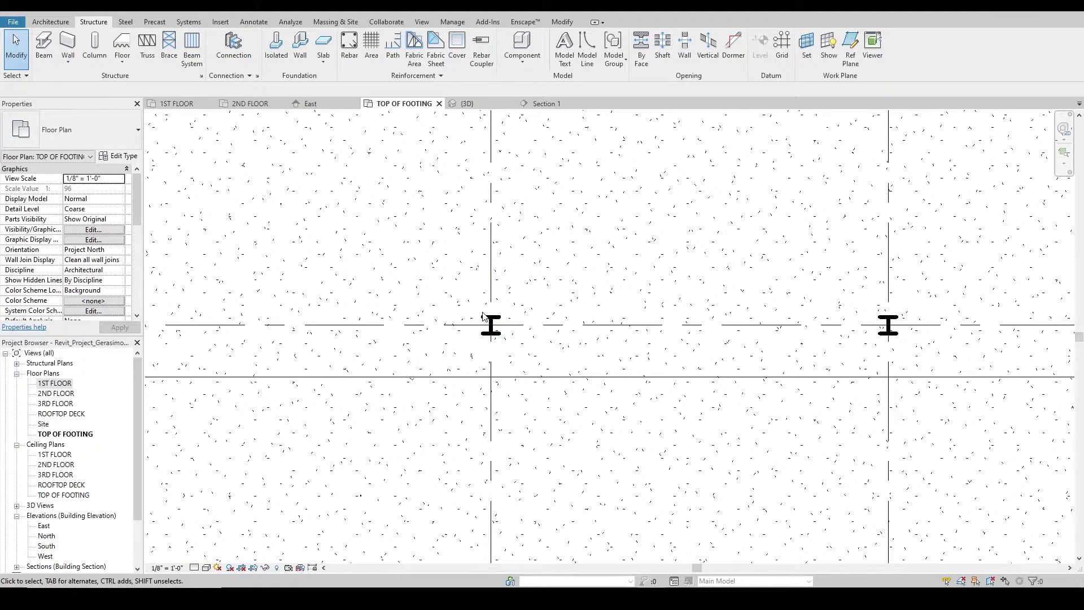
scroll(655, 363, down, 3)
middle_drag(655, 363, 530, 268)
scroll(530, 268, down, 1)
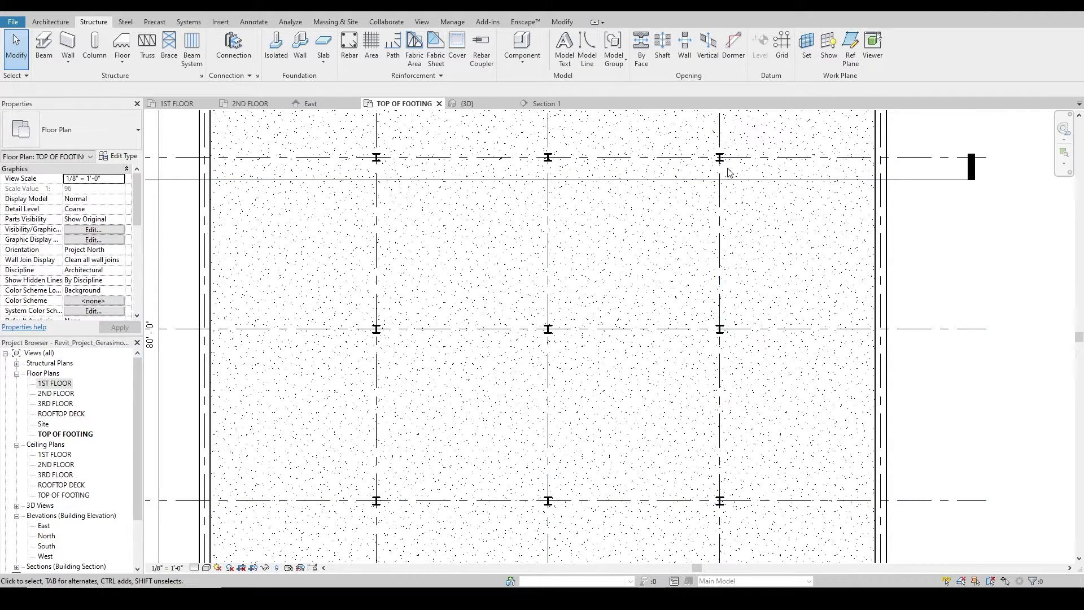
Load Footing-Rectangular.rfa from Structural Foundations for isolated footing placement
click(269, 48)
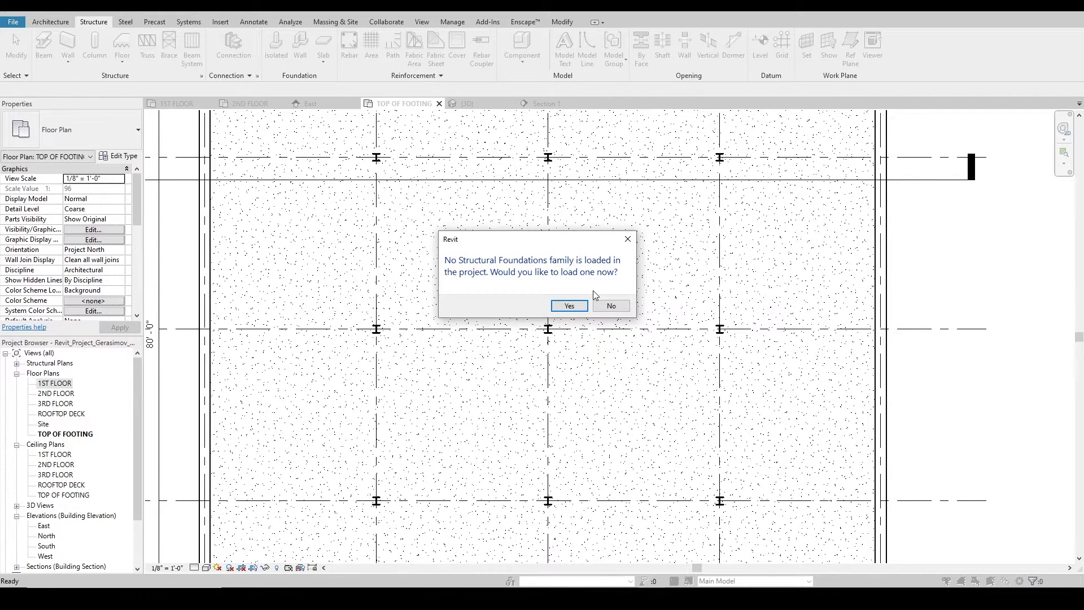
click(566, 305)
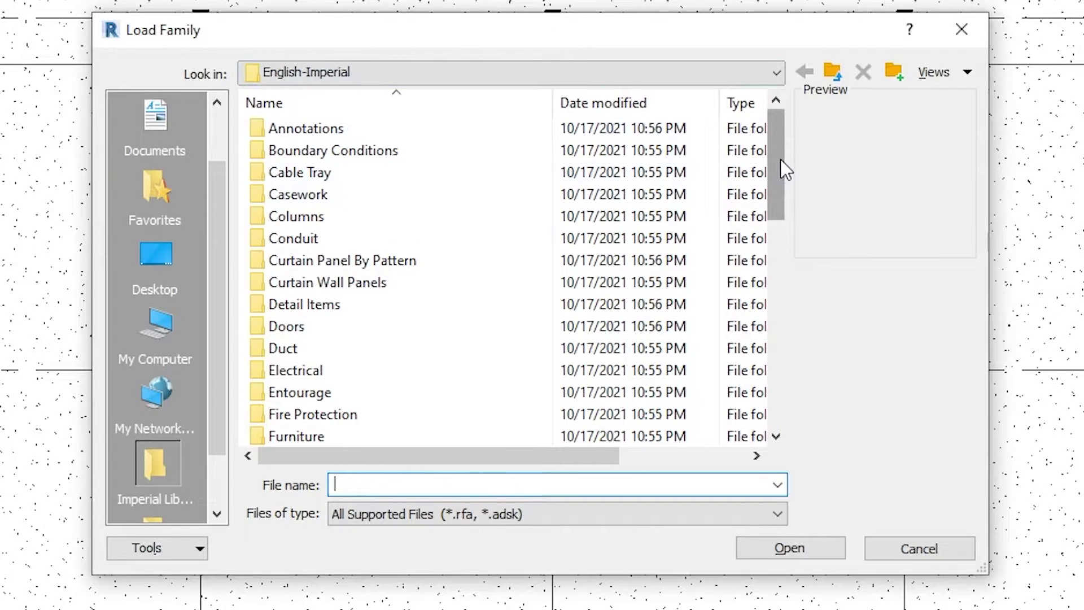
drag(785, 170, 769, 329)
click(423, 332)
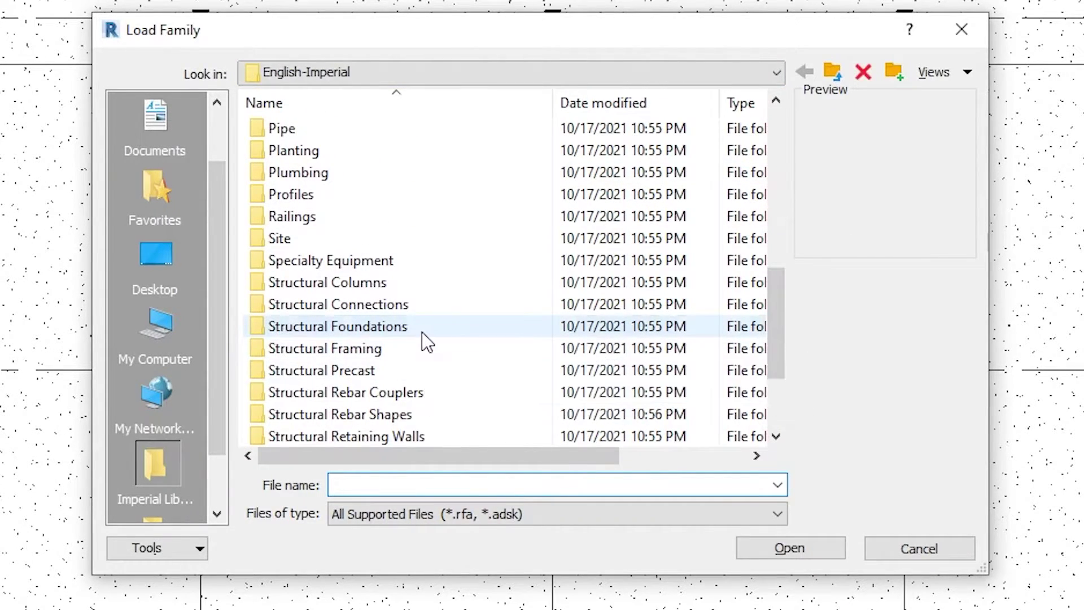
double_click(422, 332)
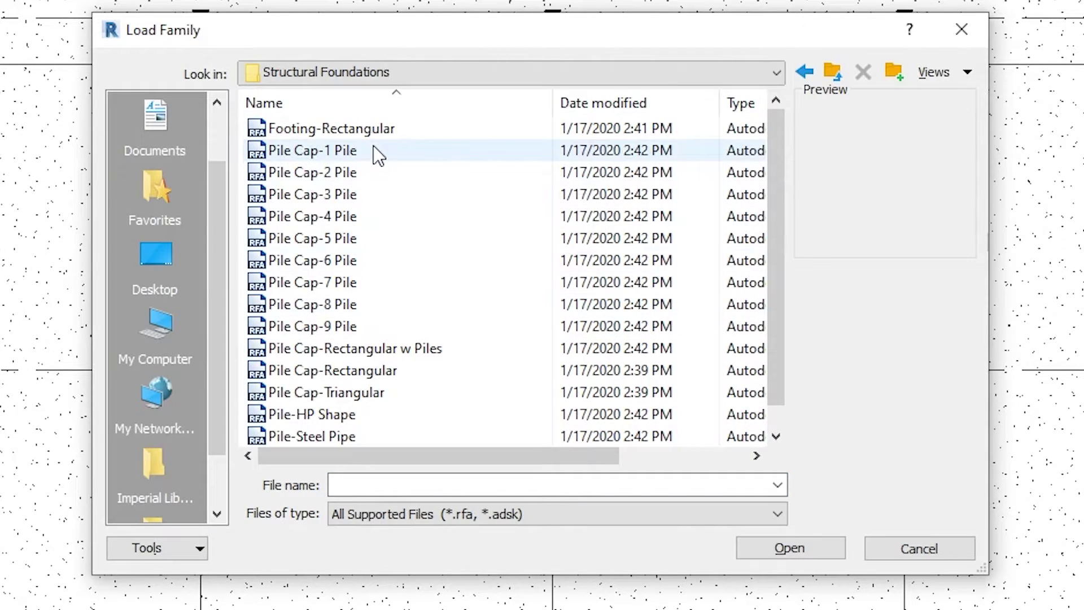
click(386, 133)
click(389, 150)
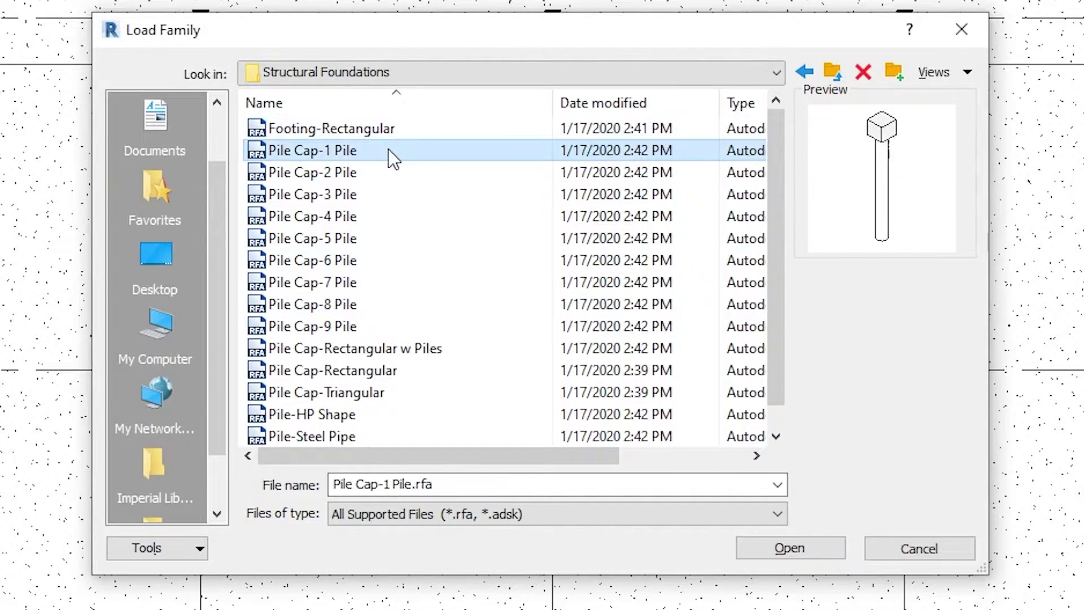
scroll(373, 348, down, 1)
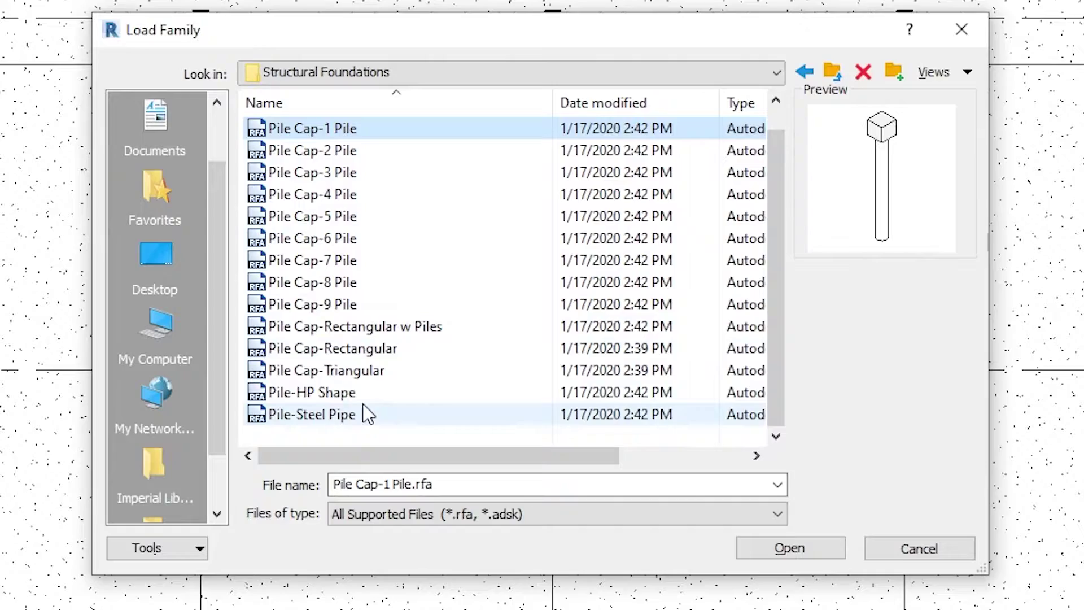
click(372, 328)
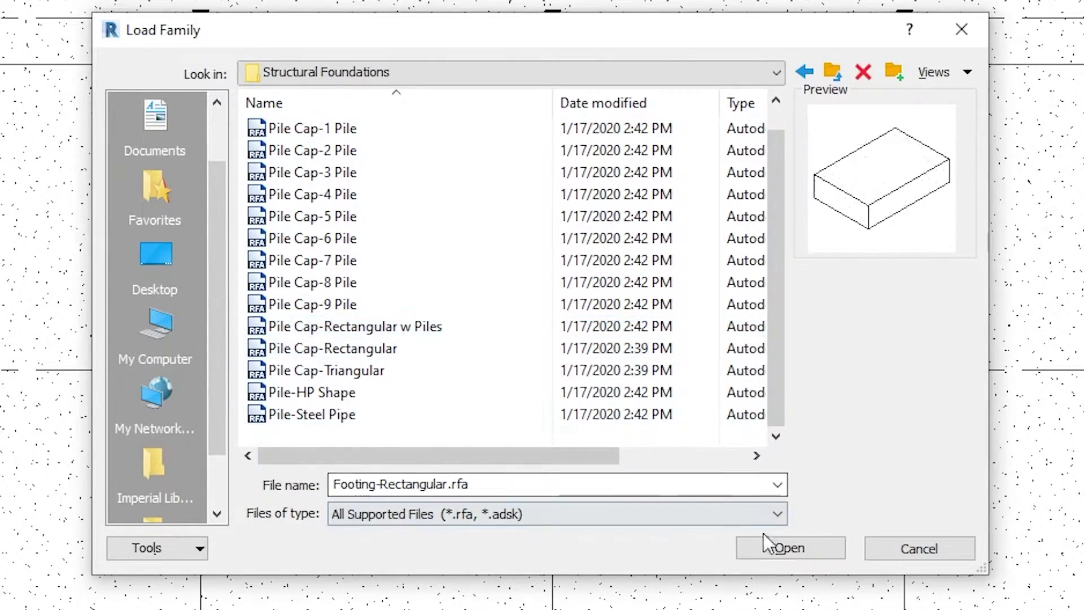
click(766, 548)
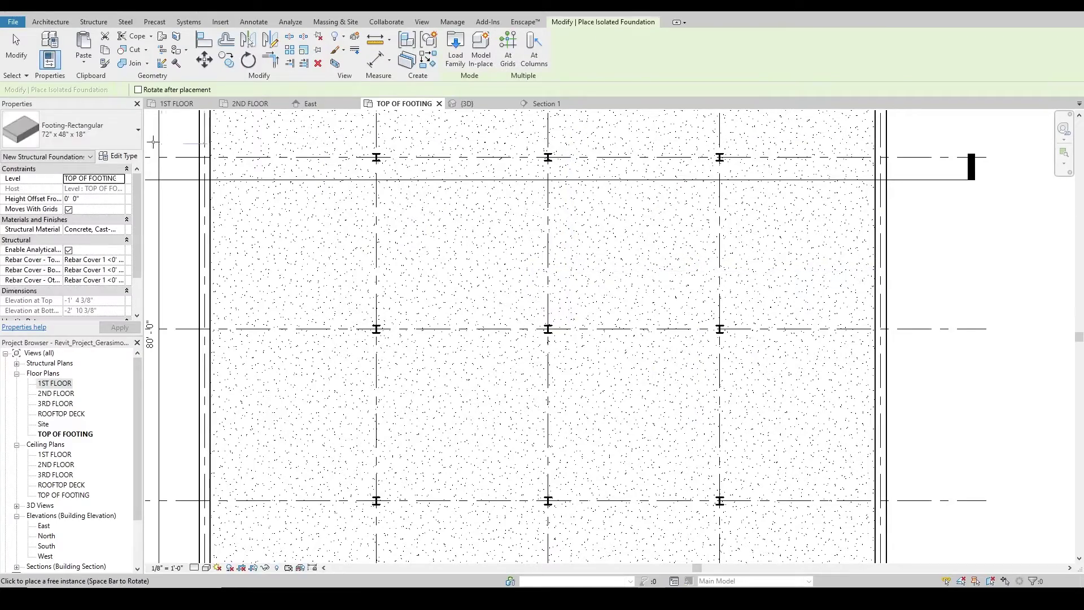
Duplicate the Footing-Rectangular type as a new type named 48x48x12
click(142, 138)
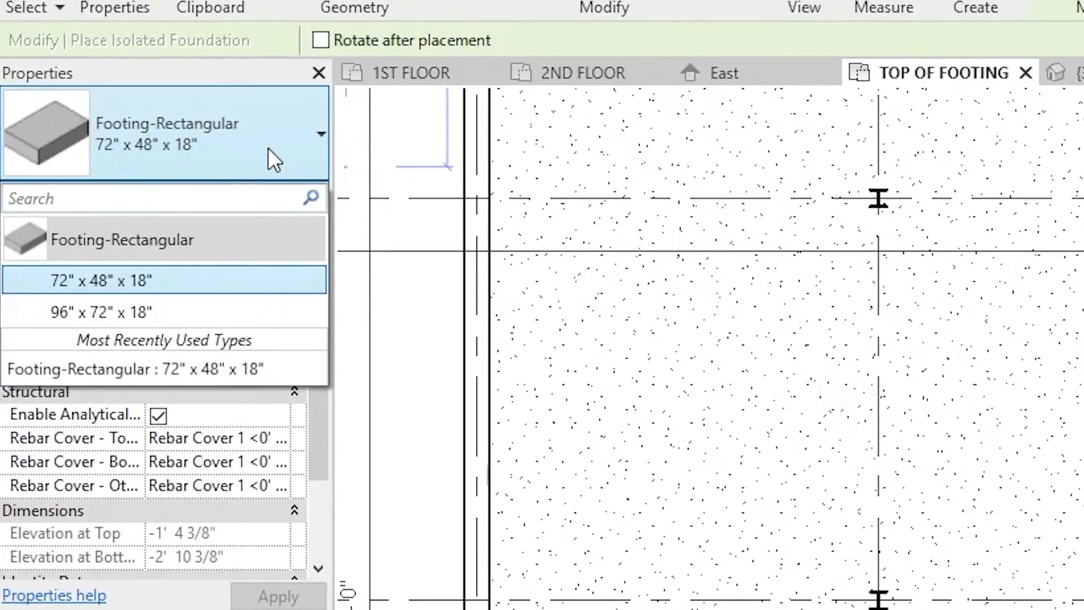
click(242, 74)
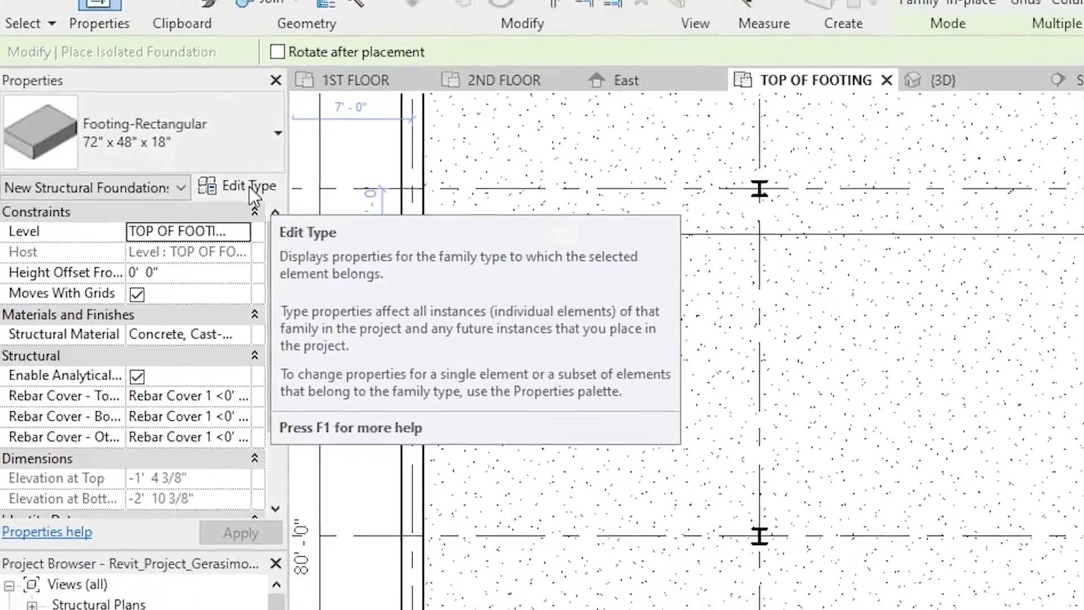
click(287, 196)
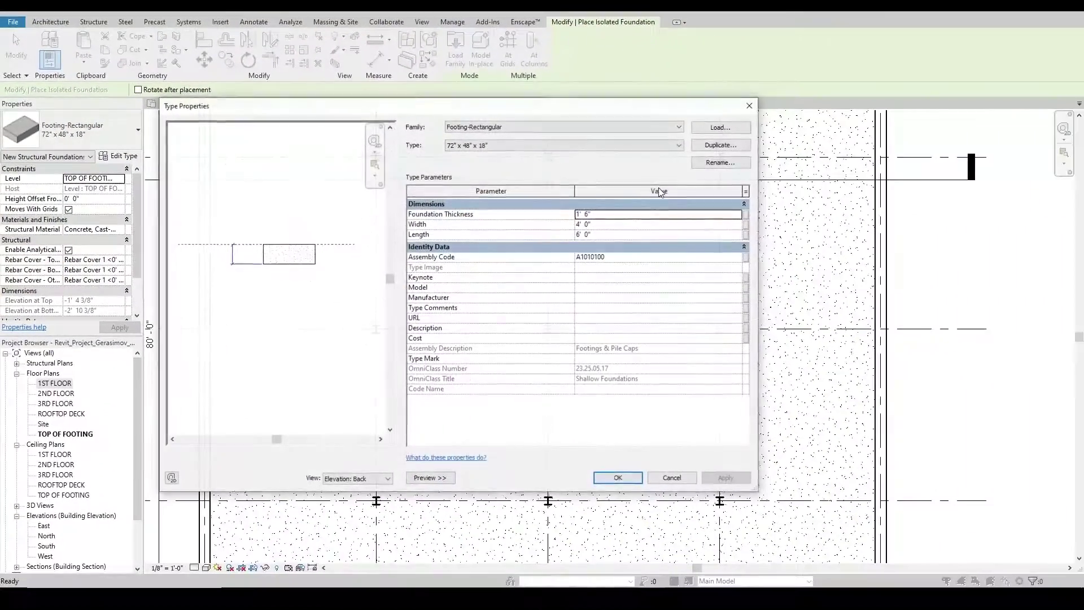
click(721, 145)
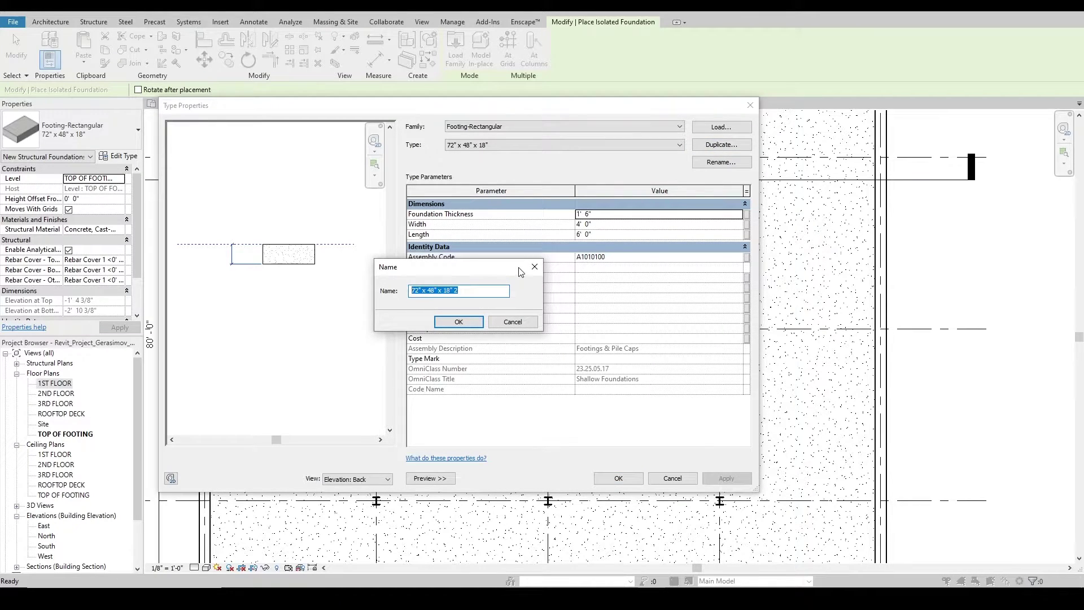
text(48x48x12)
click(452, 322)
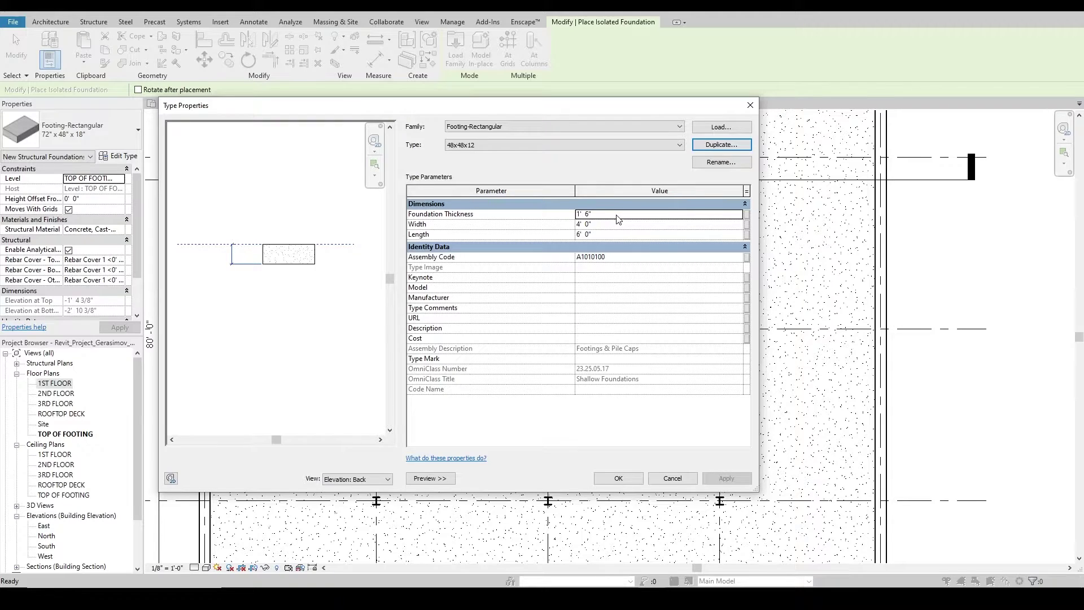
Give the 48x48x12 type a 12" Foundation Thickness and 4' 0" Length, then save it
click(632, 216)
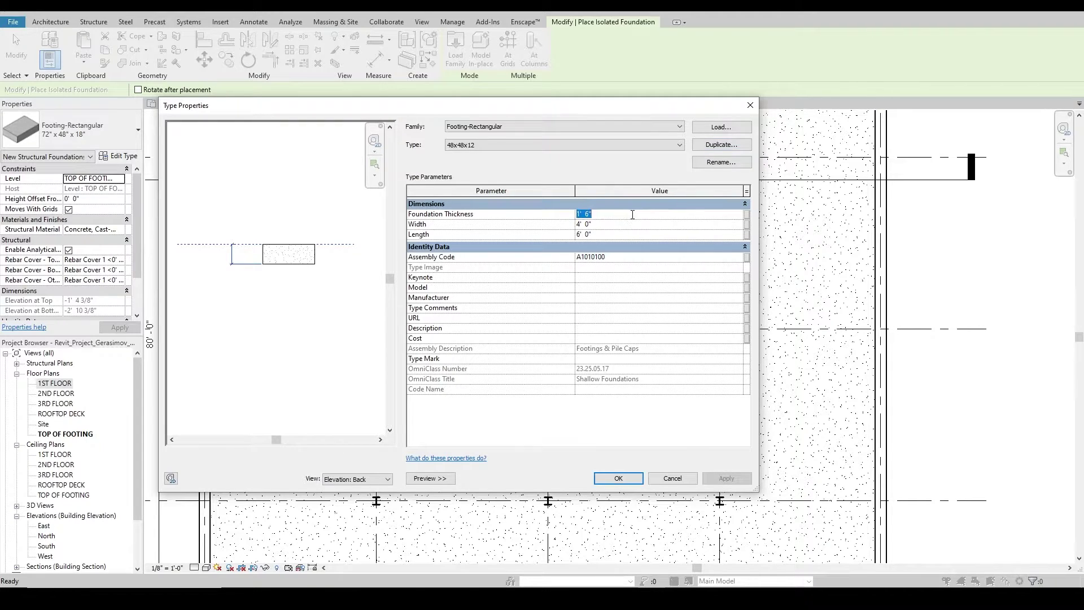
text(12")
key(Return)
click(608, 236)
text(4)
key(Return)
click(619, 478)
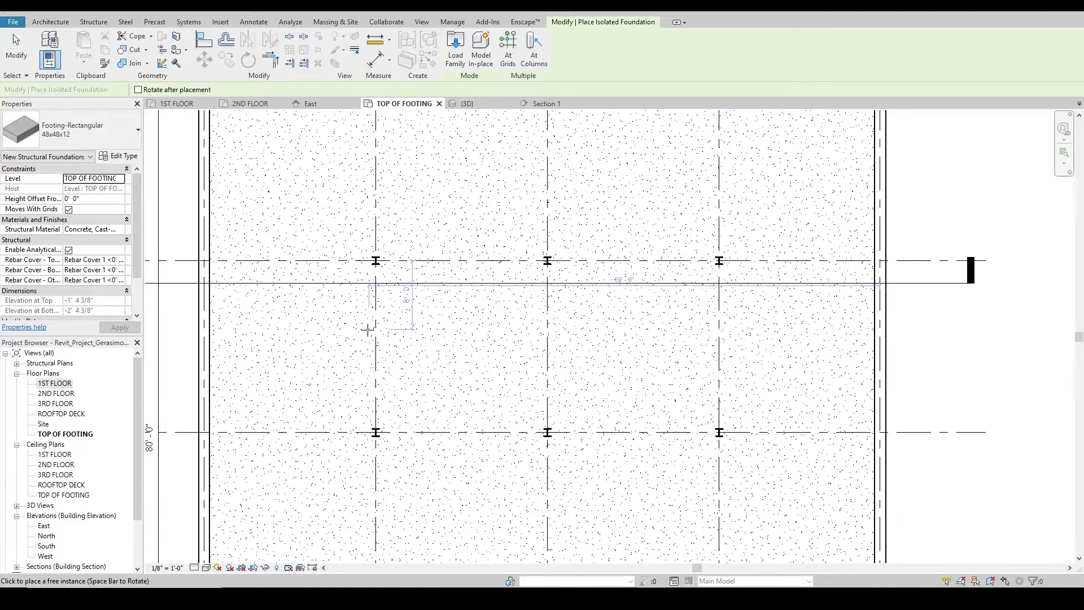
Place isolated footings at the grid intersections along grids D, C and B
key(Escape)
scroll(87, 27, up, 1)
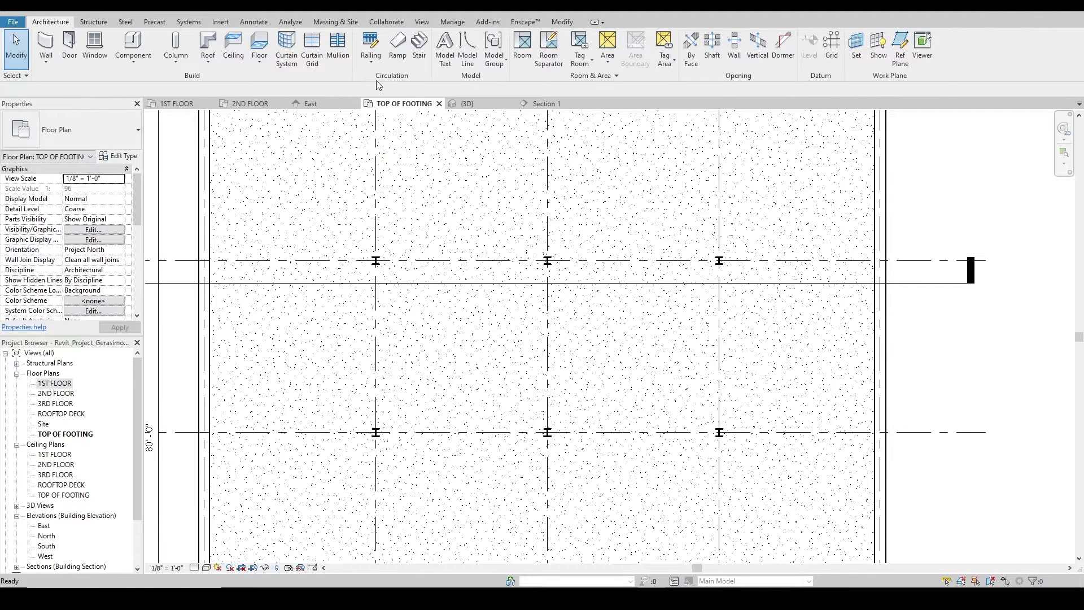
click(93, 22)
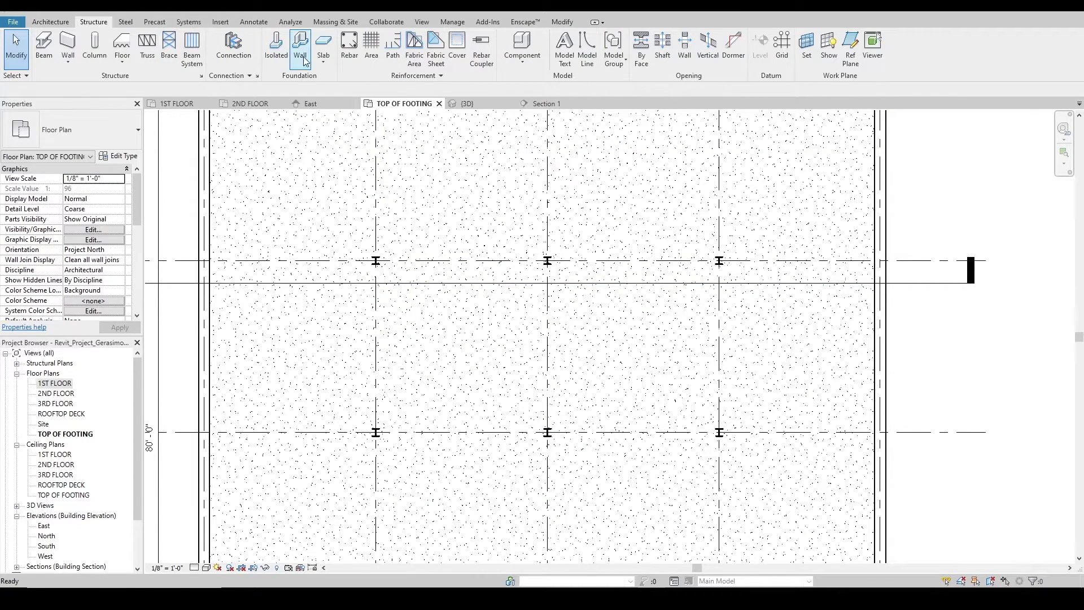
click(277, 48)
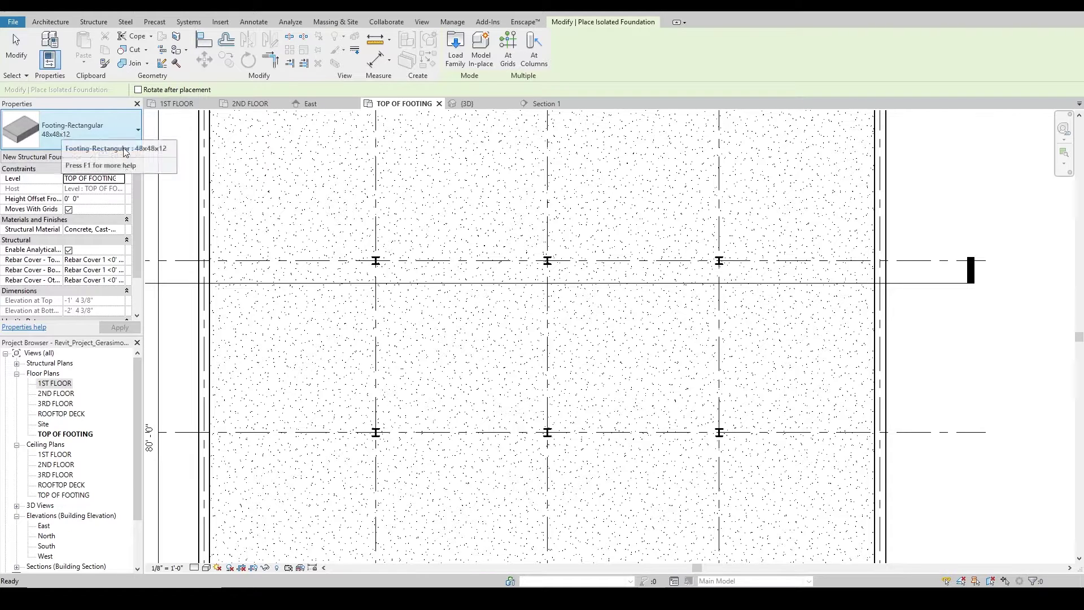
click(508, 52)
scroll(528, 201, down, 3)
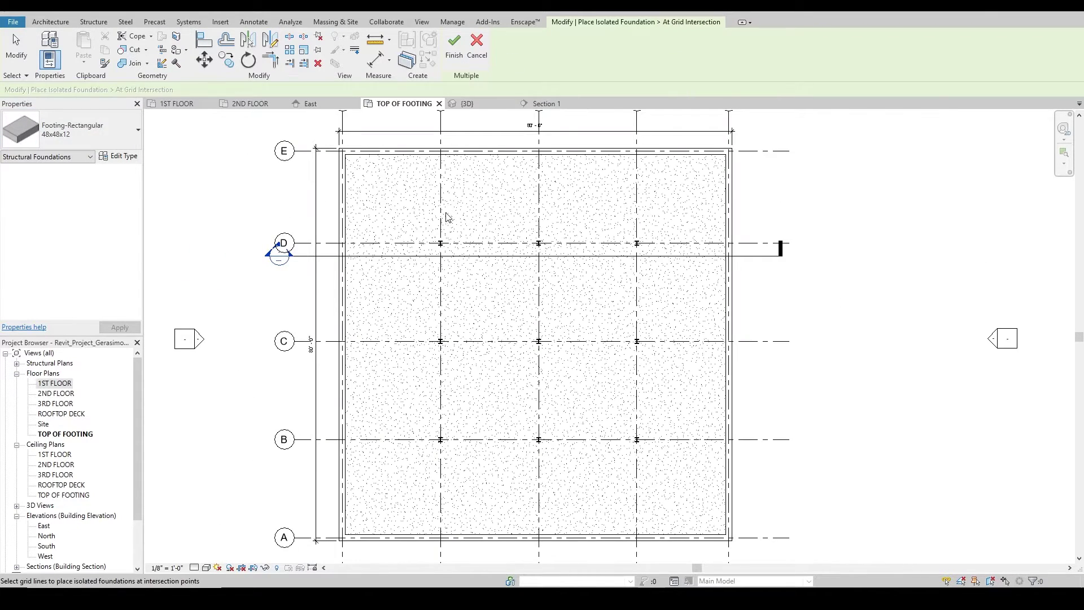
click(481, 244)
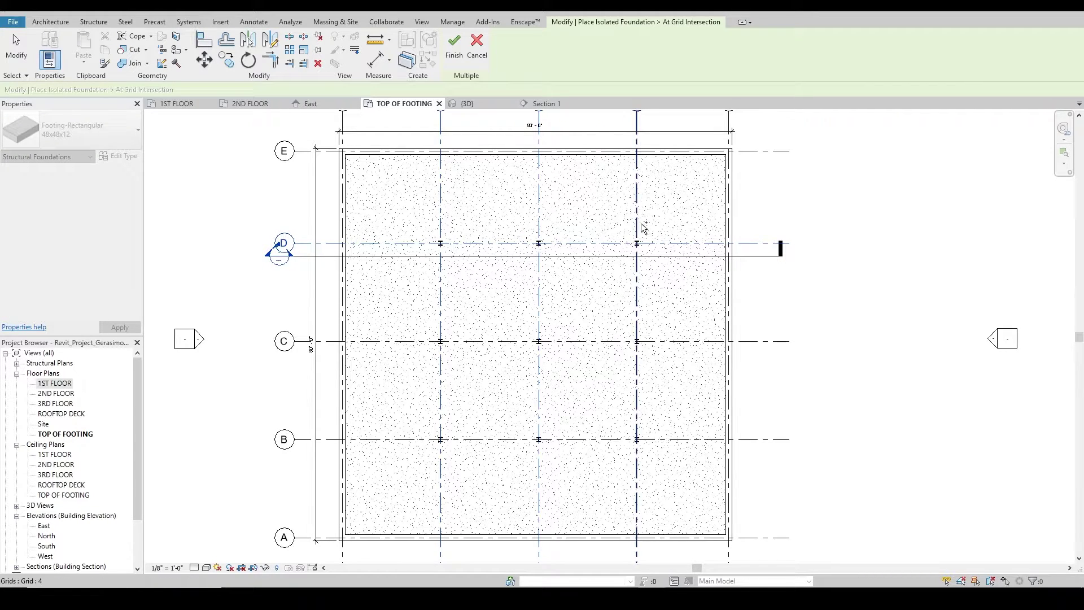
click(675, 341)
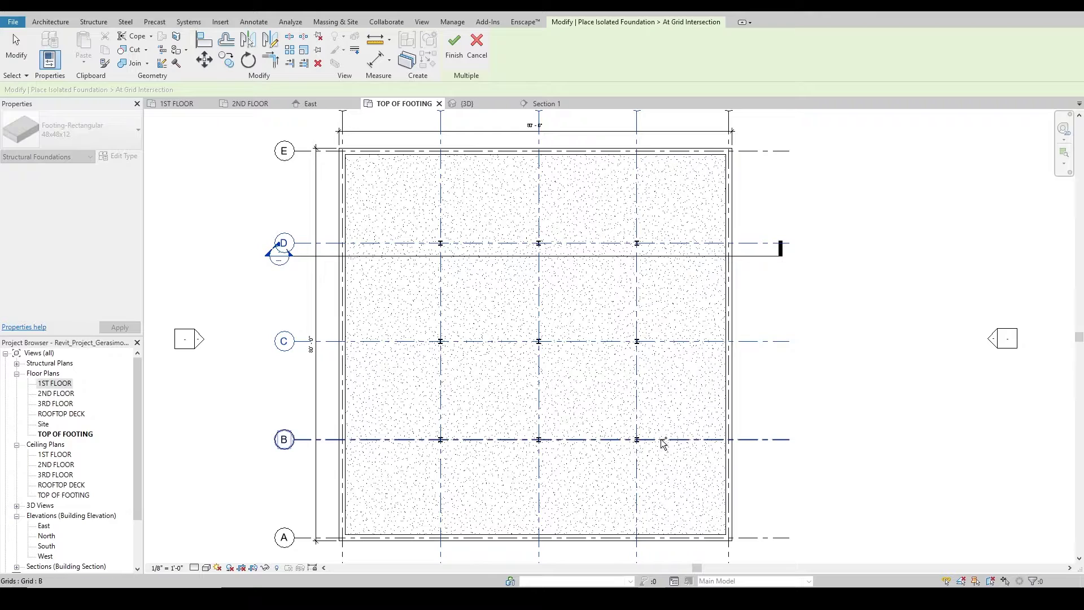
click(639, 443)
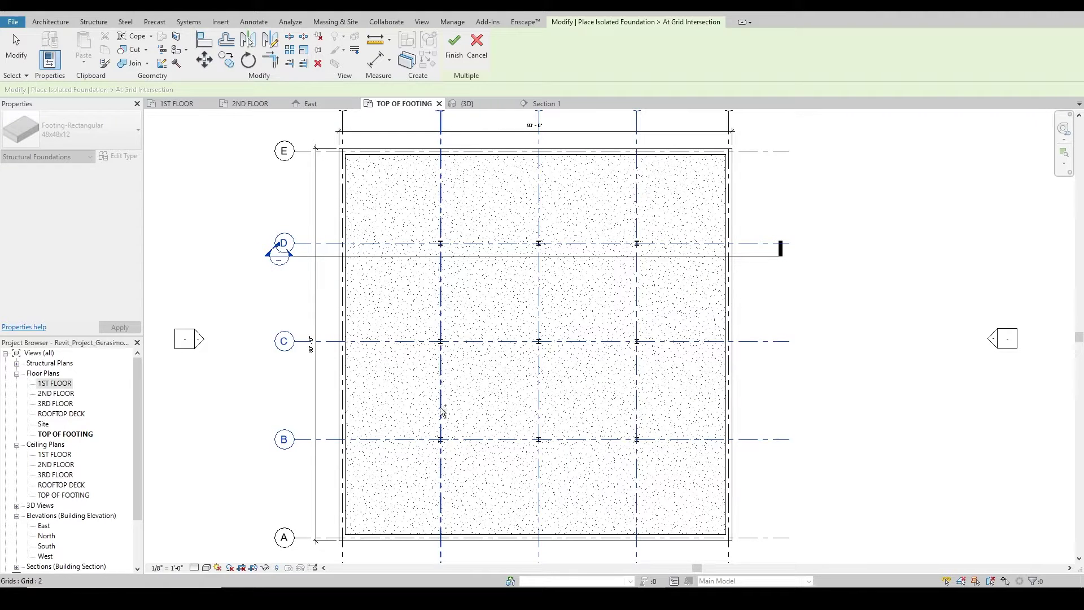
click(454, 48)
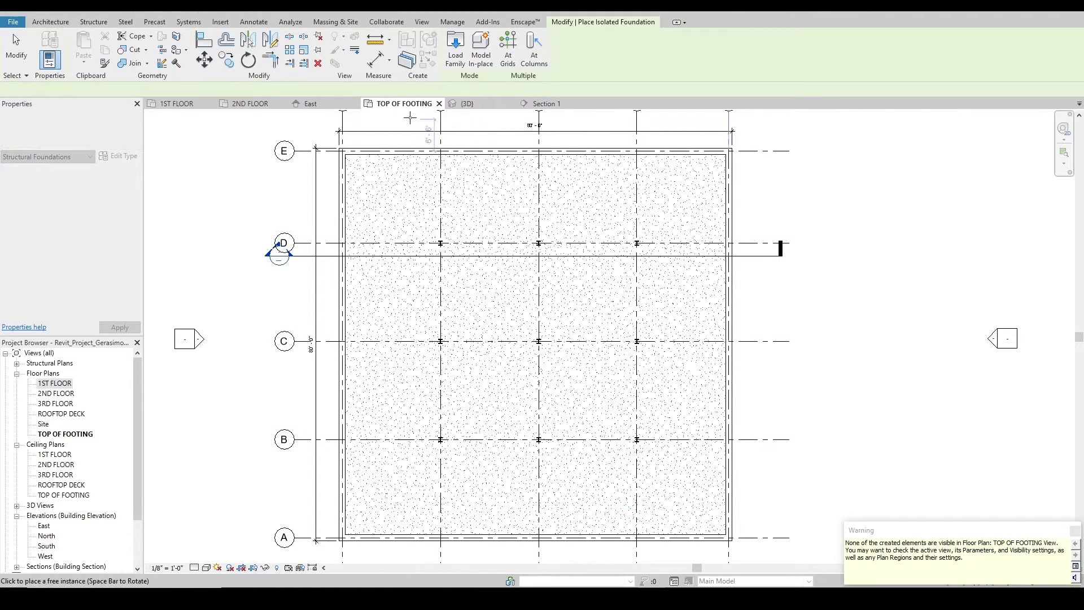
Orbit the {3D} view to inspect the footings from the side and from above
click(473, 104)
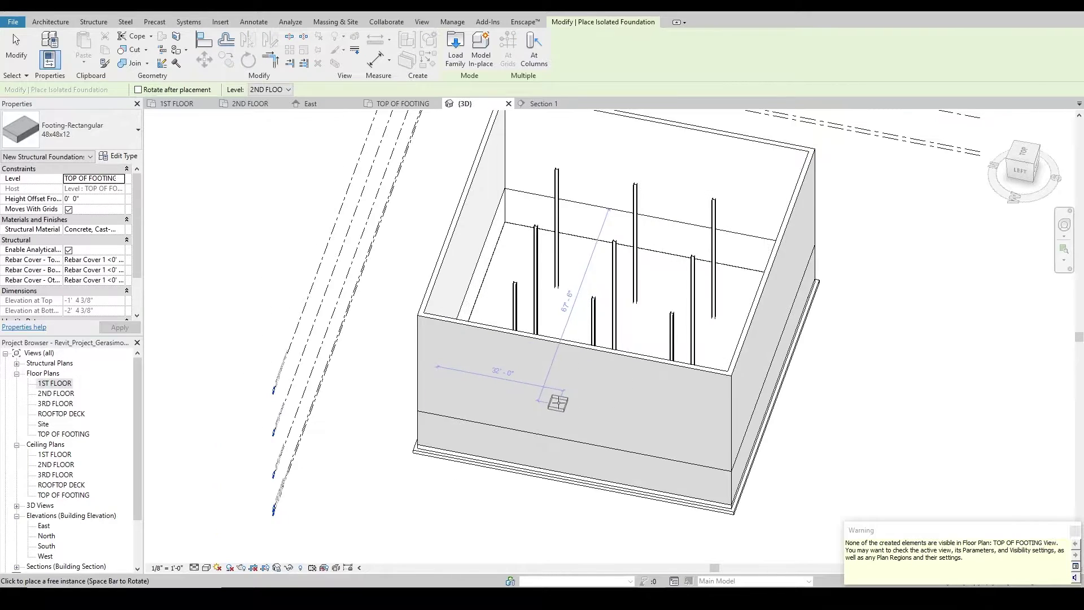
key(Escape)
key(Escape)
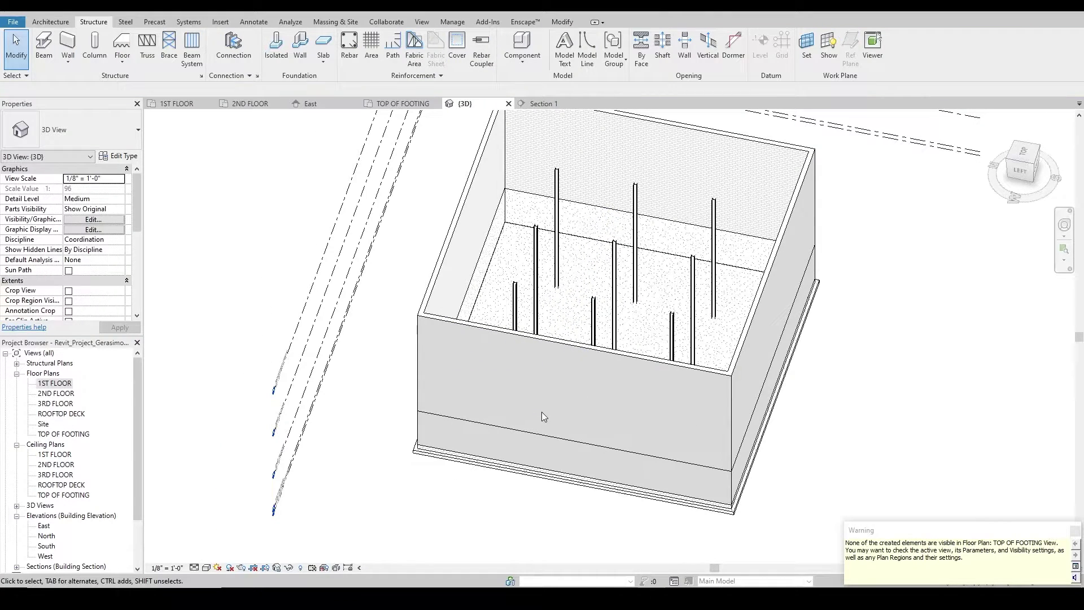
shift+middle_drag(528, 426, 587, 221)
shift+middle_drag(624, 421, 514, 332)
Open Section 1 and zoom out to show the whole building with grids 1–5 and all levels
scroll(497, 380, up, 5)
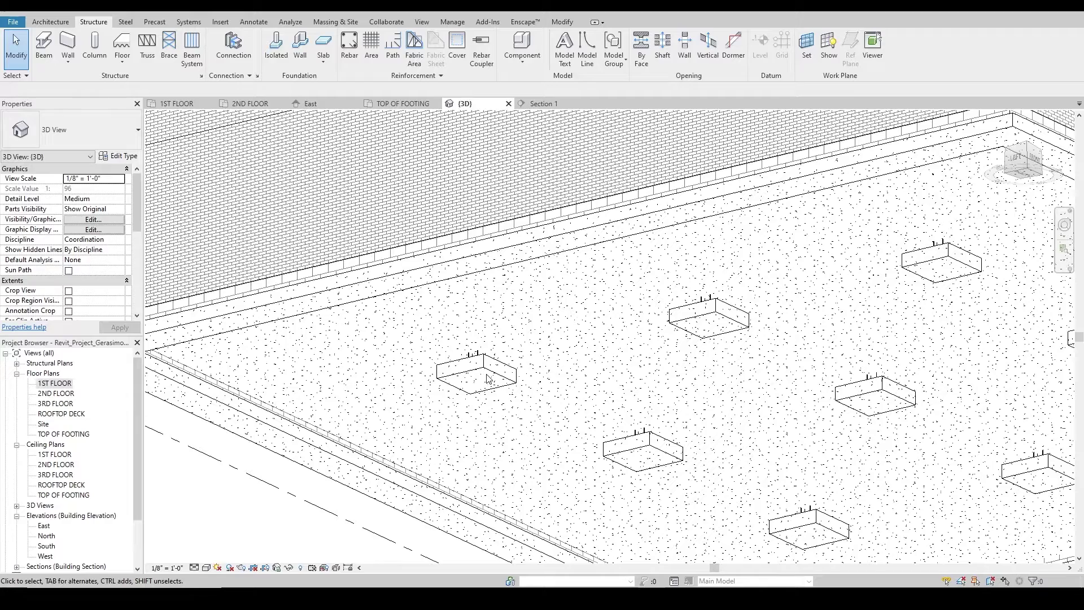
scroll(489, 378, down, 3)
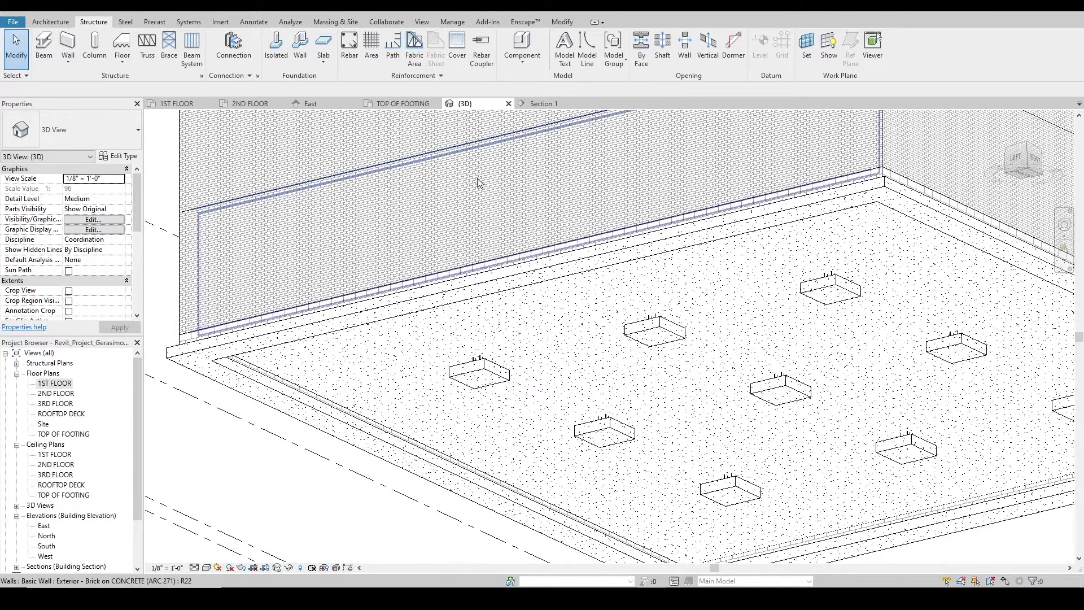
click(542, 104)
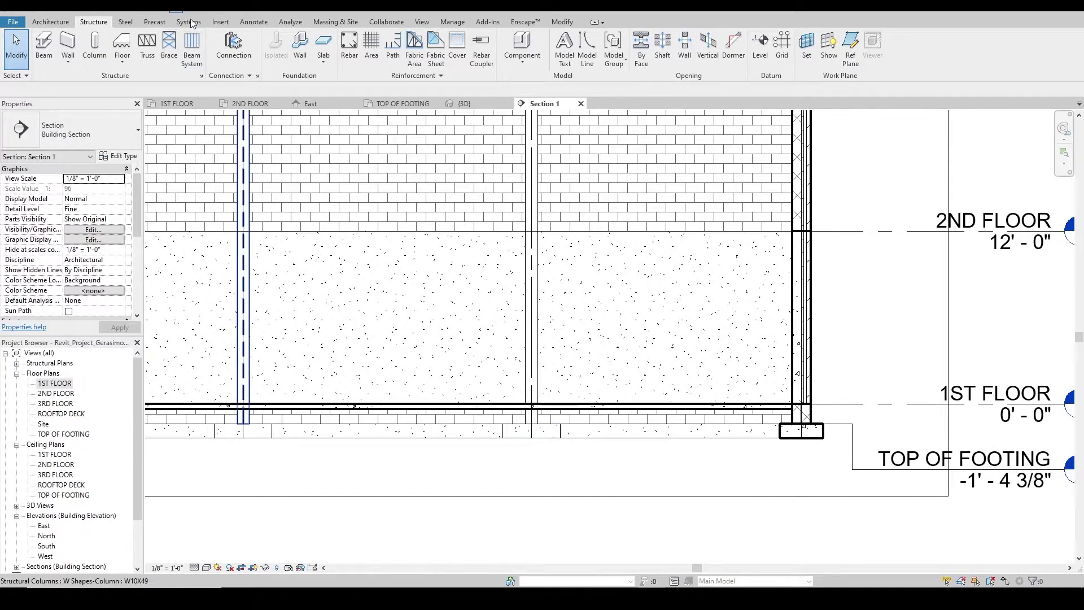
scroll(636, 518, down, 5)
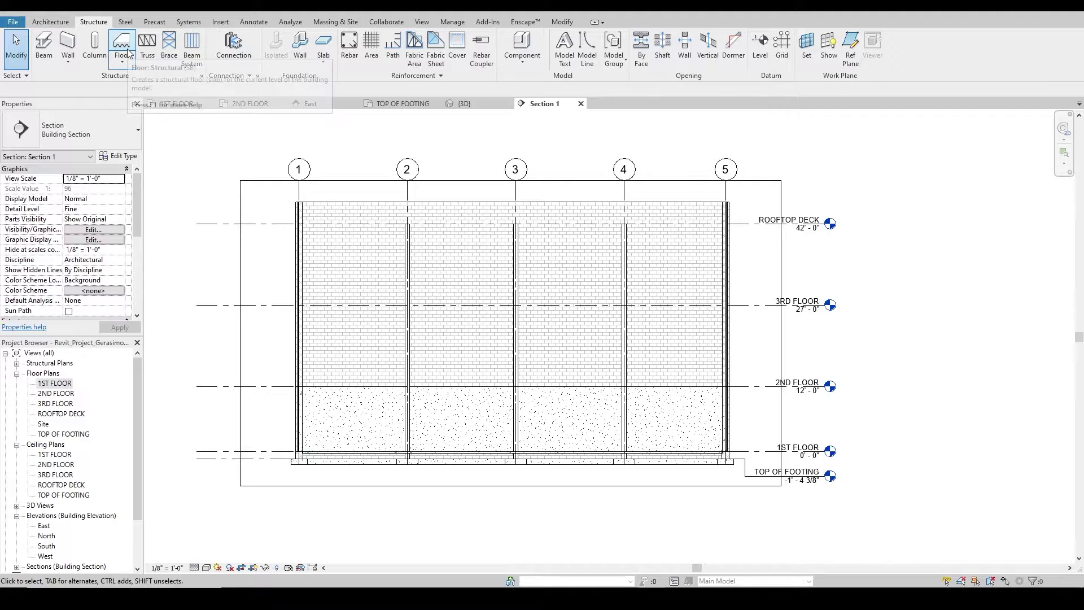
Start a floor on the 2ND FLOOR plan using the 3" LW Concrete on 2" Metal Deck type
click(238, 108)
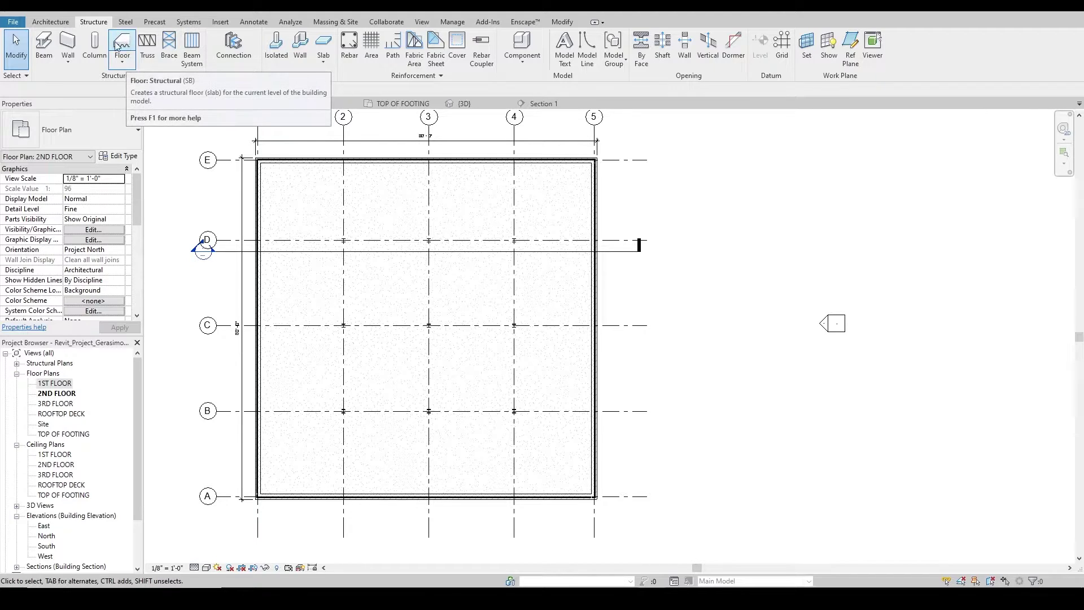
click(50, 21)
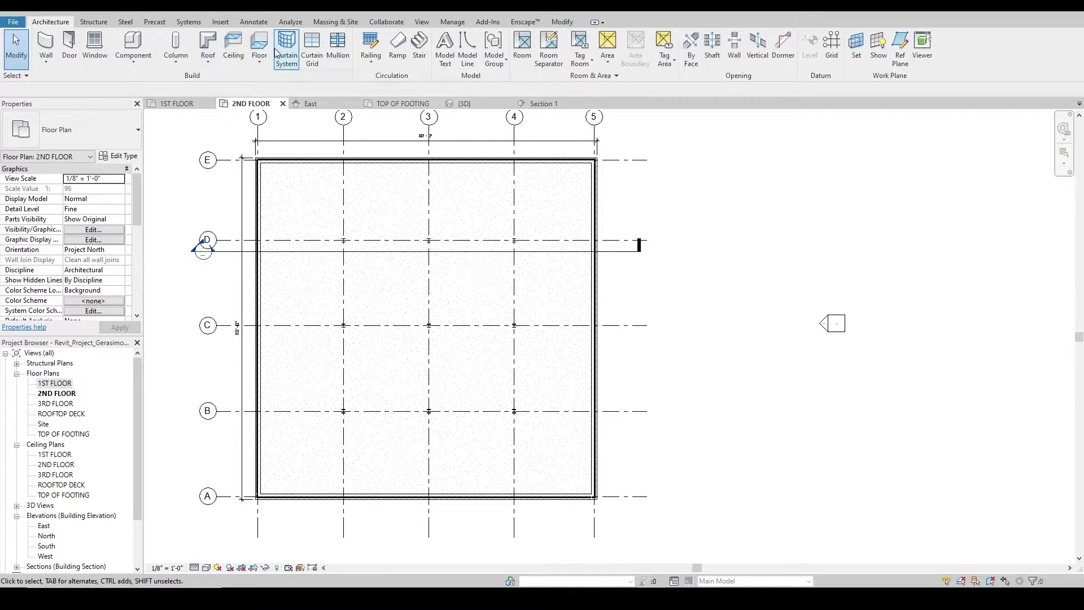
key(Return)
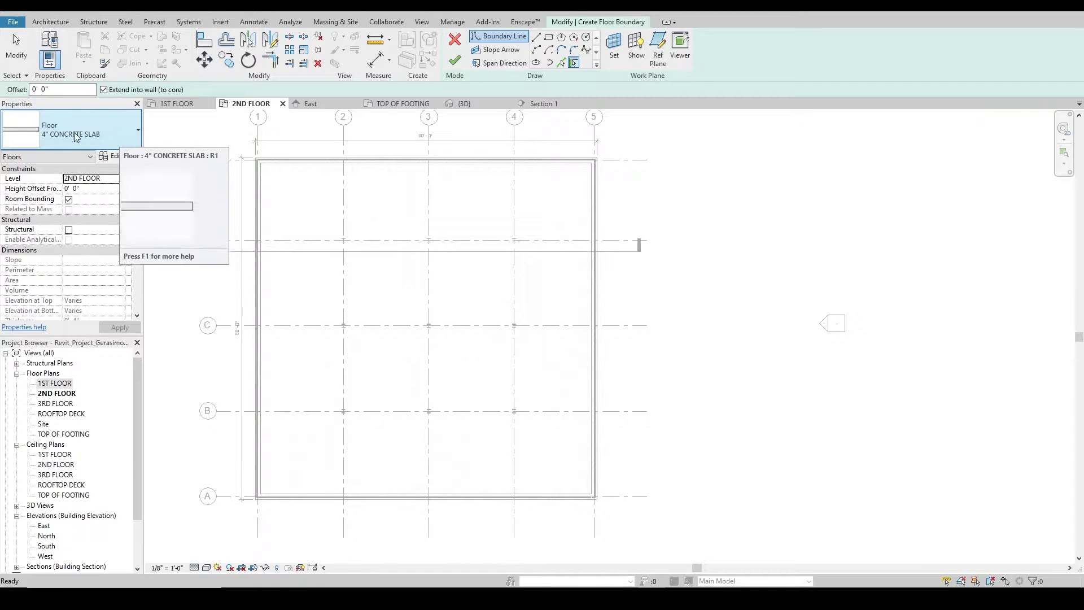
click(107, 129)
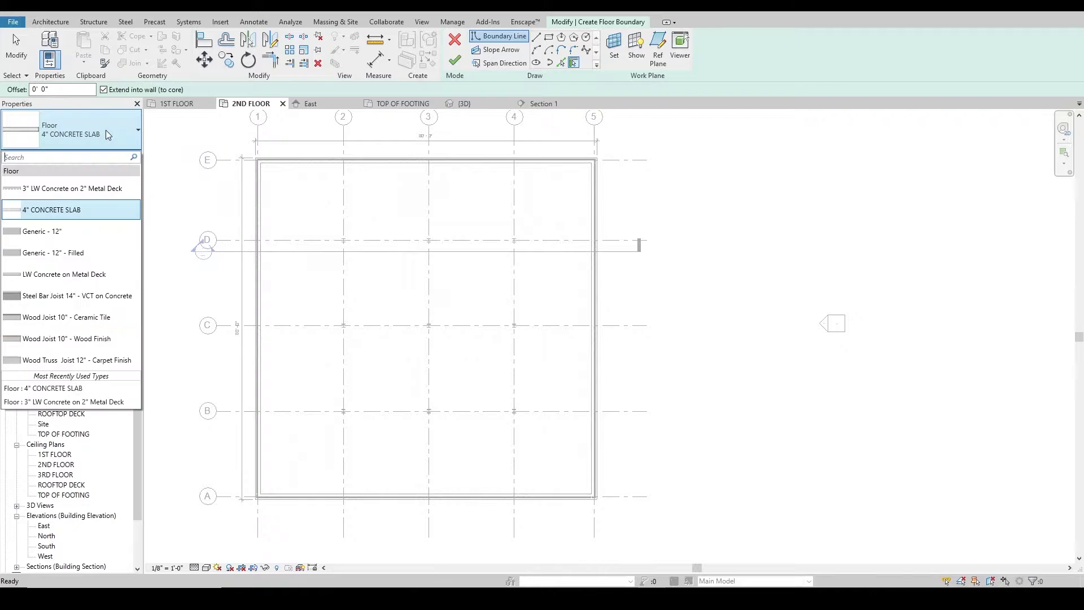
mouse_move(102, 193)
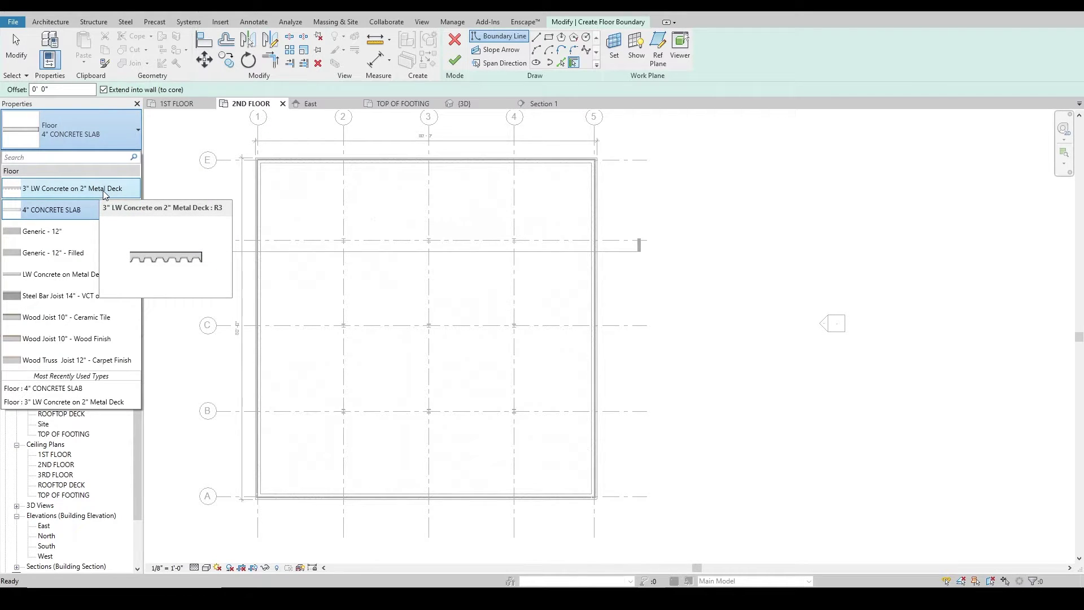
click(104, 192)
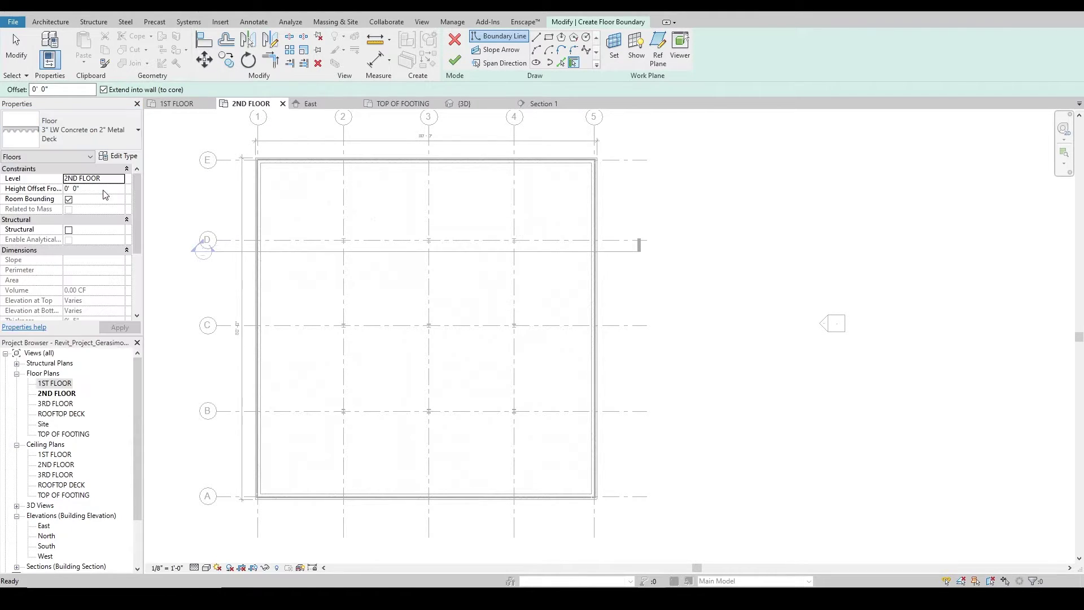
click(121, 158)
click(618, 213)
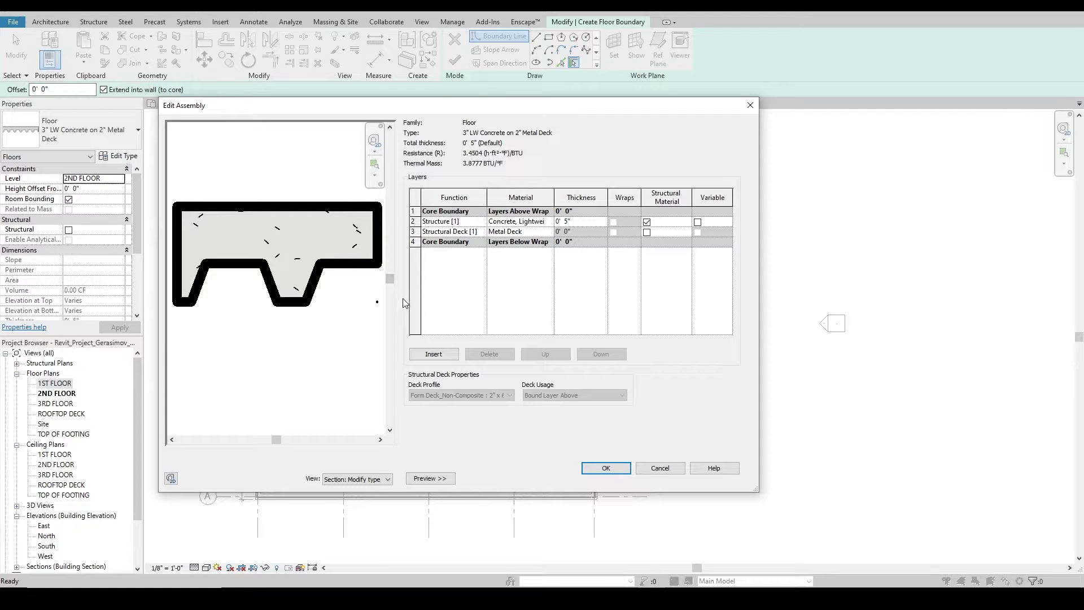
click(605, 467)
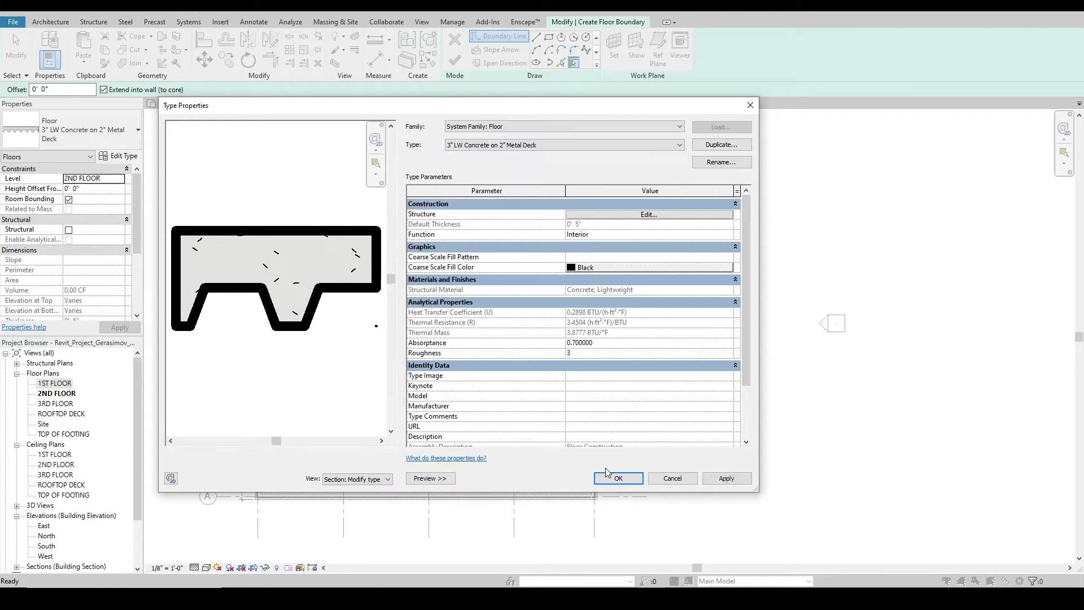
click(619, 477)
Sketch a rectangular floor boundary between opposite wall corners, finish it, and leave walls unattached
scroll(280, 167, up, 2)
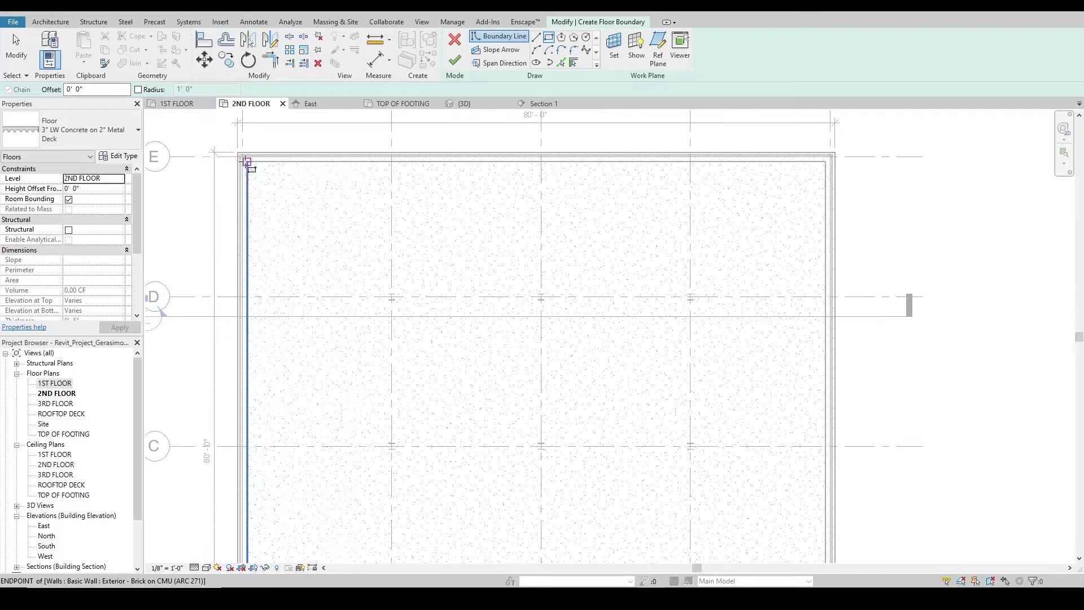
click(247, 162)
scroll(452, 184, down, 2)
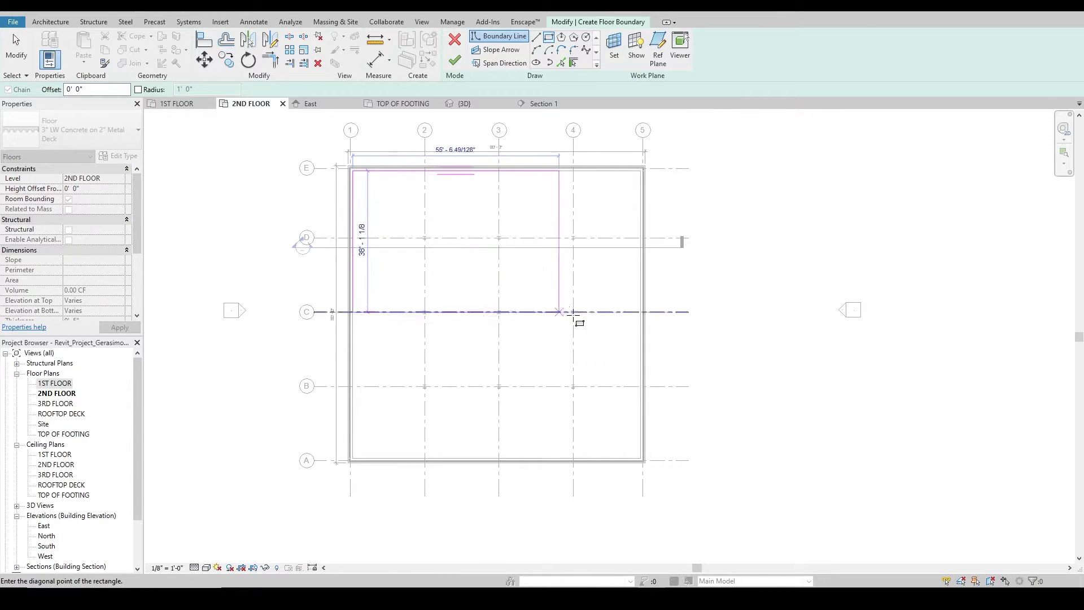
click(642, 460)
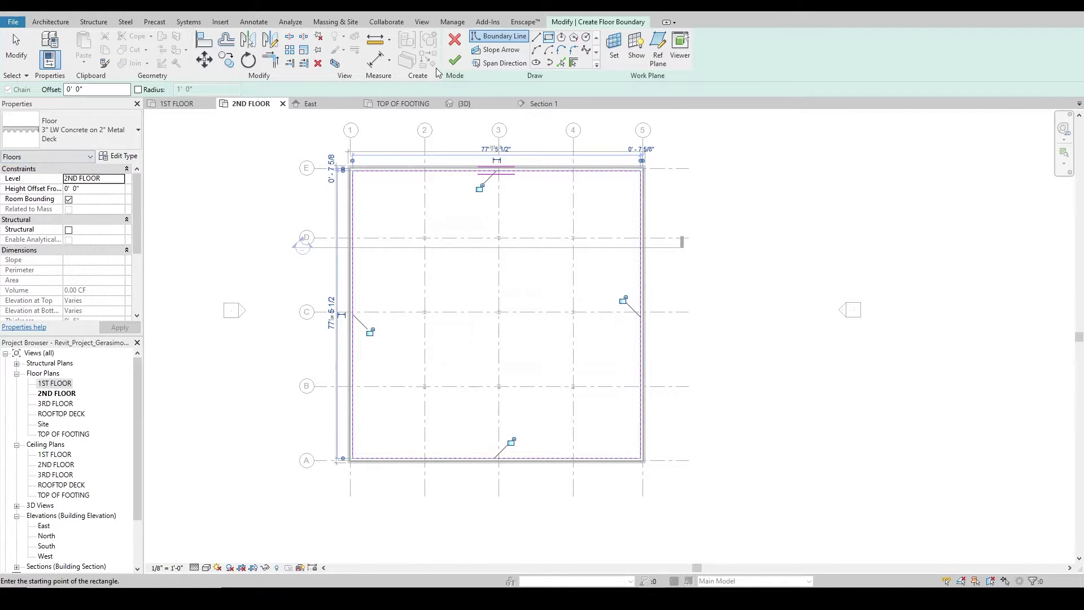
click(455, 63)
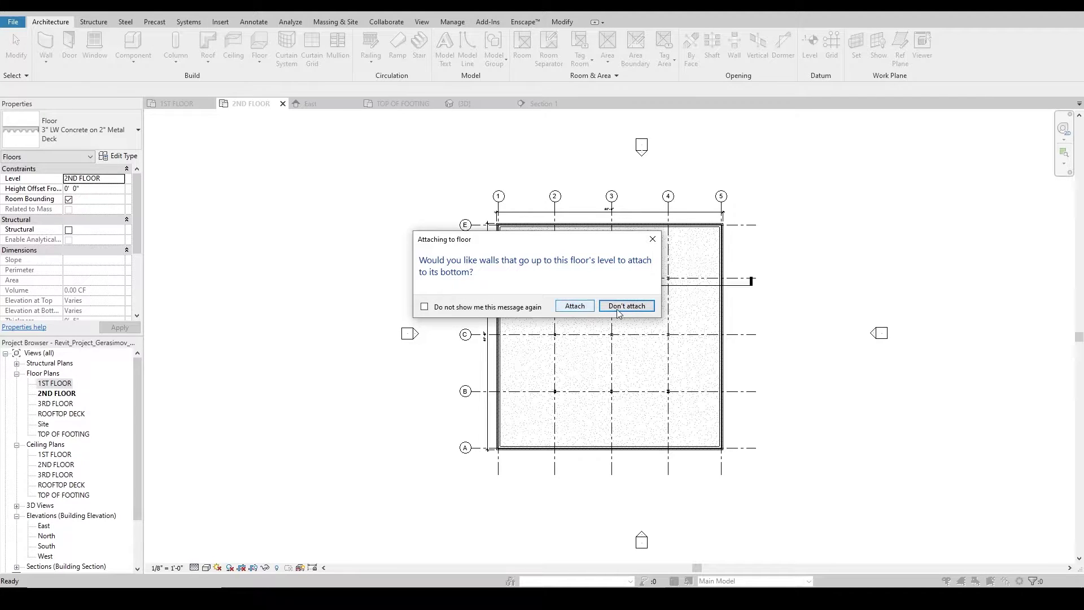
click(631, 309)
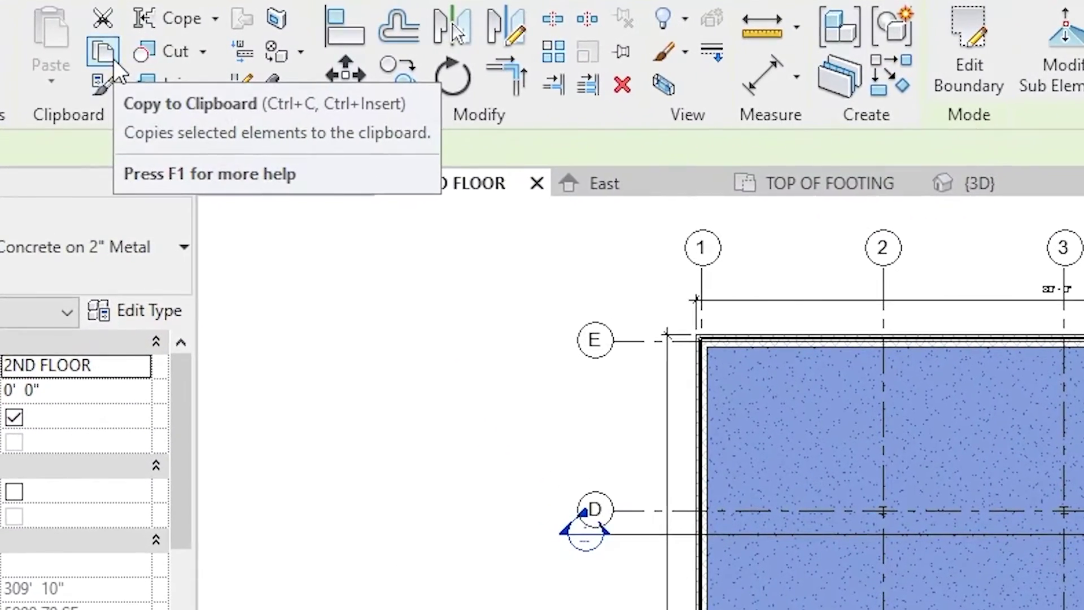
Copy the deck floor and paste it aligned to the 3RD FLOOR and ROOFTOP DECK levels
click(112, 61)
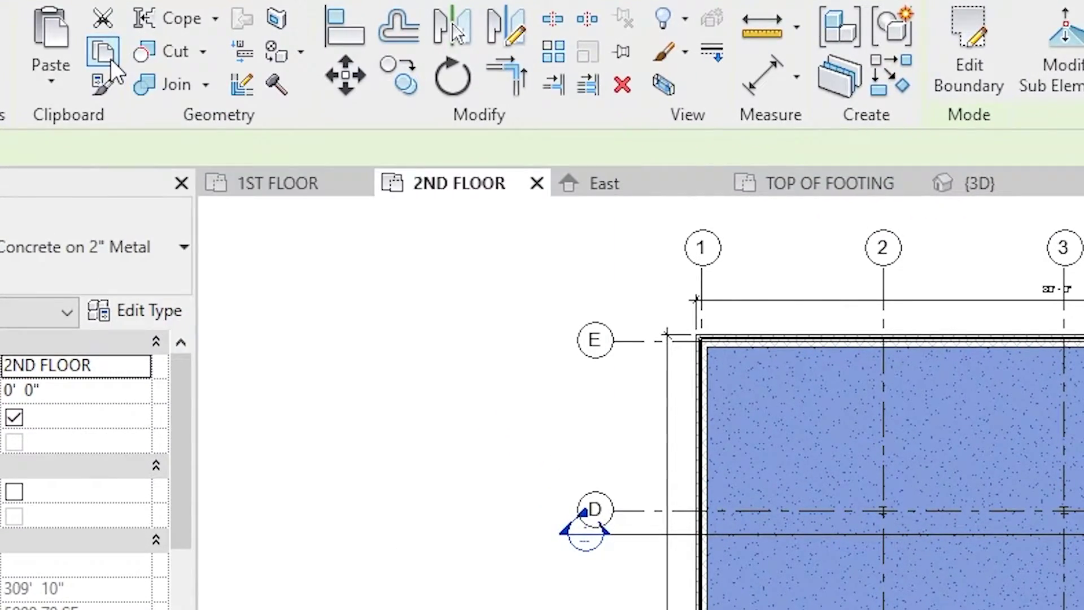
click(50, 82)
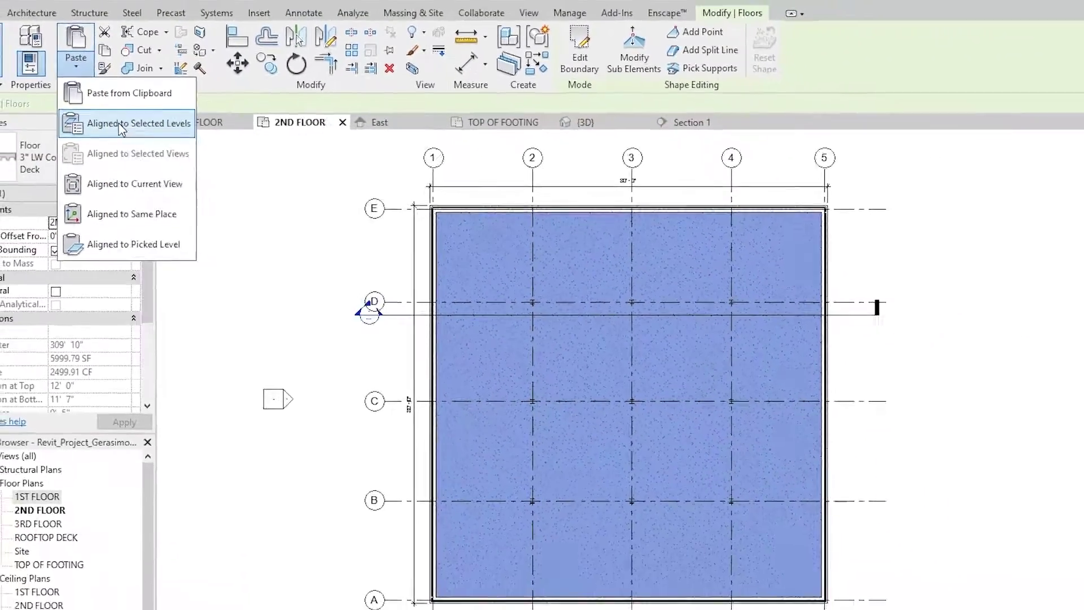
click(134, 181)
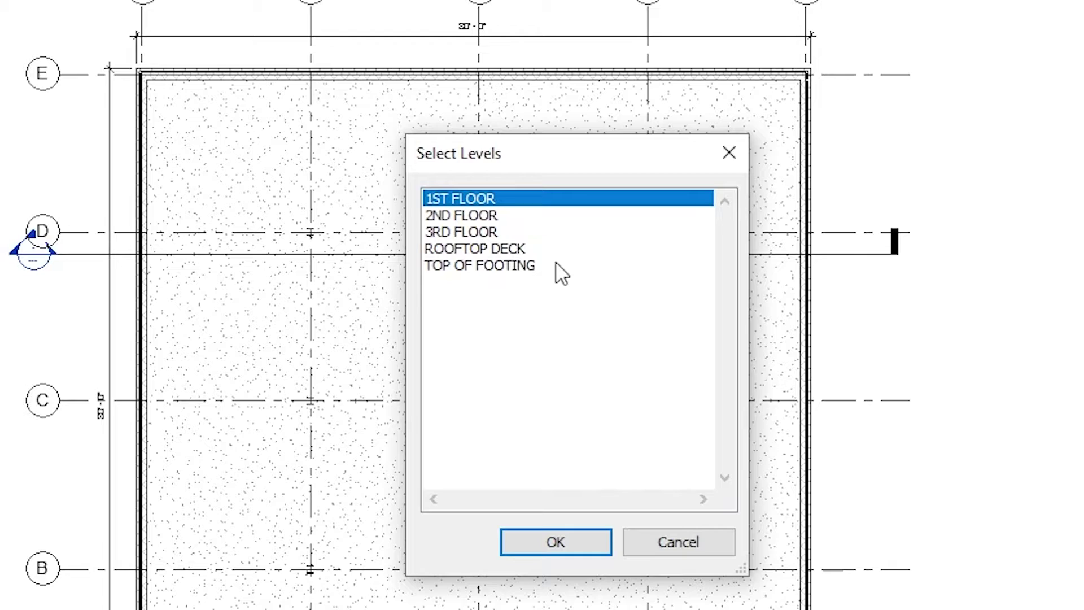
click(513, 232)
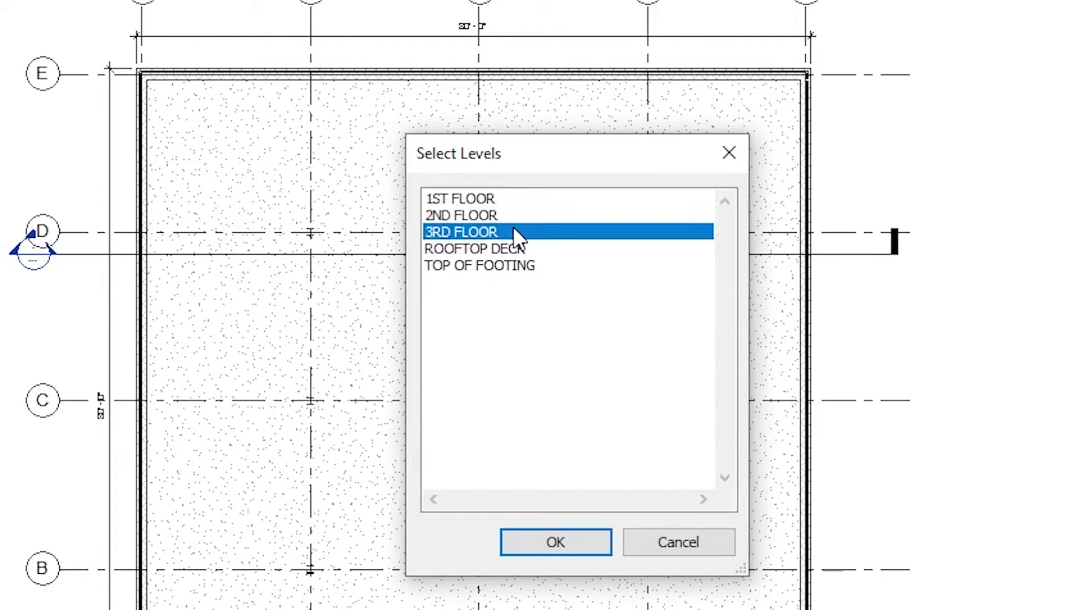
ctrl+click(539, 251)
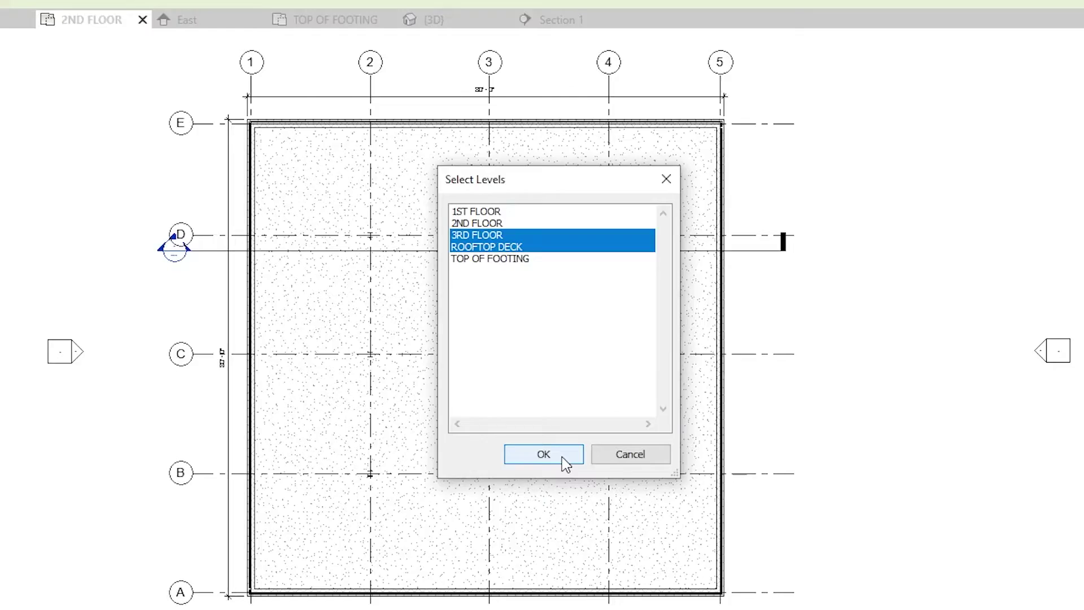
click(563, 461)
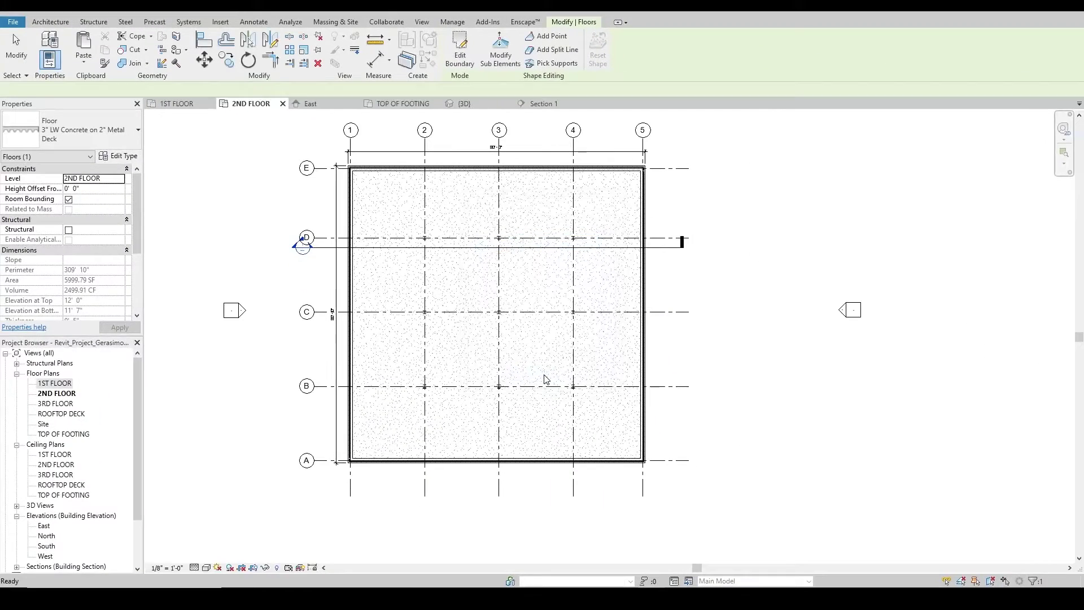
In the 3D view, temporarily hide the upper and lower front walls to see inside
click(476, 102)
key(Escape)
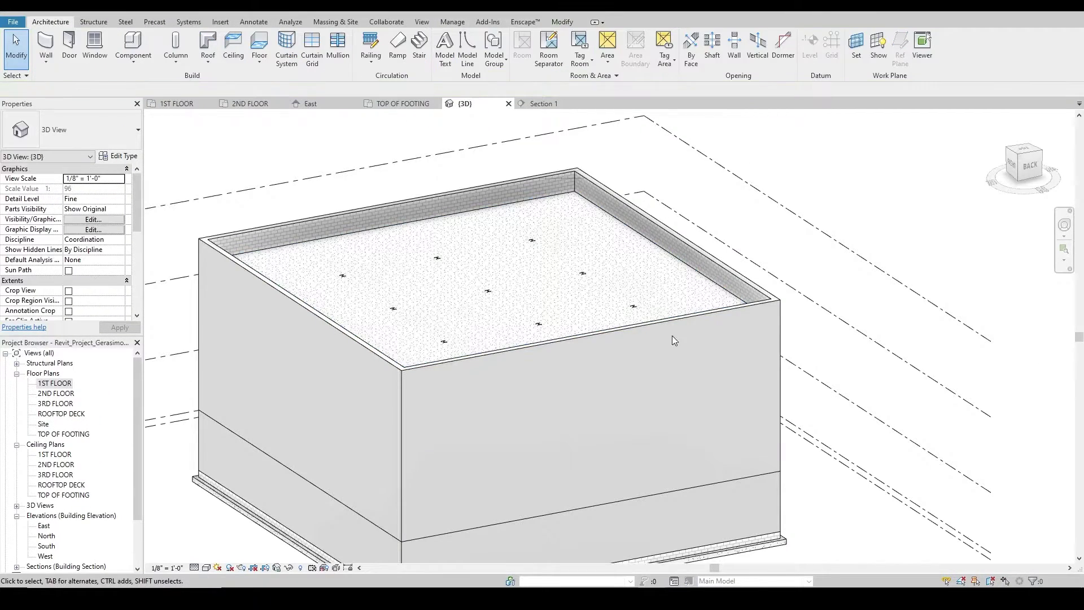
click(632, 361)
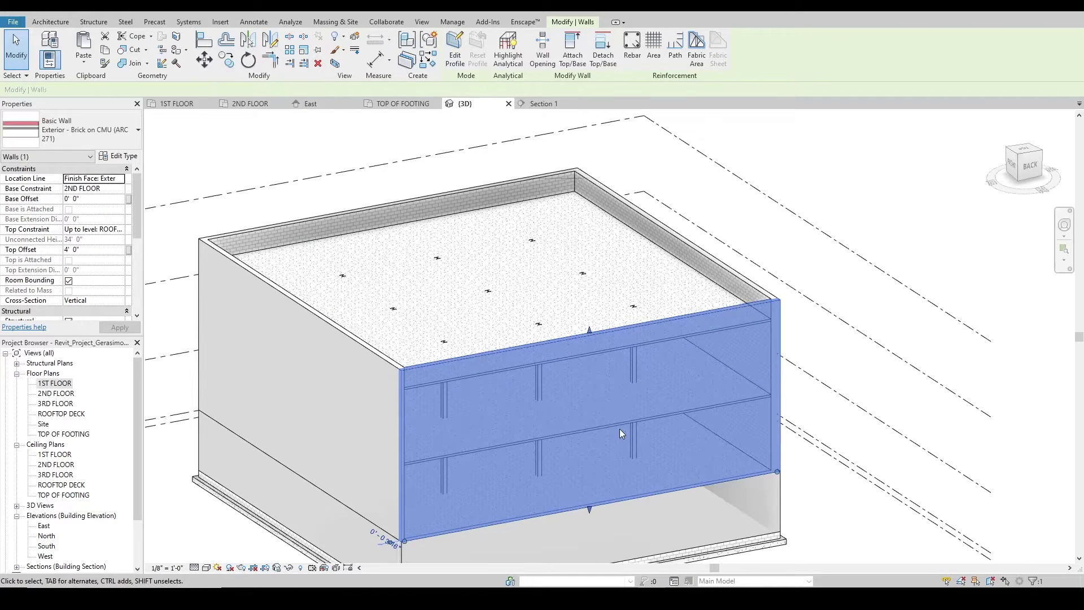
middle_drag(619, 428, 578, 327)
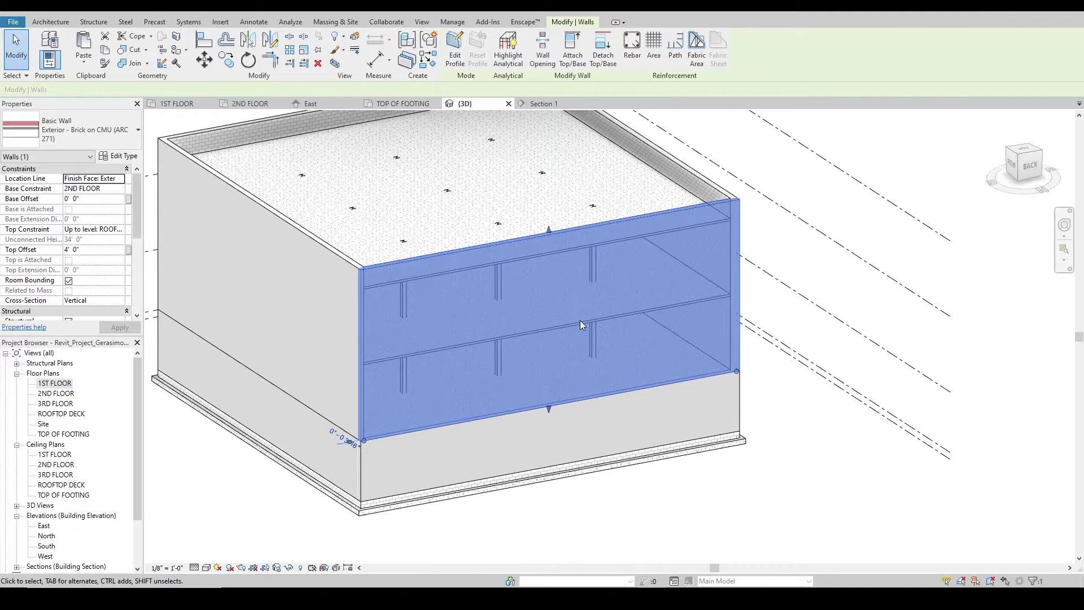
key(h)
key(h)
scroll(554, 427, up, 2)
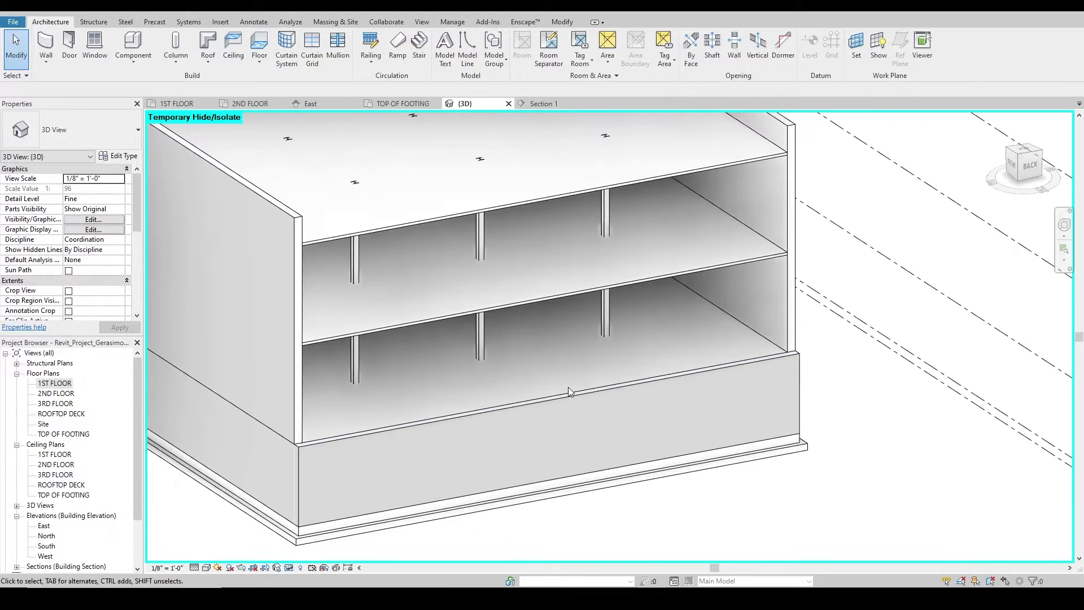
click(568, 395)
key(h)
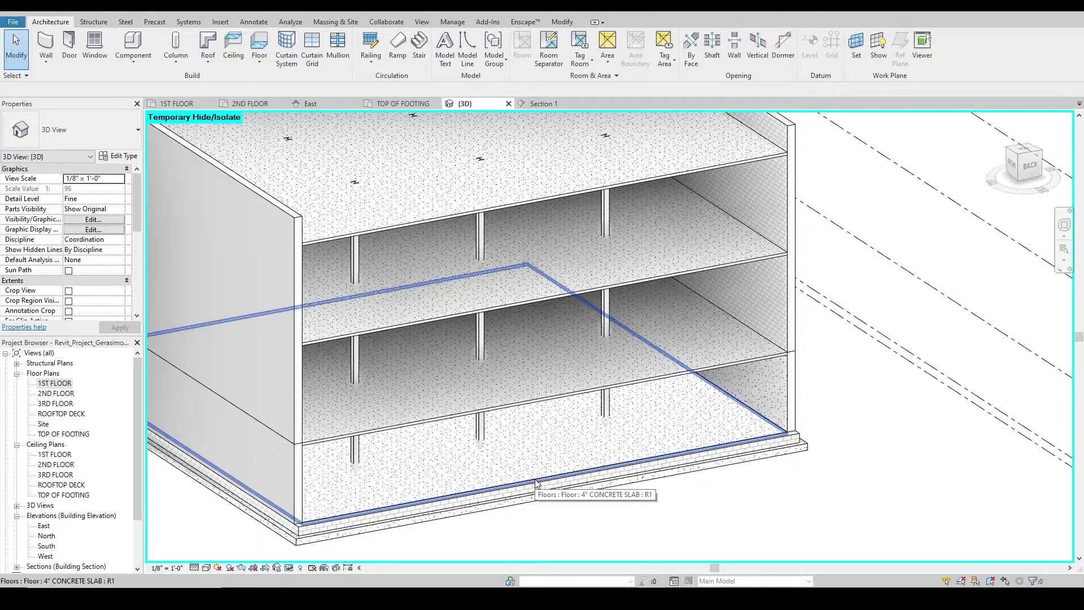
Inspect the 2ND FLOOR slab, reset the temporary hide, and return to Section 1
click(521, 403)
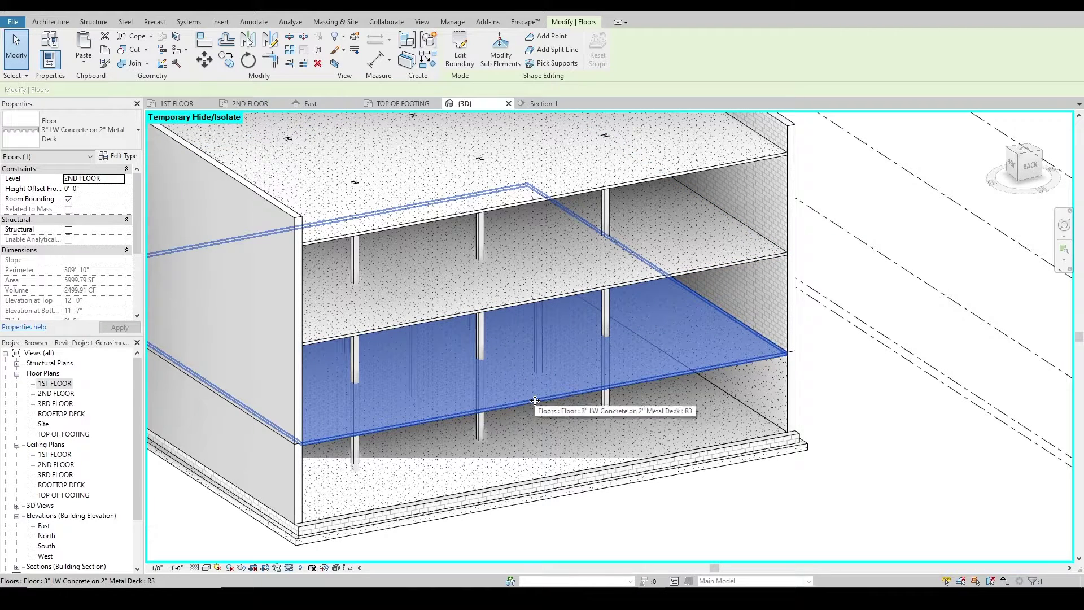
scroll(530, 300, down, 2)
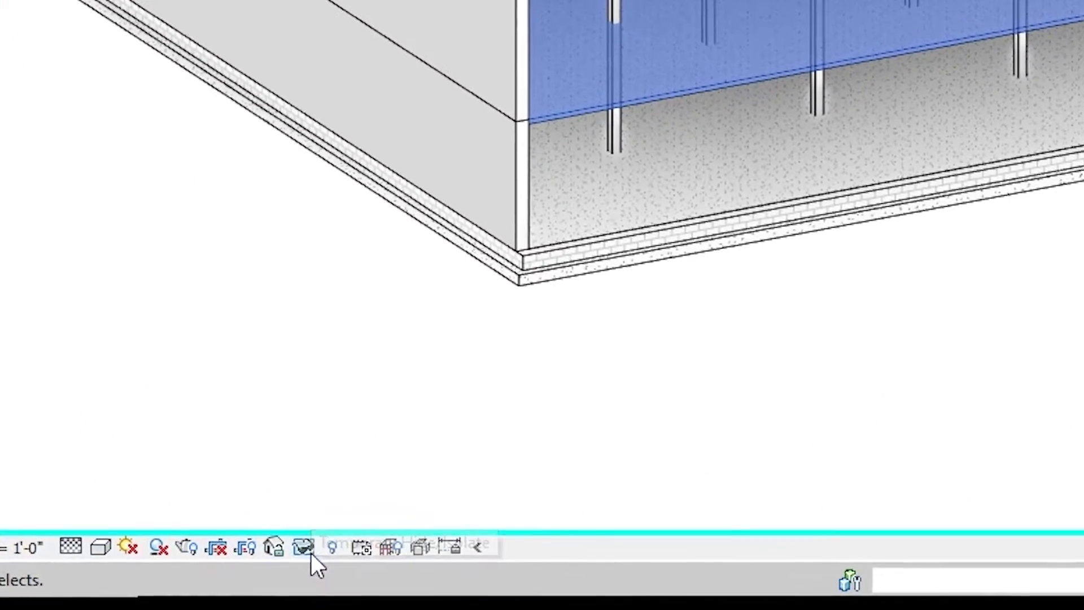
click(299, 557)
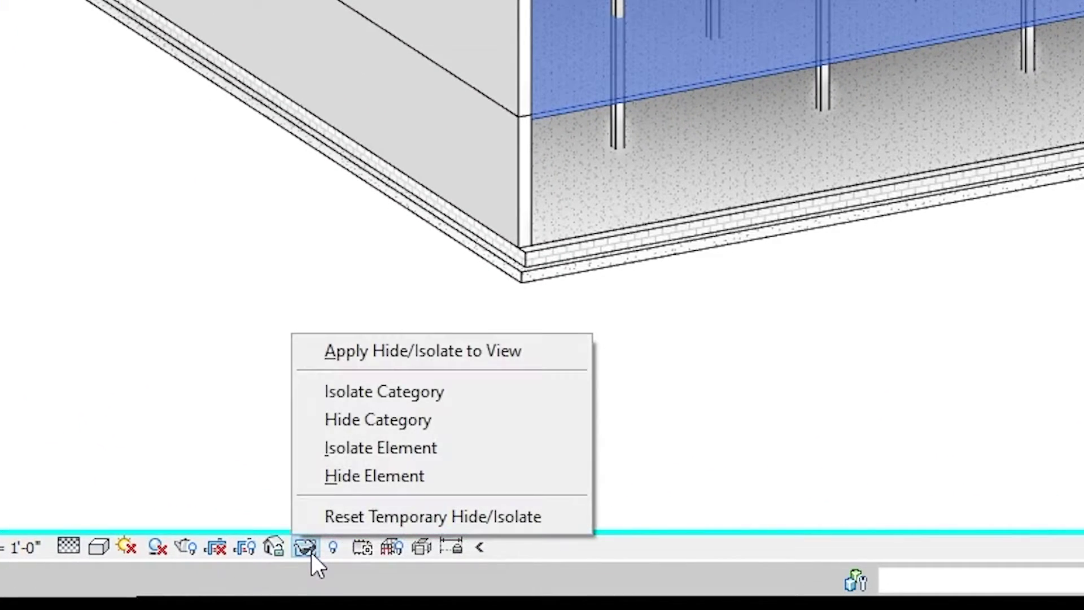
click(371, 518)
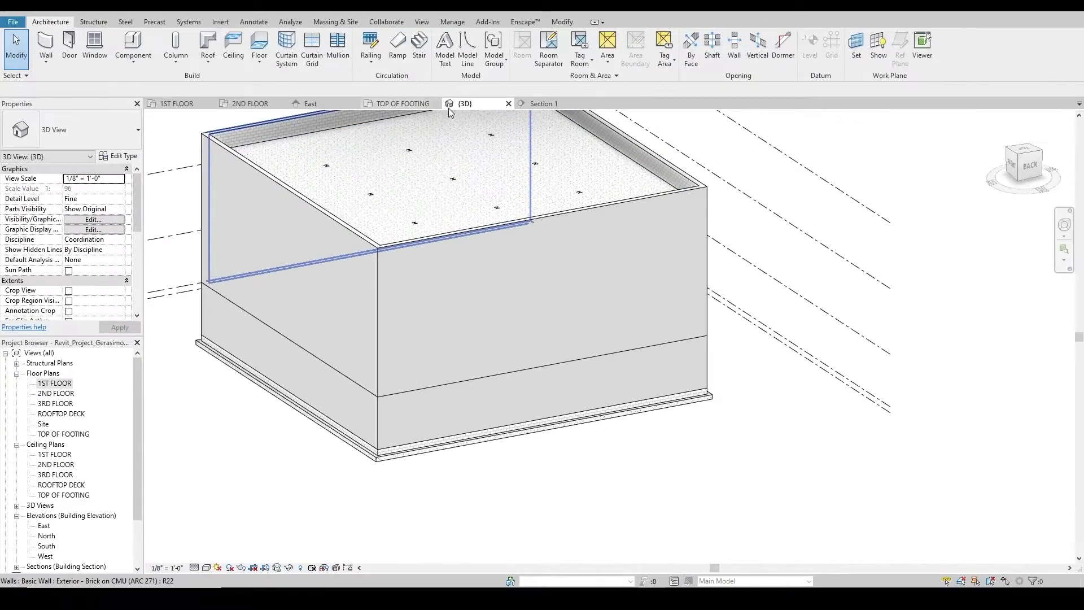
click(539, 103)
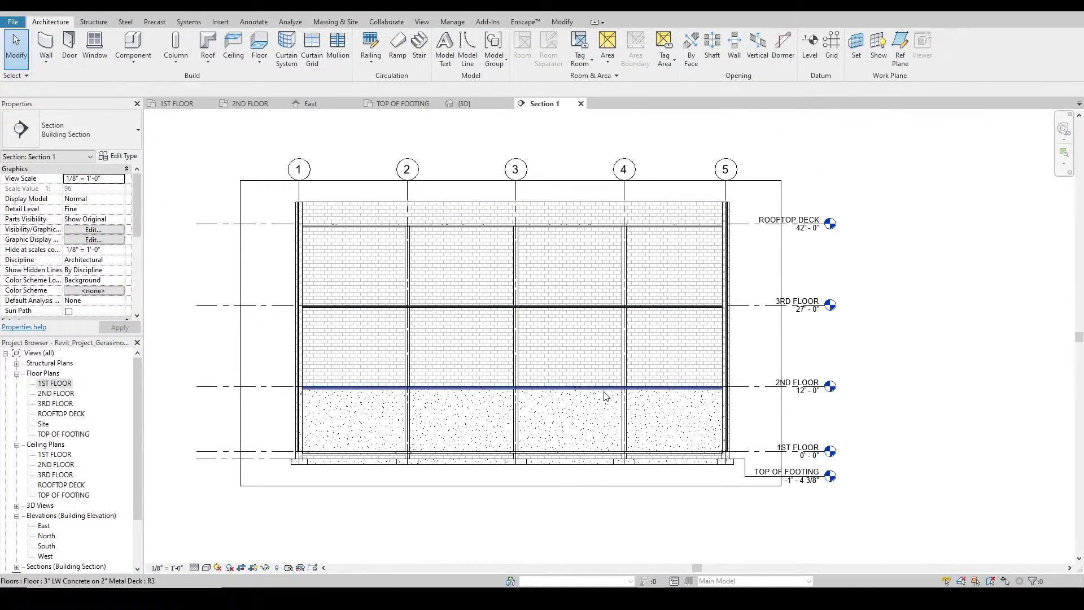
Start the Beam tool, dismiss the Work Plane prompt, and cancel beam placement
scroll(607, 397, up, 2)
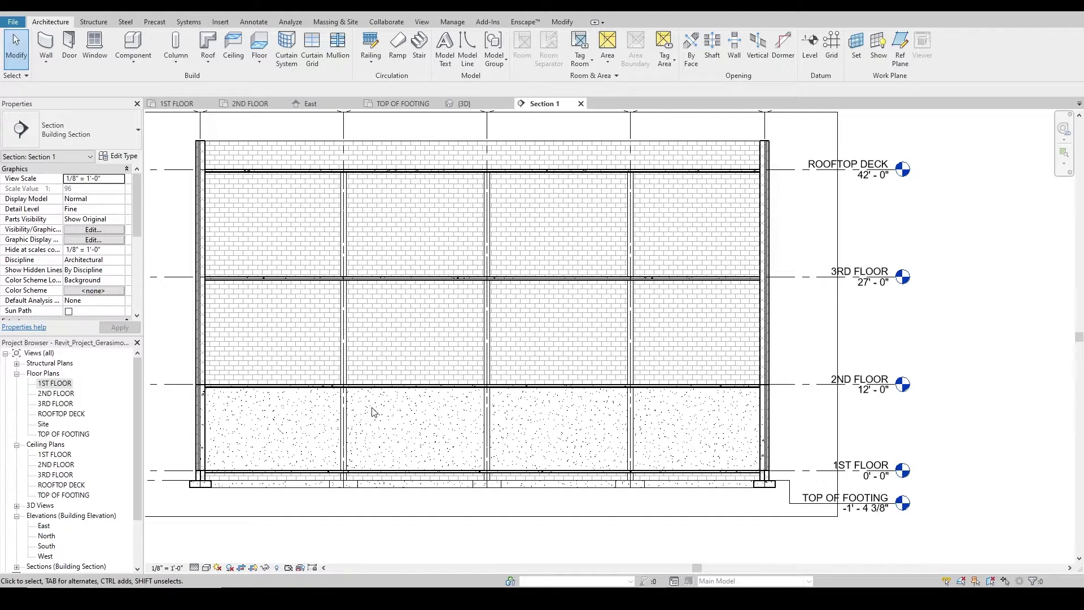
click(106, 21)
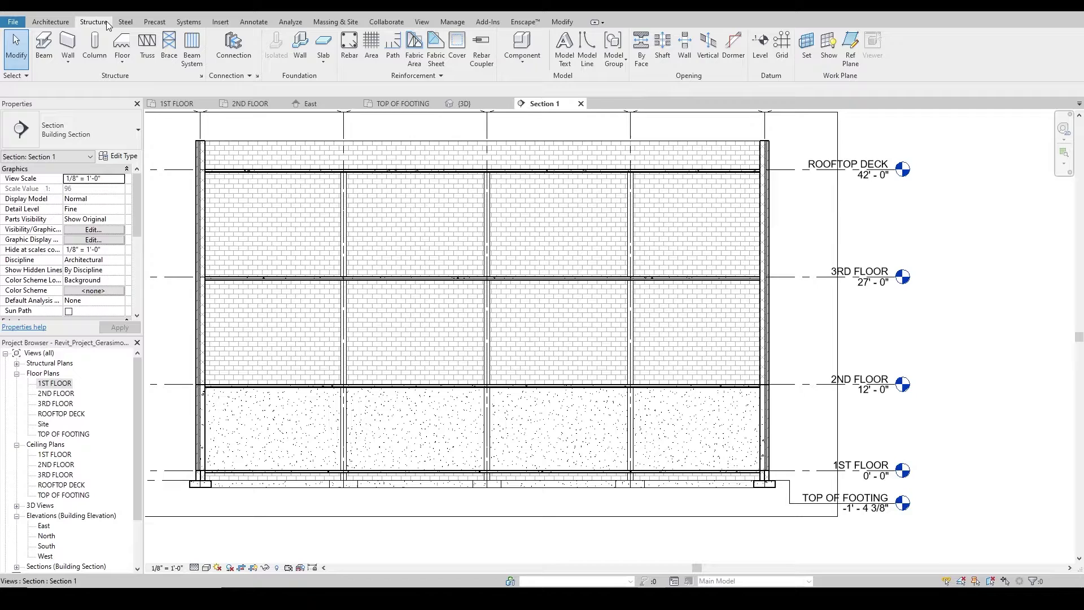
click(45, 51)
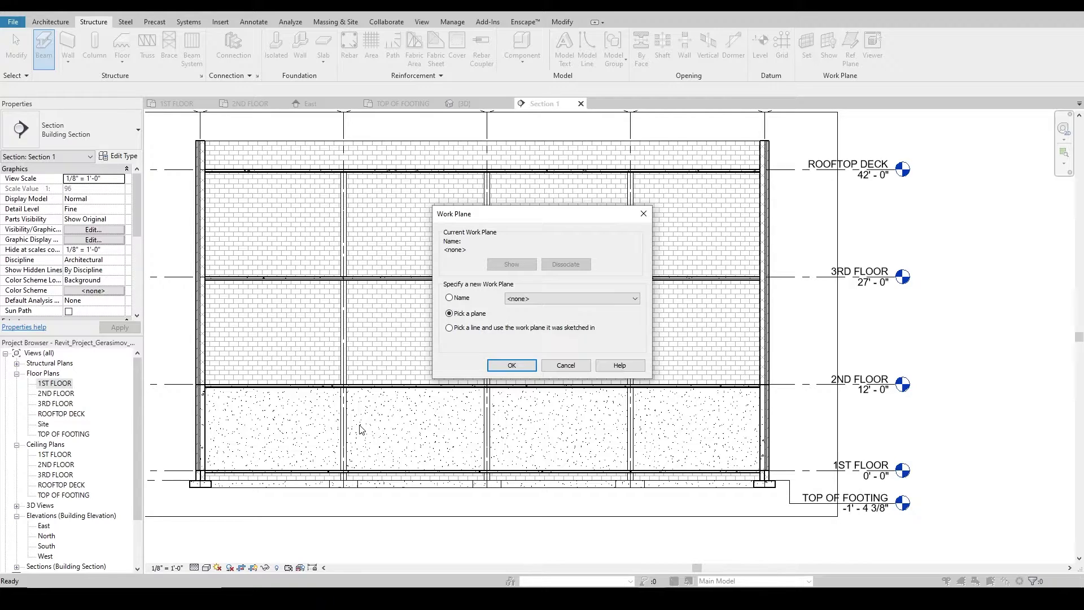
click(564, 370)
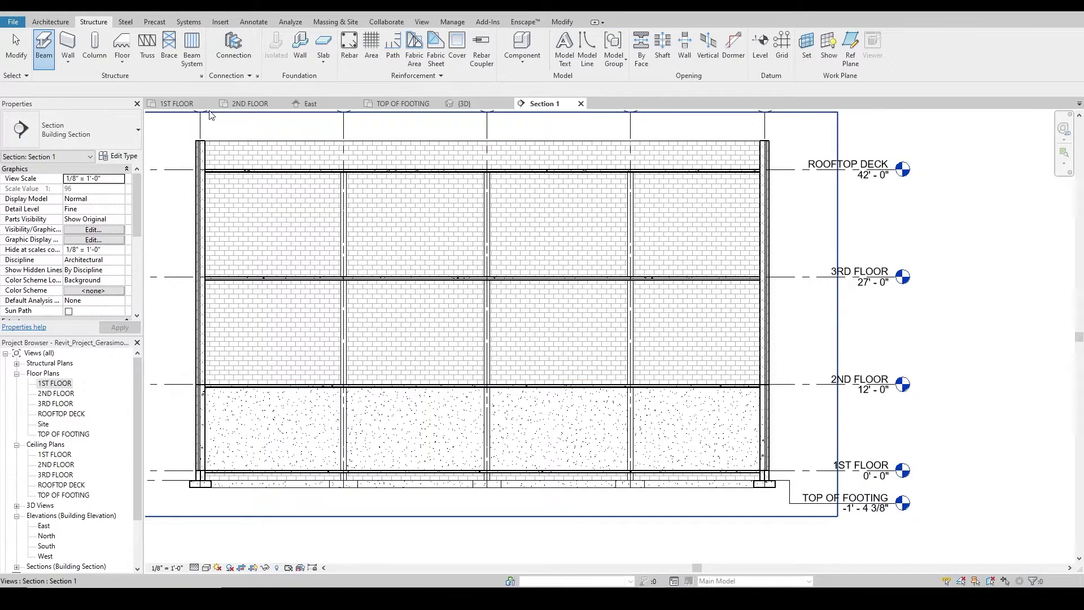
key(Escape)
On the 1ST FLOOR plan, draw a W12X26 beam along grid D from slab edge to grid 2 column
click(179, 105)
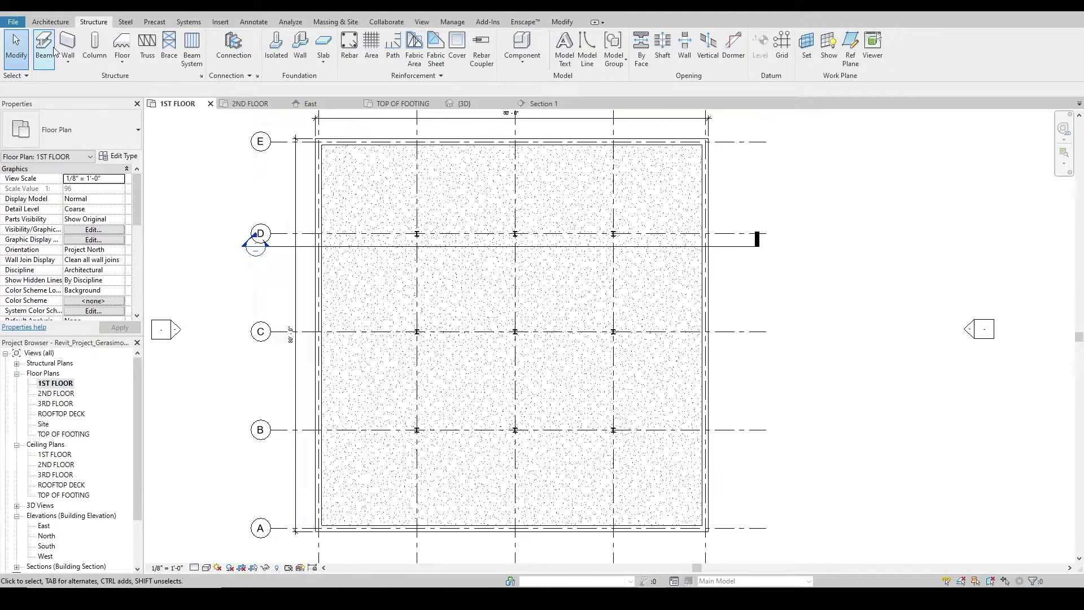
click(44, 44)
click(110, 131)
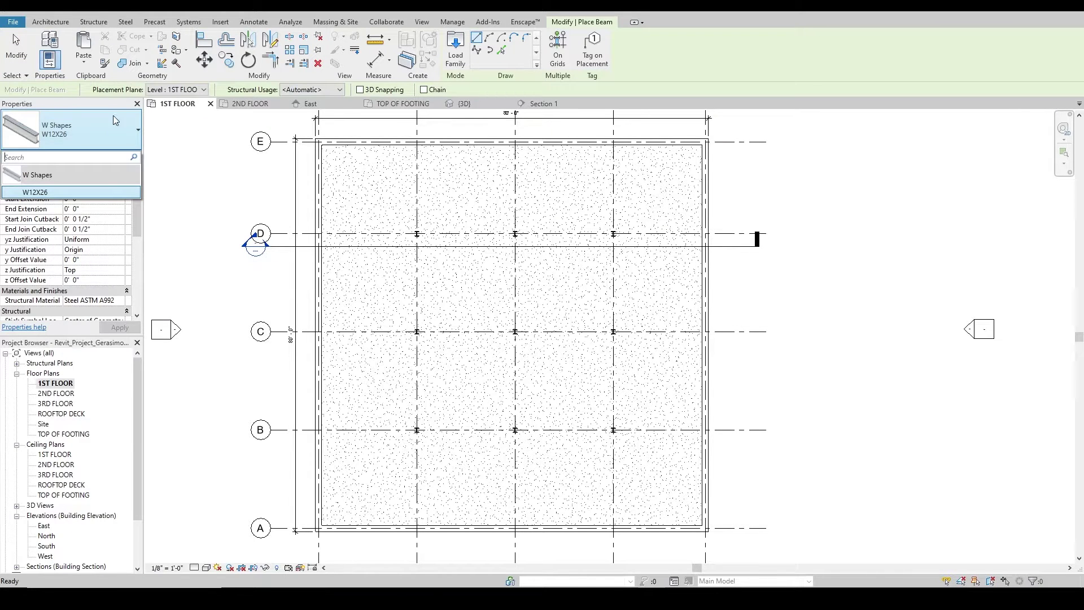
middle_drag(509, 193, 439, 286)
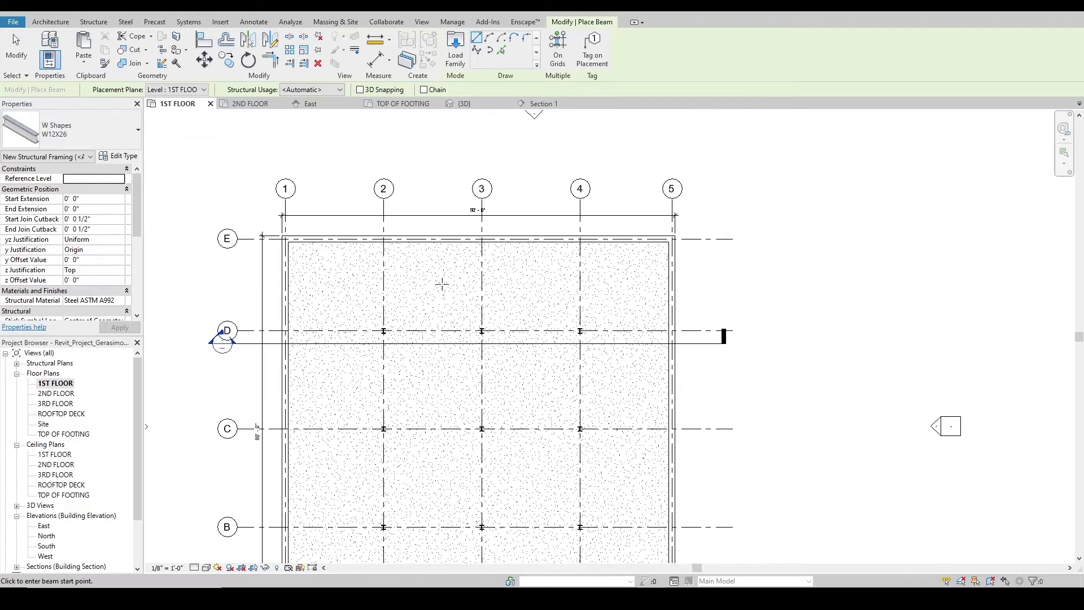
scroll(421, 295, up, 2)
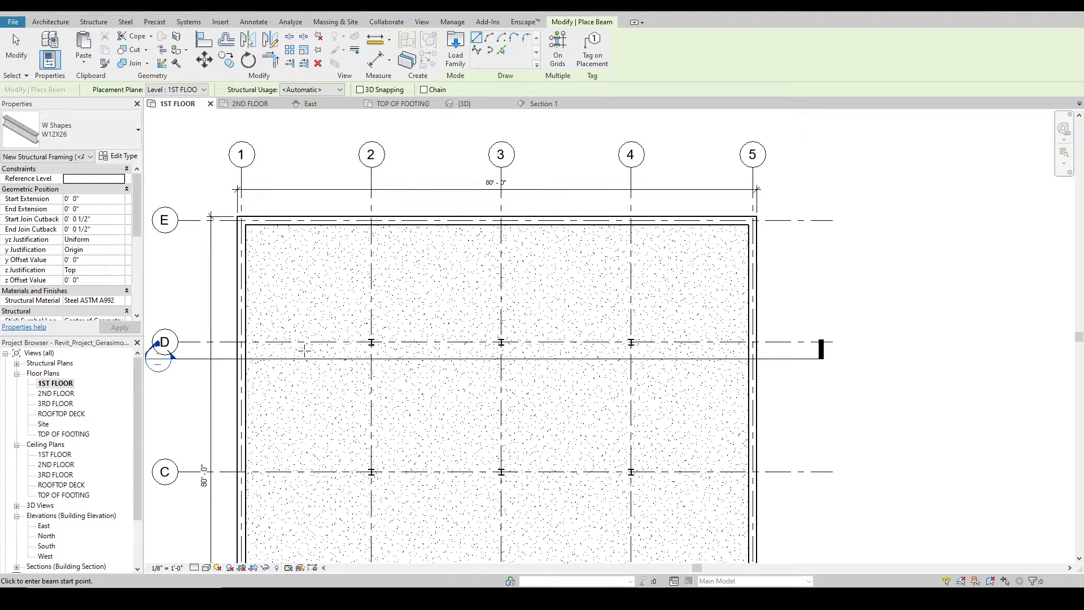
scroll(305, 350, up, 3)
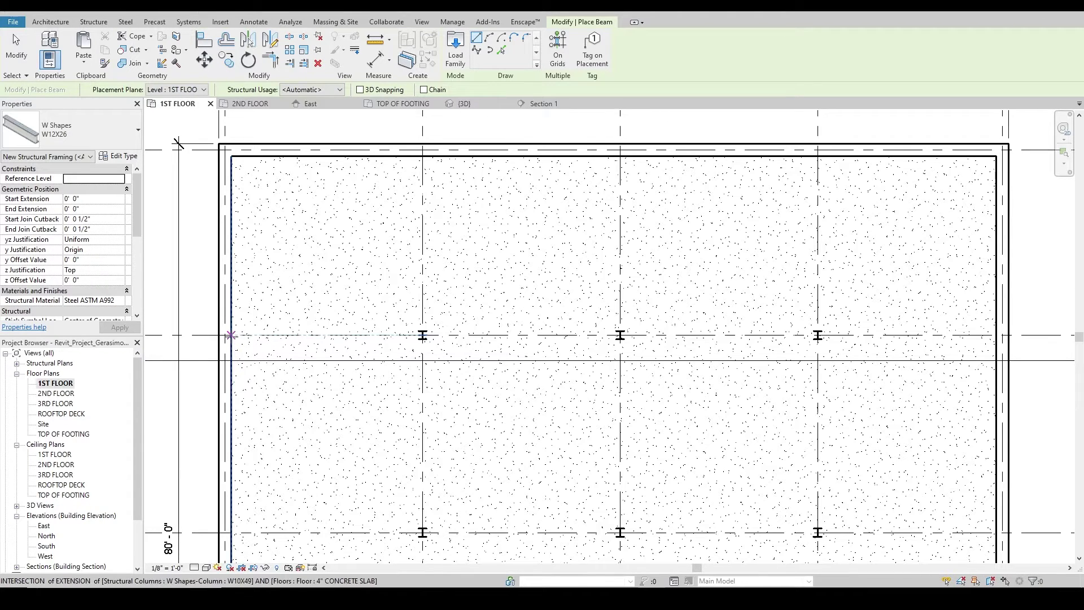
middle_drag(230, 335, 428, 326)
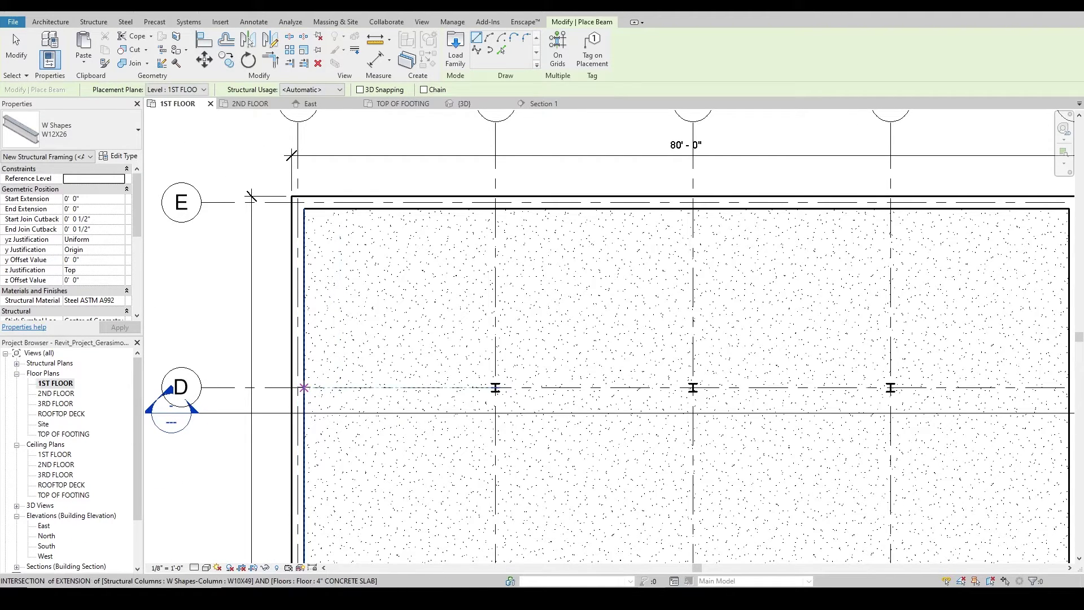
click(303, 387)
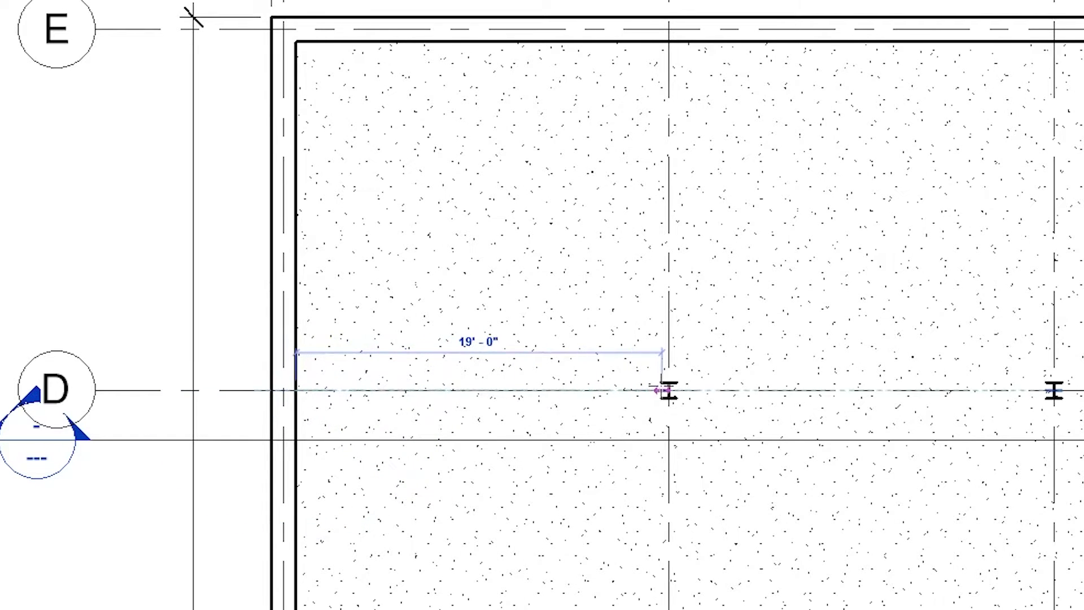
click(675, 394)
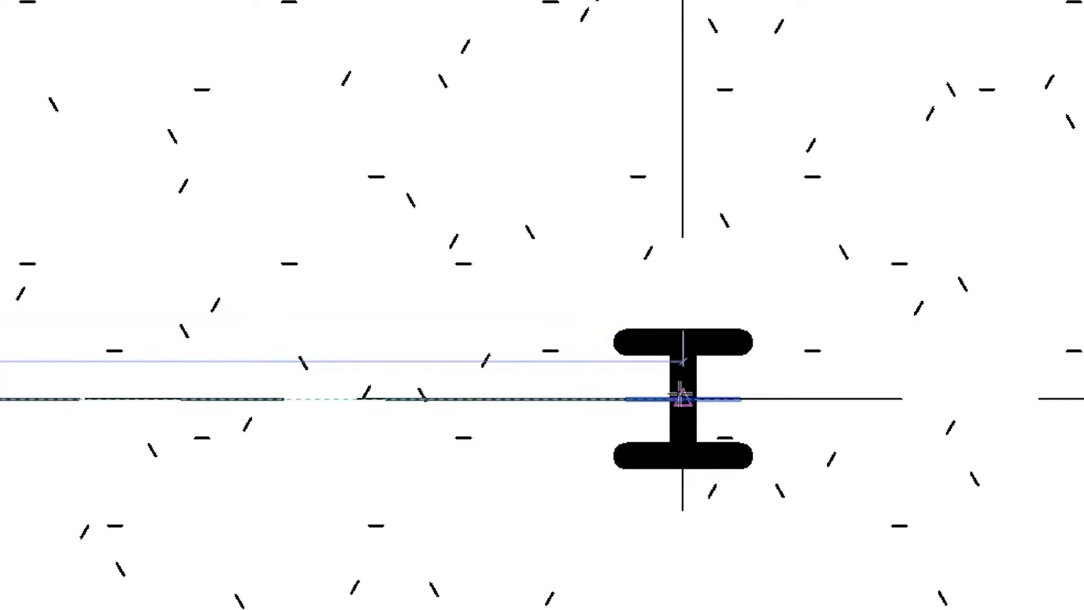
scroll(683, 397, down, 2)
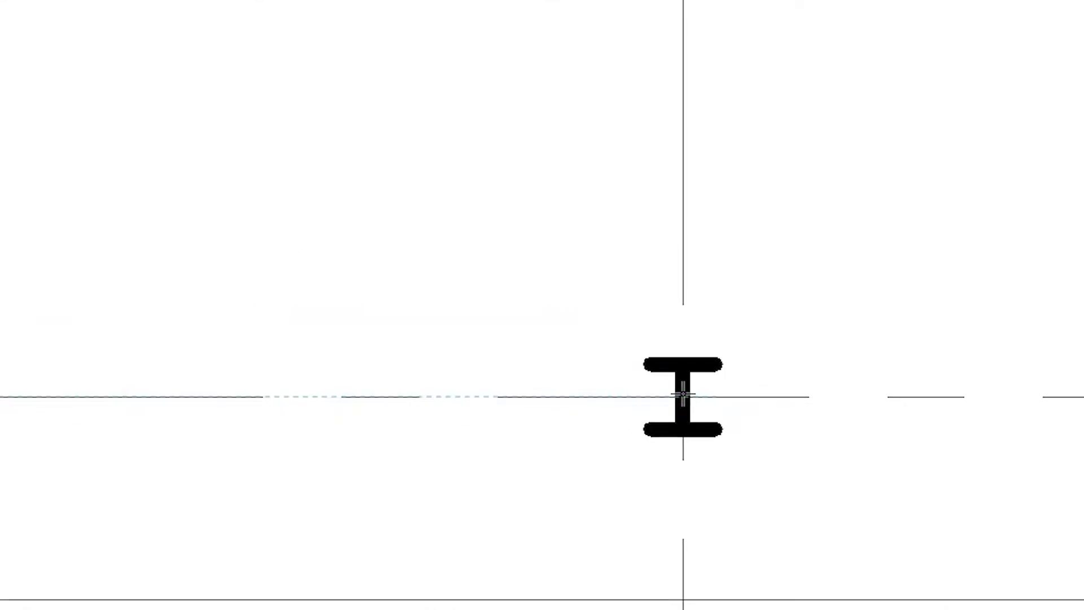
scroll(351, 326, down, 5)
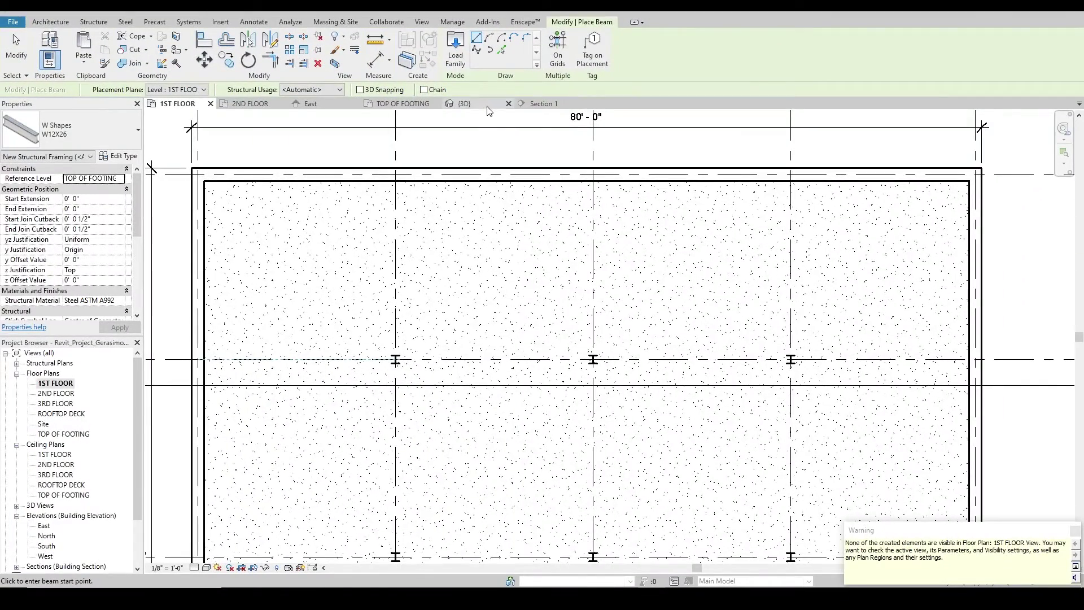
In 3D, temporarily hide the four exterior walls and select the W12X26 beam
click(481, 105)
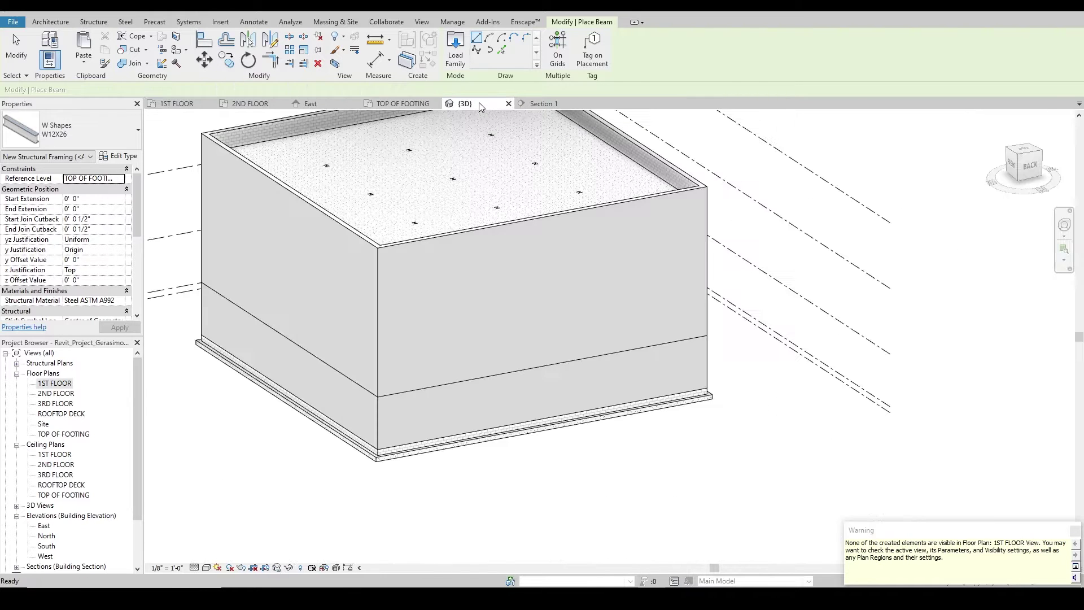
scroll(457, 234, down, 1)
key(Escape)
key(Escape)
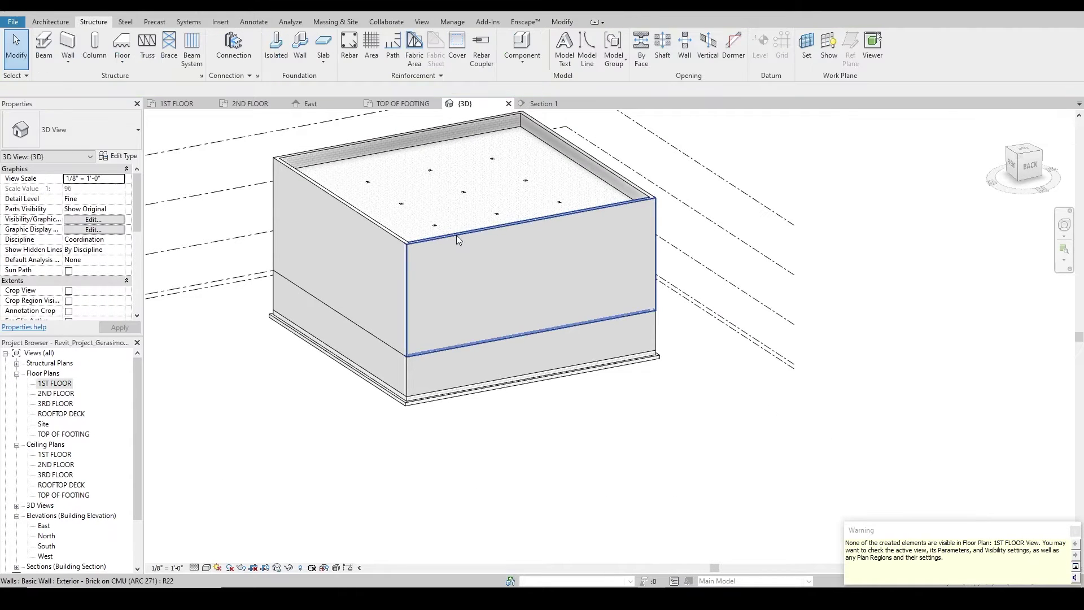
click(456, 234)
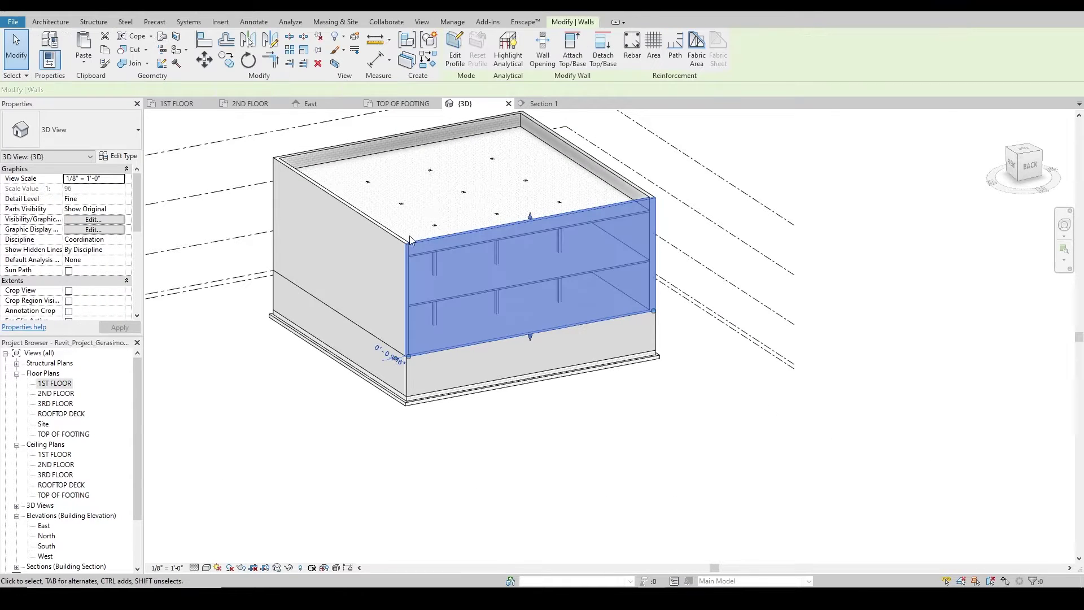
ctrl+click(405, 374)
ctrl+click(364, 369)
ctrl+click(365, 370)
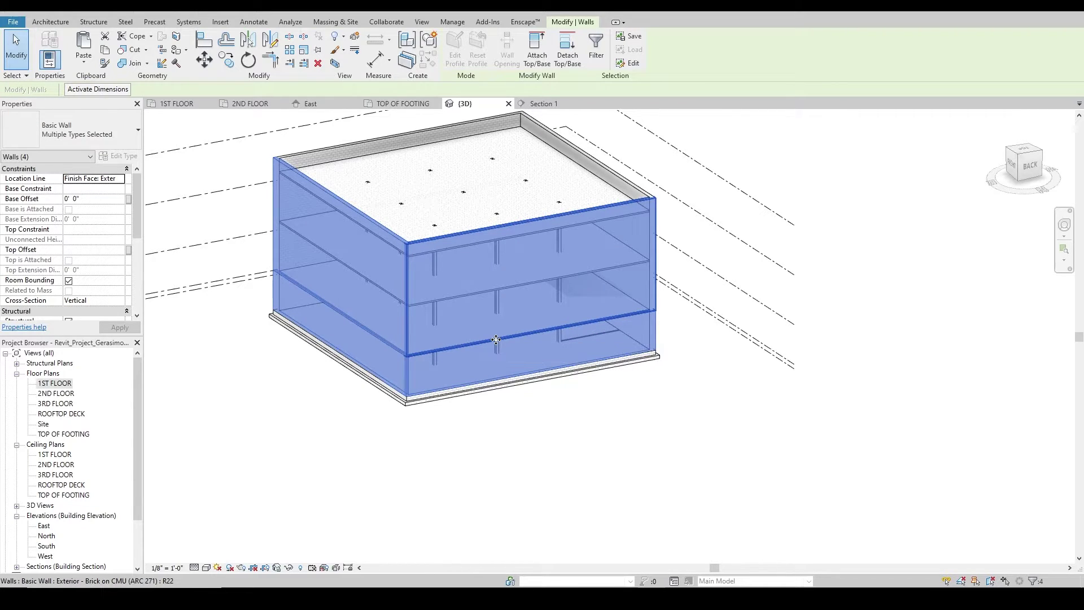
key(h)
key(h)
scroll(614, 357, up, 4)
click(559, 326)
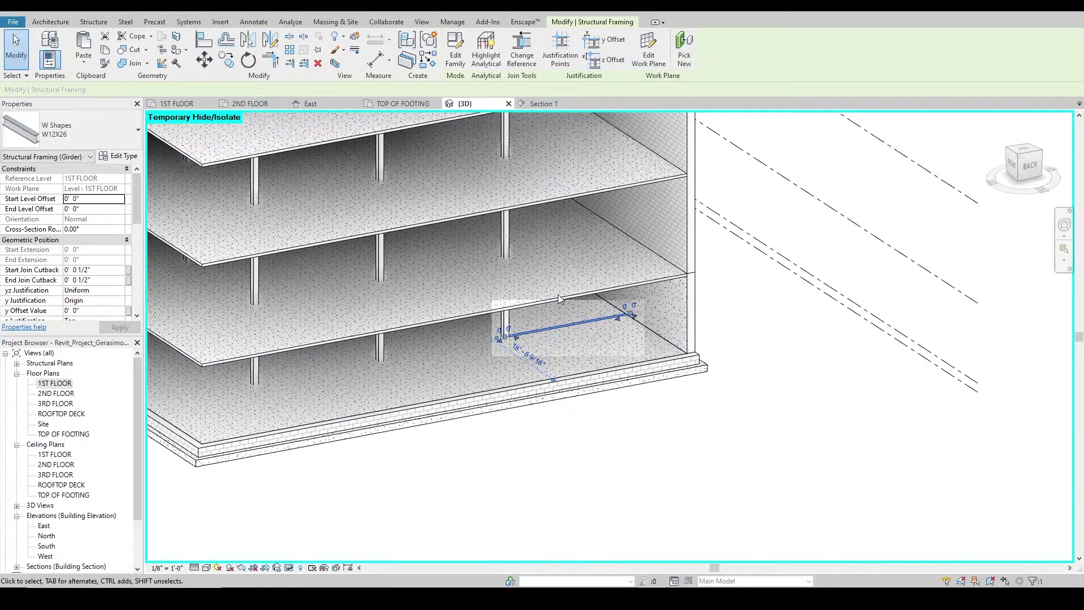
In Section 1, select the beam and set Move options: Constrain unchecked, Disjoin checked
click(546, 105)
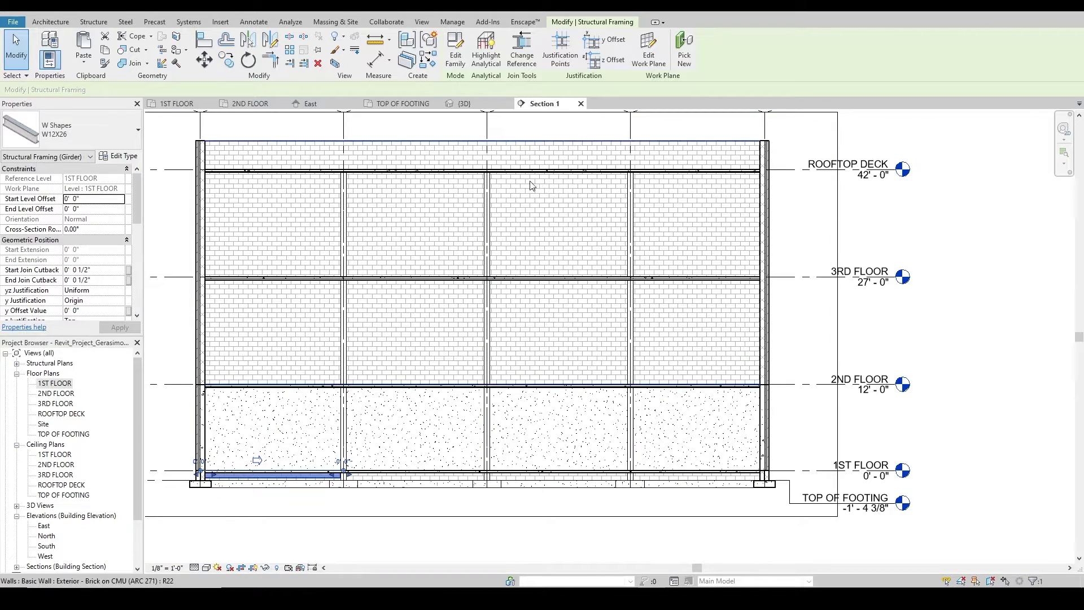
scroll(226, 499, up, 4)
scroll(412, 397, up, 2)
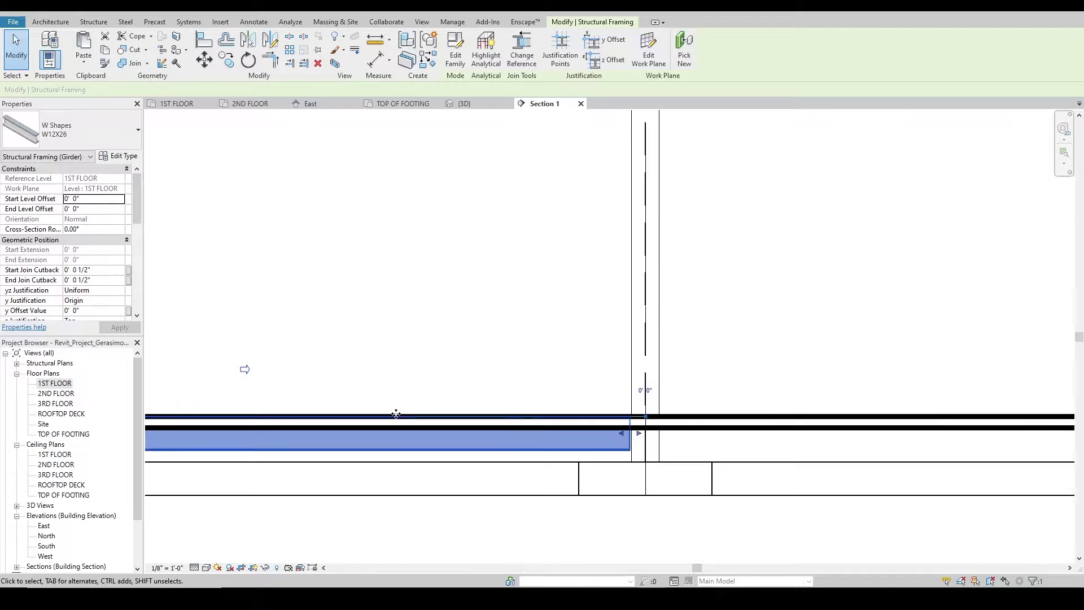
middle_drag(330, 400, 343, 457)
scroll(342, 457, down, 4)
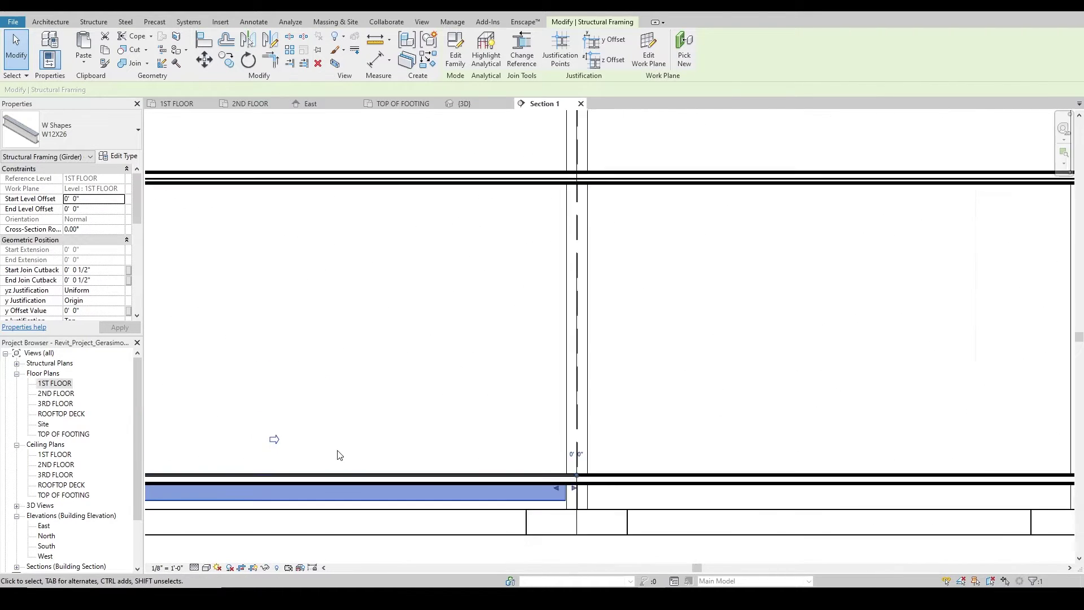
key(m)
key(v)
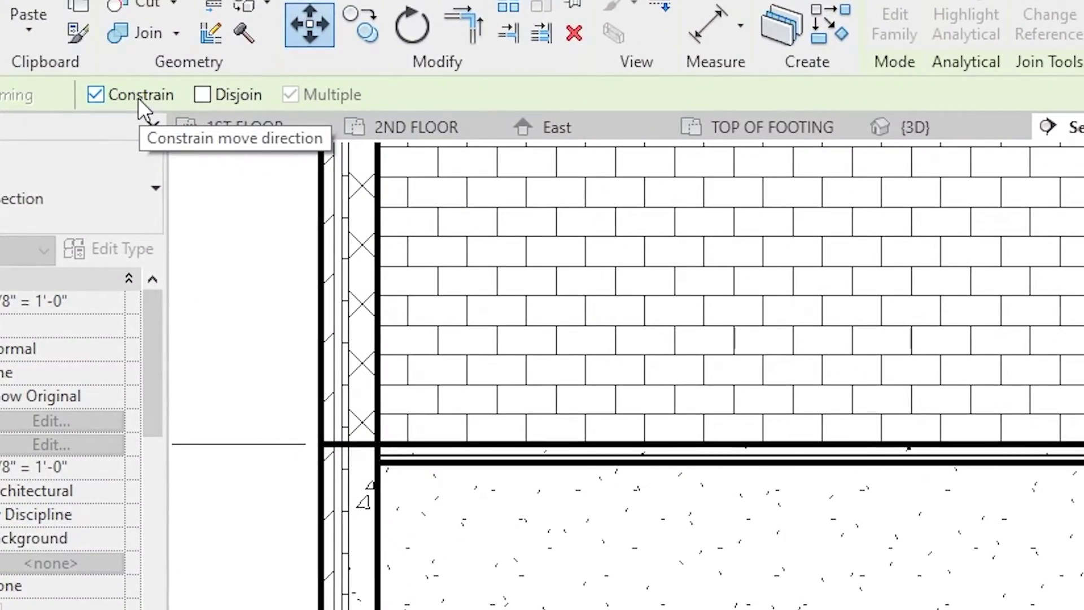
click(138, 97)
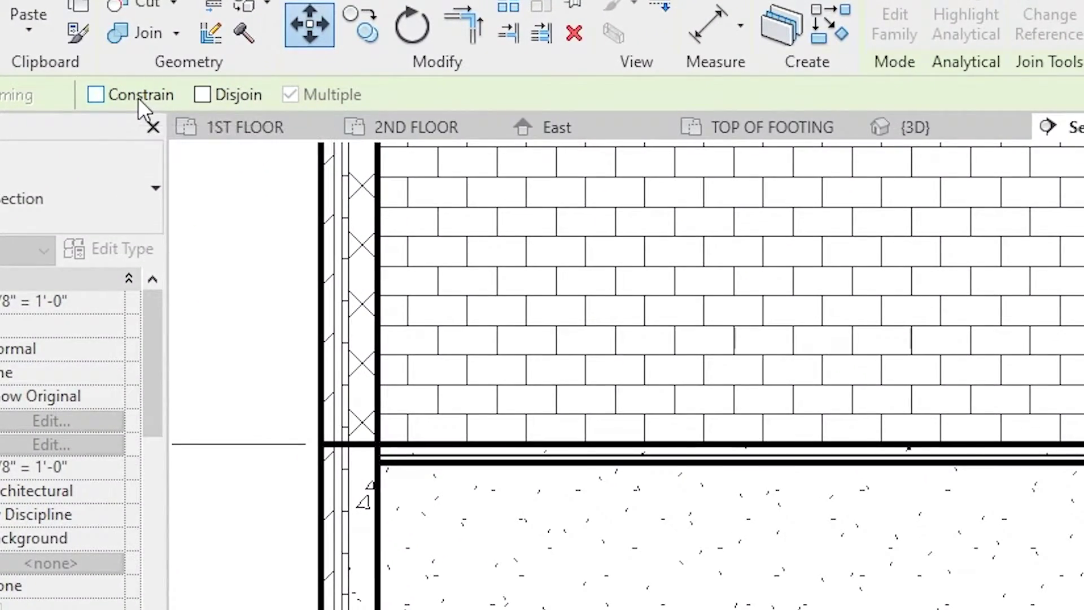
click(206, 94)
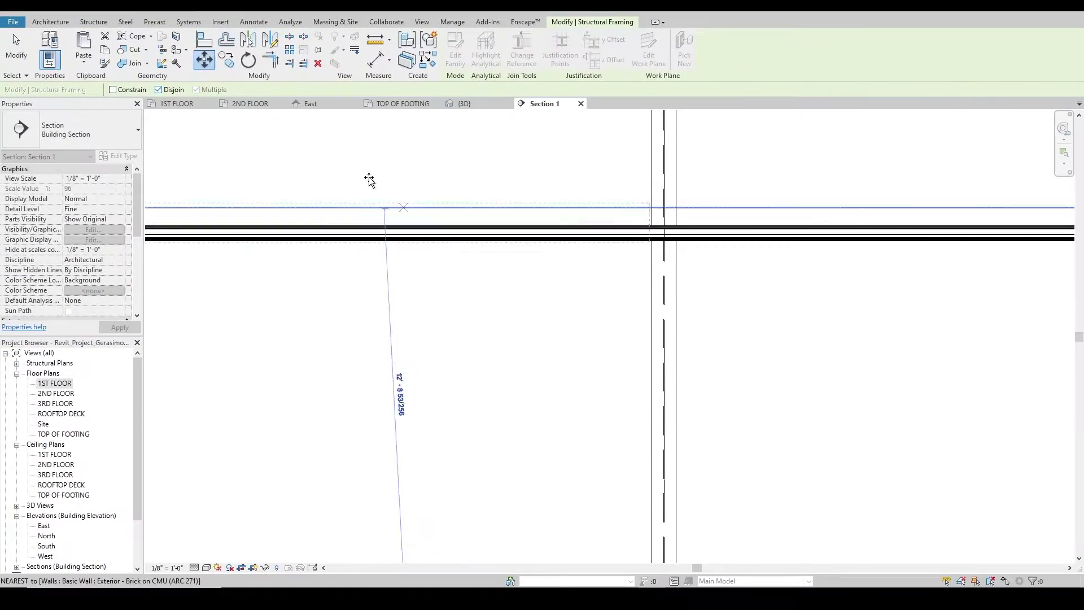
key(Escape)
key(Escape)
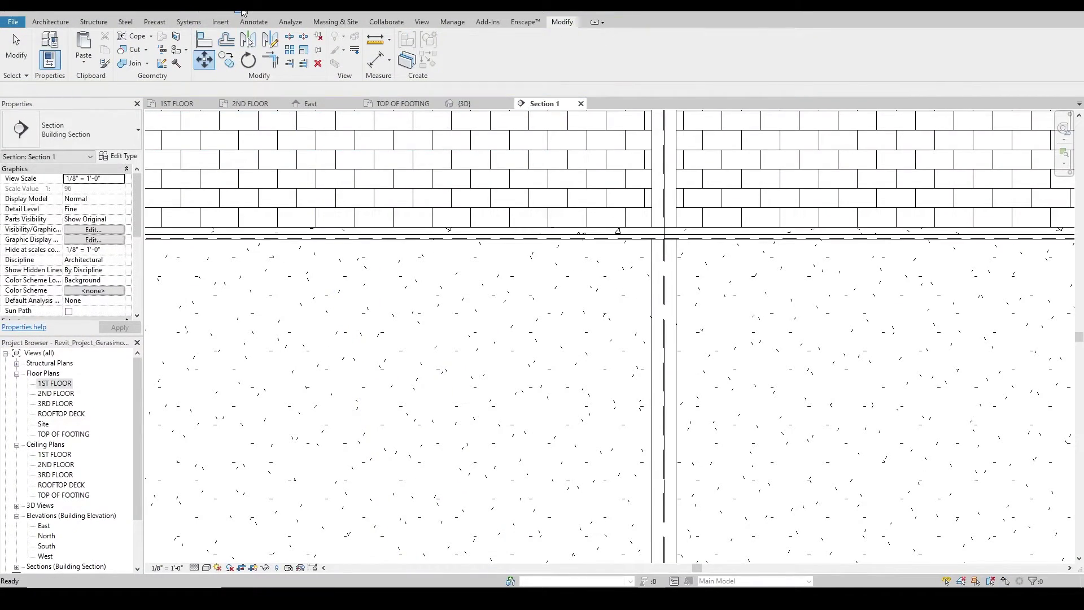
Move the W12X26 beam from the first floor up to the 2ND FLOOR deck edge
scroll(453, 504, down, 2)
scroll(452, 499, up, 1)
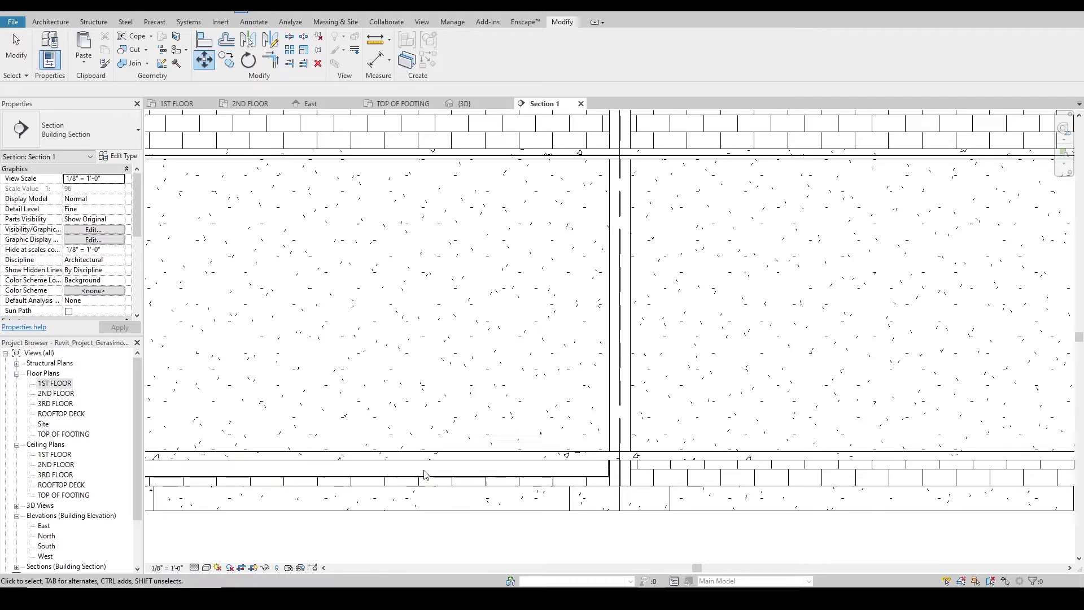
click(439, 482)
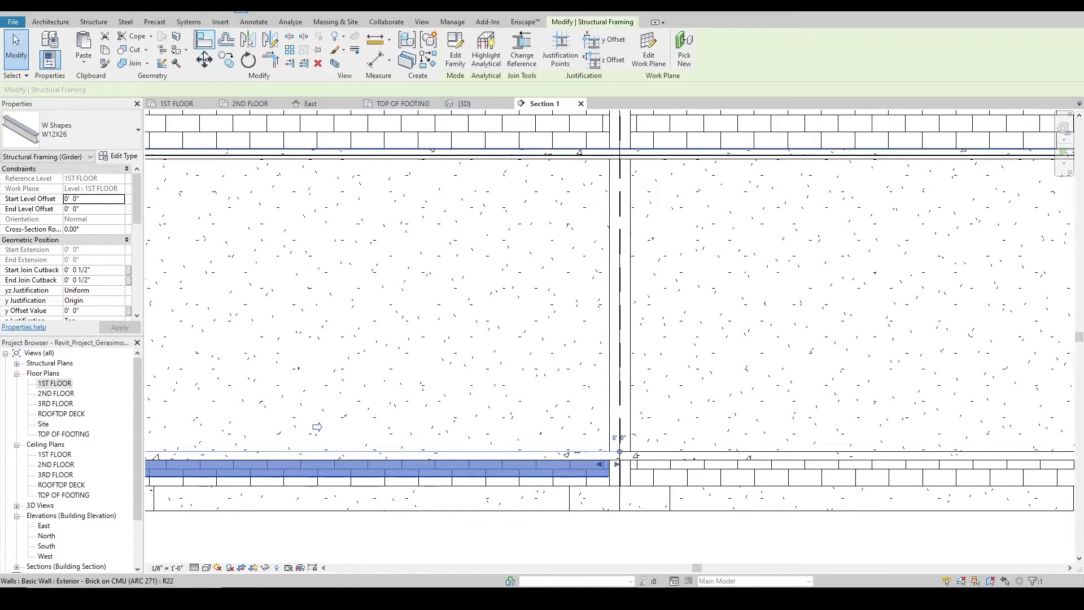
click(204, 59)
click(115, 90)
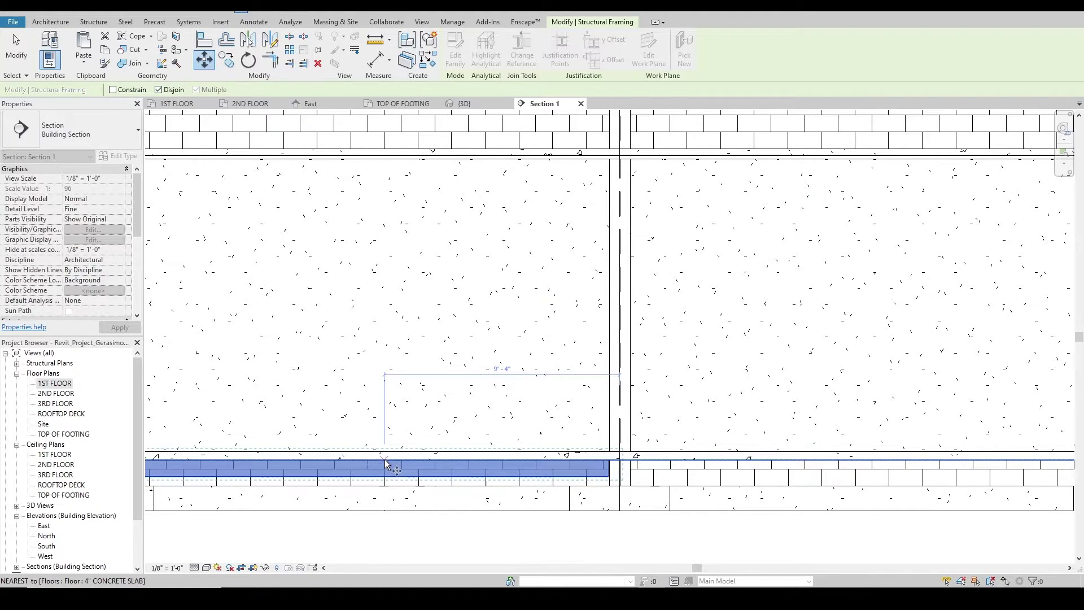
click(365, 458)
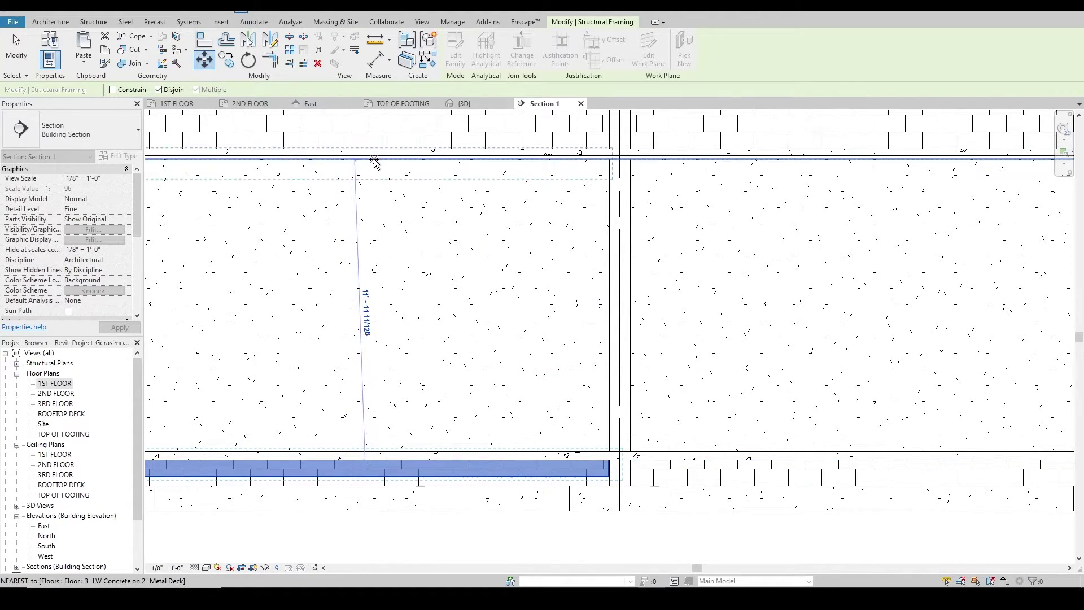
scroll(373, 172, up, 3)
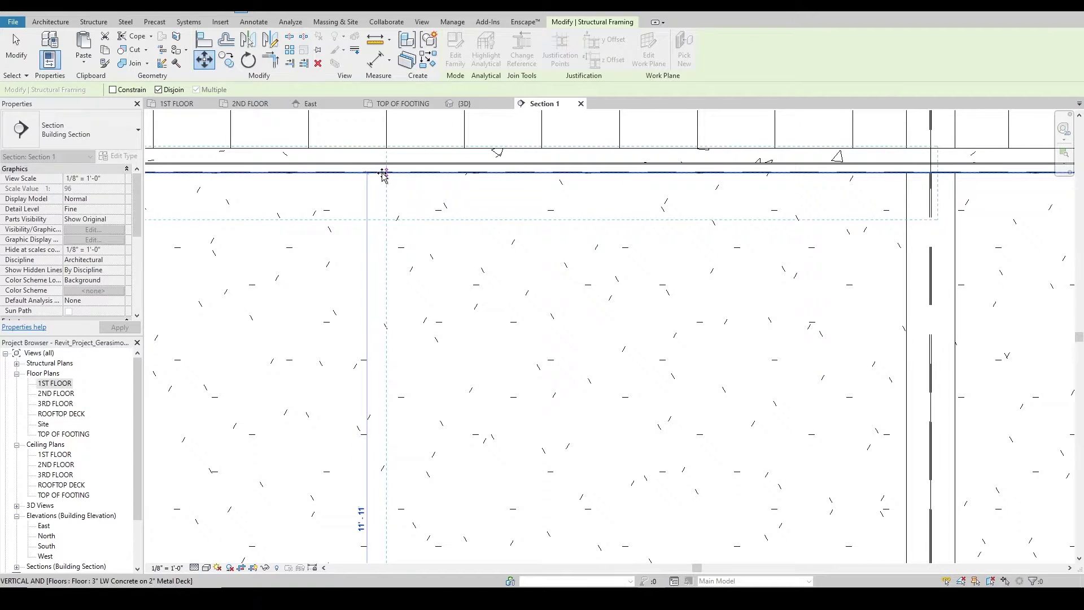
click(383, 175)
scroll(407, 218, up, 4)
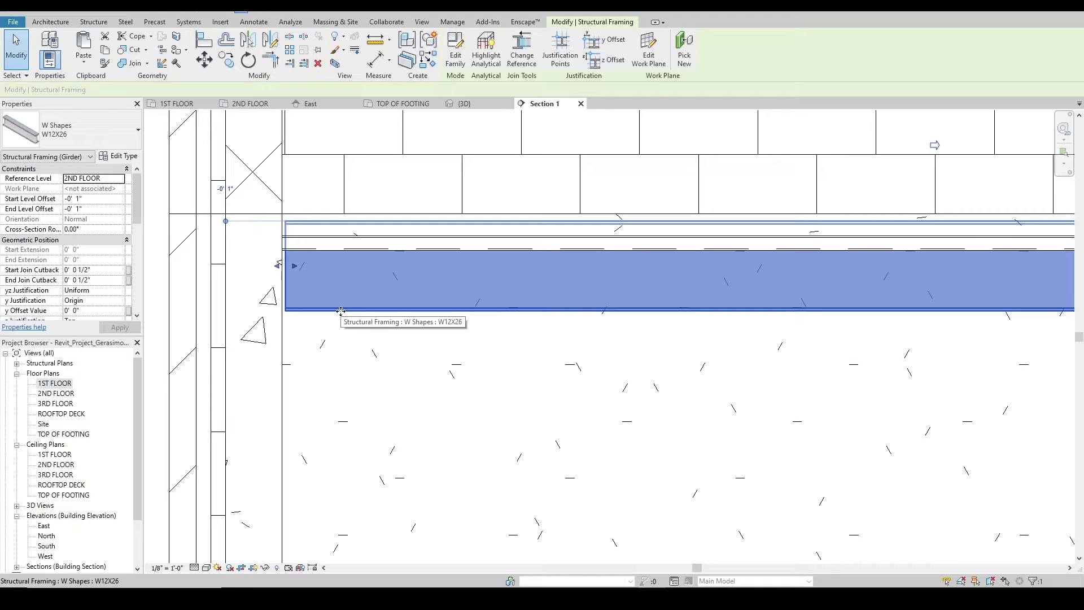
Move the W12X26 beam down from its bottom edge with Constrain off
key(m)
key(m)
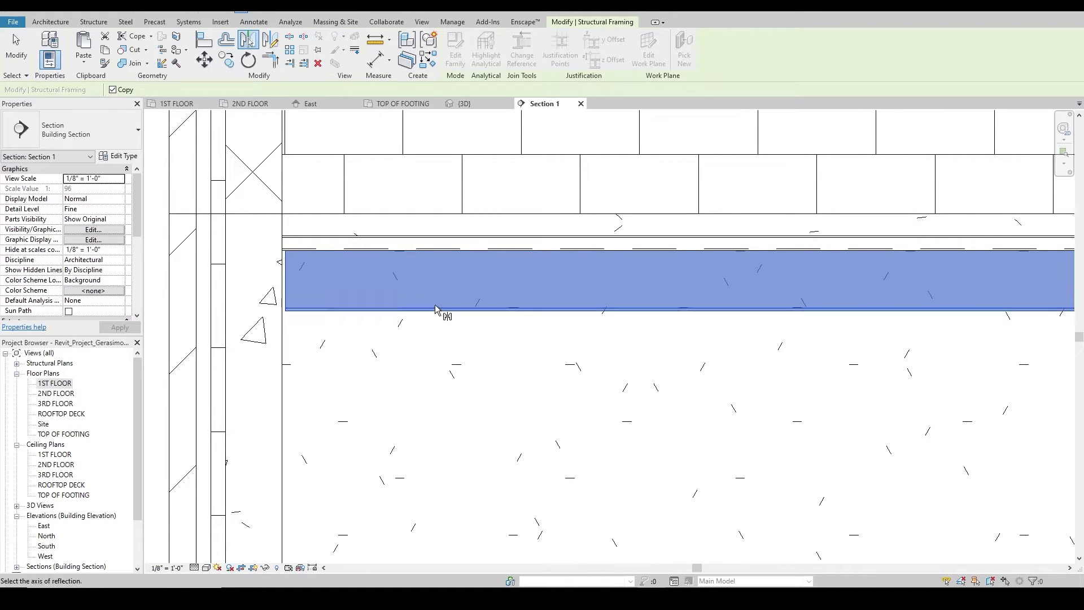
click(435, 310)
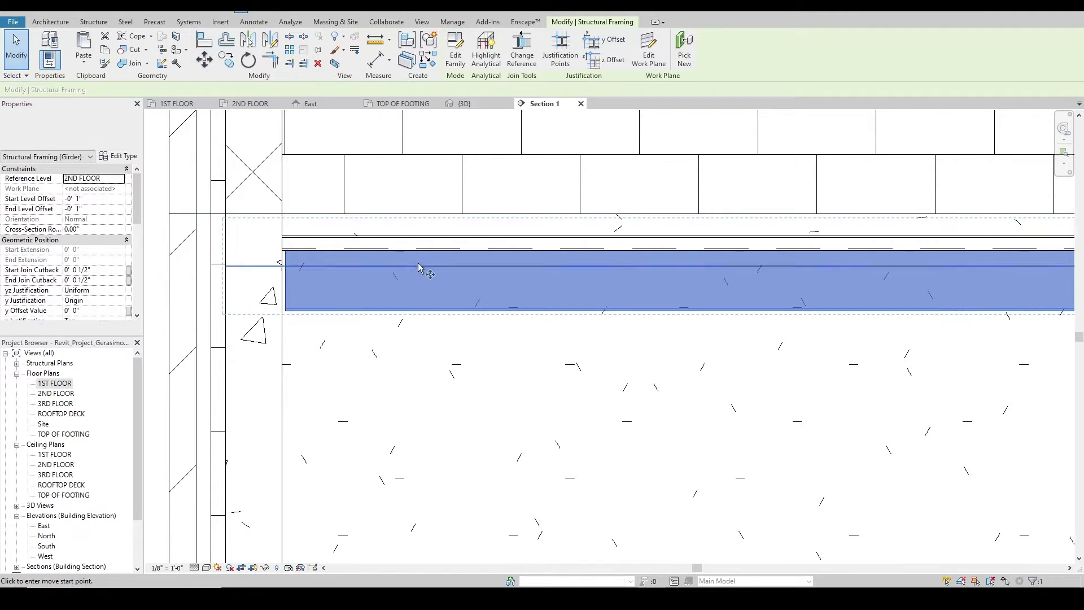
key(m)
key(v)
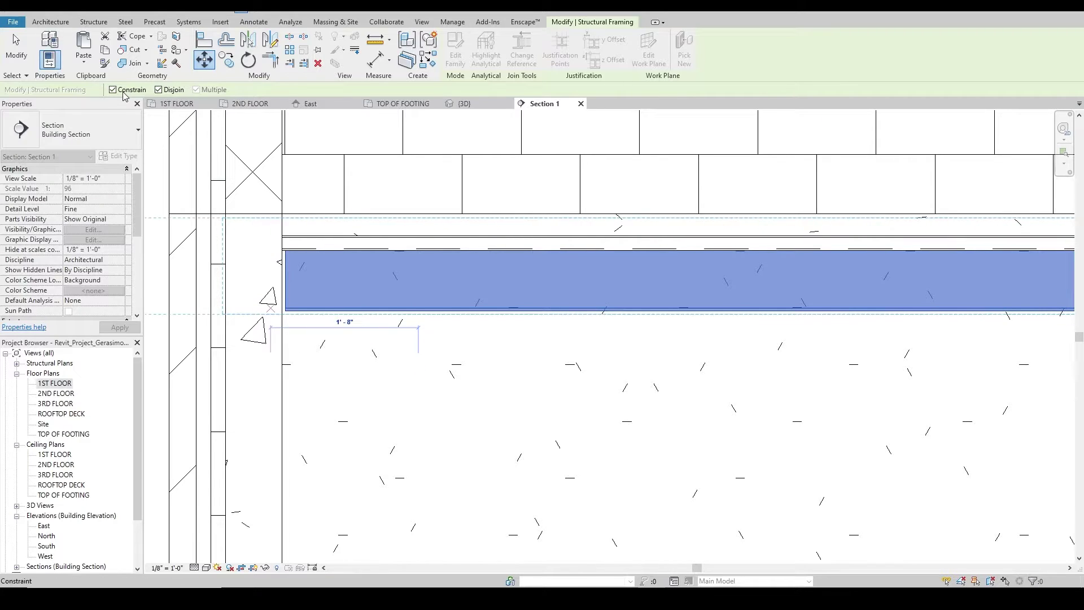
click(125, 90)
click(438, 309)
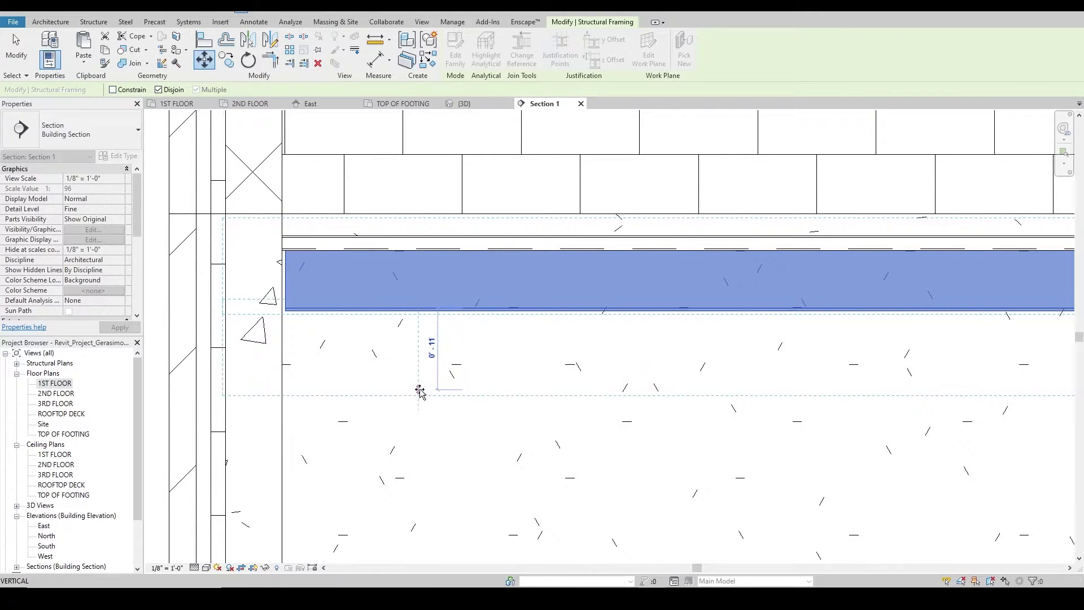
click(420, 389)
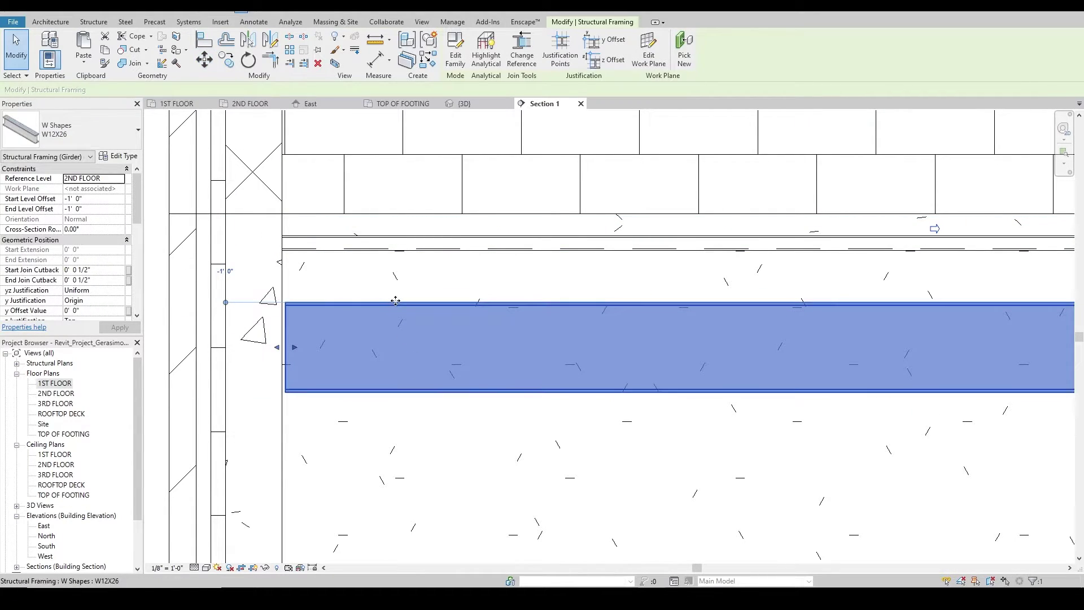
scroll(395, 301, up, 3)
Lift the beam so its top meets the deck underside, giving -0' 5" level offsets
key(m)
key(m)
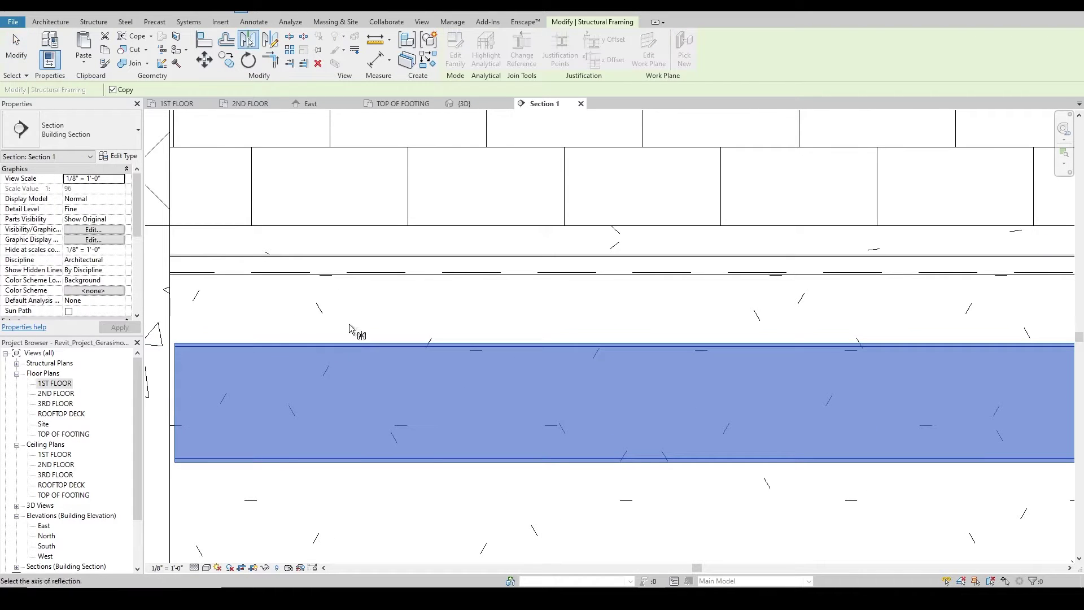
click(205, 60)
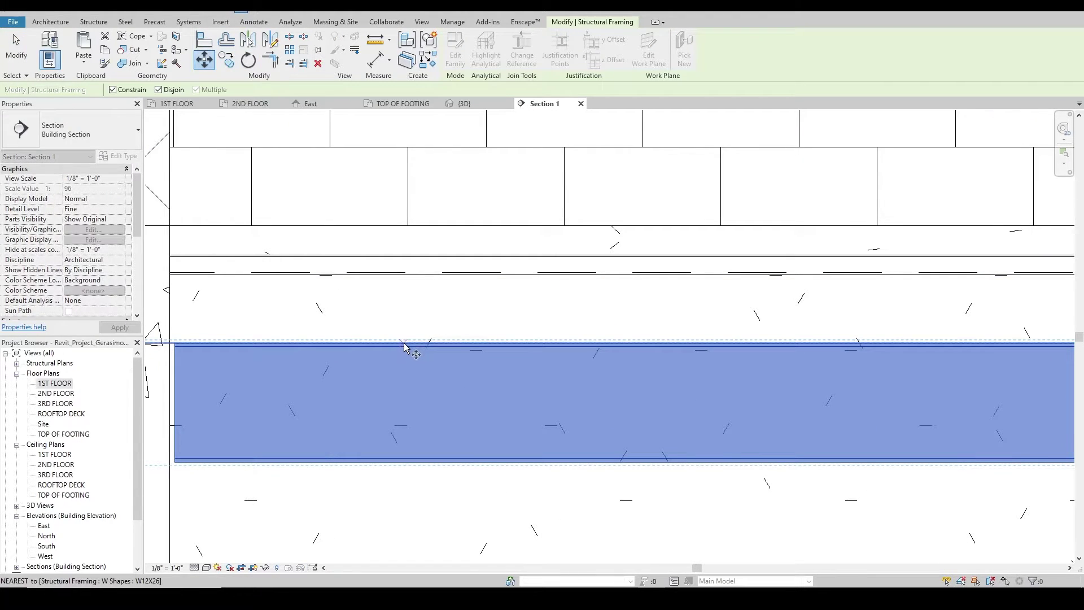
click(112, 89)
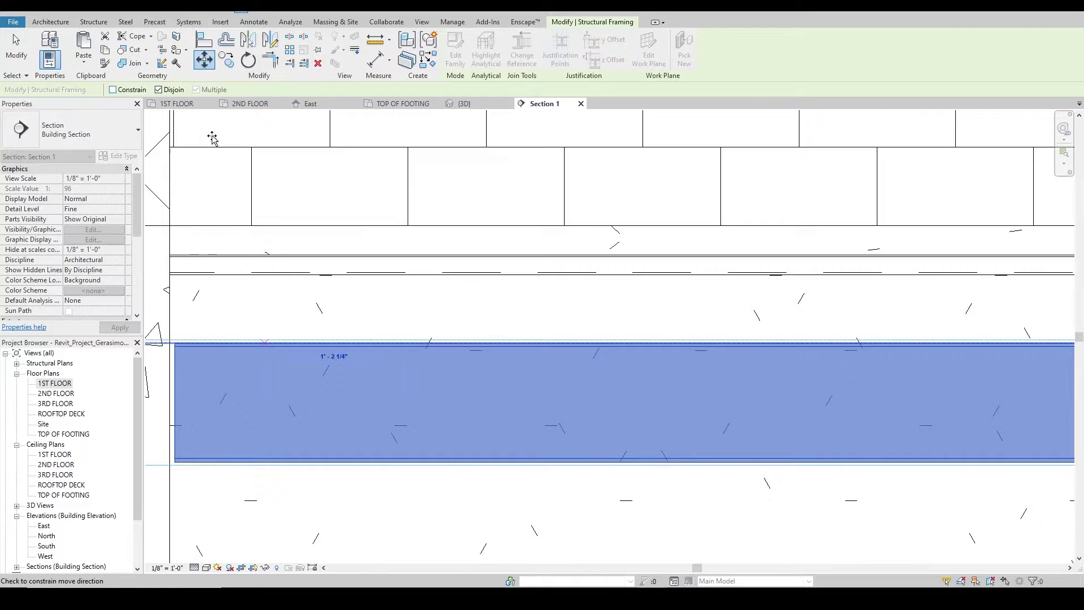
click(403, 277)
scroll(304, 313, down, 1)
scroll(273, 308, down, 1)
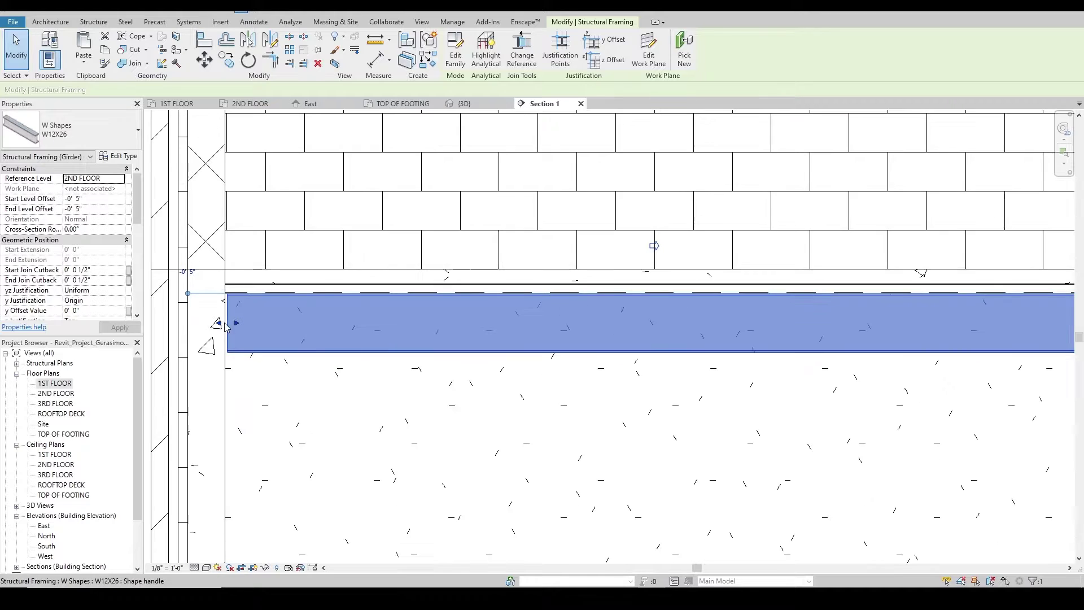
shift+scroll(243, 319, right, 3)
scroll(265, 314, down, 2)
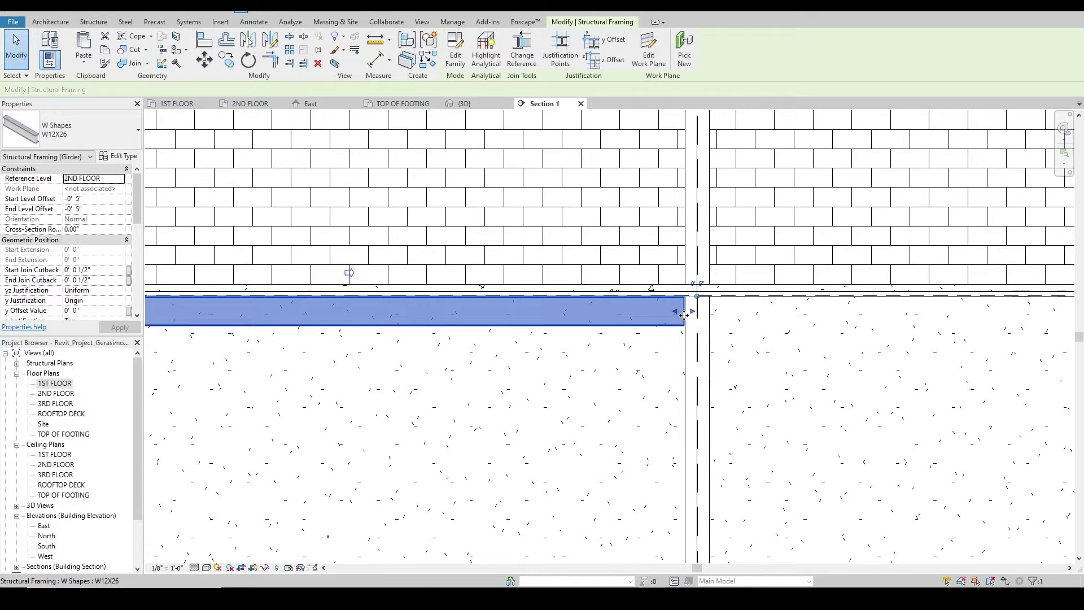
scroll(565, 321, down, 2)
scroll(314, 300, up, 2)
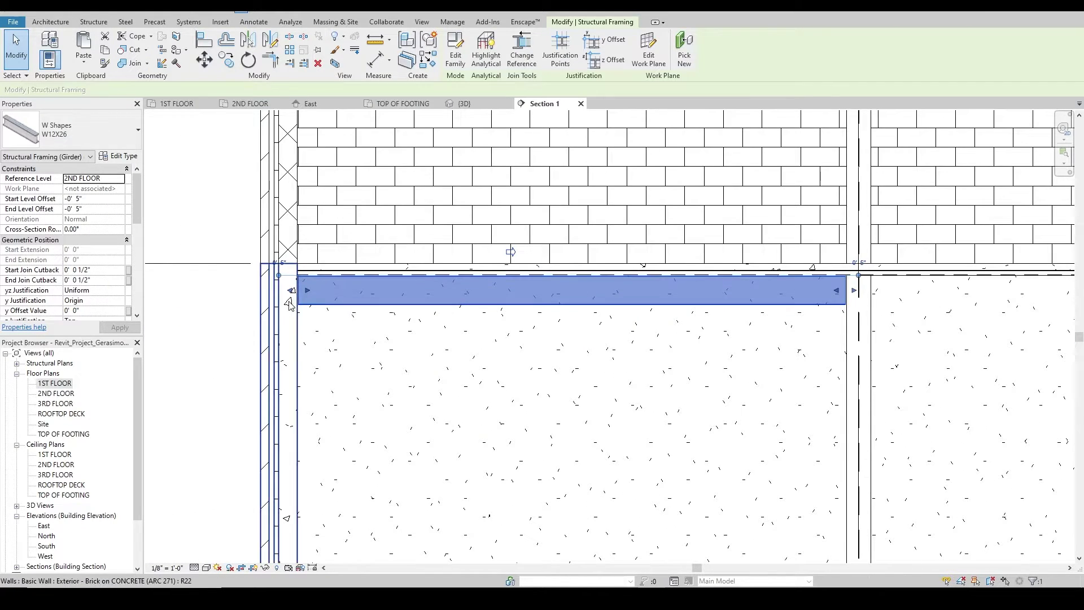
scroll(596, 223, down, 2)
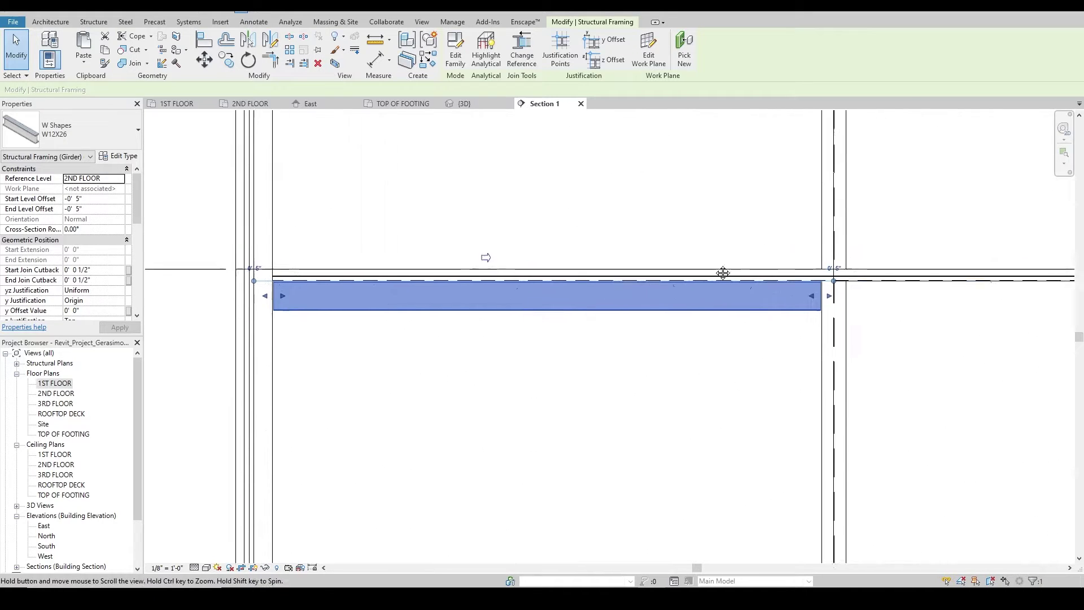
scroll(637, 280, up, 2)
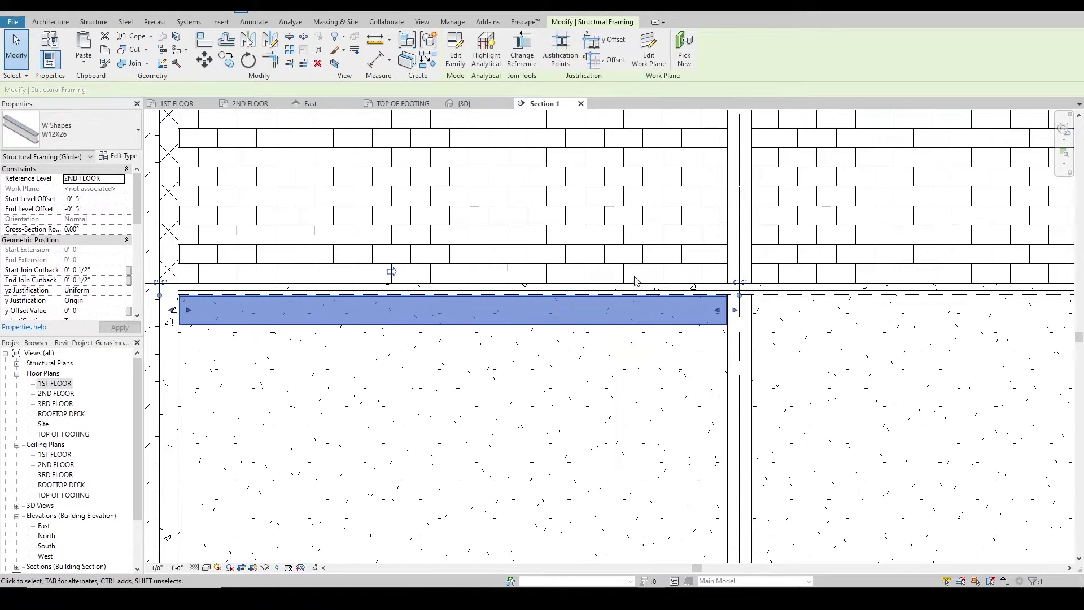
Check the beam under the 2ND FLOOR deck in {3D}, then expand Structural Plans
click(477, 108)
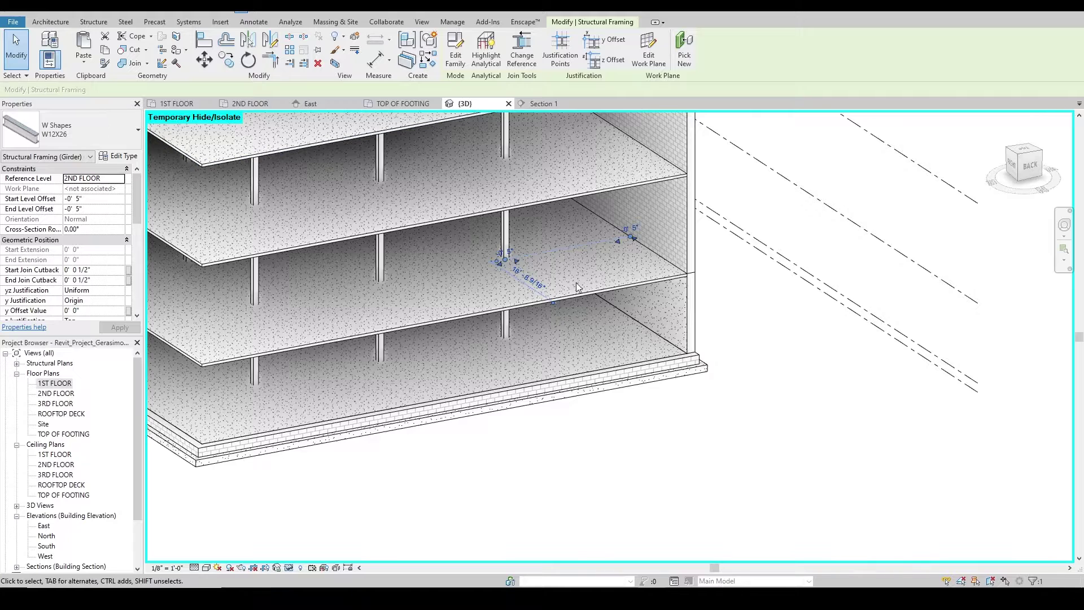
shift+middle_drag(511, 374, 479, 258)
scroll(479, 258, up, 8)
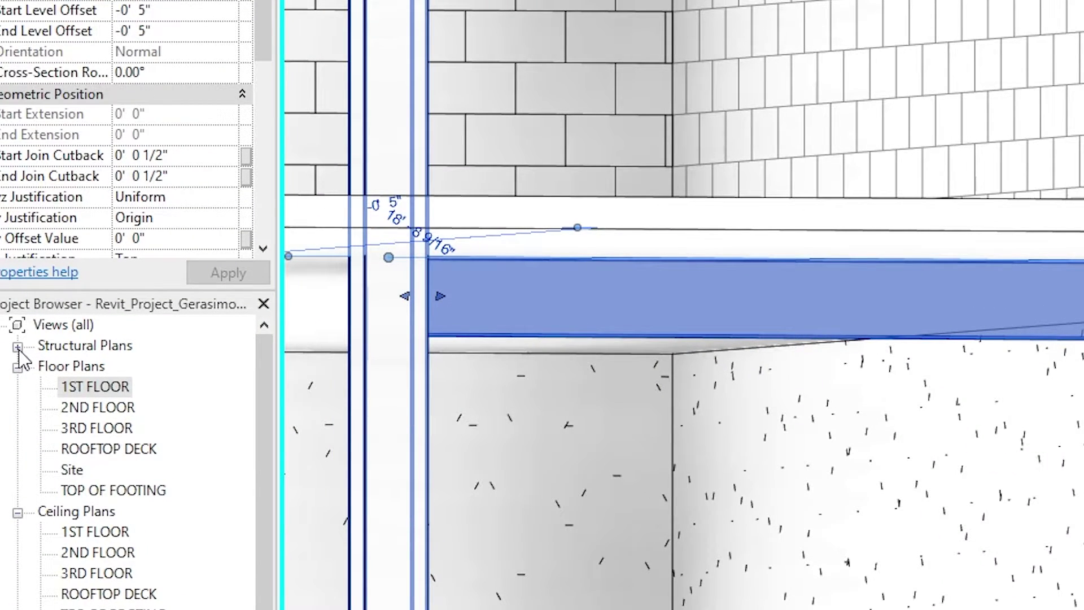
click(18, 347)
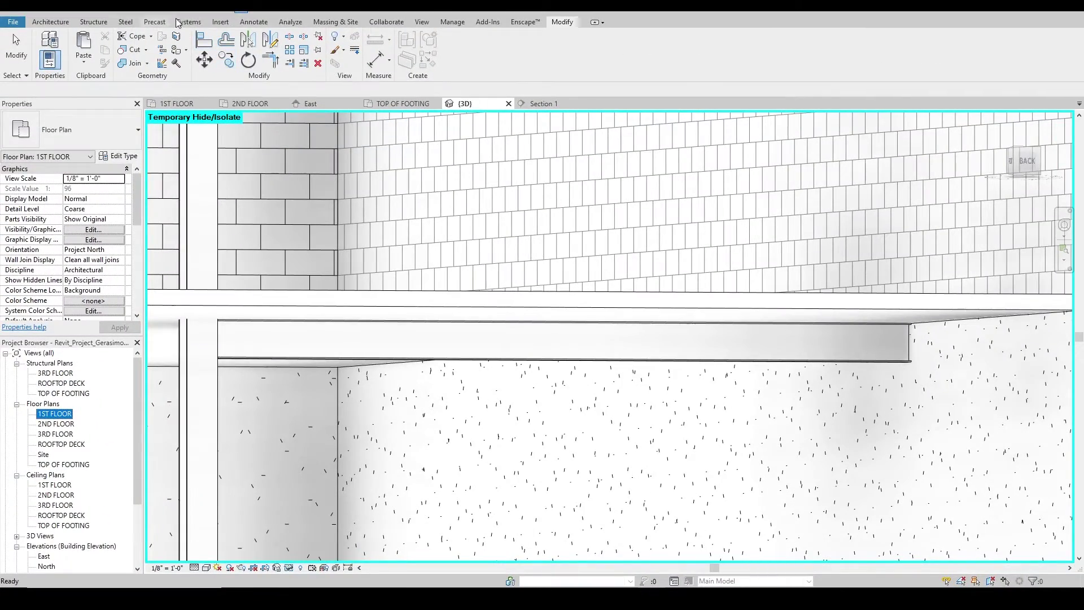
Create new structural plan views for the 1ST FLOOR and 2ND FLOOR levels
click(421, 22)
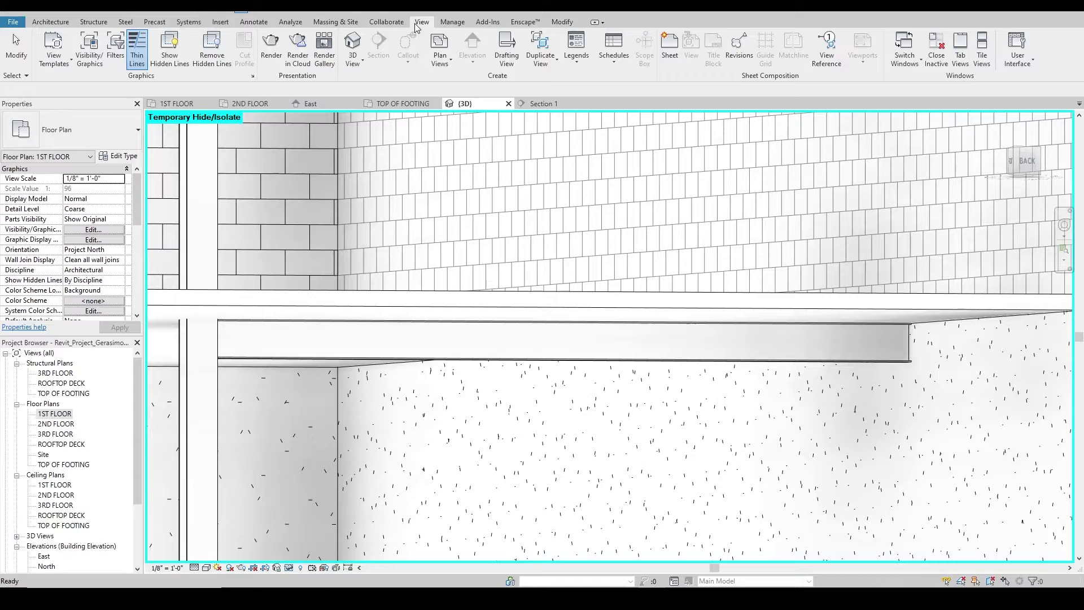
click(449, 62)
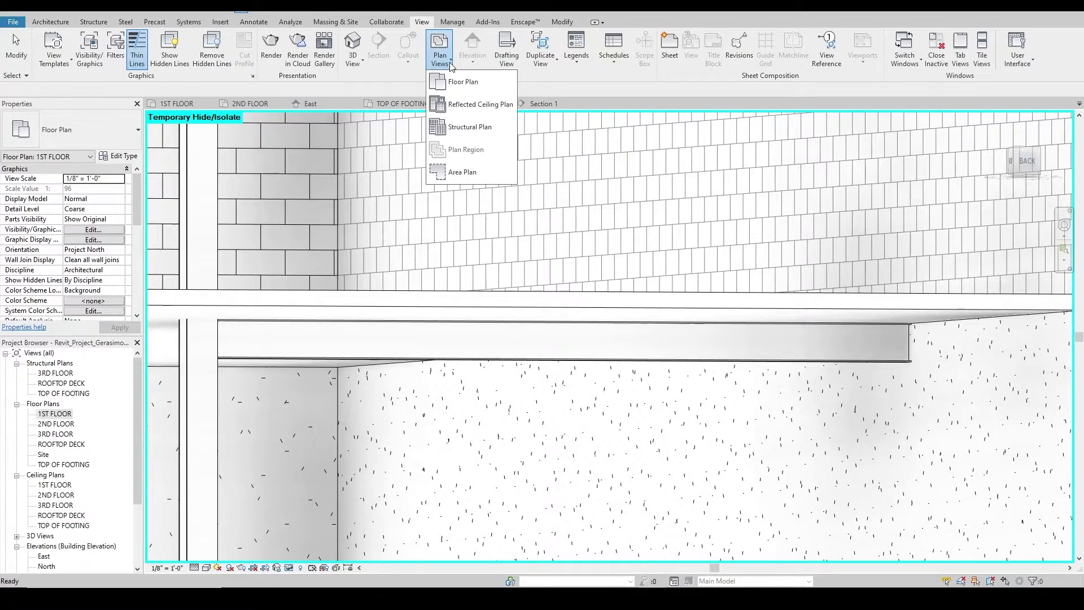
click(496, 134)
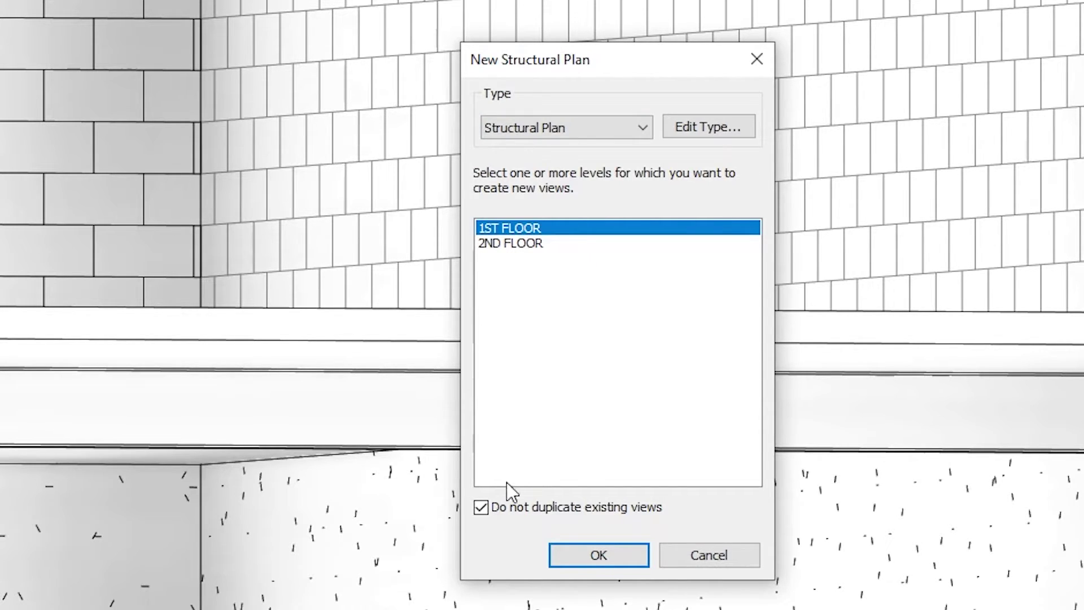
click(481, 508)
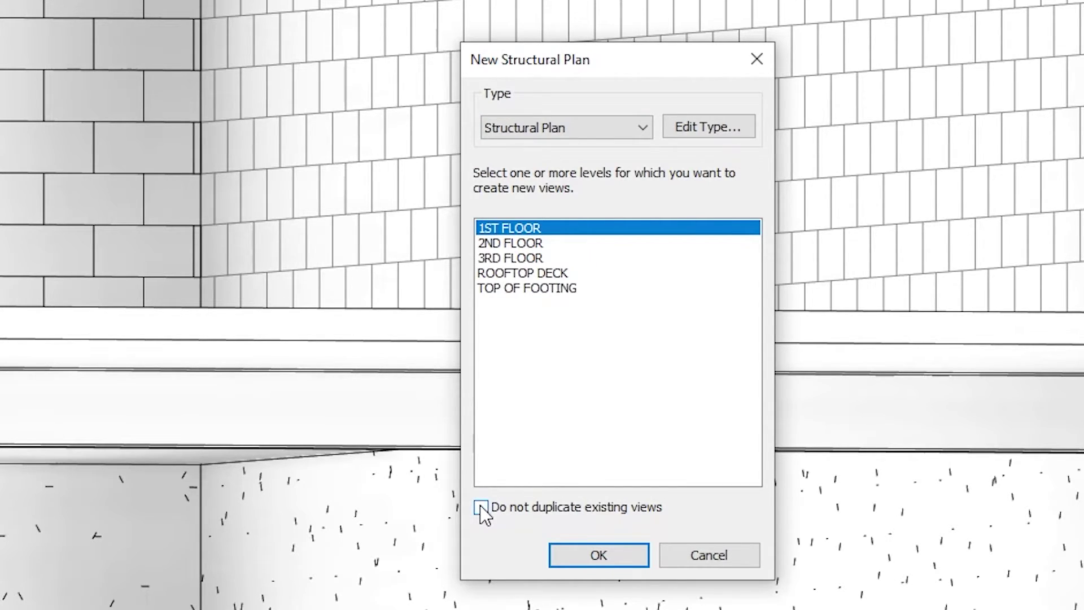
click(481, 507)
click(554, 245)
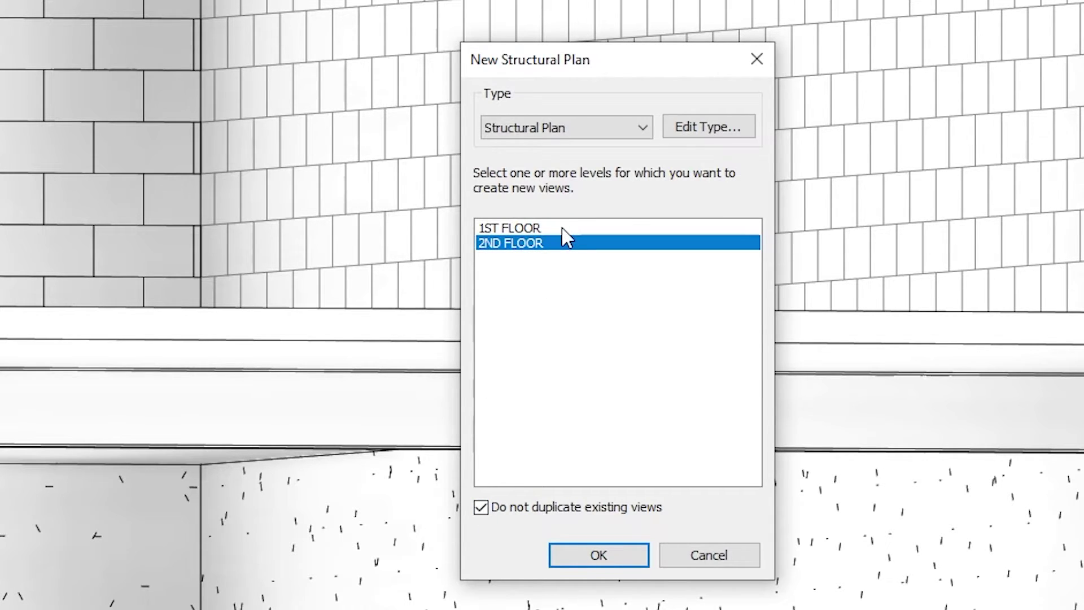
ctrl+click(564, 230)
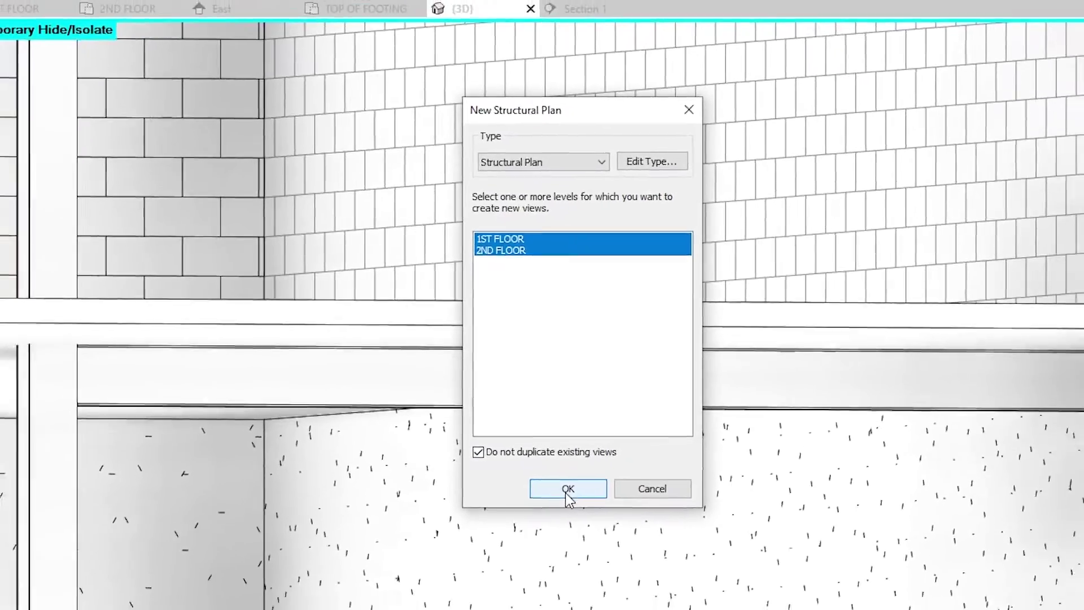
click(585, 557)
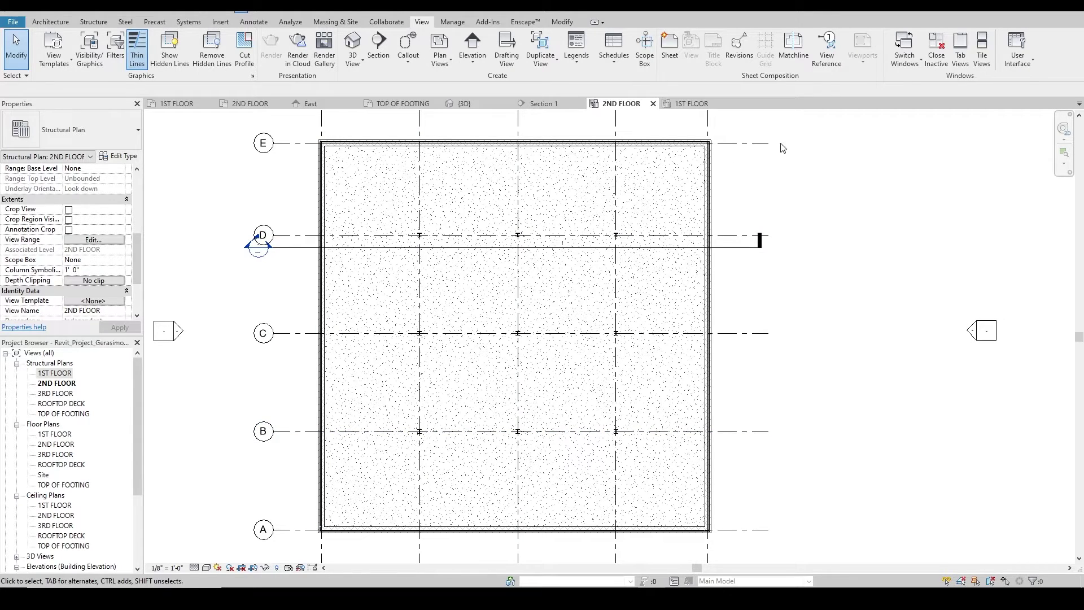
In the 1ST FLOOR structural plan, set the cut plane offset to 11' and select the grid D beam
click(698, 110)
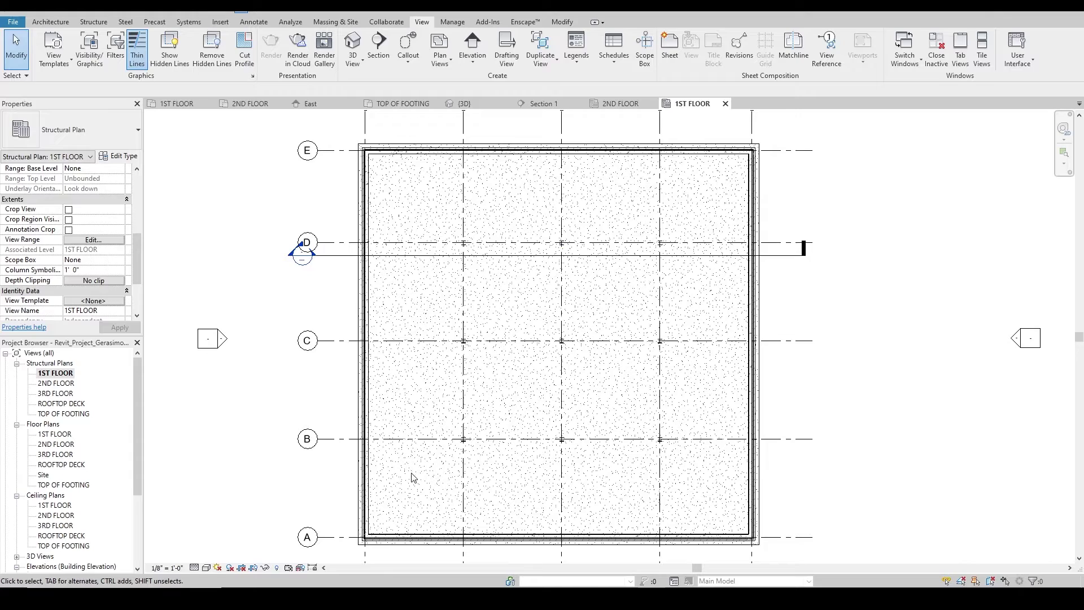
click(194, 568)
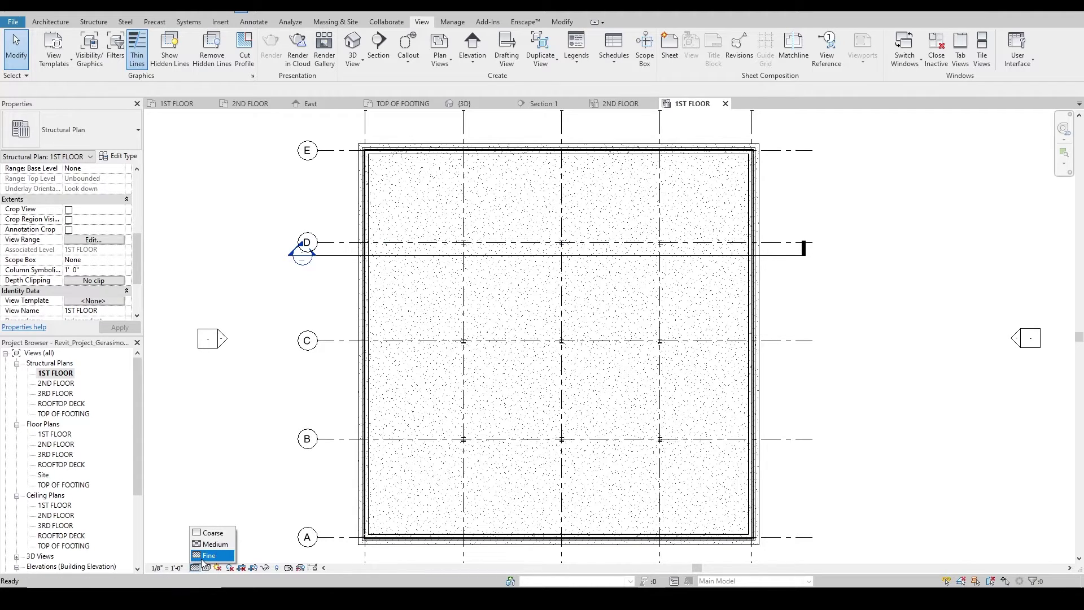
click(104, 239)
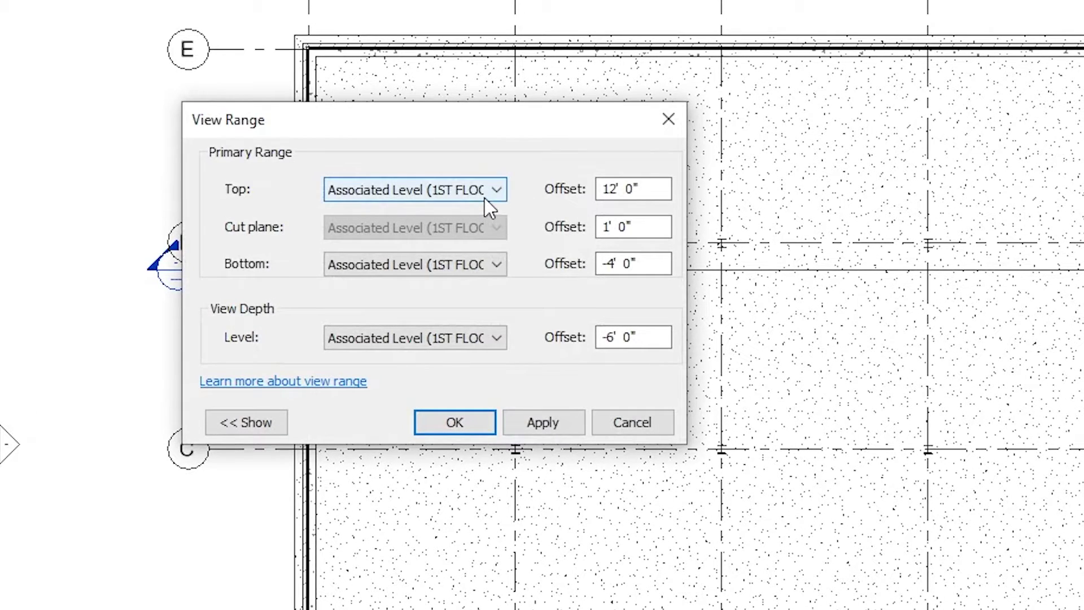
drag(665, 188, 571, 189)
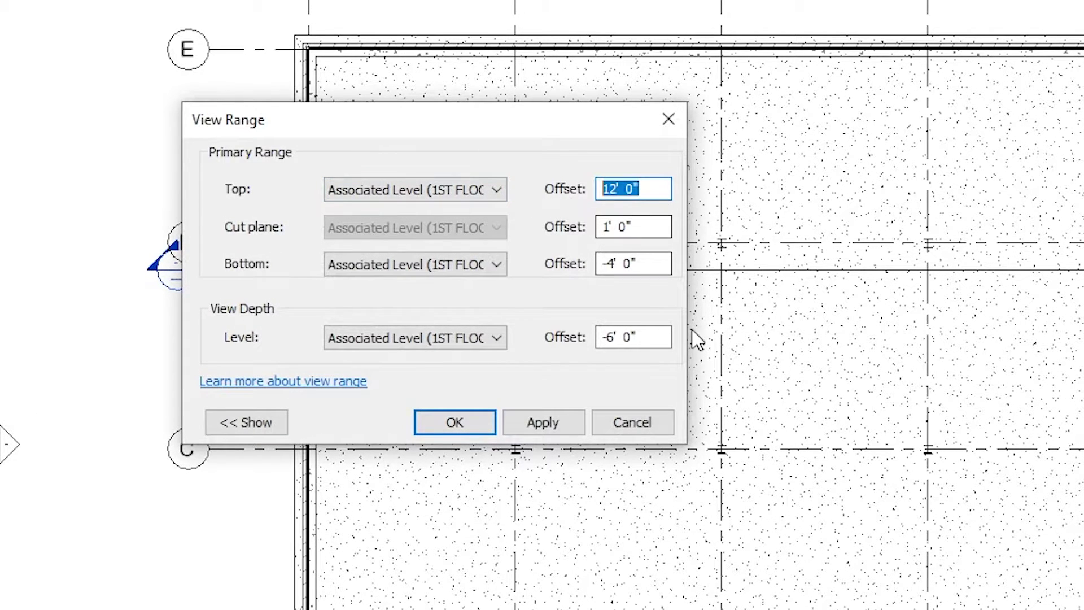
drag(667, 226, 573, 236)
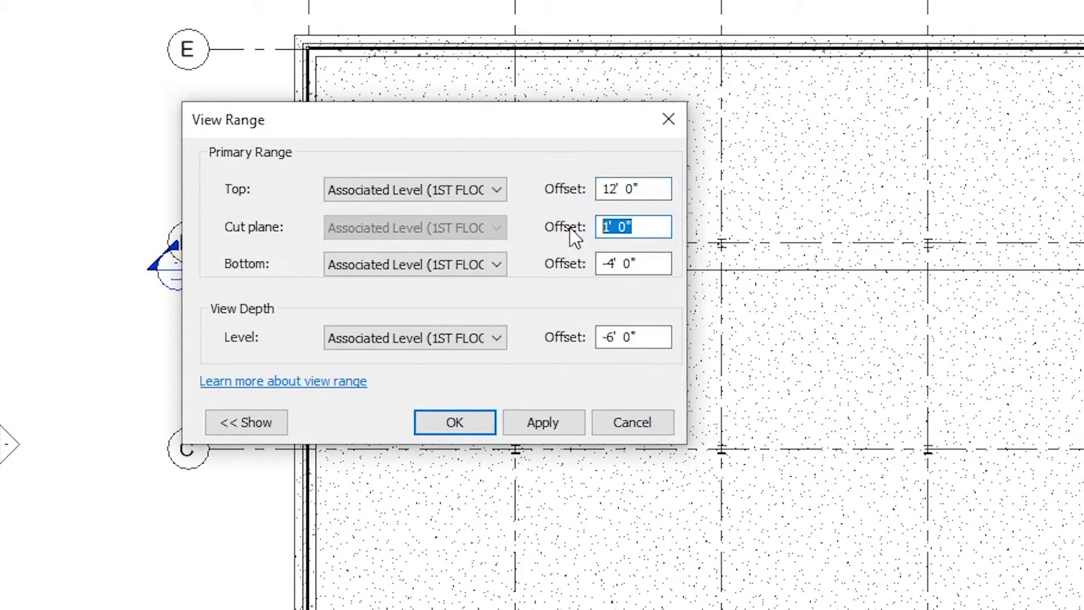
text(11)
key(Return)
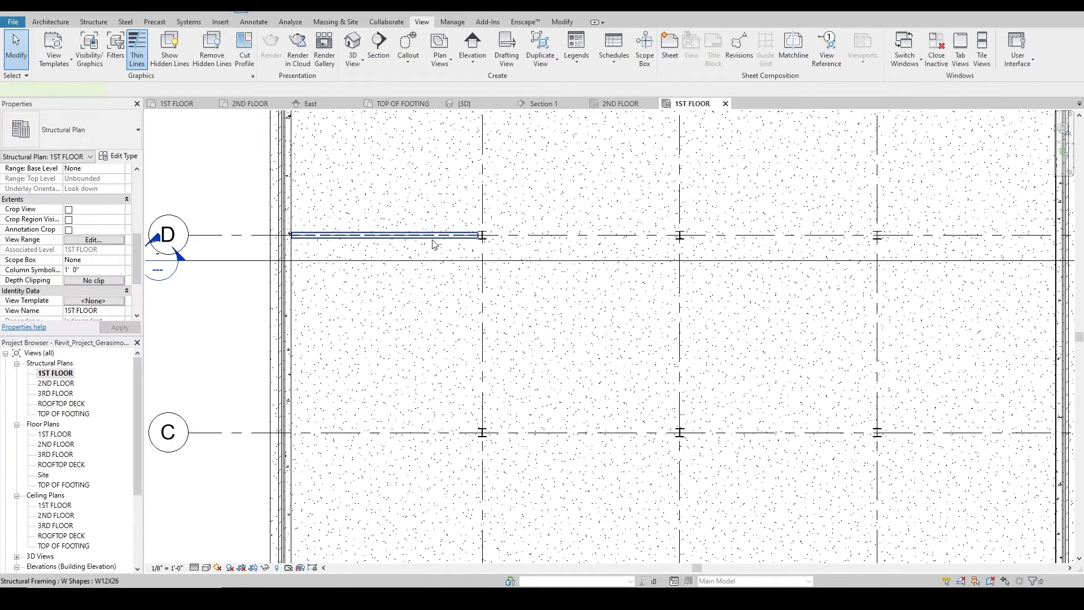
click(434, 244)
scroll(432, 242, up, 2)
Copy the W12X26 beam into the next bay along grid D
scroll(398, 350, down, 2)
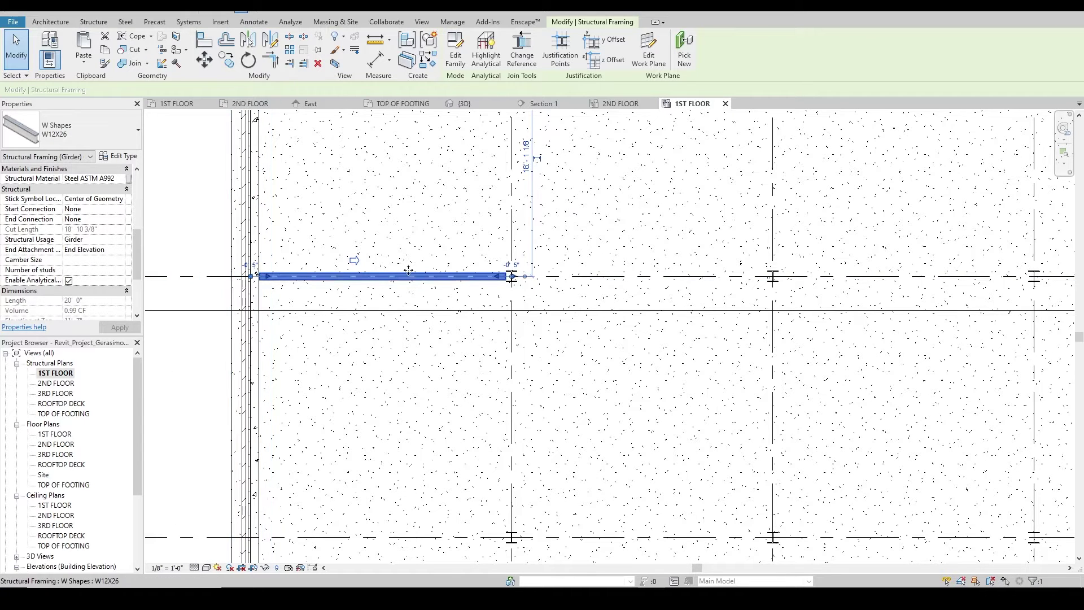
scroll(510, 277, down, 3)
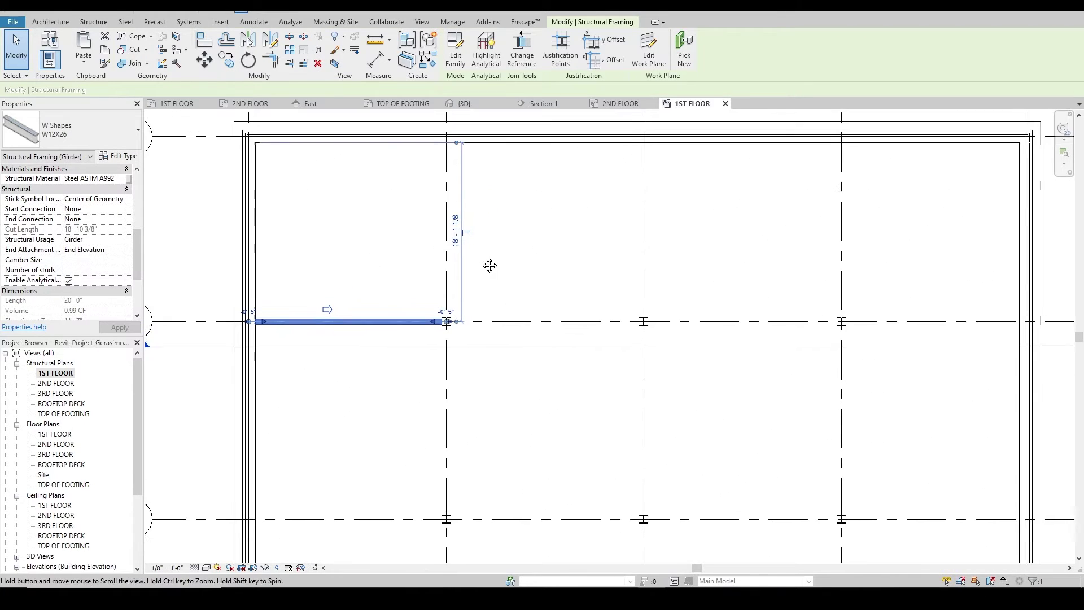
scroll(279, 331, up, 1)
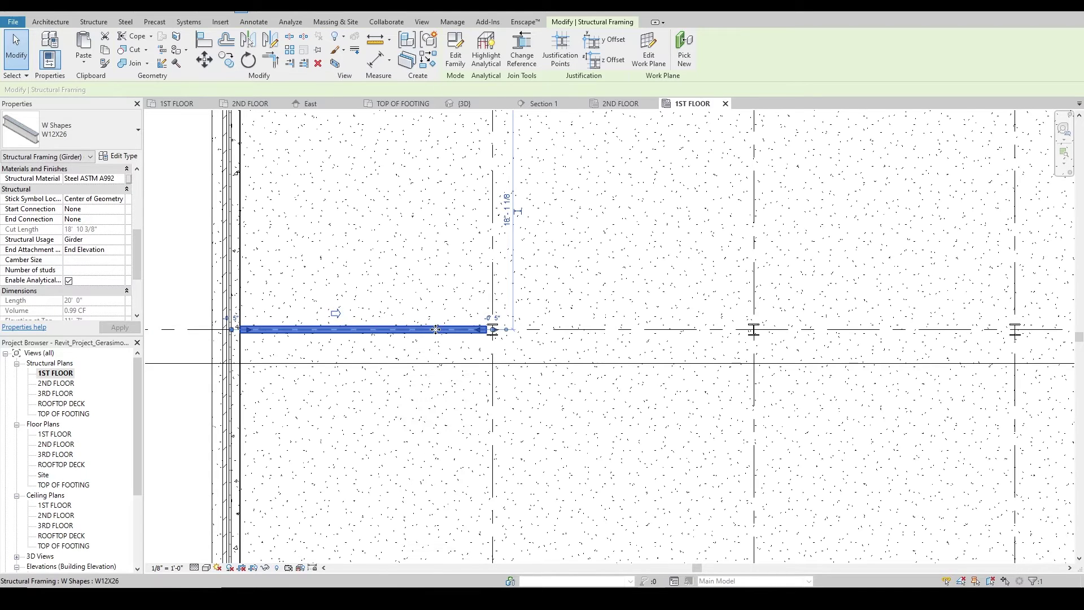
scroll(419, 330, down, 2)
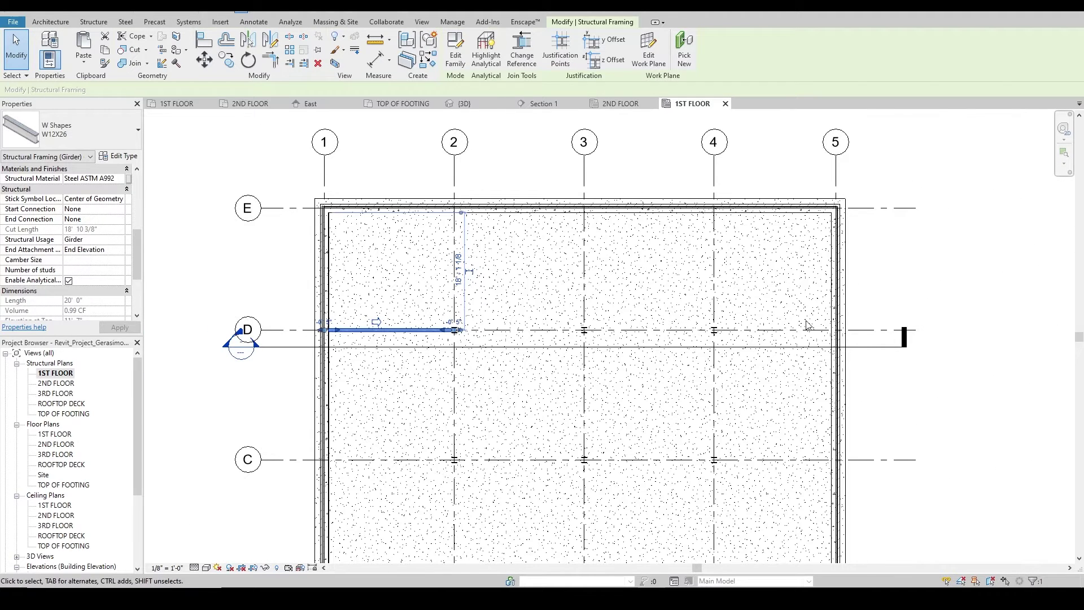
scroll(455, 327, up, 2)
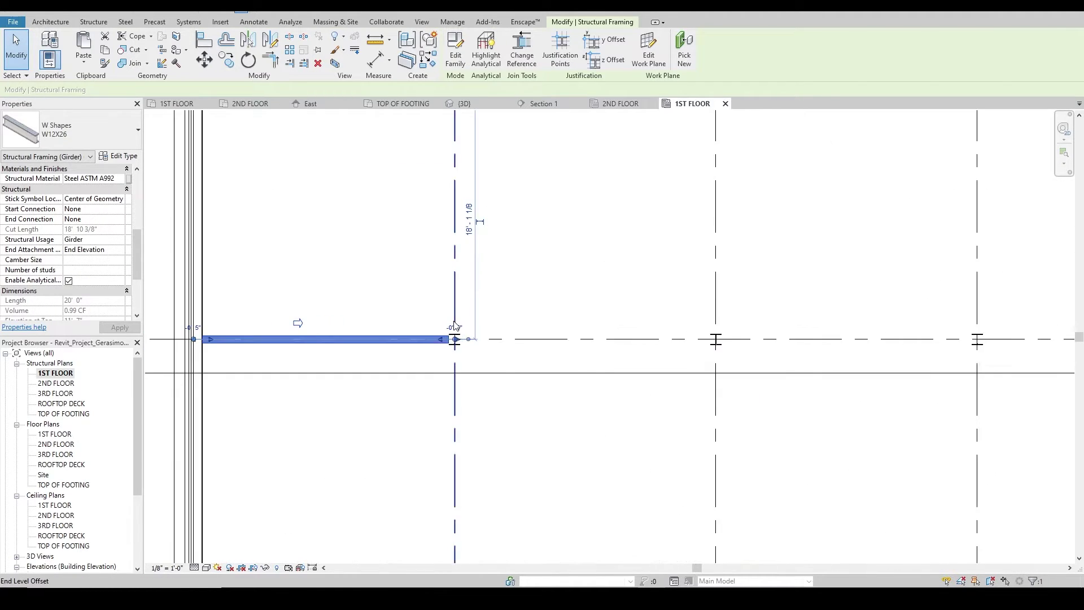
key(c)
key(o)
scroll(455, 341, up, 2)
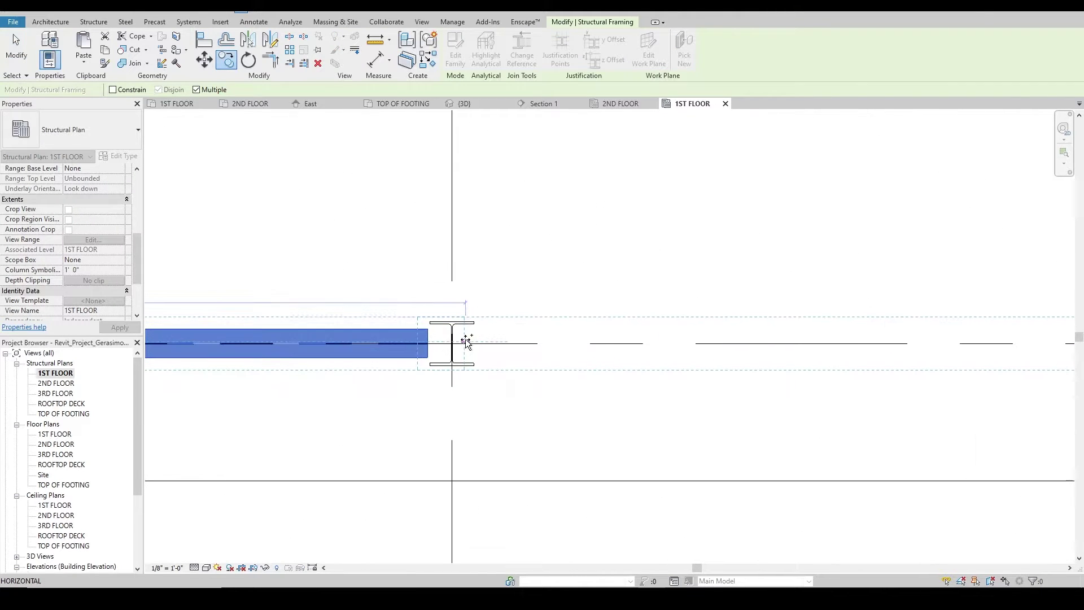
click(454, 342)
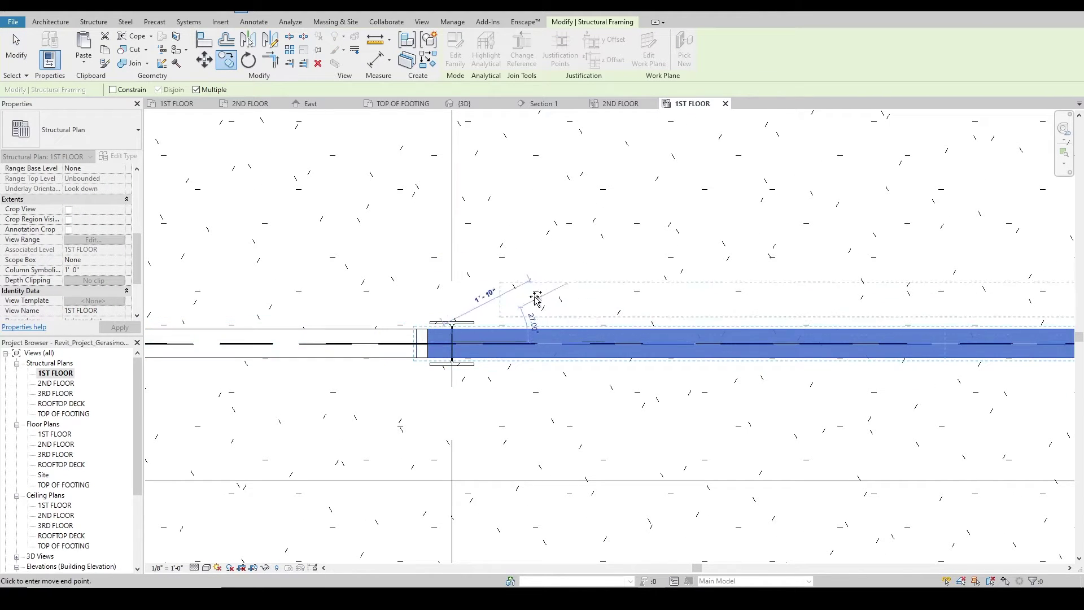
scroll(485, 316, down, 2)
scroll(406, 353, up, 2)
key(Escape)
key(Escape)
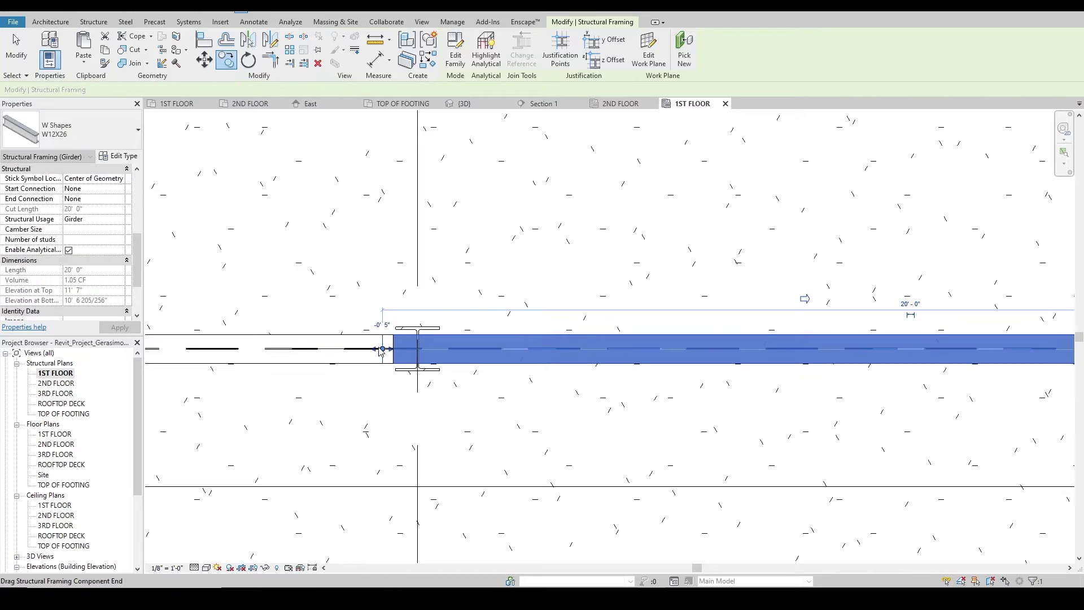
Drag the copied beam's ends to the column centers
click(401, 346)
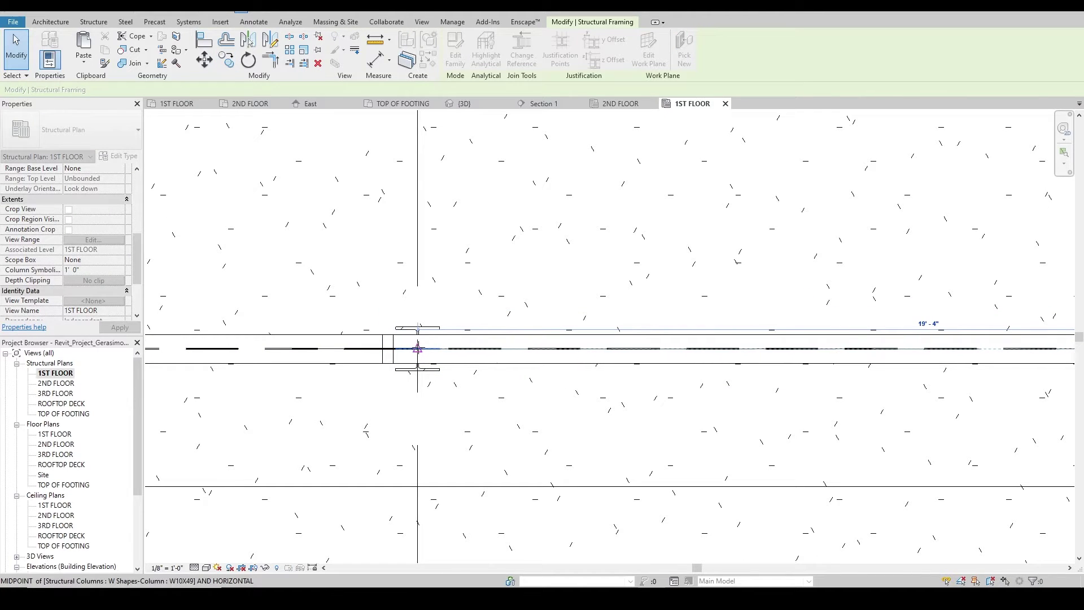
drag(420, 351, 421, 351)
scroll(637, 304, down, 2)
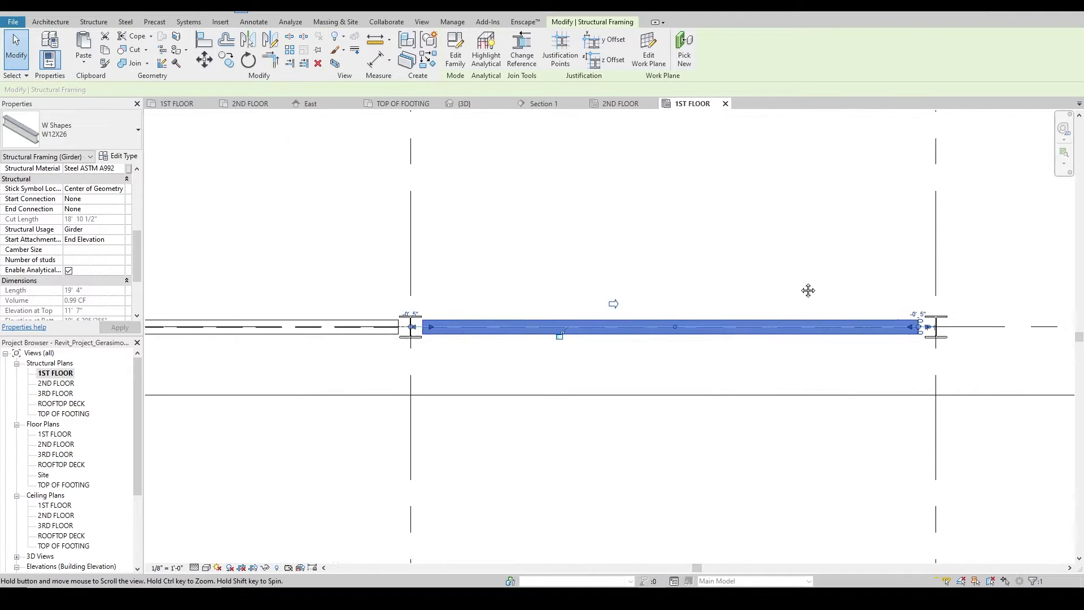
middle_drag(641, 308, 189, 305)
scroll(491, 327, up, 2)
click(491, 327)
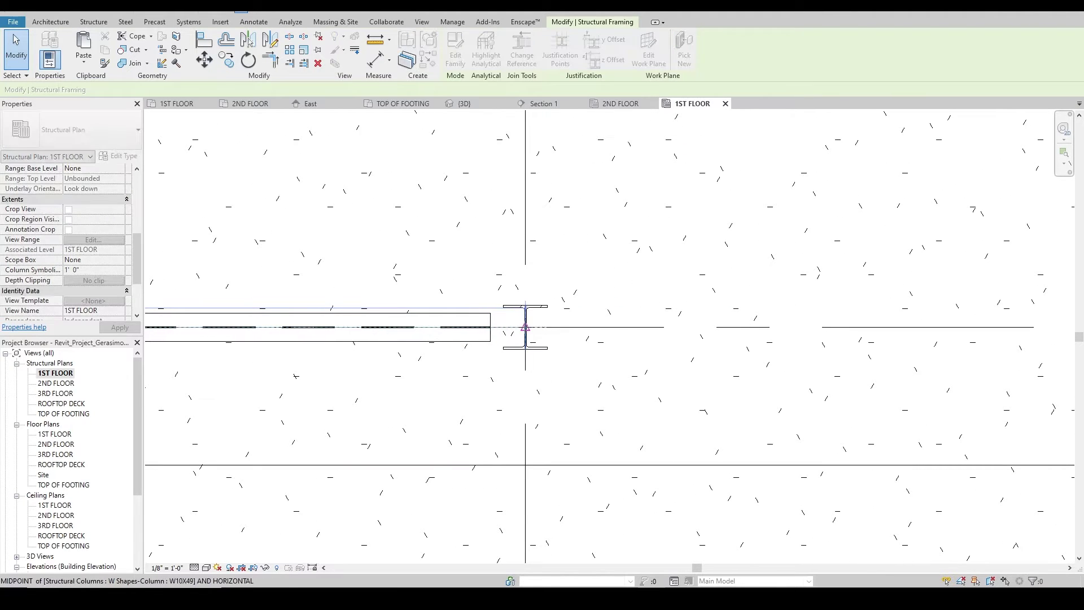
scroll(516, 293, down, 4)
scroll(466, 294, down, 1)
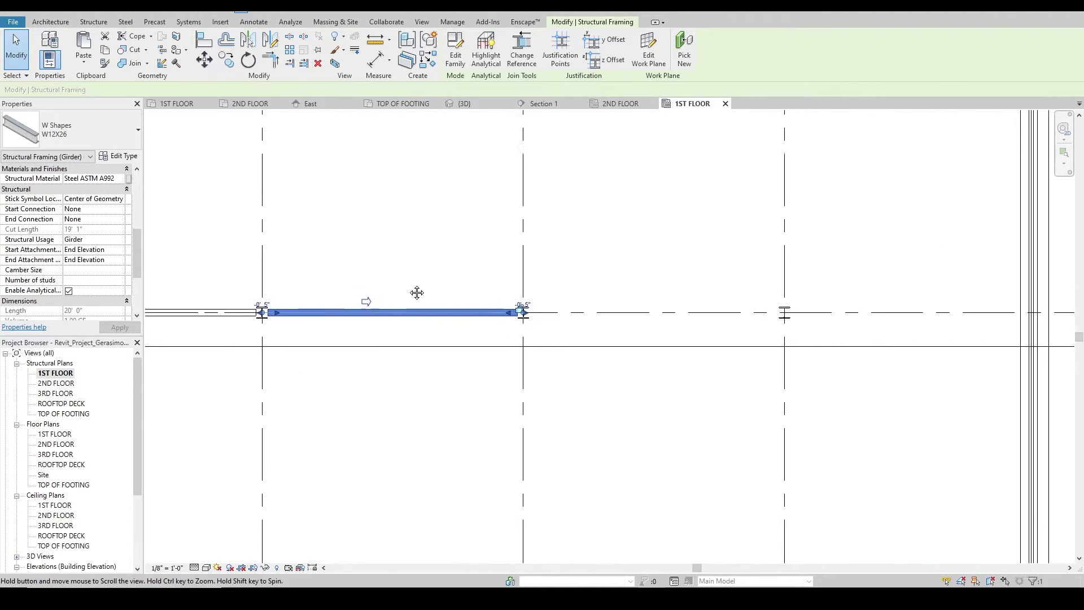
Copy the beam from grid 2 into the remaining bays, shorten the last one, and check in 3D
key(c)
key(o)
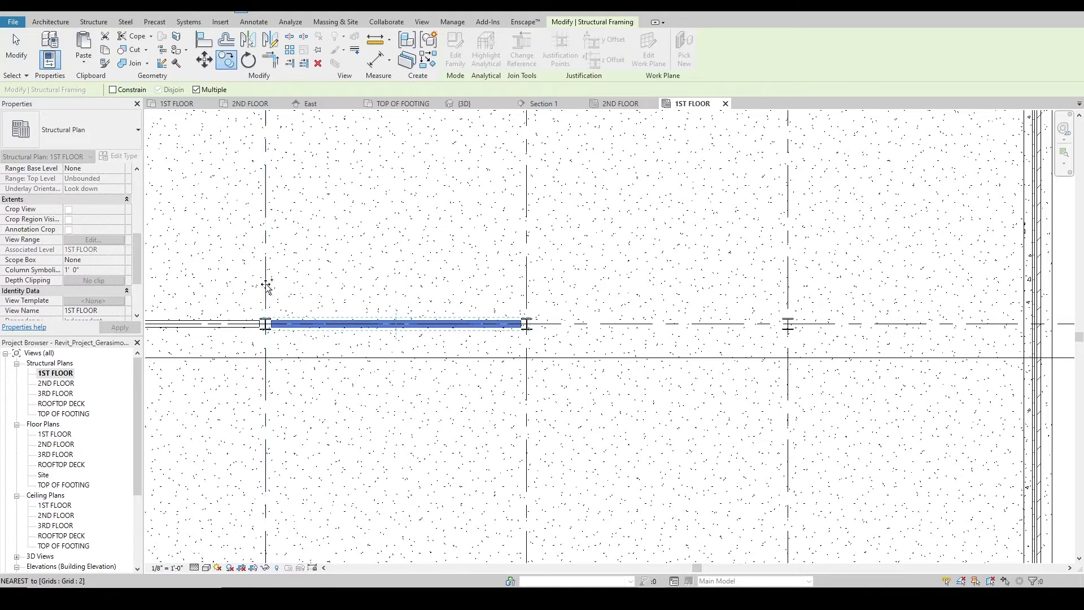
click(266, 284)
click(527, 287)
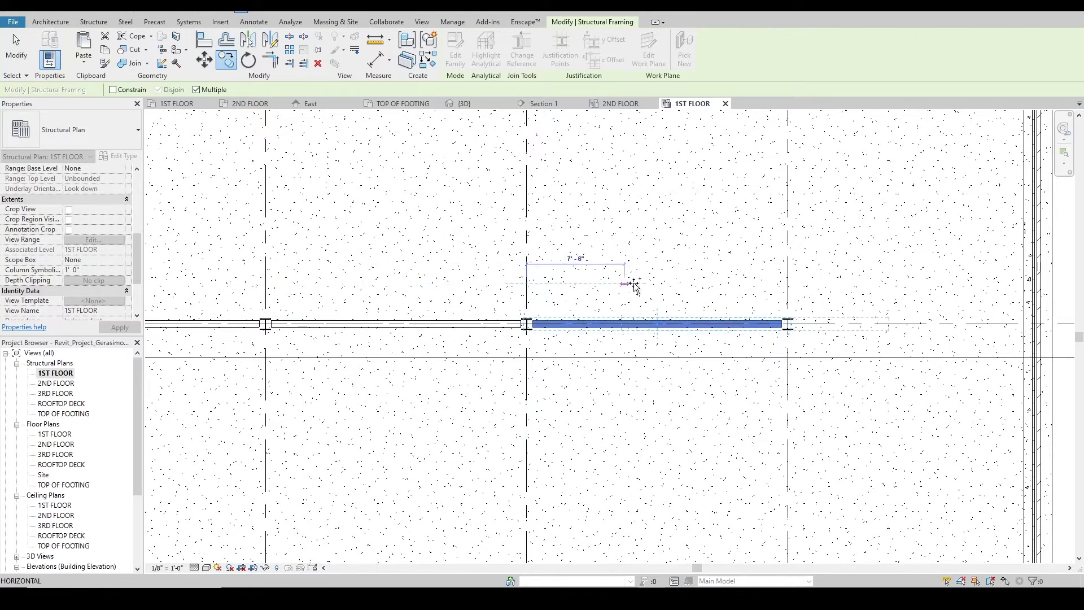
click(788, 284)
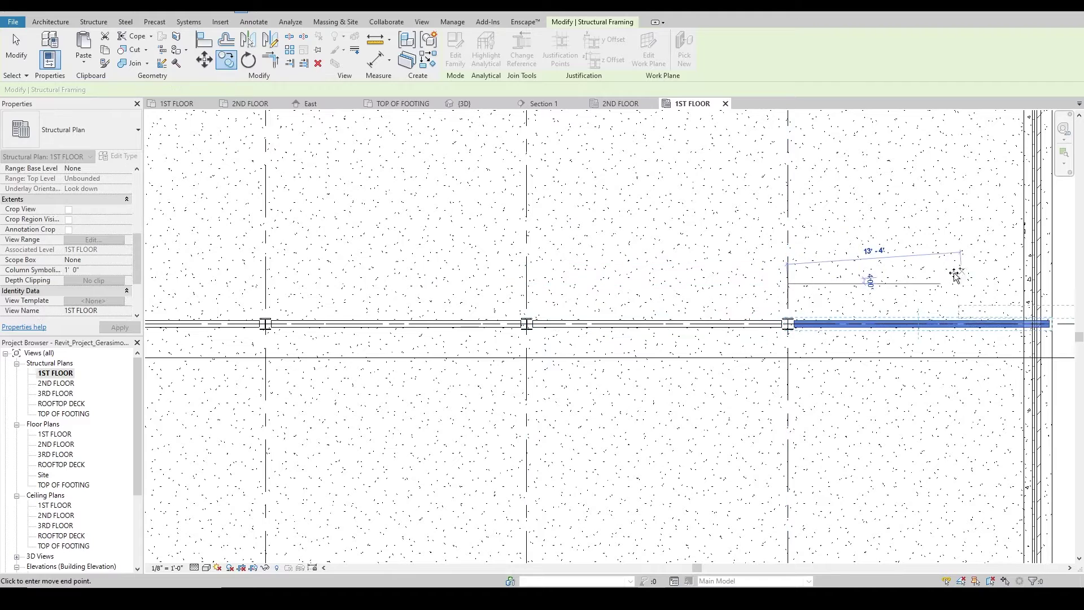
scroll(706, 378, up, 4)
key(Escape)
drag(676, 350, 609, 350)
scroll(741, 247, down, 5)
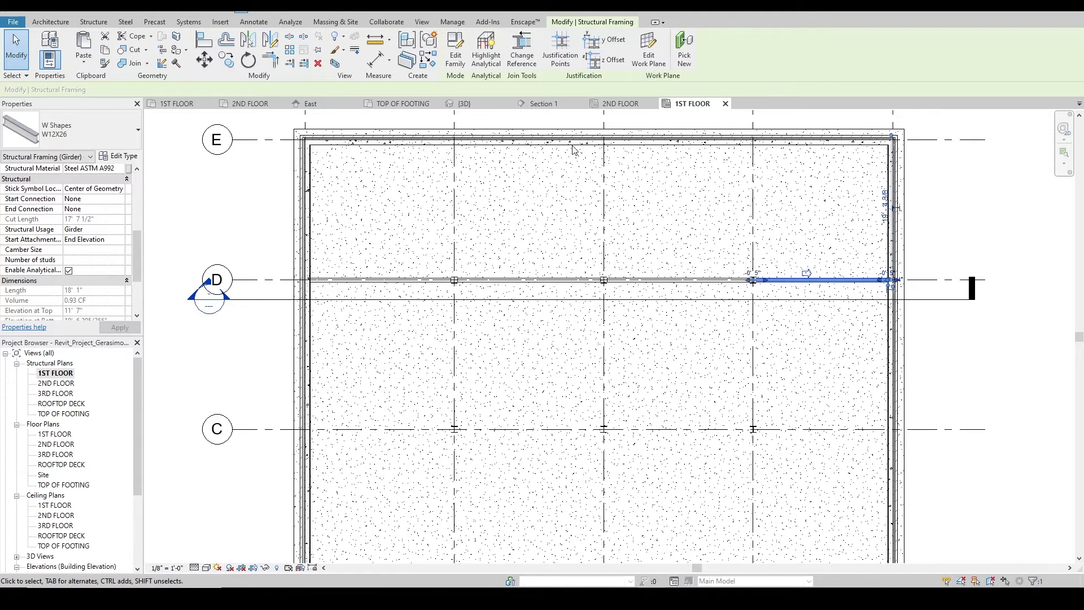
click(465, 104)
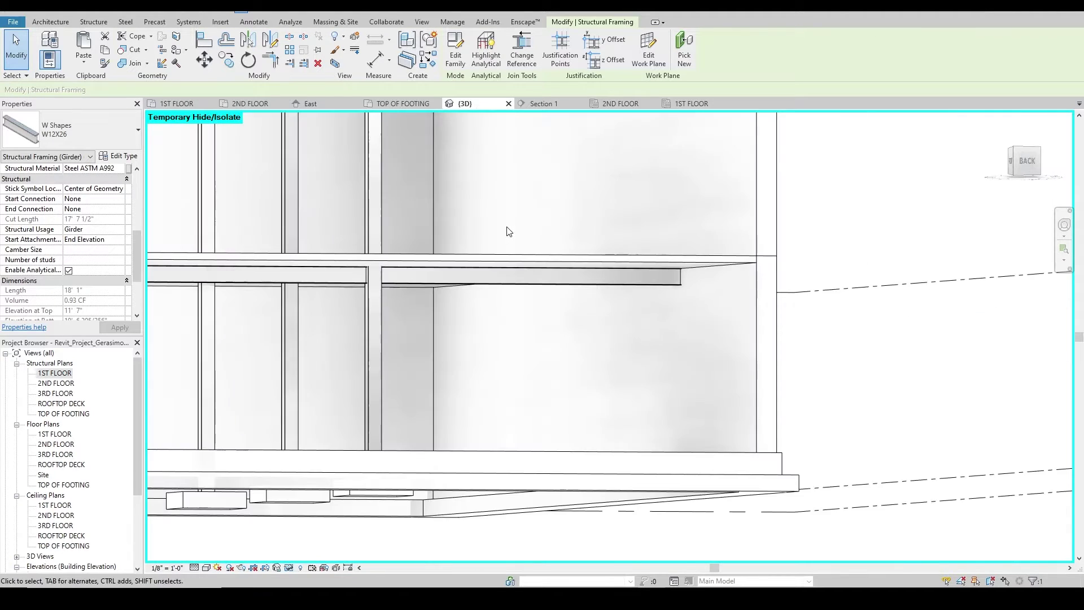
mouse_move(525, 265)
shift+middle_down()
mouse_move(412, 293)
mouse_move(358, 281)
mouse_move(847, 285)
shift+middle_up()
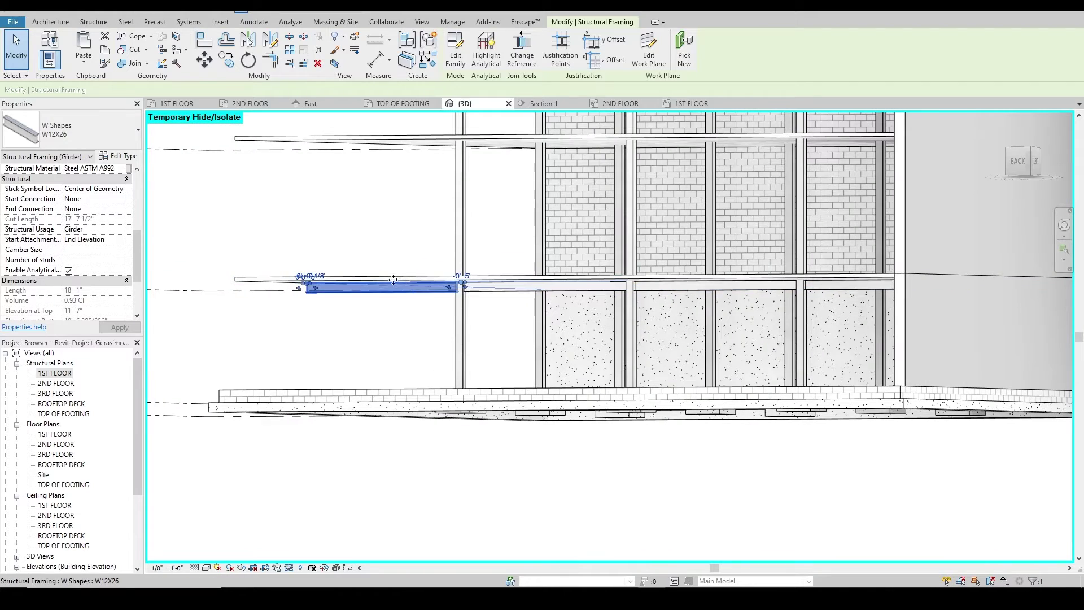
click(680, 103)
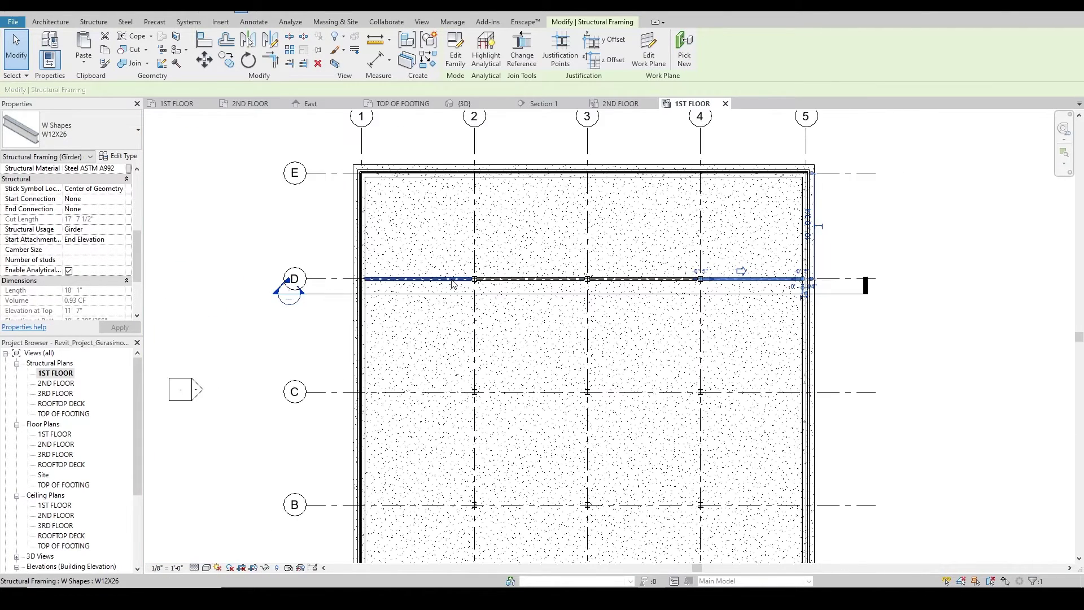
Copy the four grid D beams onto grids C and B, then select all 12 and copy them
key(Tab)
click(453, 283)
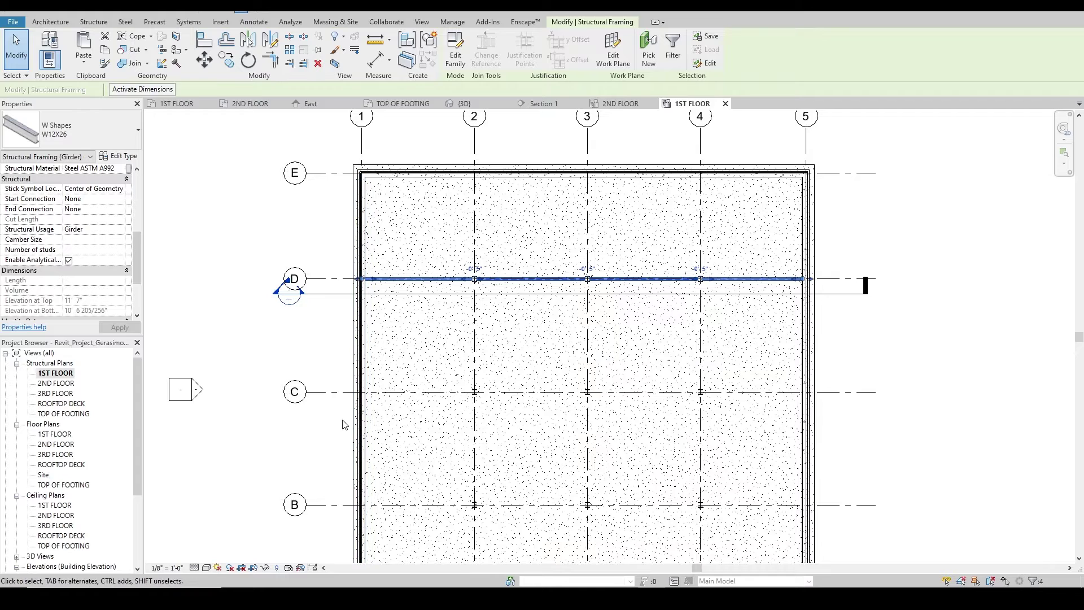
middle_drag(431, 472, 452, 380)
key(c)
key(o)
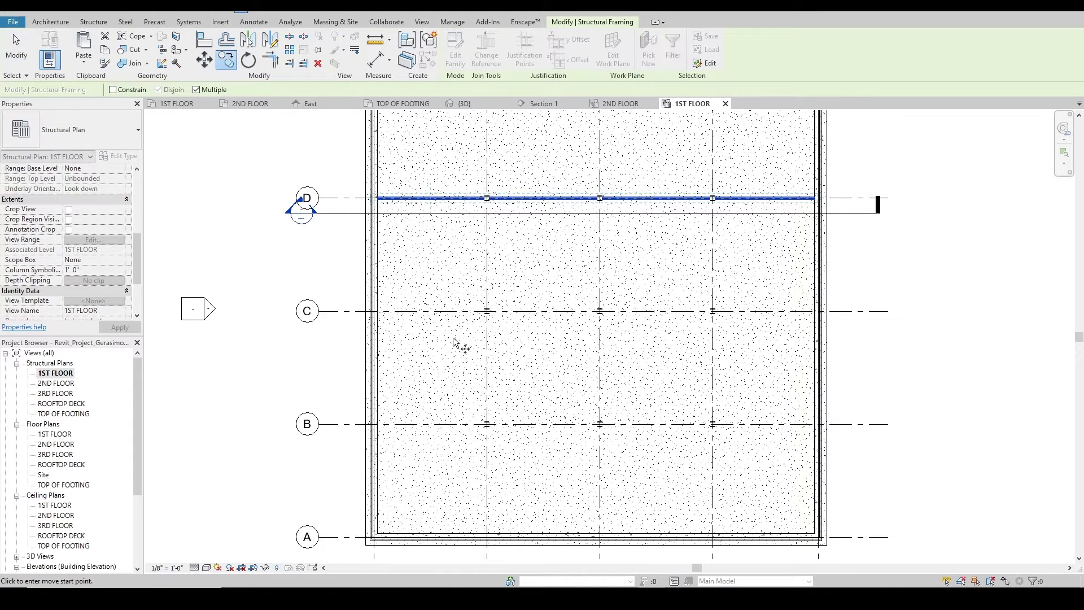
click(341, 199)
click(341, 311)
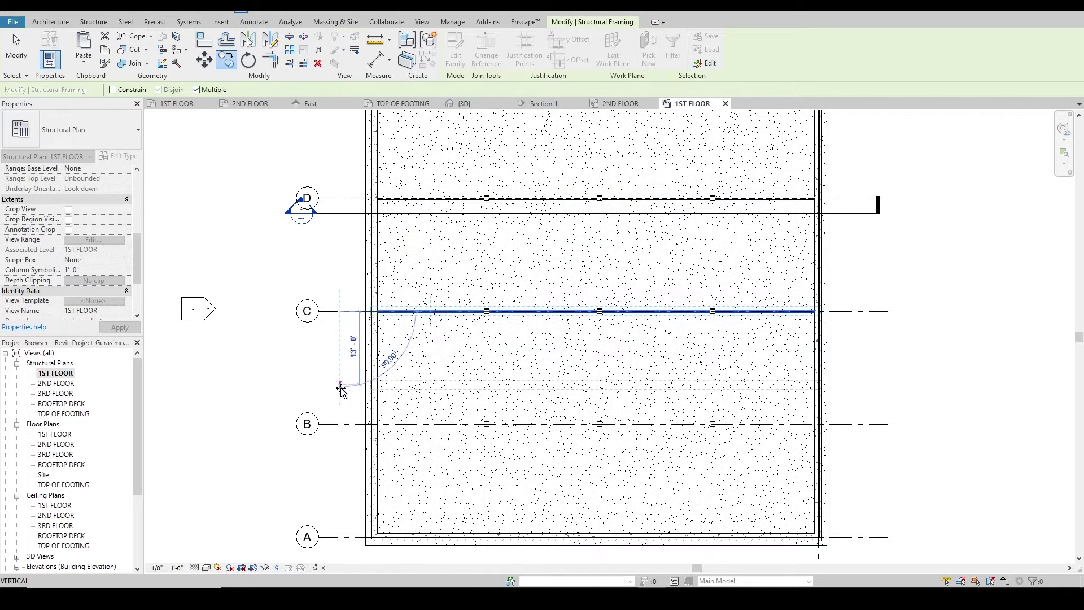
click(341, 424)
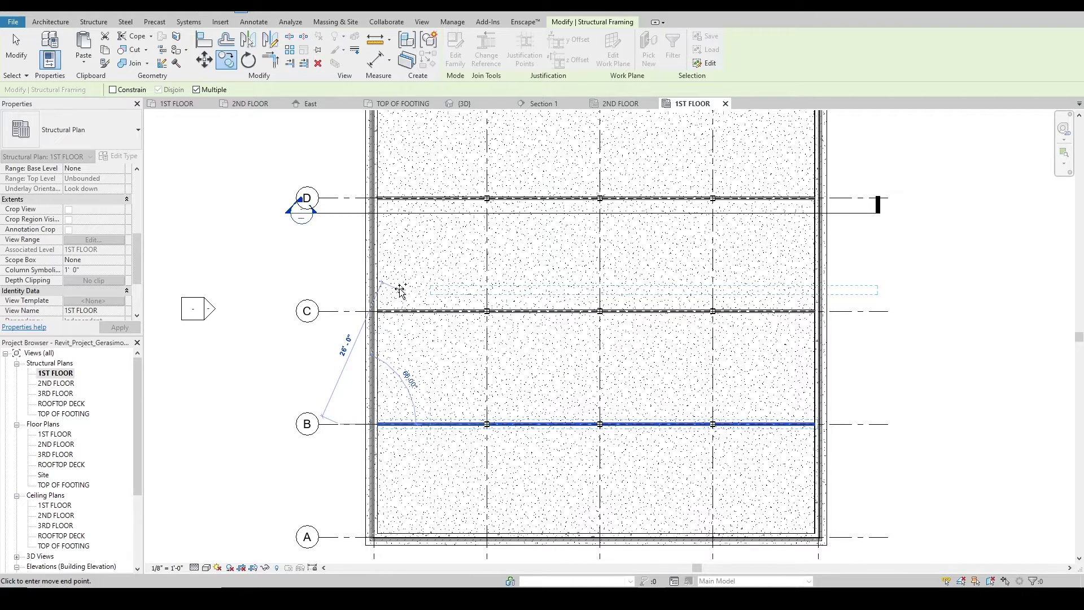
key(Escape)
click(429, 424)
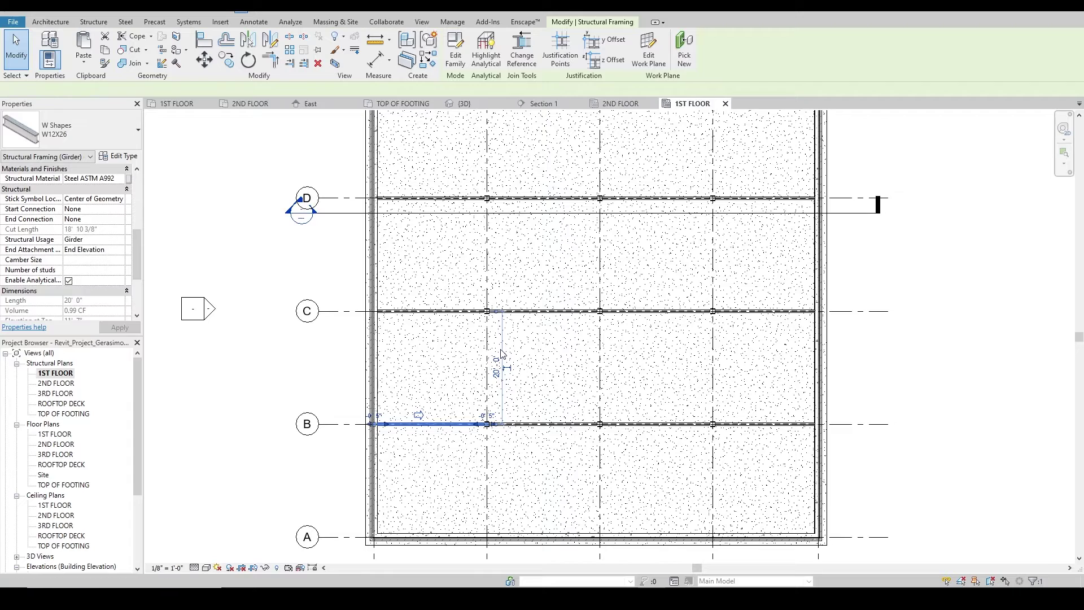
key(s)
key(a)
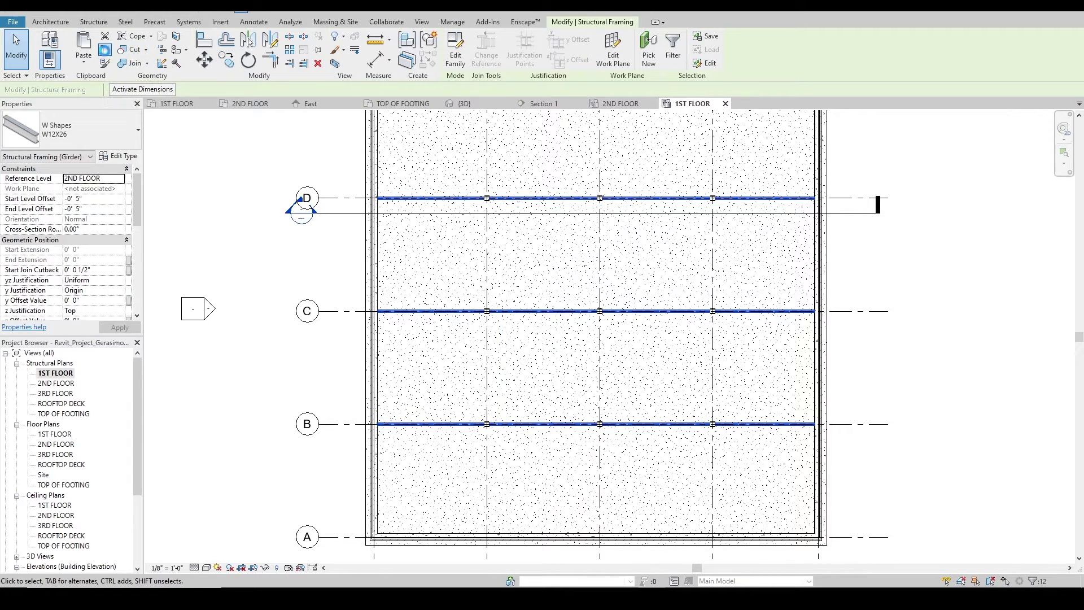
Paste the 12 beams aligned to the 2ND FLOOR level and view them in {3D}
click(84, 61)
click(133, 105)
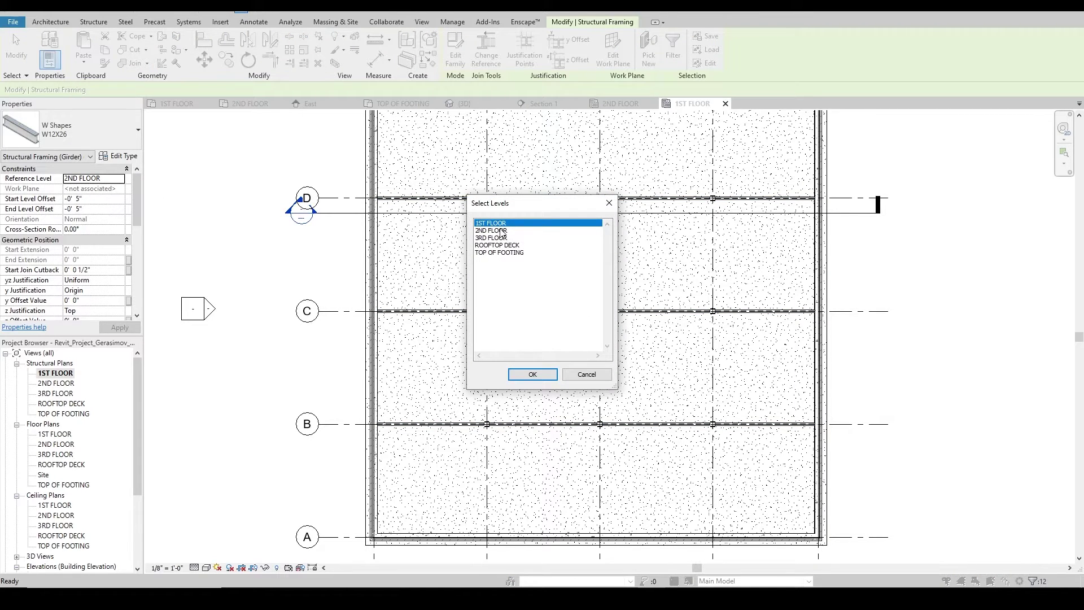
click(502, 233)
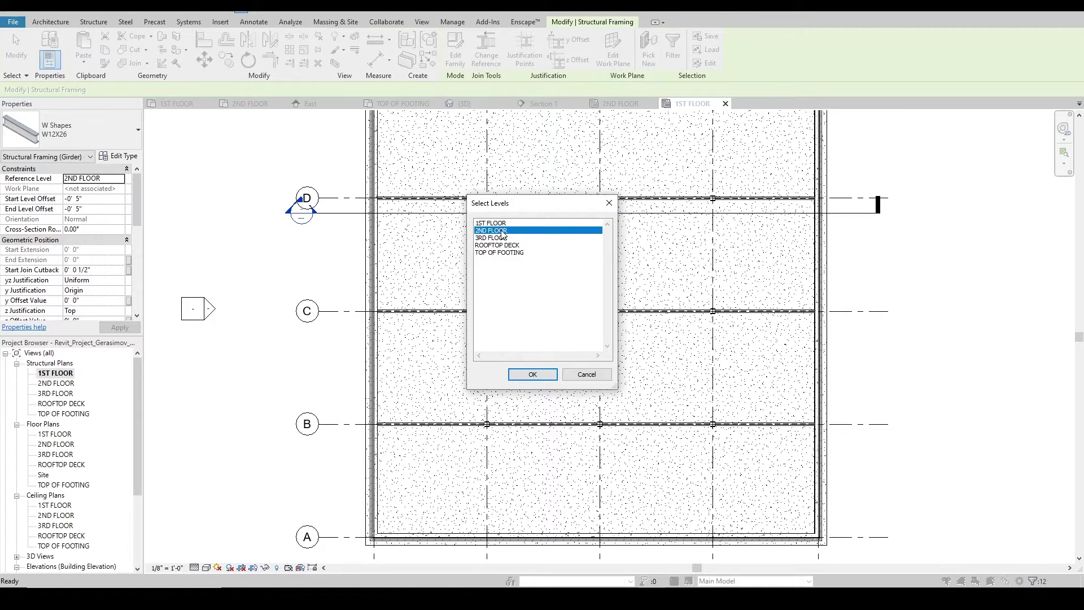
click(522, 375)
click(478, 110)
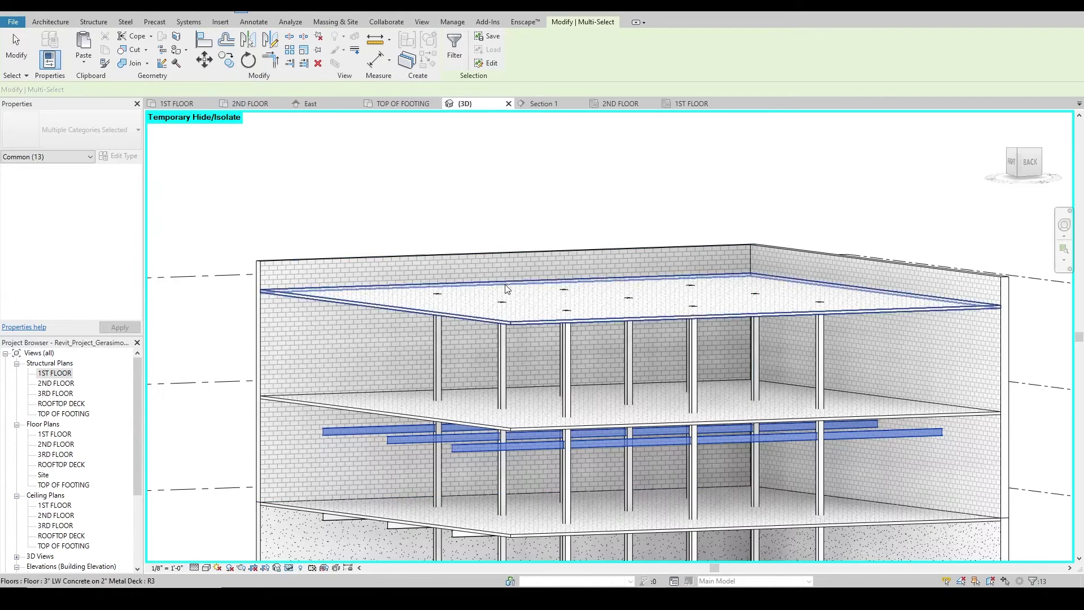
middle_drag(576, 454, 526, 407)
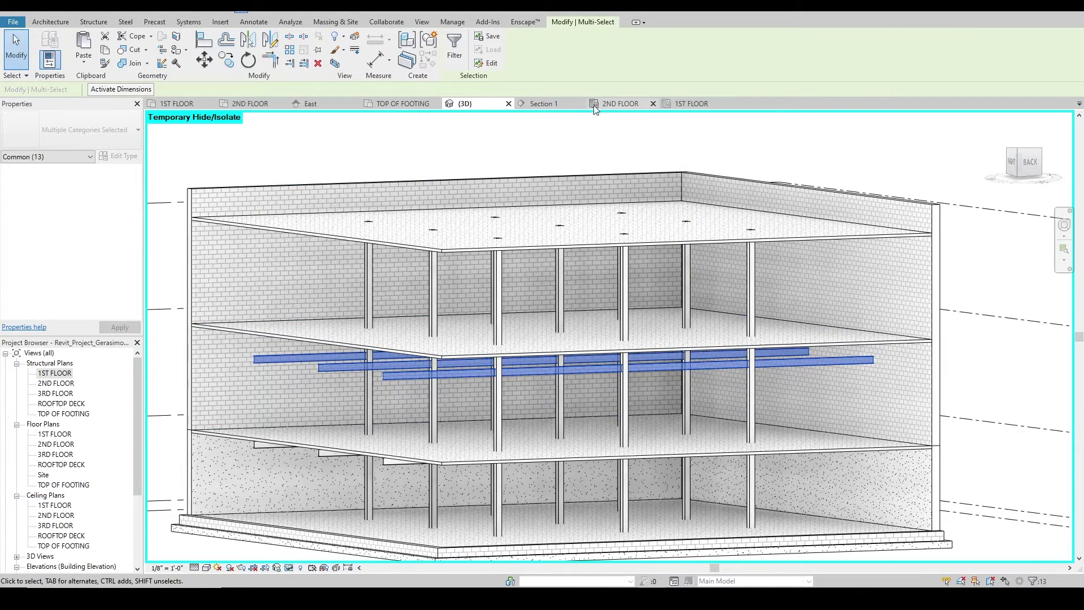
In Section 1, raise the pasted beams to just under the 3RD FLOOR deck
click(539, 103)
scroll(597, 174, down, 4)
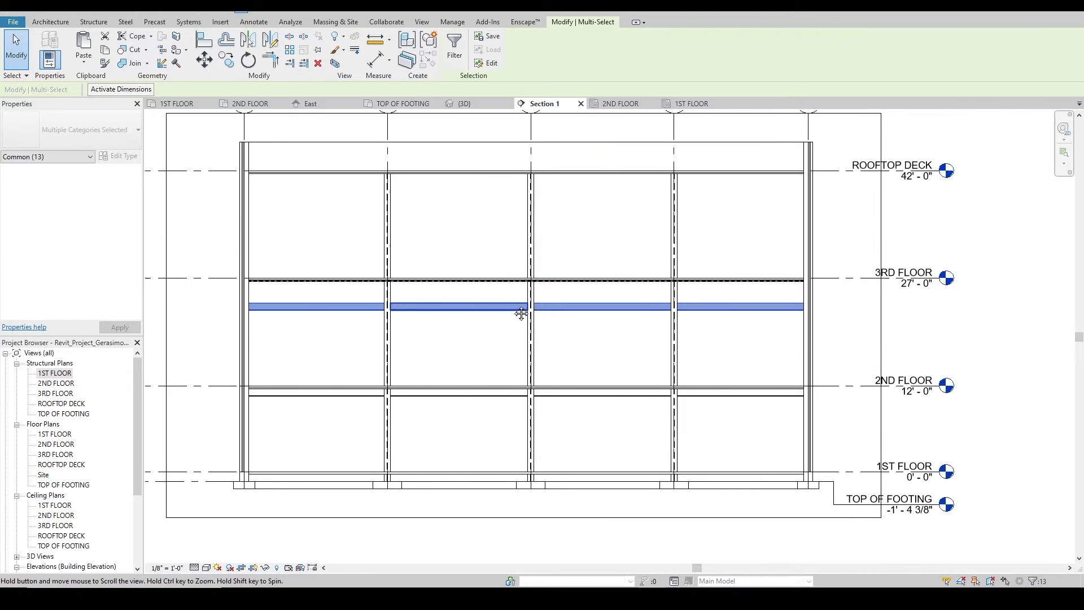
scroll(479, 299, up, 6)
scroll(481, 302, down, 3)
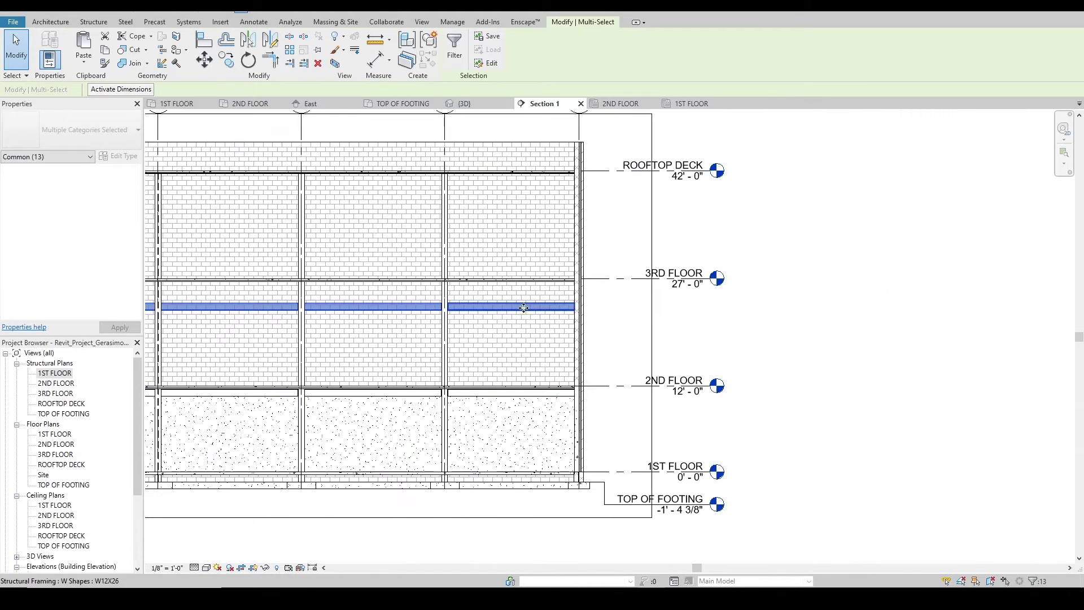
scroll(685, 497, up, 5)
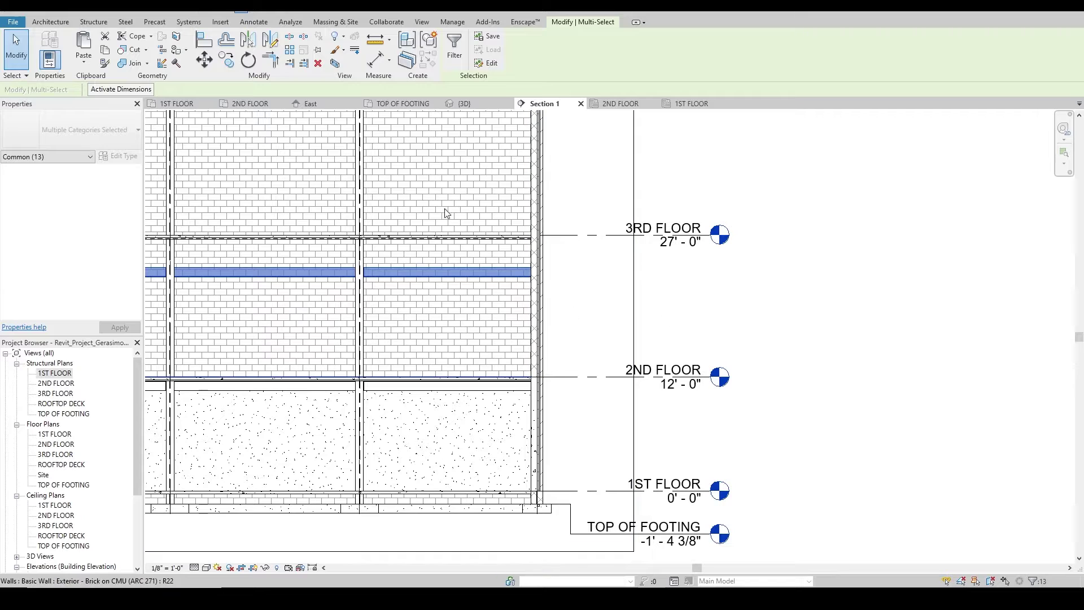
click(205, 59)
click(681, 331)
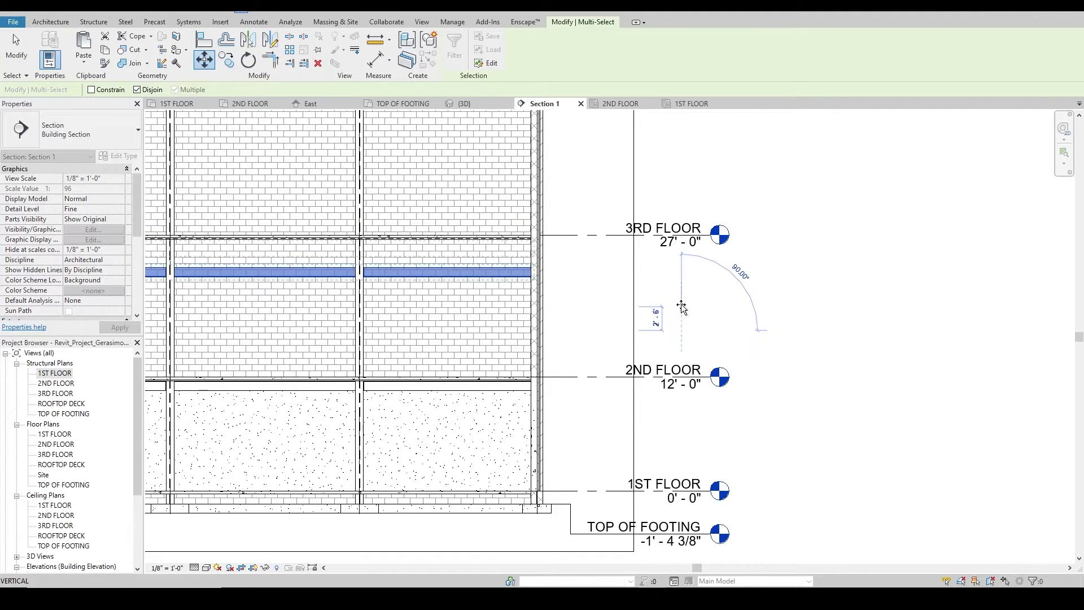
click(682, 302)
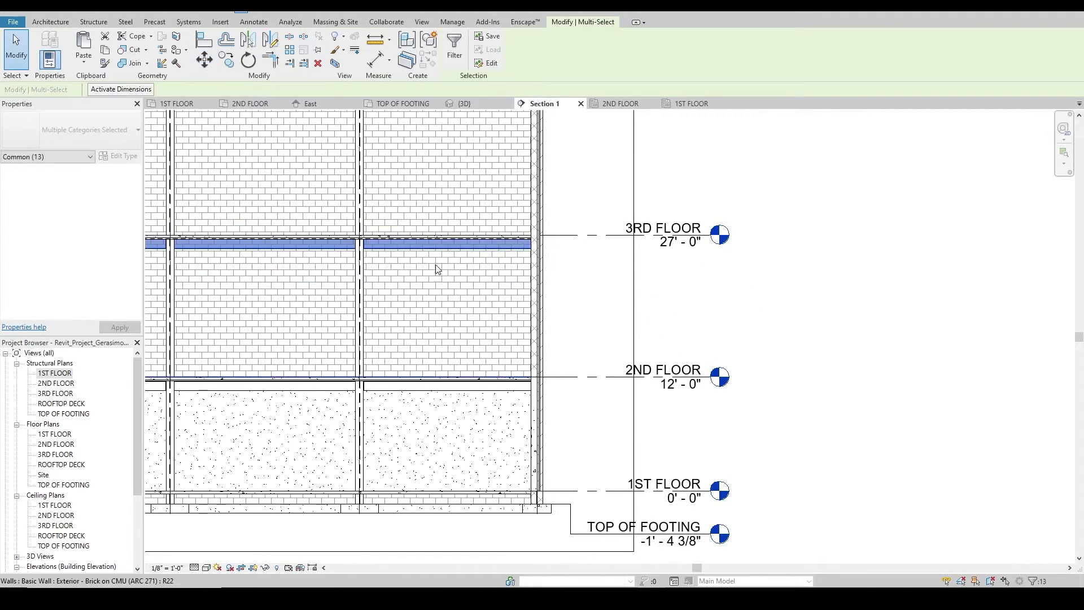
scroll(432, 265, up, 4)
scroll(289, 217, down, 2)
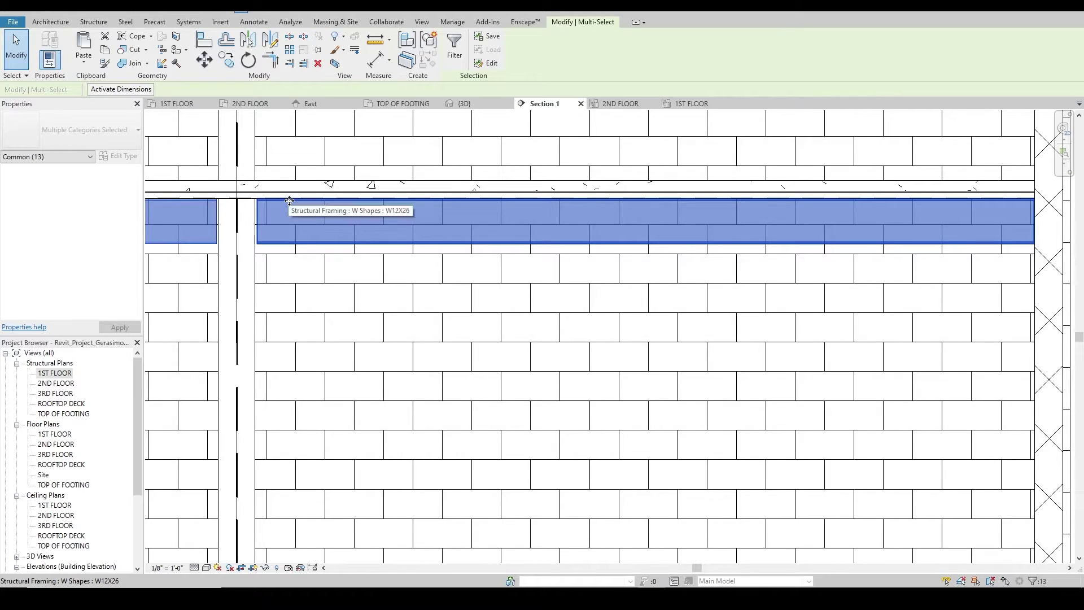
scroll(597, 432, down, 3)
Copy the beams up from the 3RD FLOOR to sit under the ROOFTOP DECK
key(c)
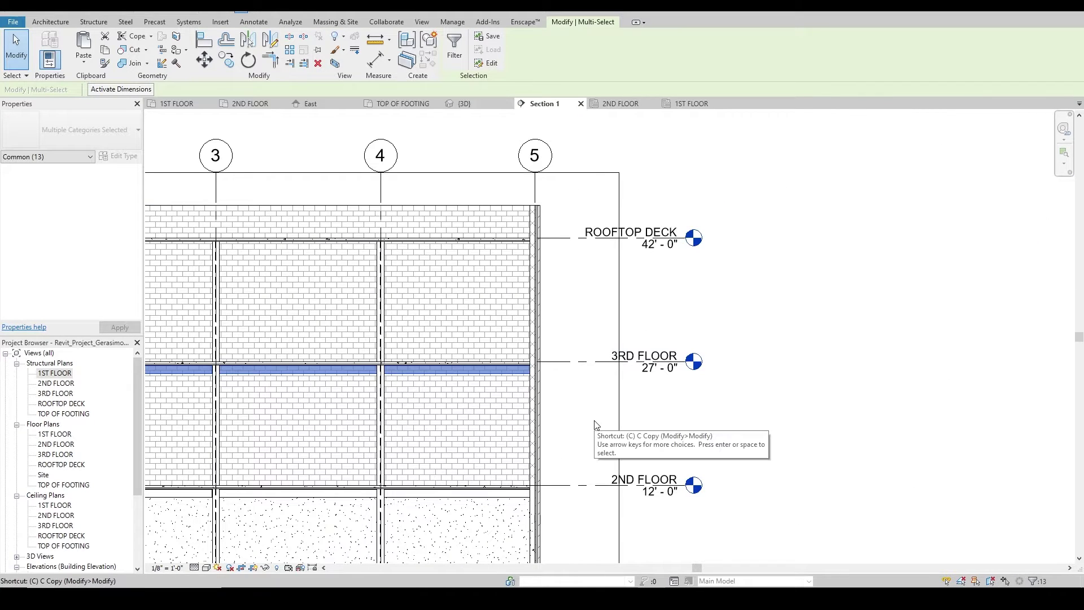
key(c)
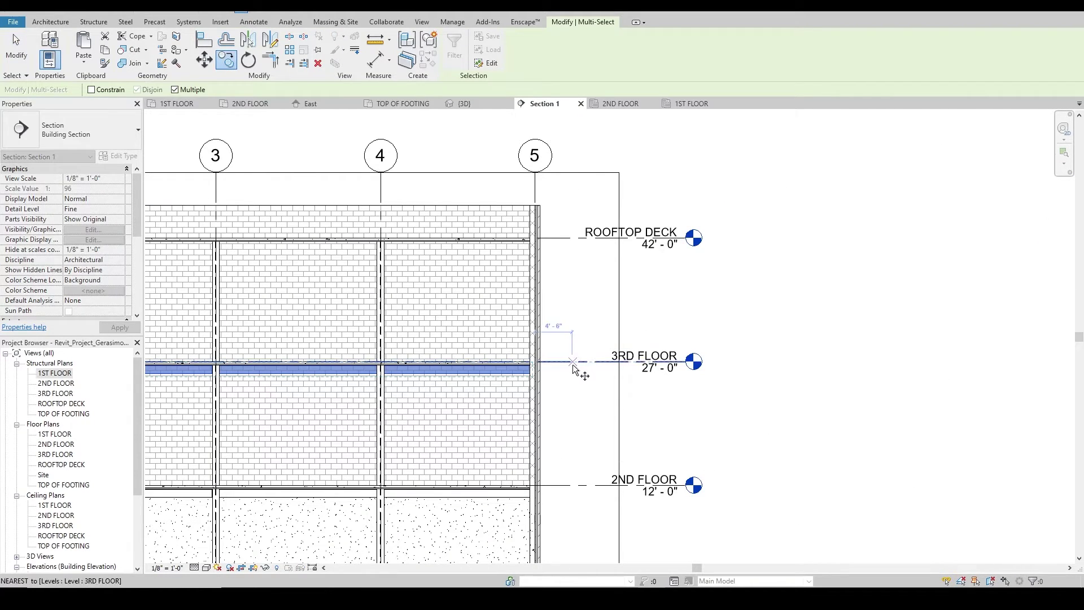
click(573, 364)
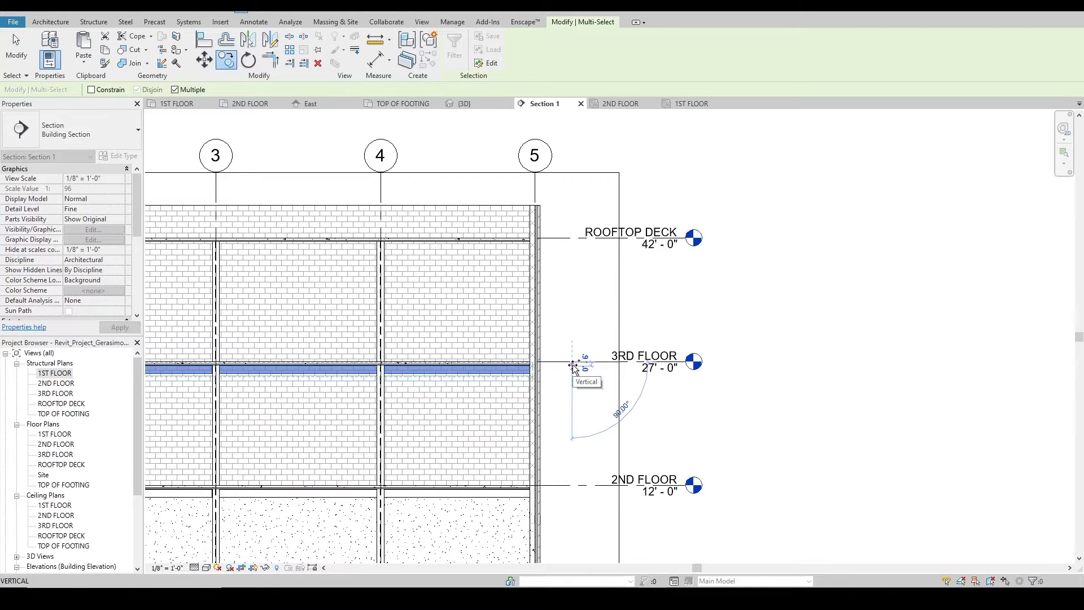
click(607, 318)
scroll(607, 318, down, 3)
Orbit the 3D view to check the beams, then return to the 1ST FLOOR structural plan
scroll(537, 326, down, 2)
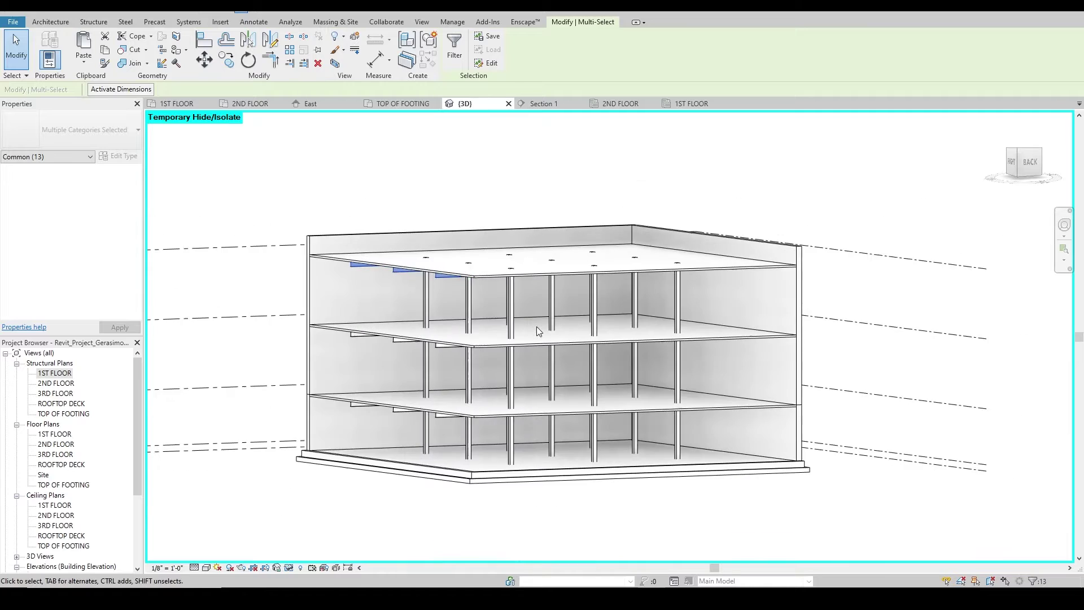
scroll(564, 415, down, 2)
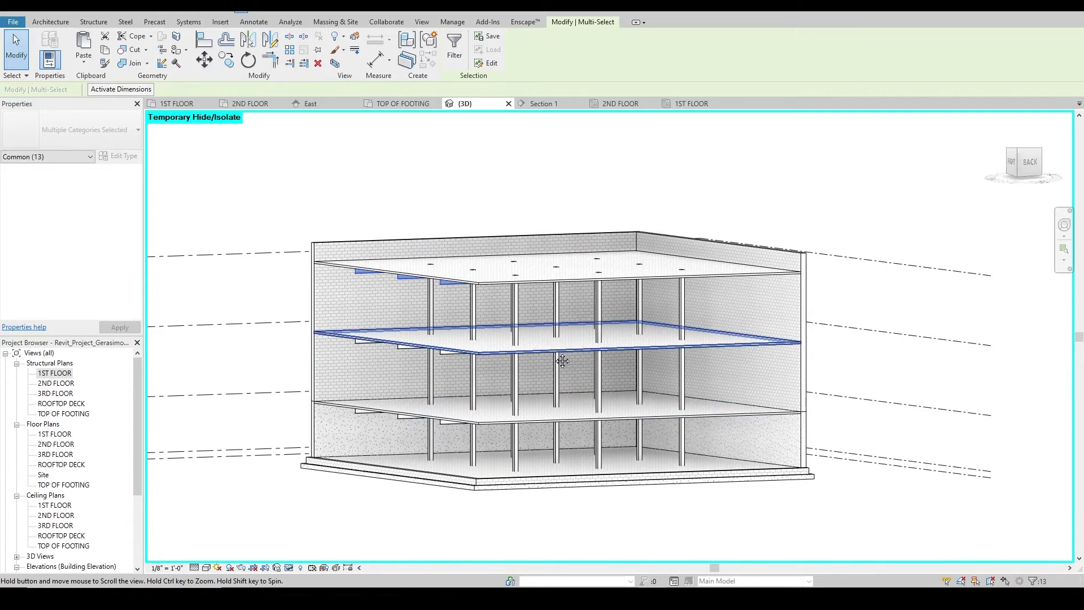
shift+middle_drag(557, 363, 616, 366)
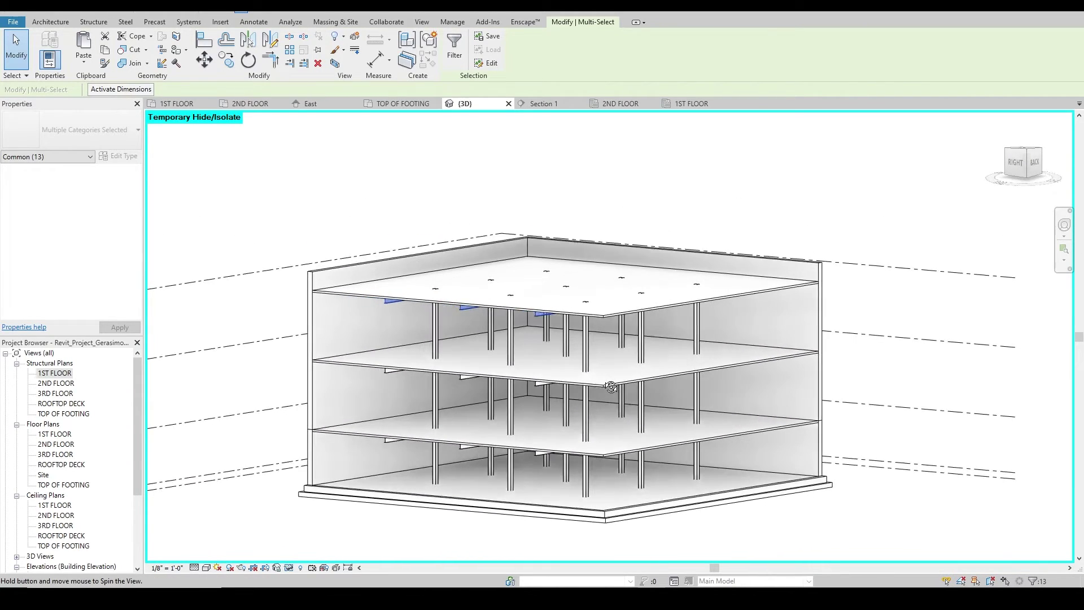
click(191, 105)
scroll(448, 310, down, 3)
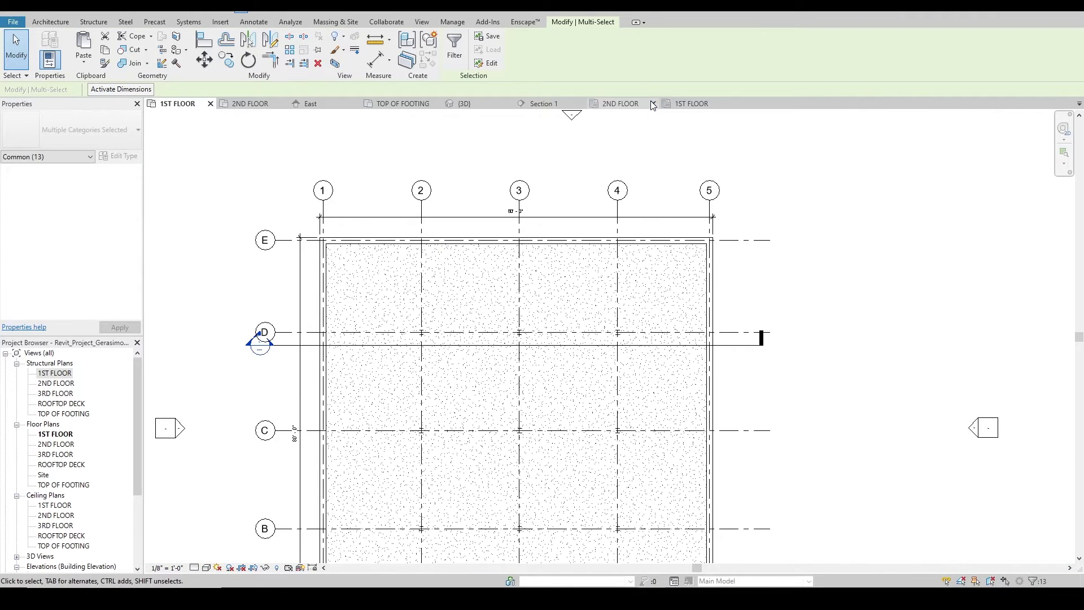
click(690, 103)
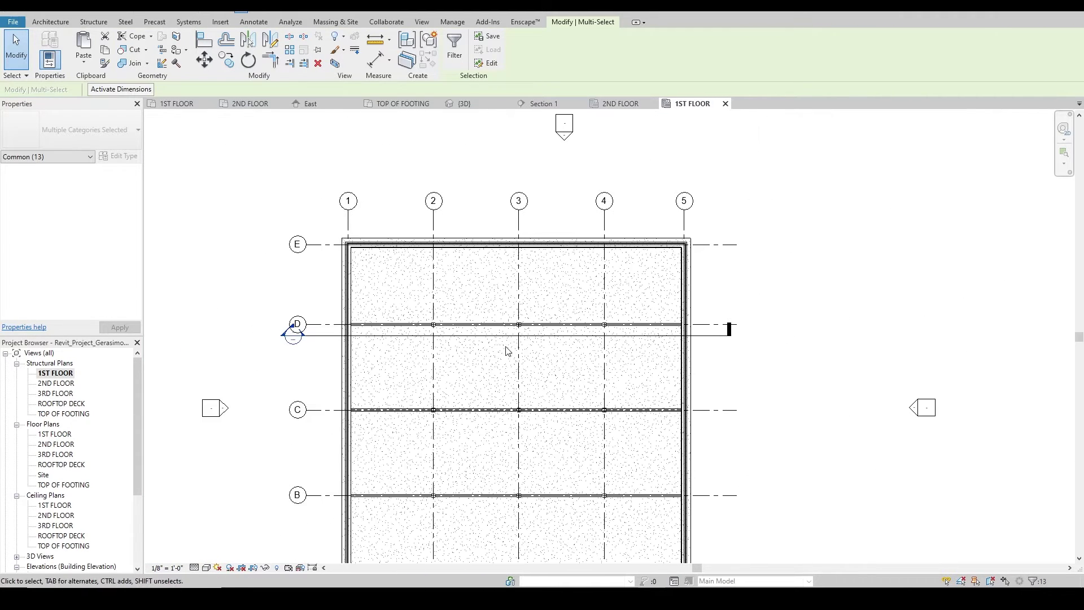
scroll(429, 282, up, 4)
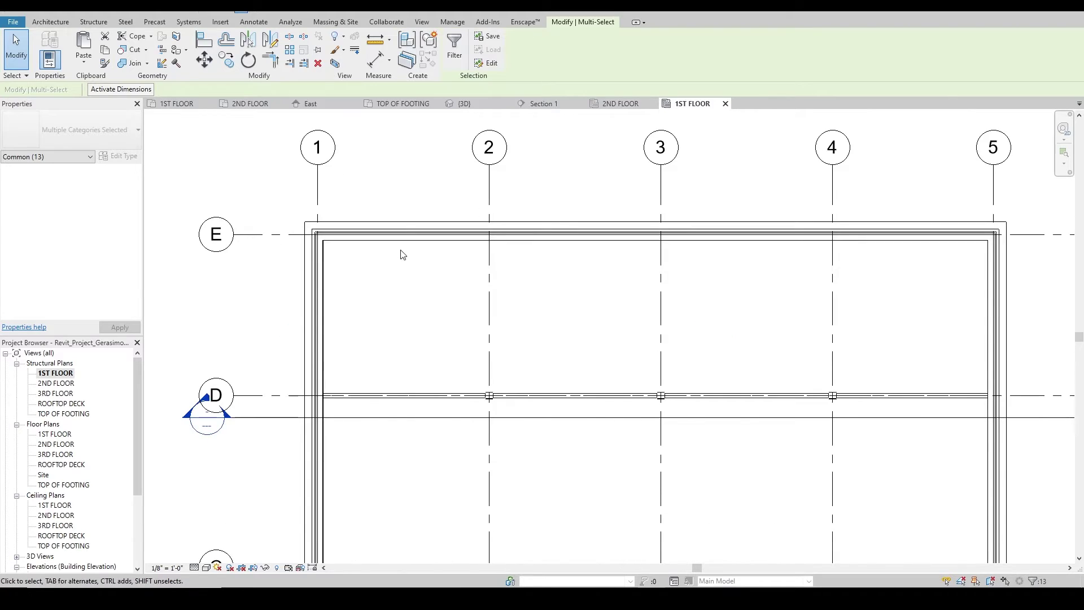
Start a W12X26 Beam System at 6' 0" fixed spacing from the Structure tools
click(97, 23)
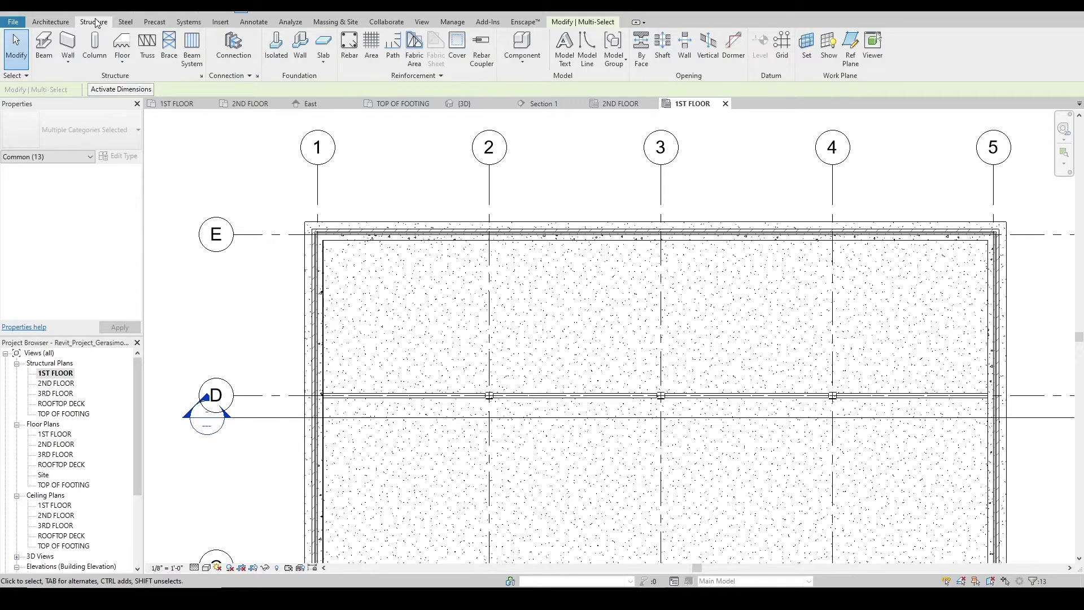
click(192, 54)
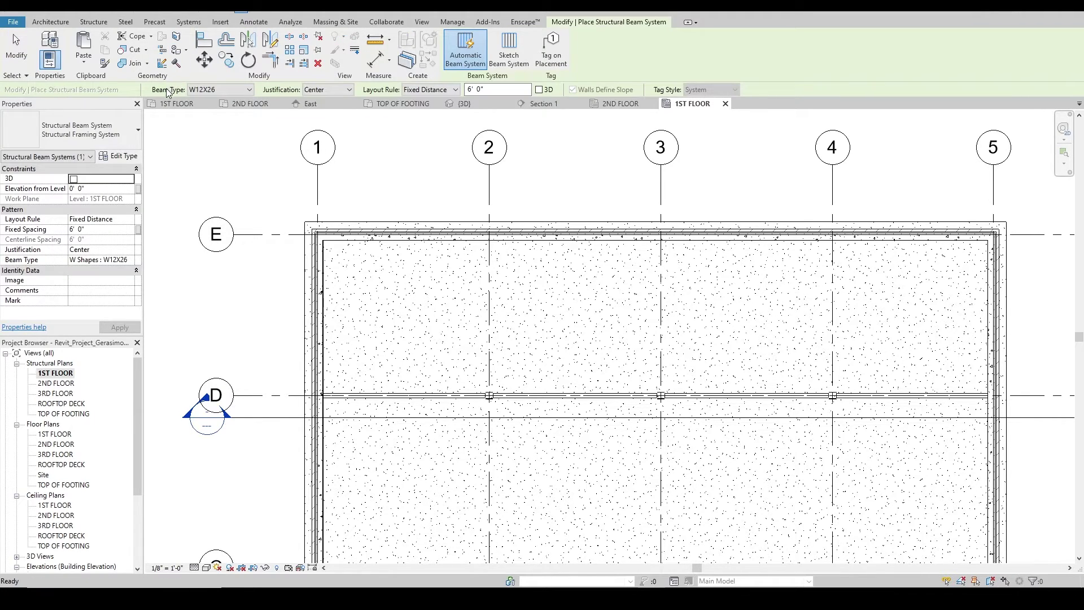
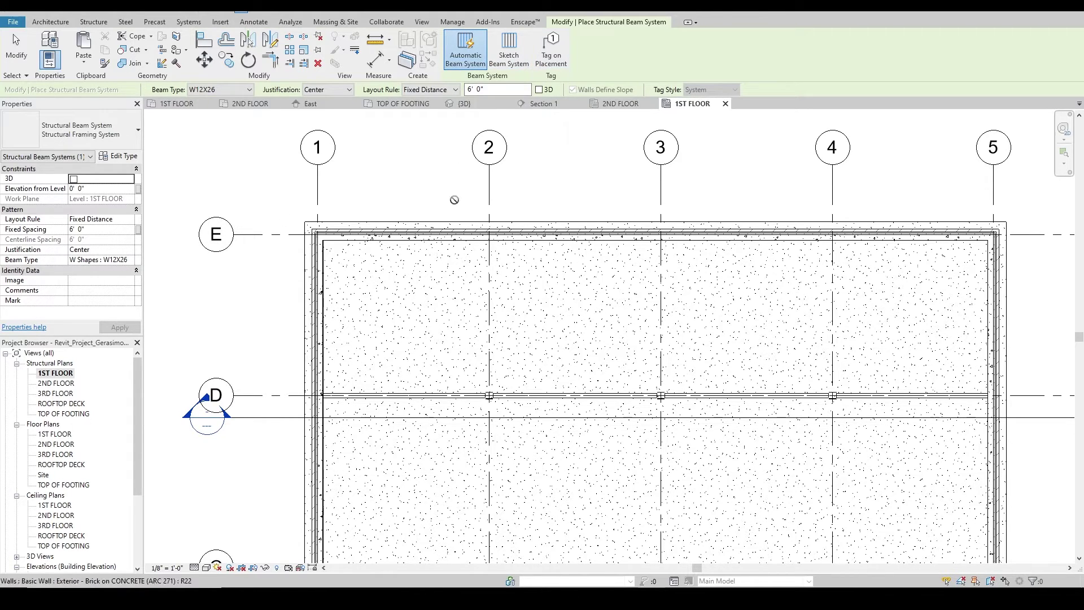
Sketch a rectangular beam-system boundary from the wall corner near E/1 to the beam end near D/5
click(515, 49)
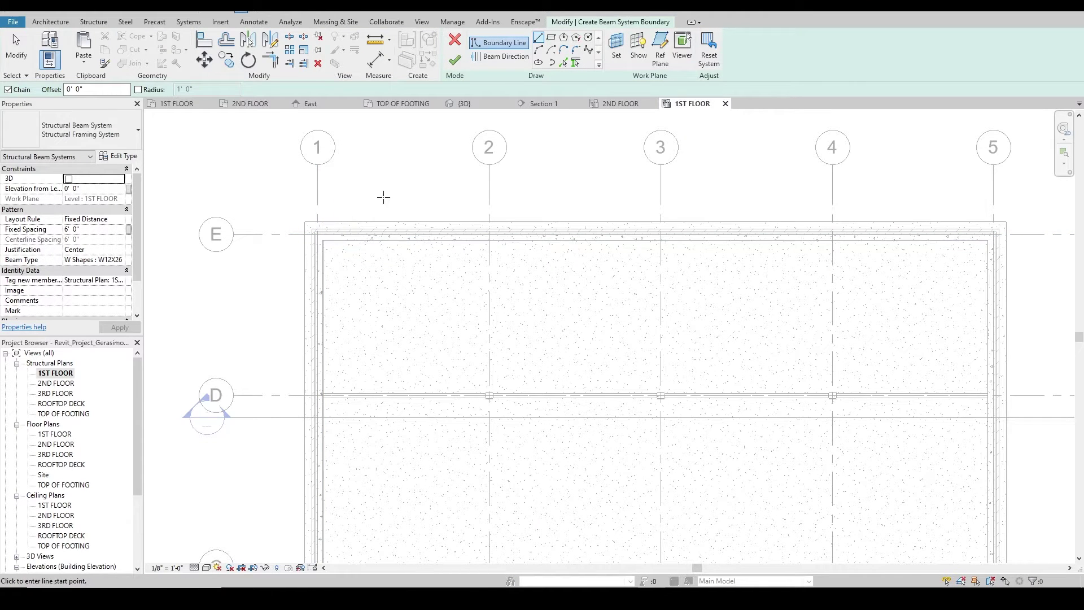
click(553, 38)
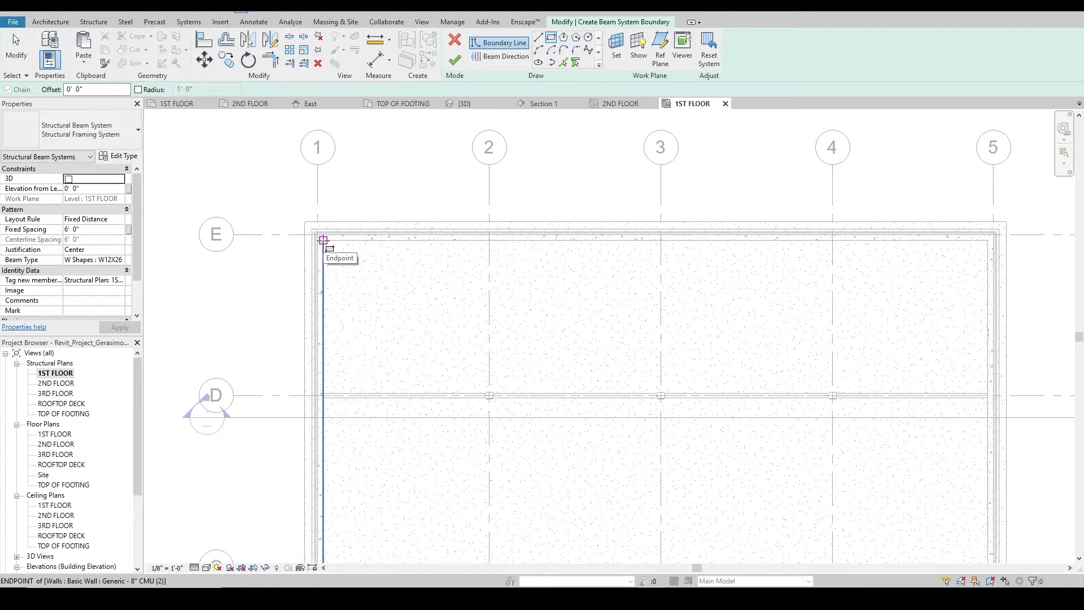
click(323, 240)
middle_drag(578, 370, 343, 225)
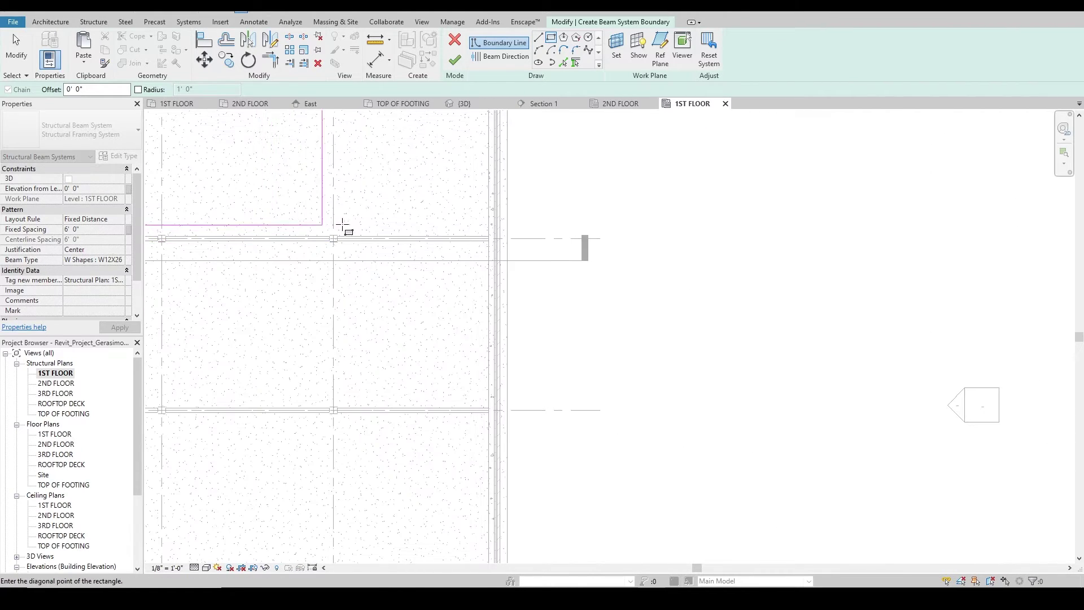
scroll(367, 223, up, 2)
scroll(556, 247, up, 2)
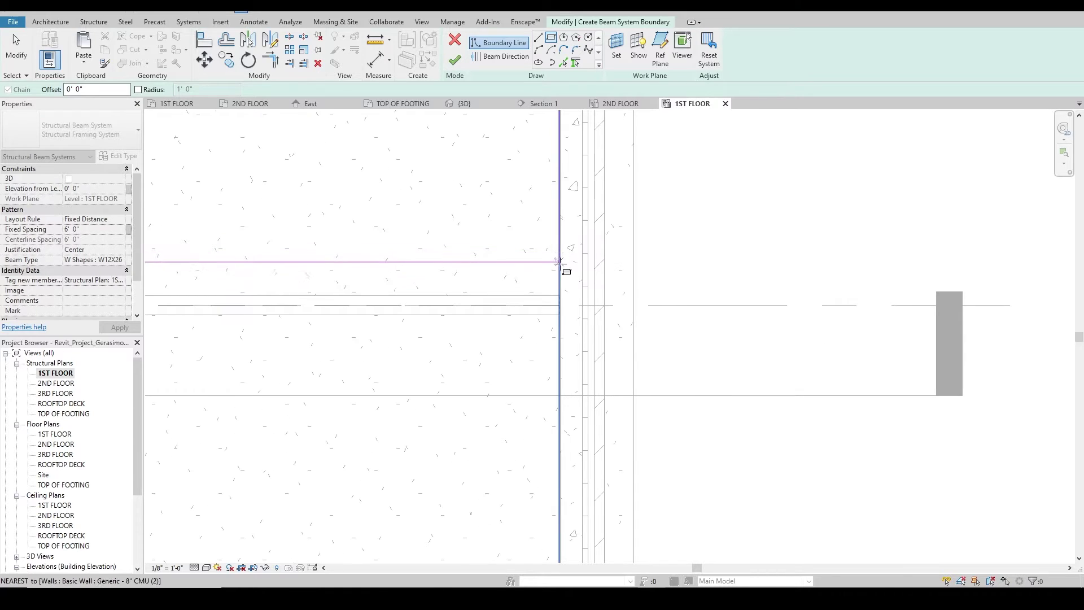
click(560, 295)
scroll(424, 278, down, 2)
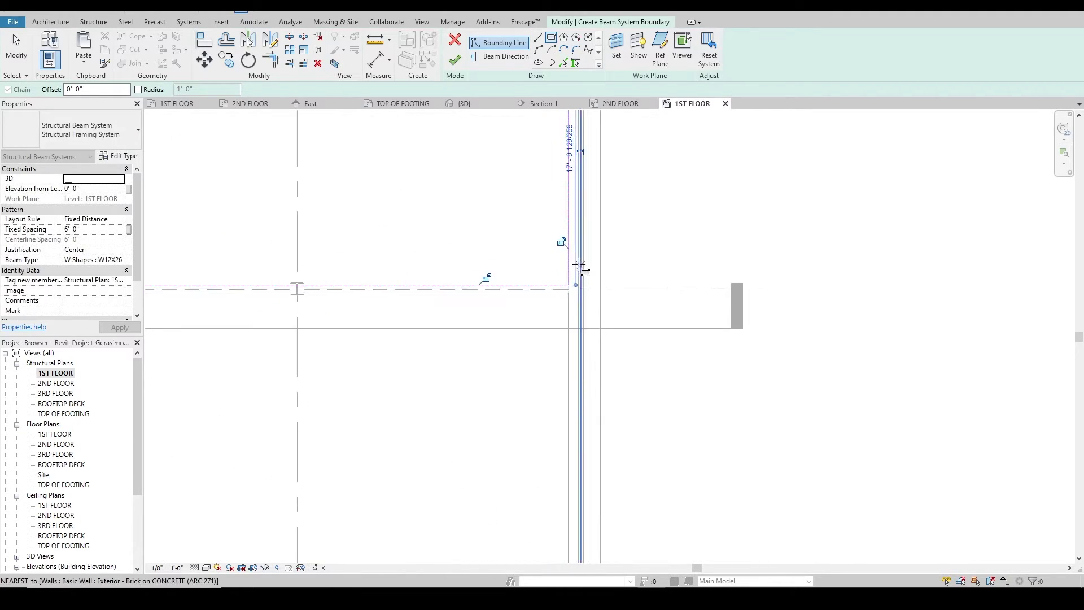
scroll(533, 222, down, 2)
scroll(675, 258, down, 2)
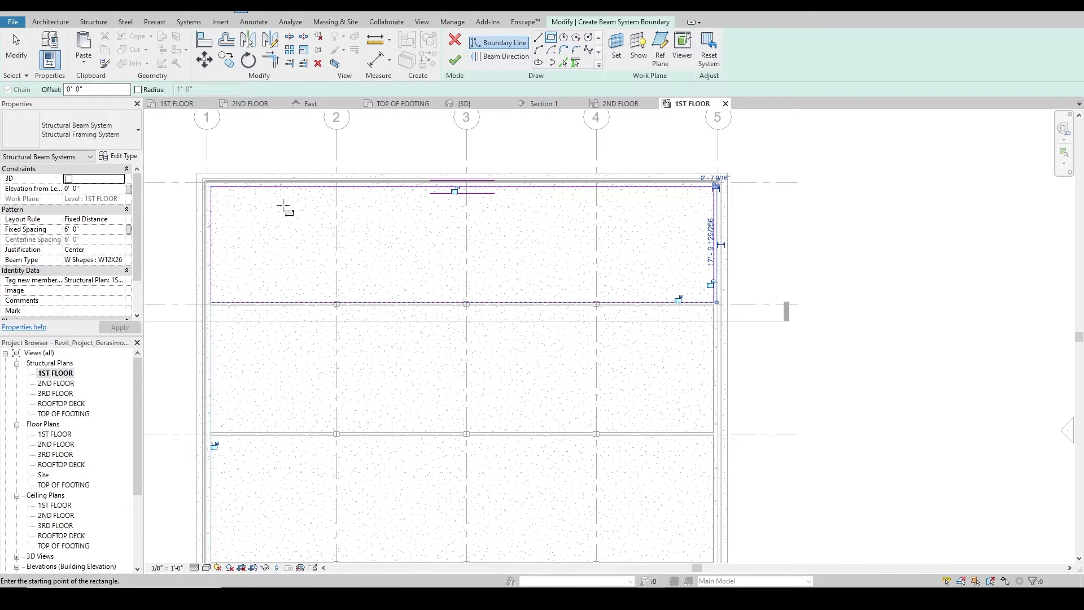
middle_drag(222, 205, 300, 245)
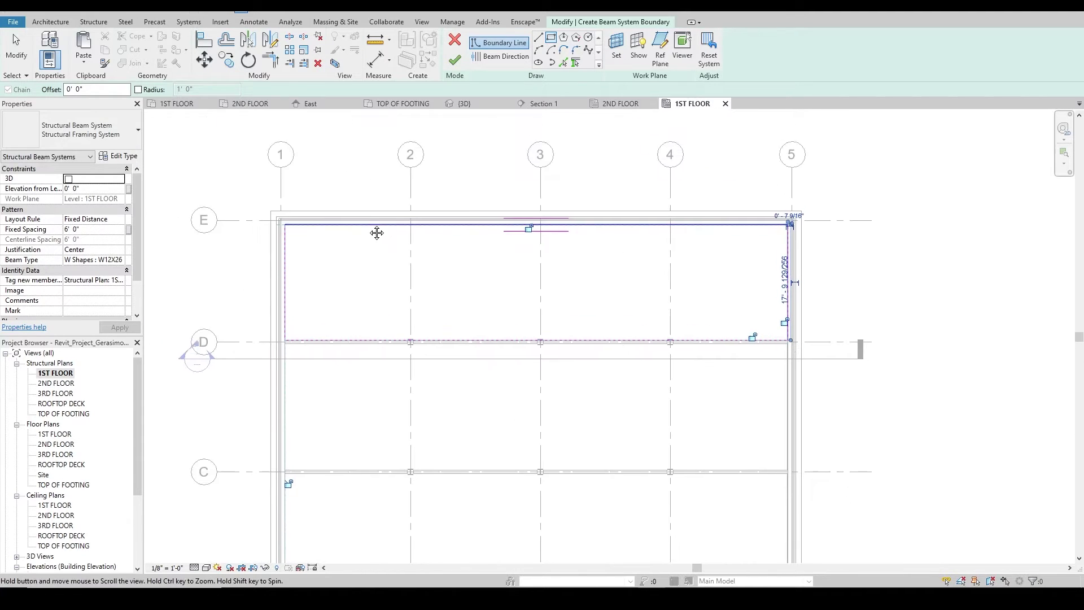
Make the left boundary edge the beam direction, with 4' 0" fixed spacing and W12X26 beams
click(515, 57)
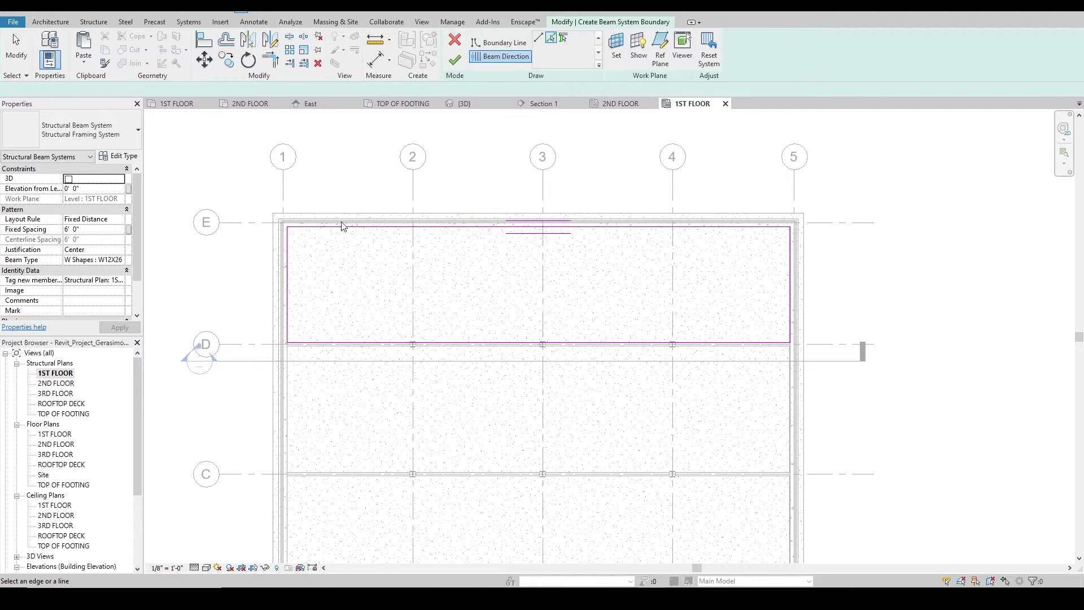
click(289, 281)
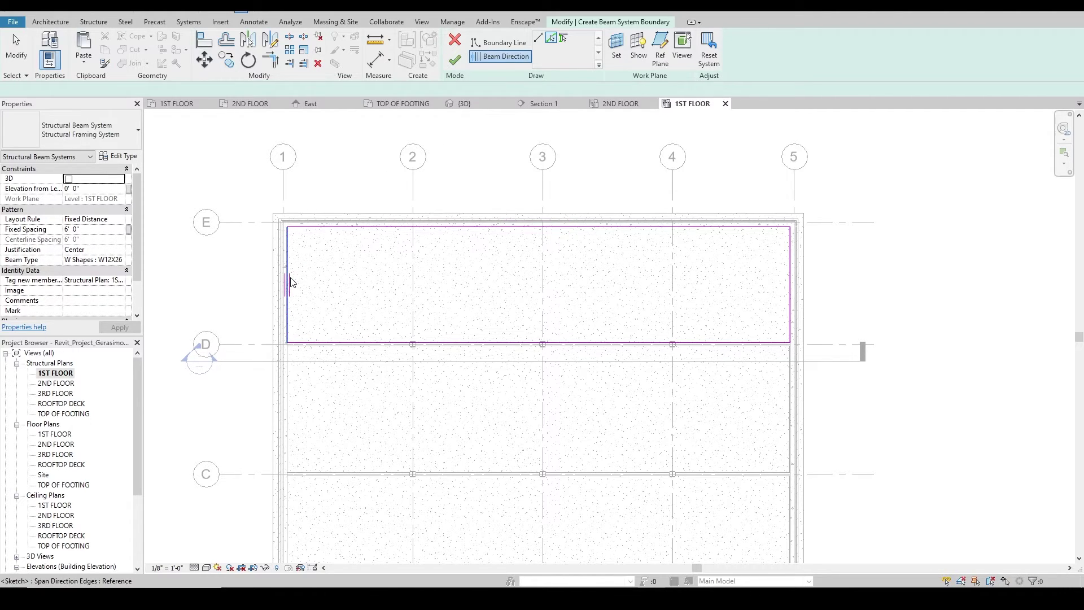
click(99, 231)
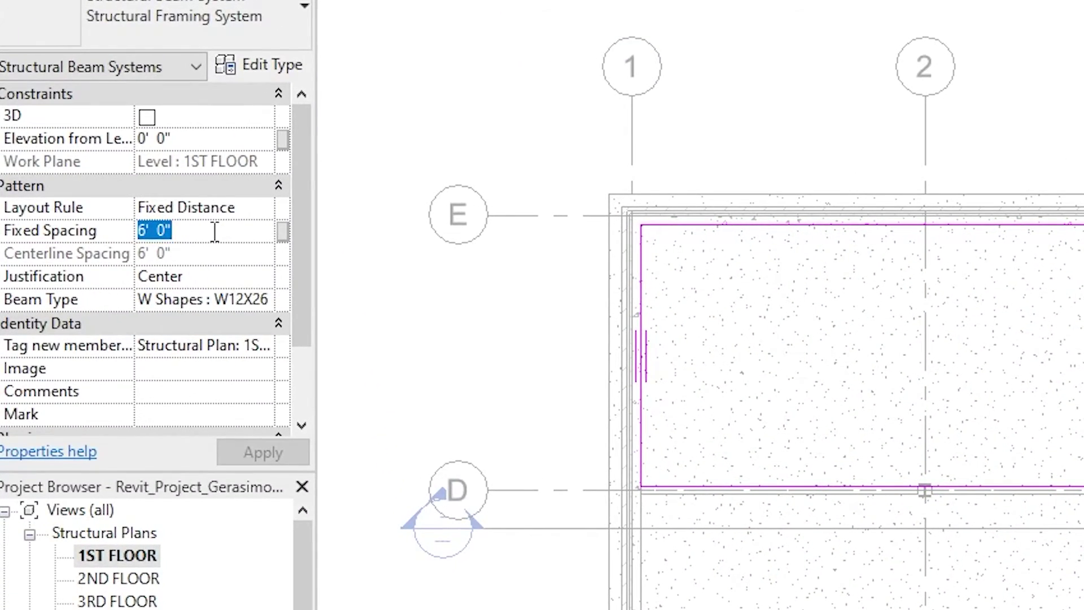
text(4)
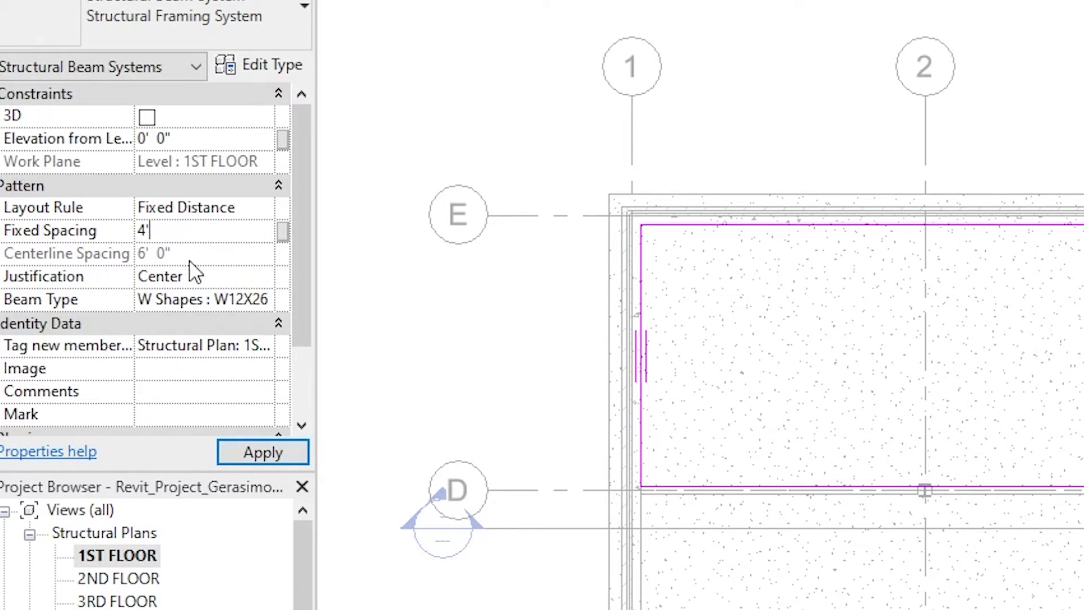
key(Return)
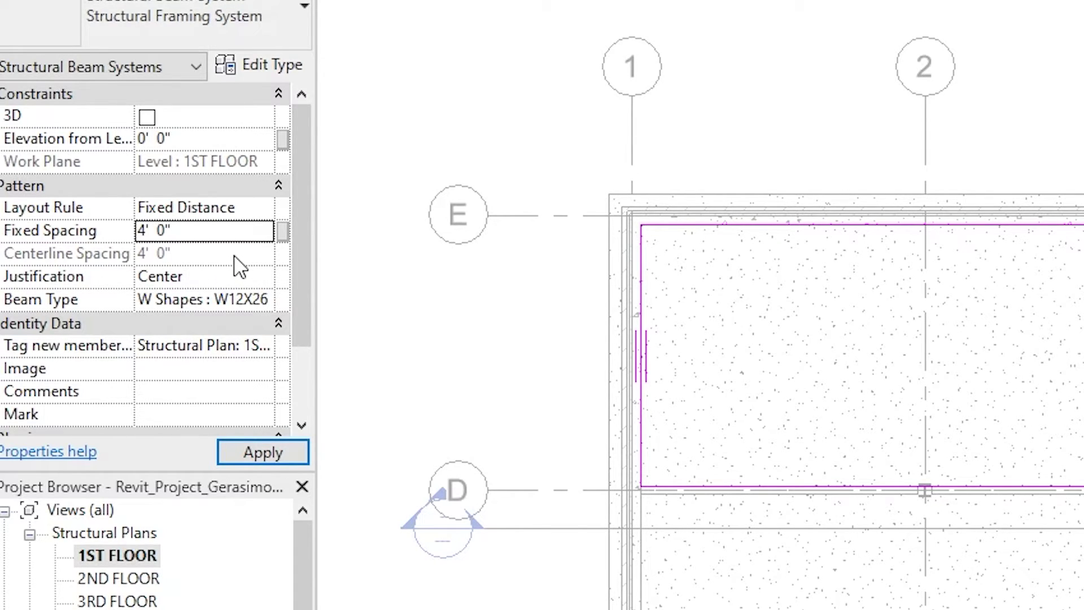
click(253, 301)
click(263, 300)
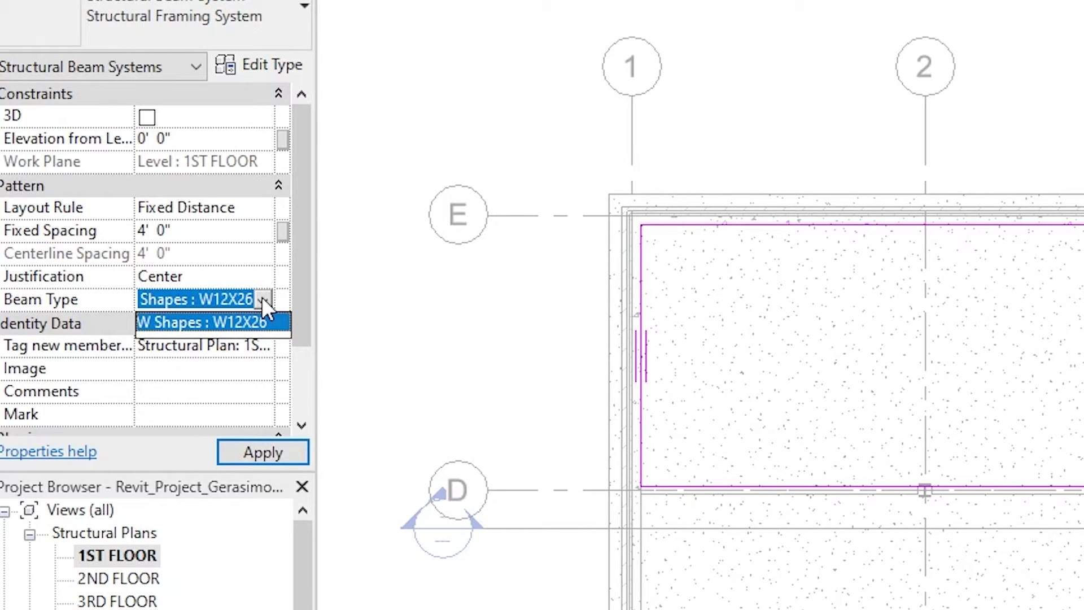
click(263, 301)
click(264, 453)
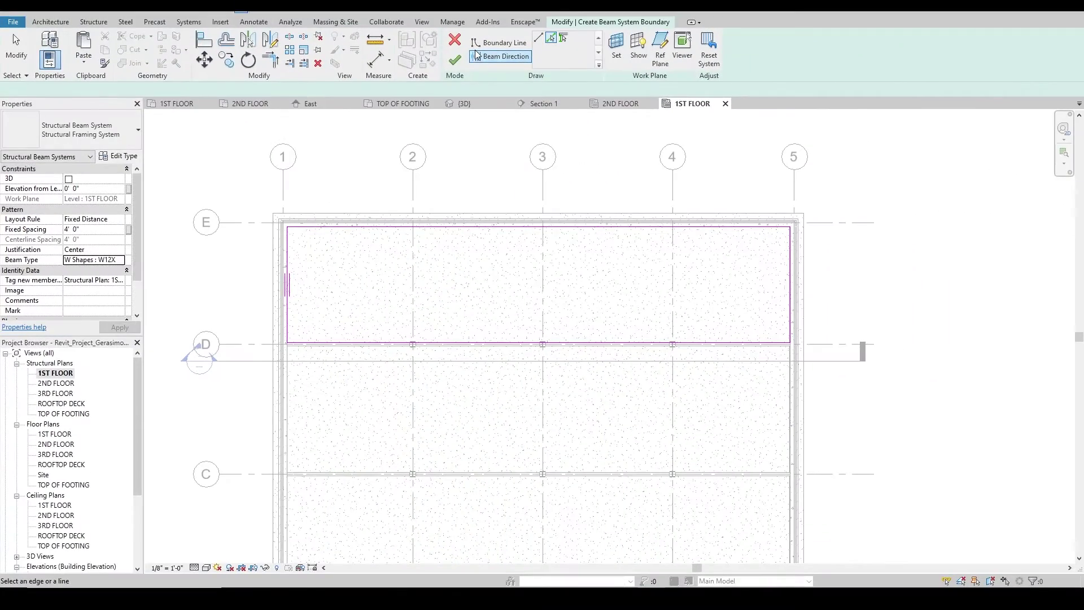
Finish the E–D beam system sketch and view the building in 3D
click(450, 58)
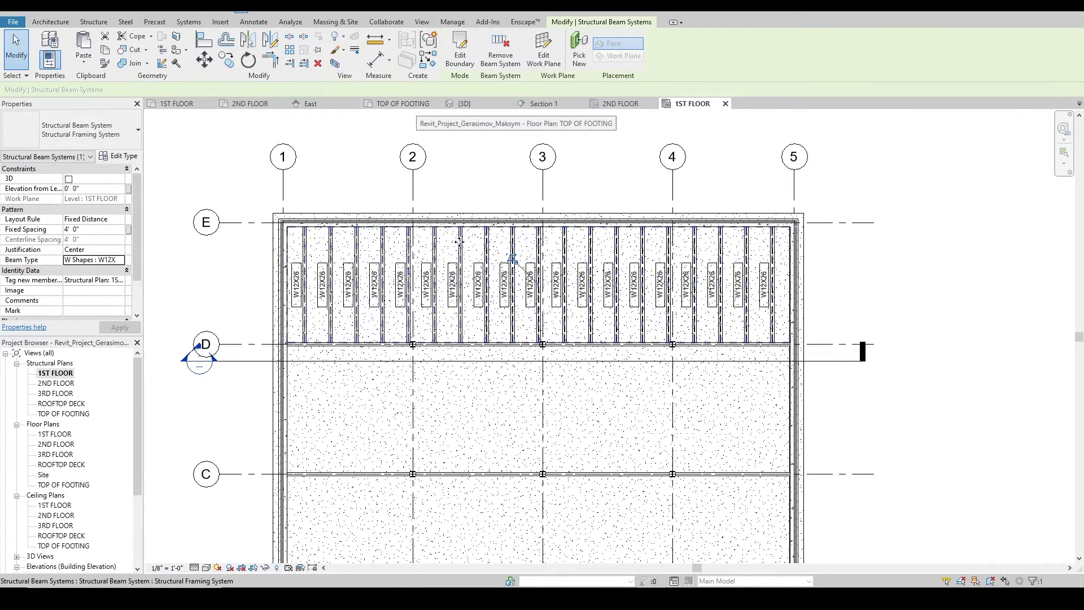
scroll(322, 291, up, 2)
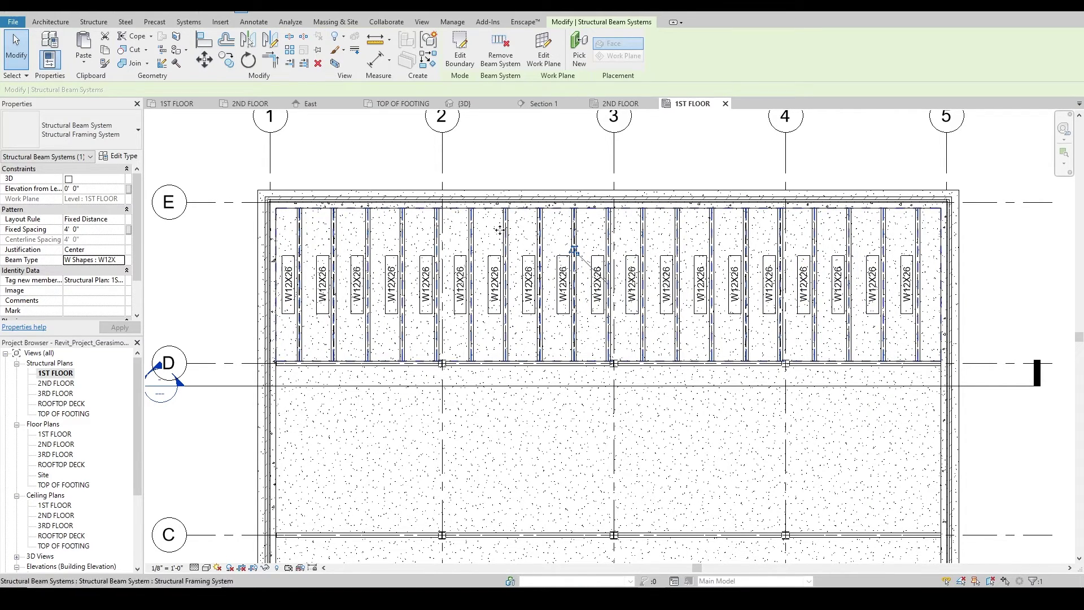
click(495, 106)
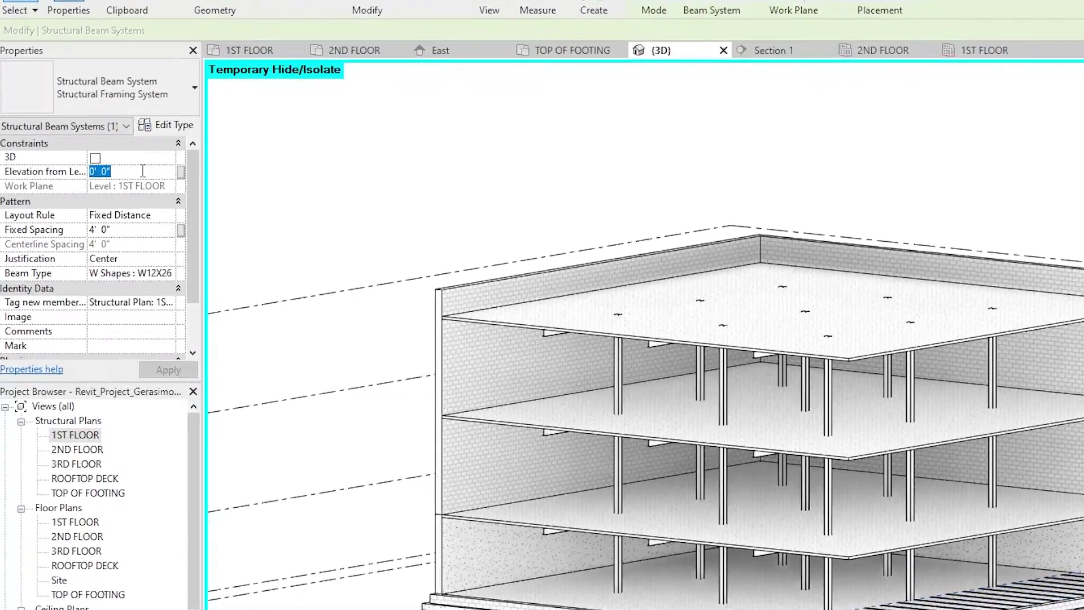
Set the beam system's Elevation from Level to 11' 7"
click(102, 188)
text(12)
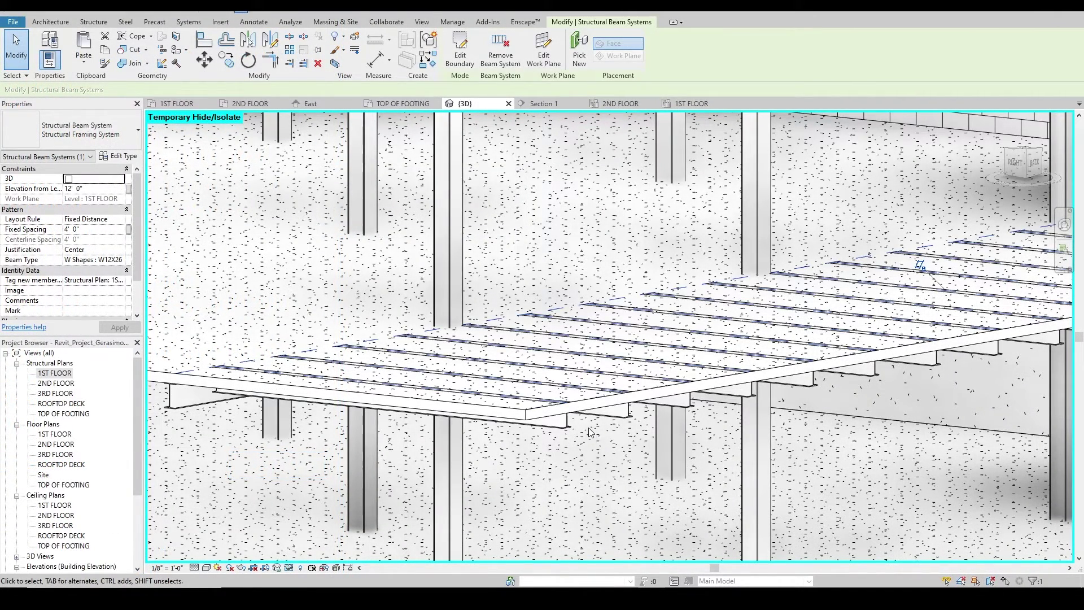
scroll(525, 411, down, 2)
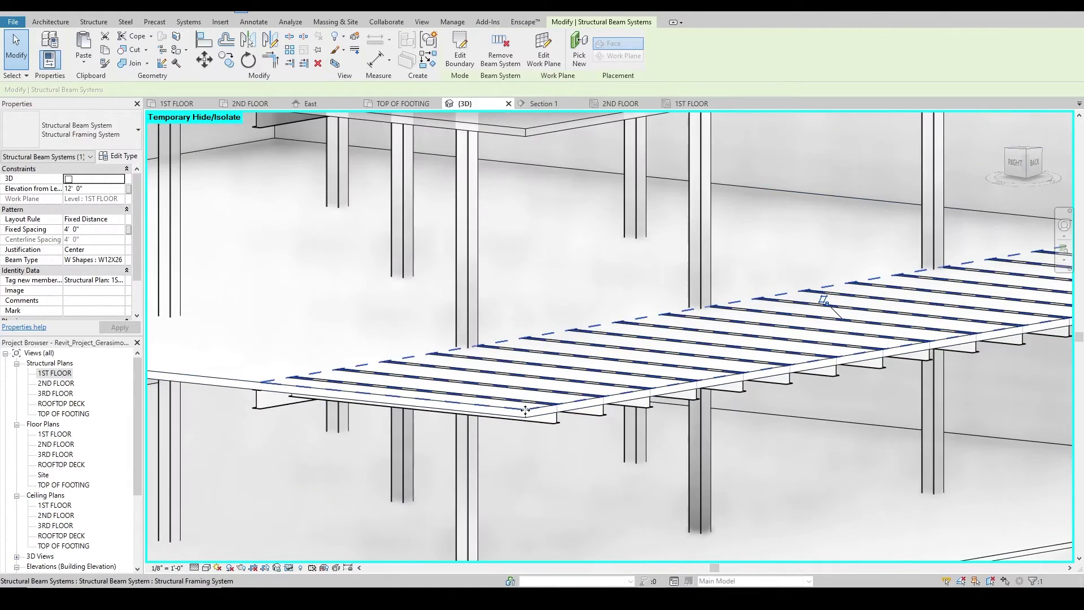
scroll(526, 411, down, 3)
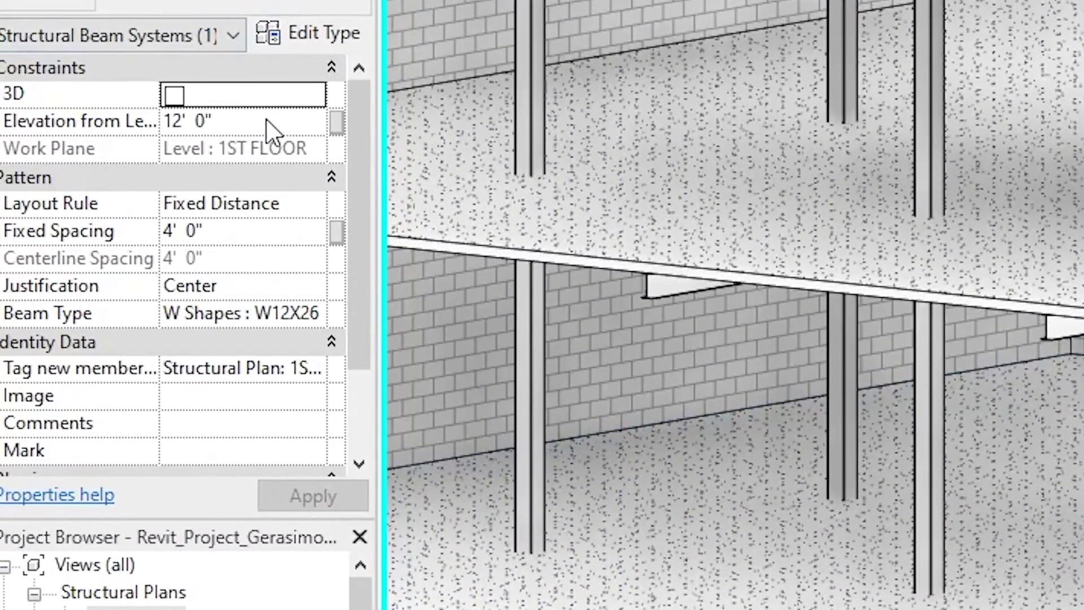
click(196, 145)
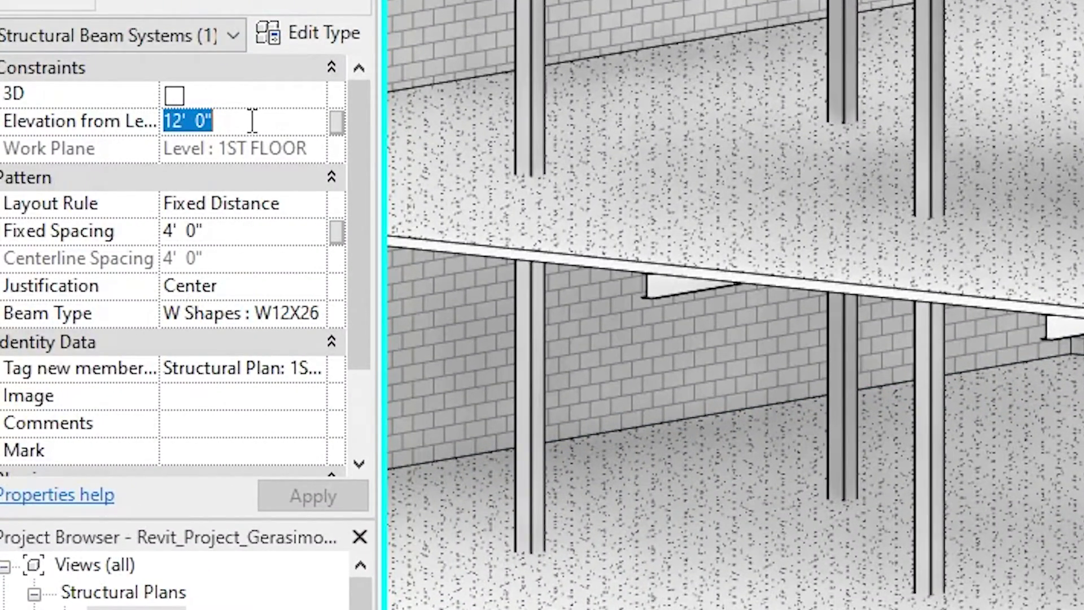
text(11'7")
key(Return)
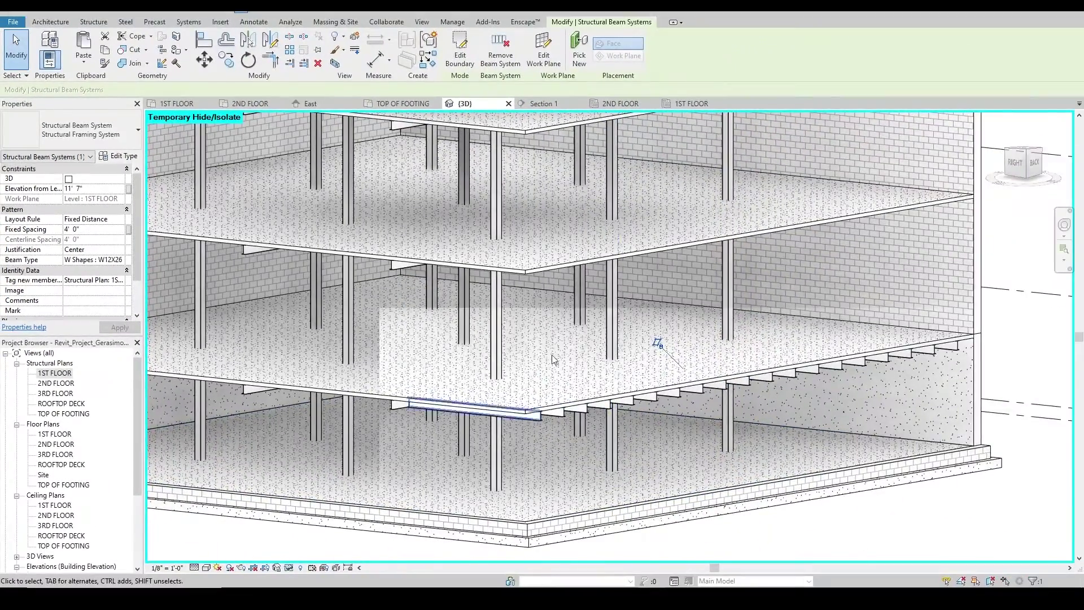
Orbit the 3D view to check the beams from below, then return to the 1ST FLOOR structural plan
shift+middle_drag(734, 395, 690, 349)
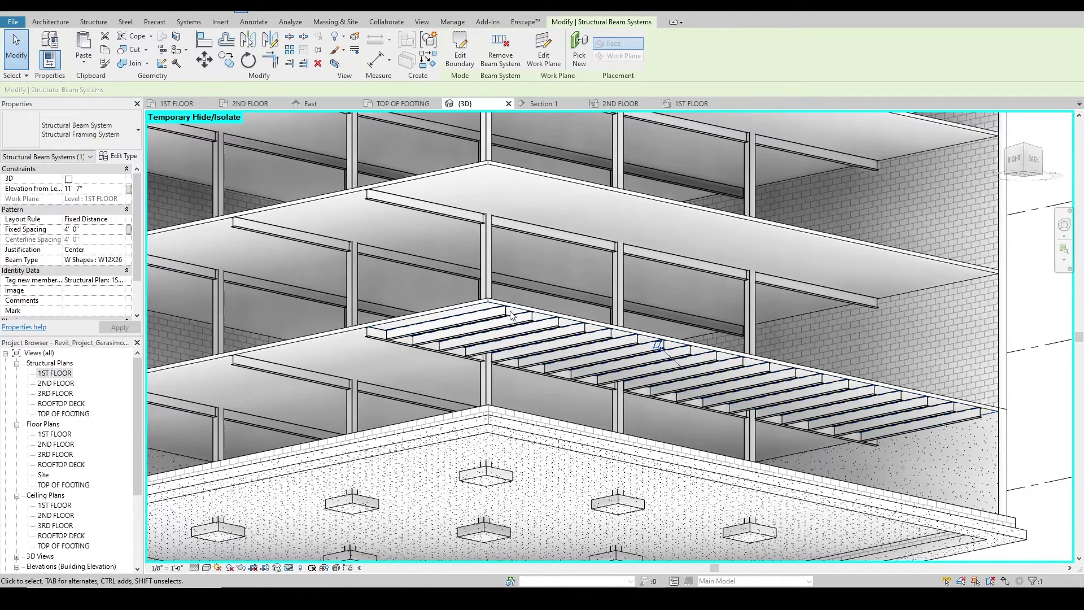
scroll(503, 315, up, 4)
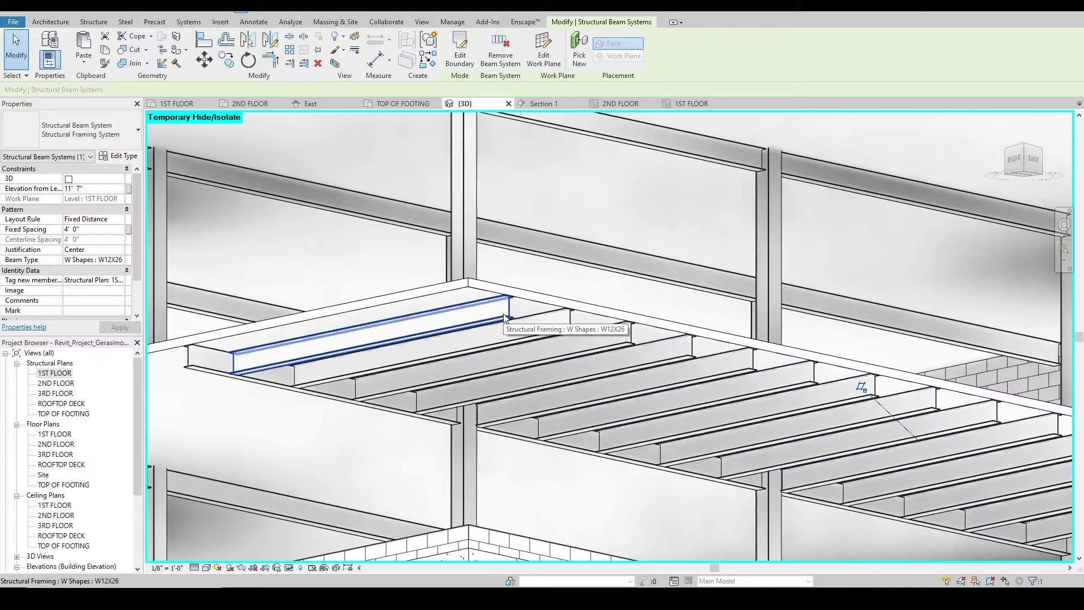
scroll(505, 316, up, 5)
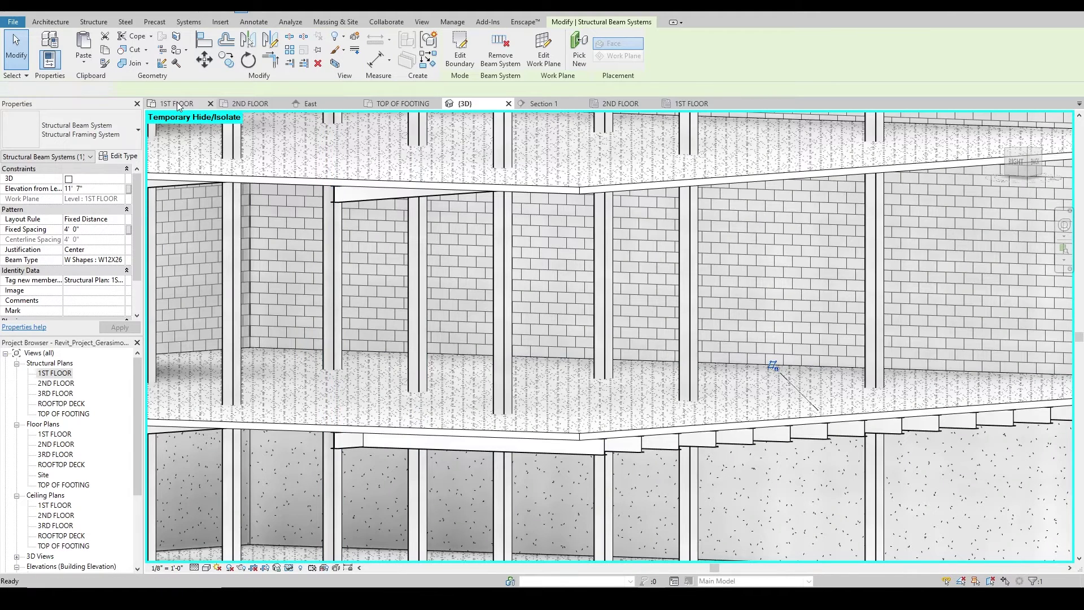
click(176, 104)
click(692, 104)
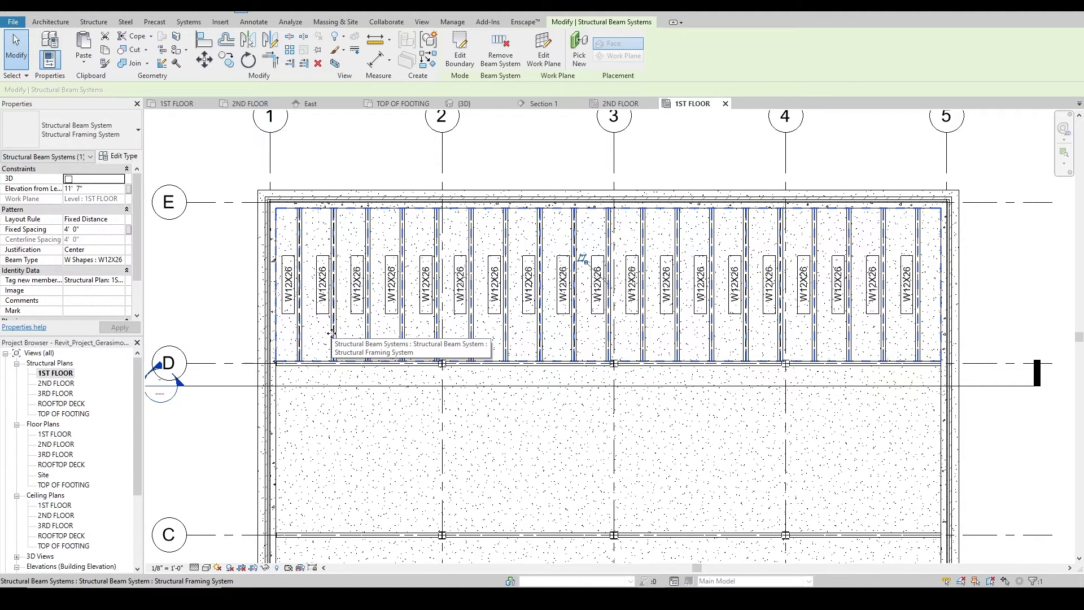
Copy the beam system one bay down, from grid E to grid D, and edit the copy's boundary
middle_drag(332, 333, 351, 281)
click(350, 281)
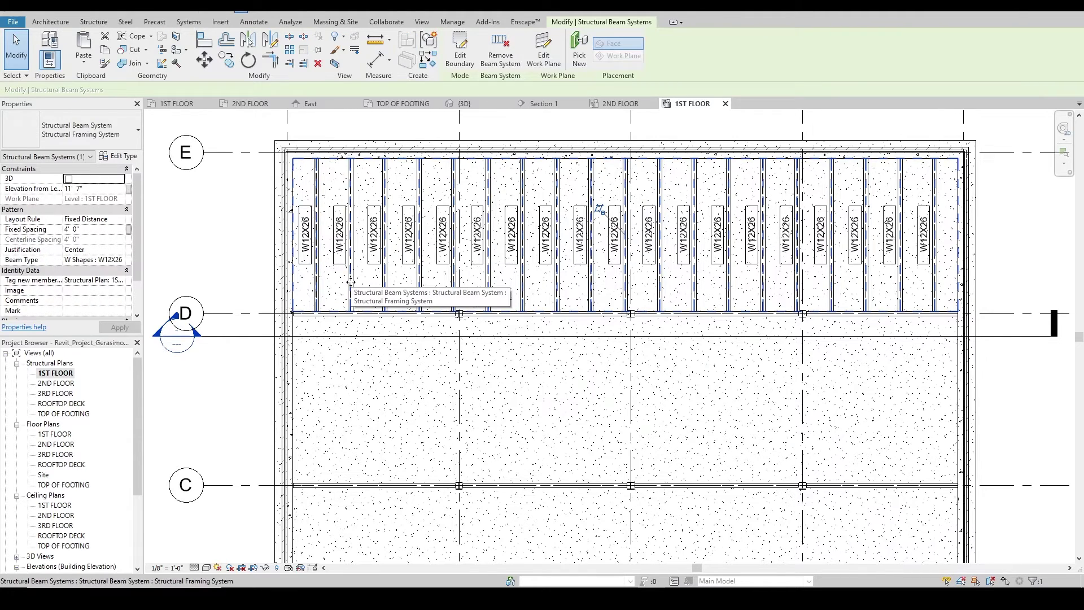
key(c)
key(o)
click(242, 154)
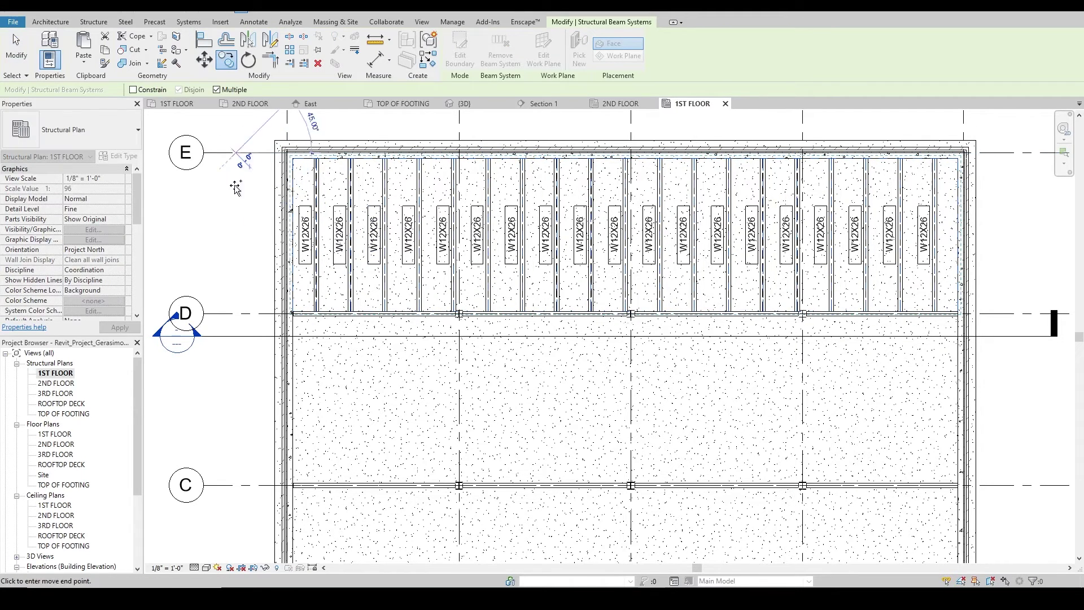
click(242, 315)
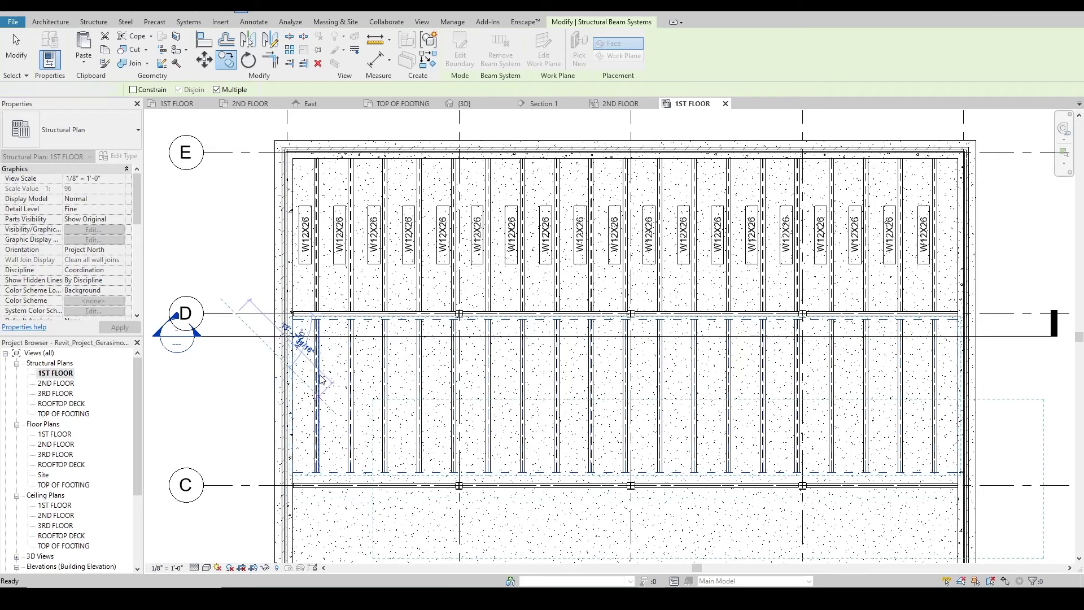
key(Escape)
scroll(319, 368, up, 2)
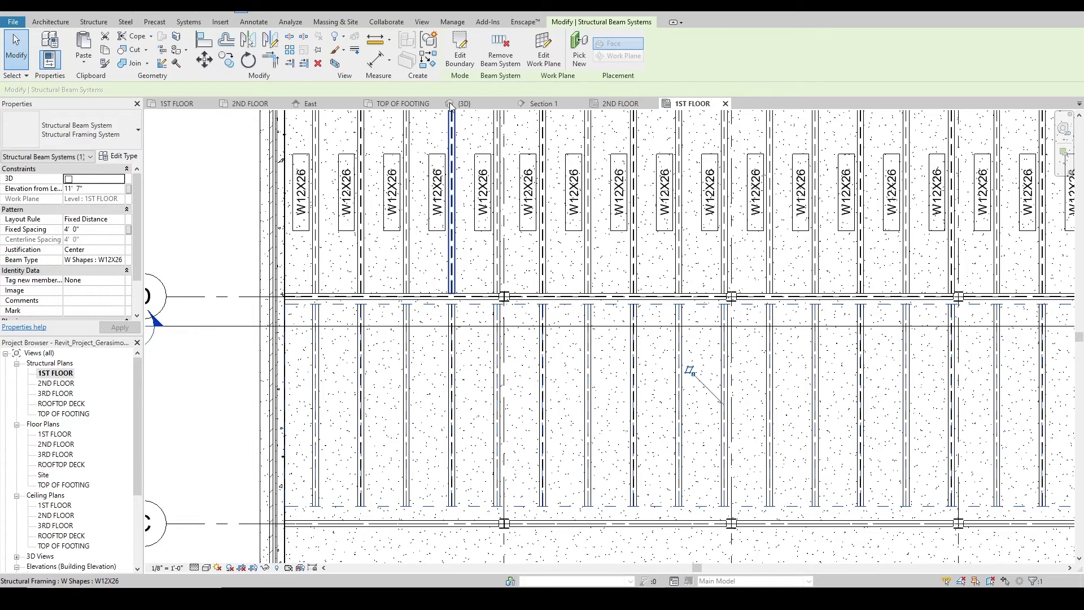
click(460, 51)
Move the copied boundary's top edge onto grid D and bottom edge onto grid C, then finish
scroll(316, 305, up, 3)
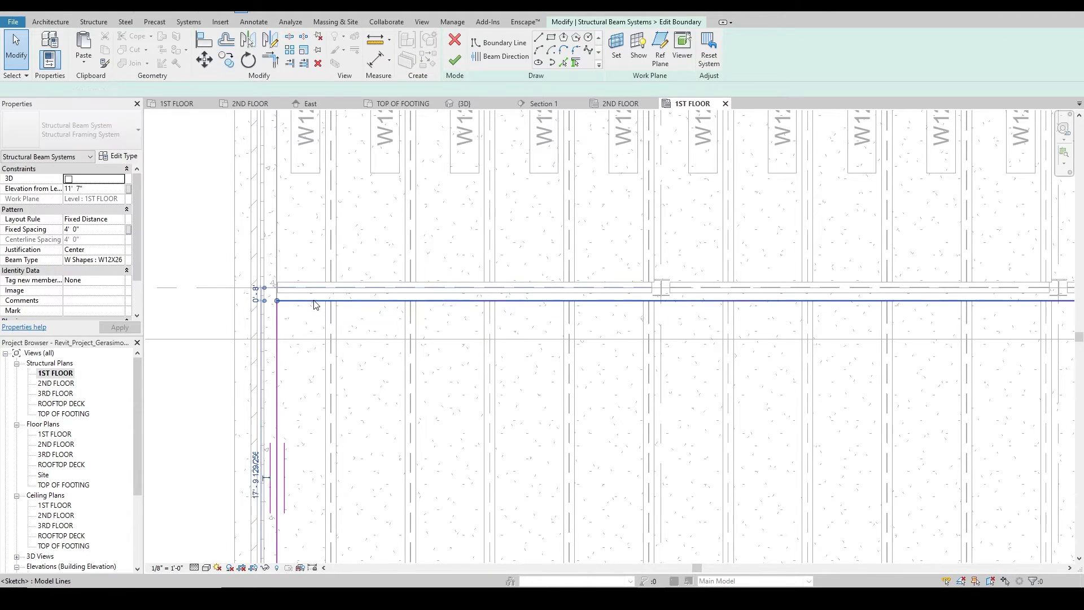
click(307, 300)
drag(307, 300, 310, 287)
scroll(310, 287, down, 2)
scroll(310, 287, down, 2)
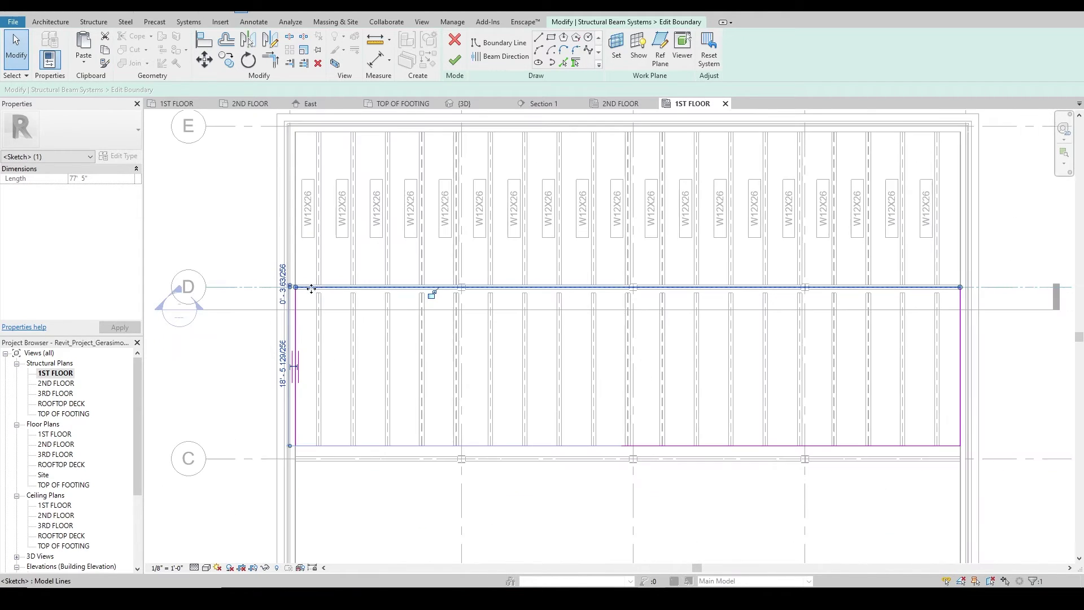
middle_drag(310, 287, 325, 229)
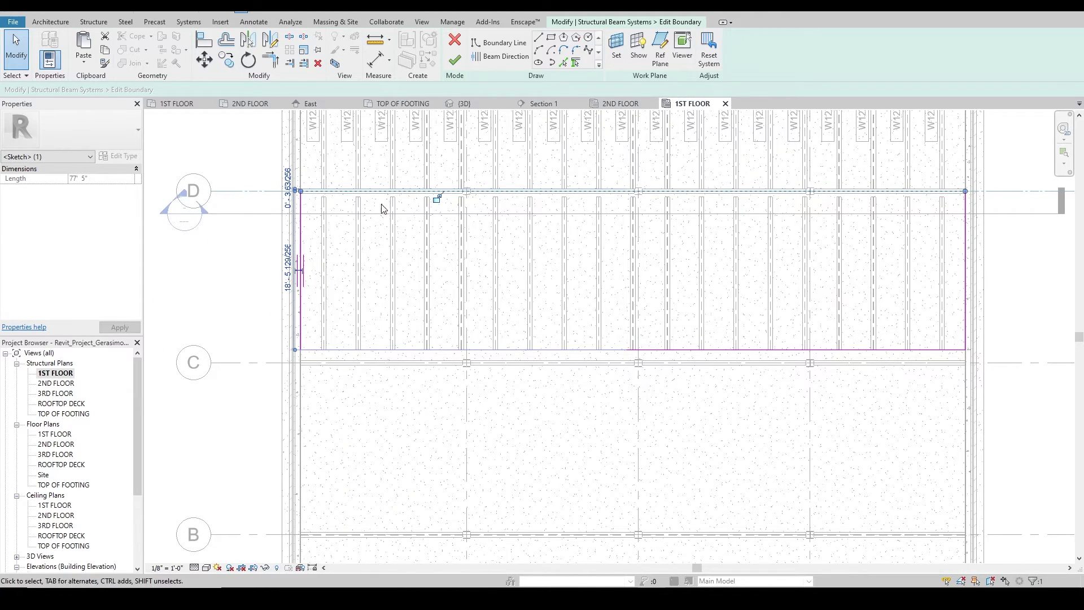
scroll(306, 381, up, 2)
scroll(334, 337, down, 1)
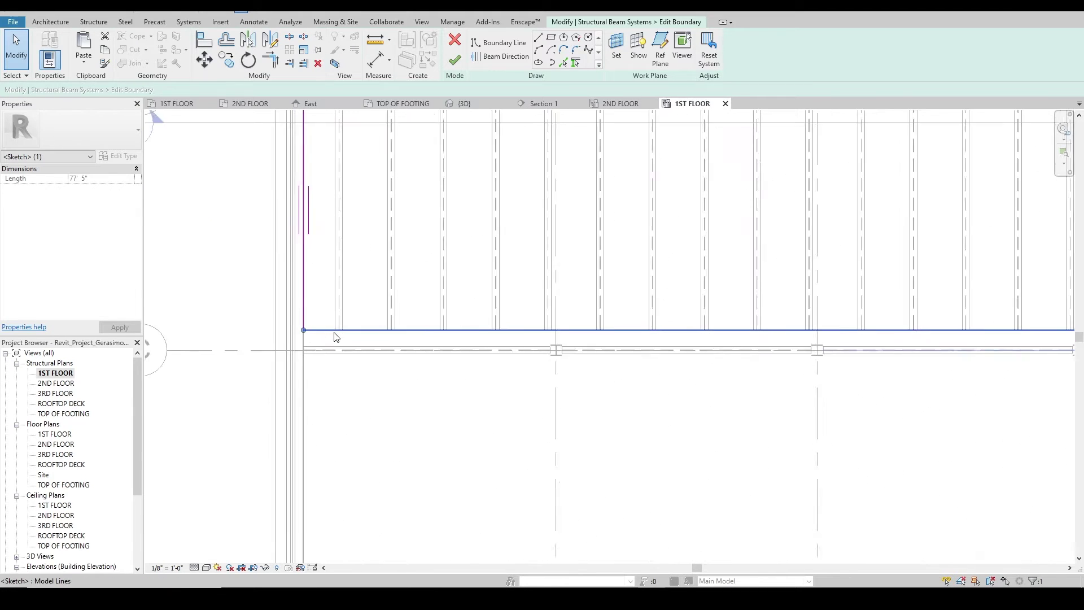
drag(333, 332, 330, 350)
scroll(330, 350, down, 2)
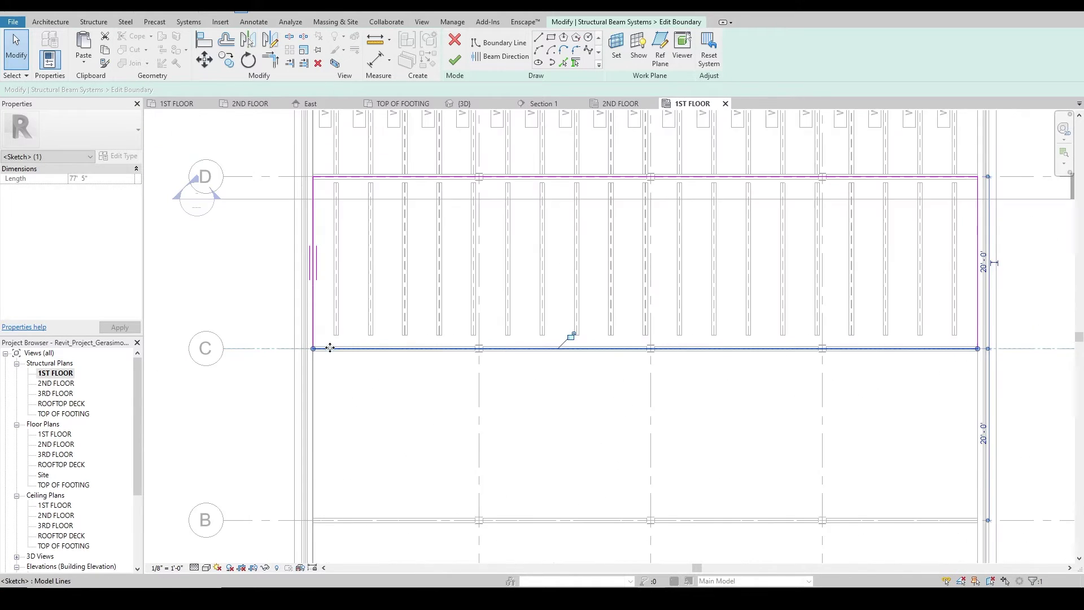
click(455, 59)
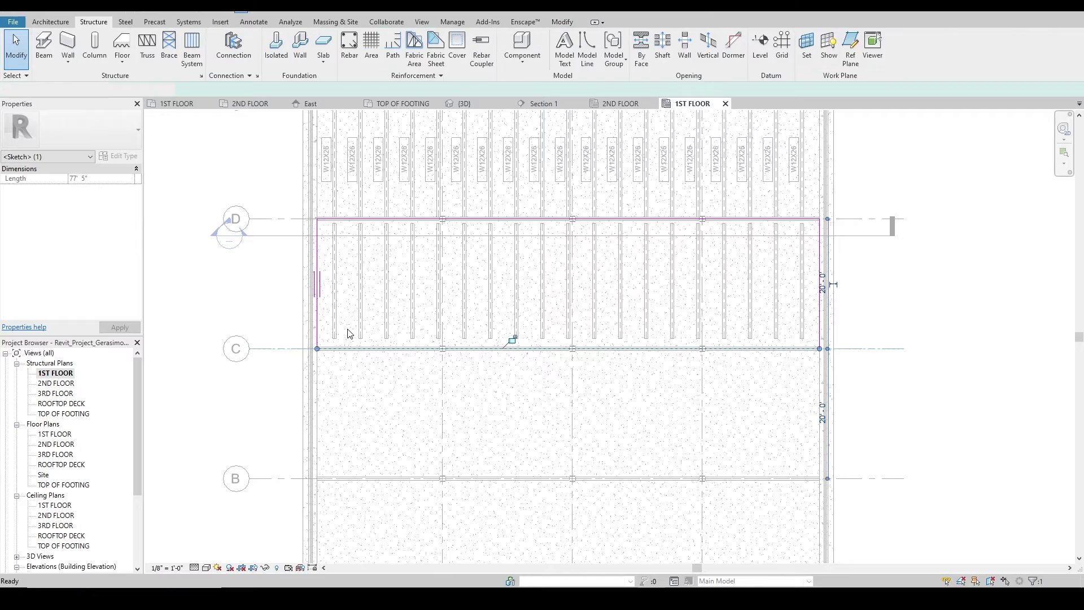
Copy the beam system from grid D into the C–B bay, check it in 3D, and return to 1ST FLOOR
key(c)
key(o)
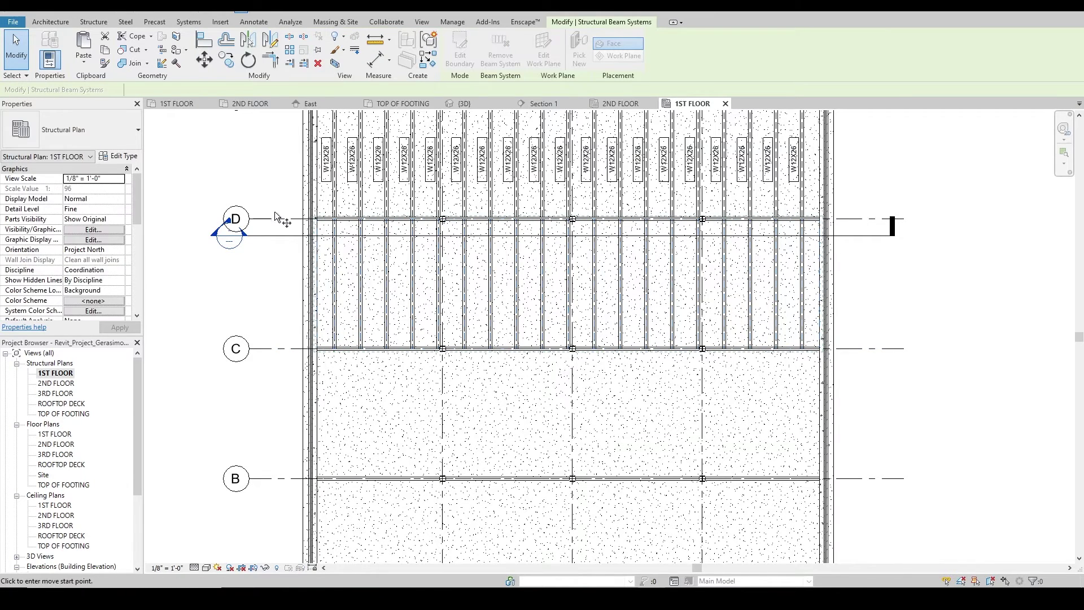
click(277, 218)
click(275, 347)
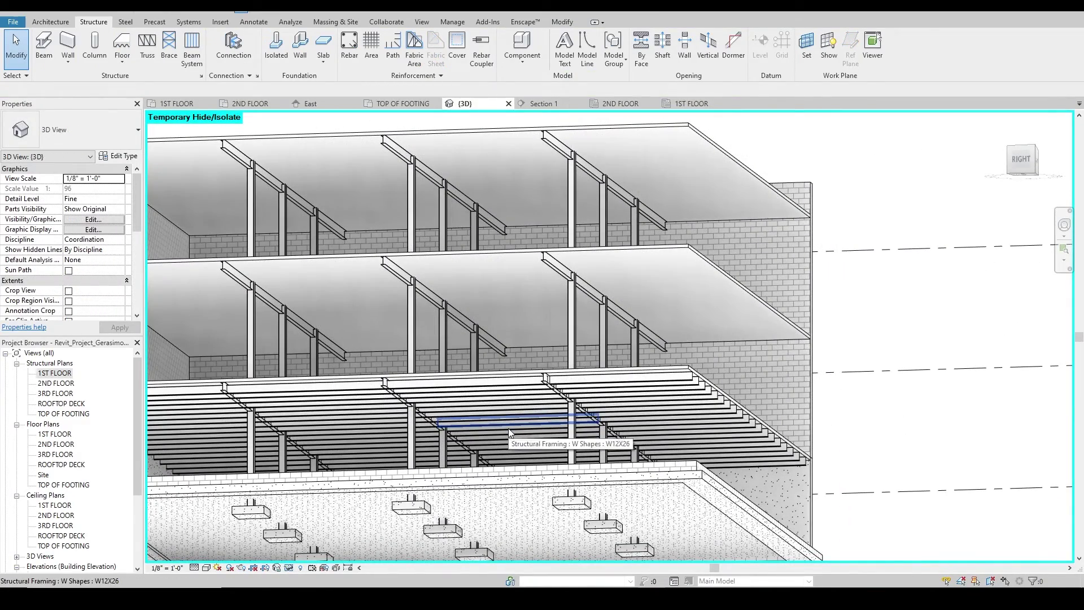
shift+middle_drag(509, 428, 507, 436)
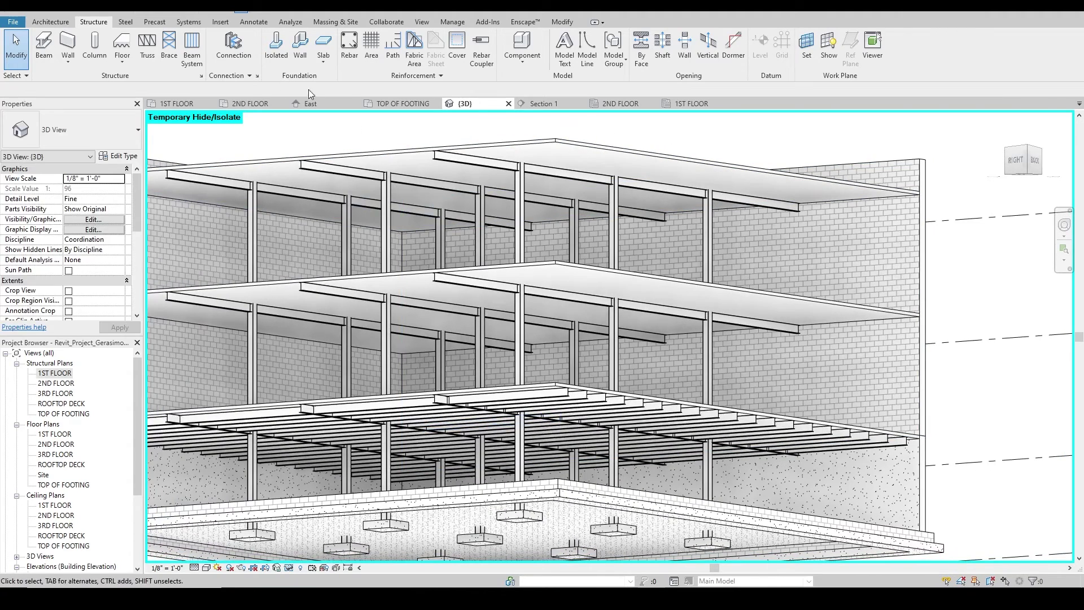
click(688, 104)
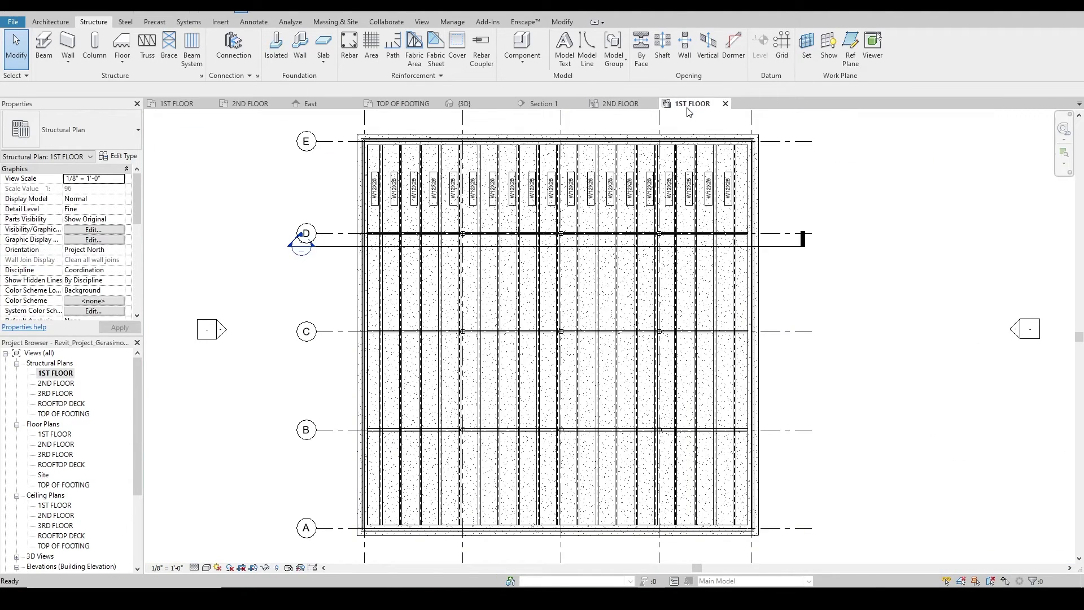
Select and copy all four beam systems, then paste them aligned onto the 2ND FLOOR level
key(Tab)
click(399, 284)
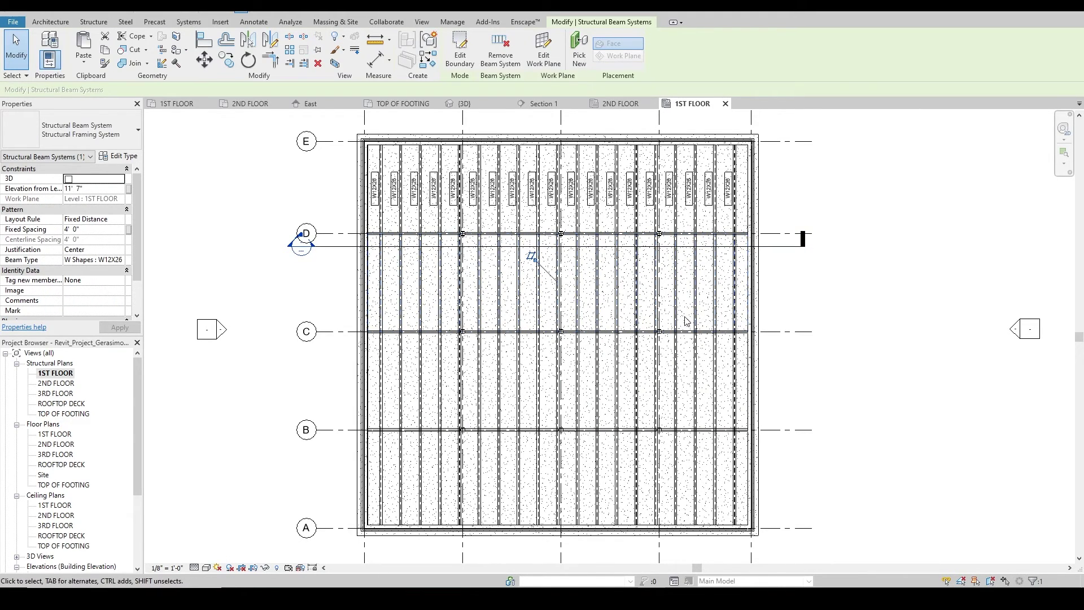
key(s)
key(a)
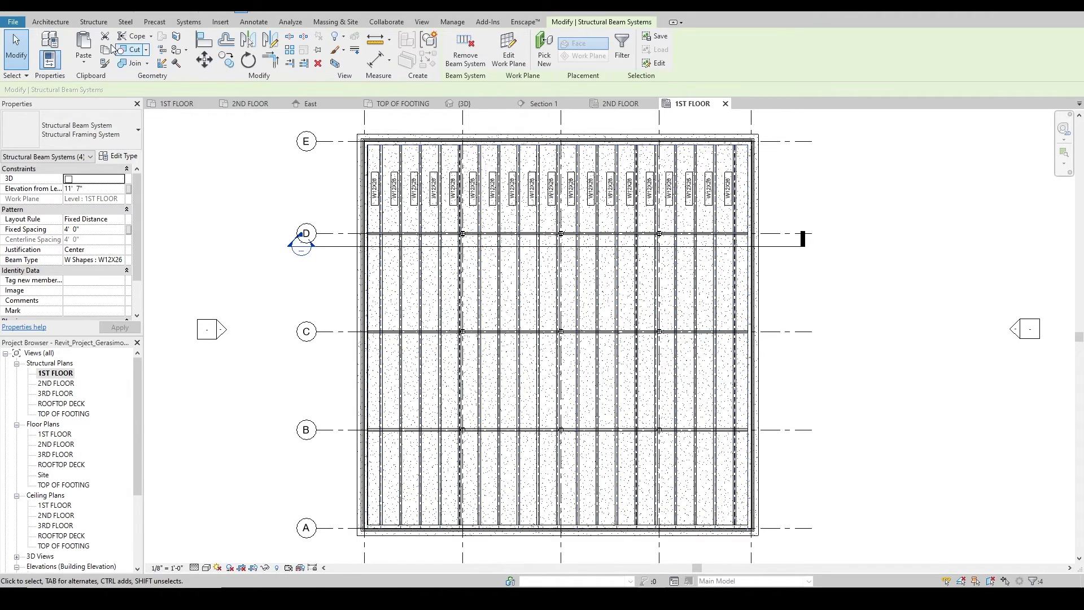
click(80, 68)
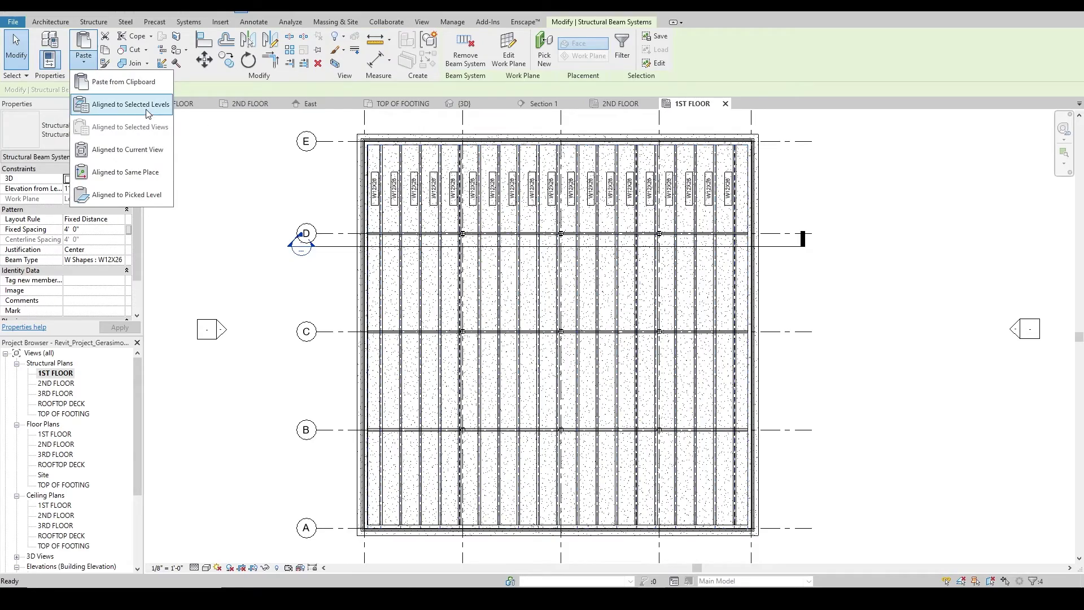
click(130, 104)
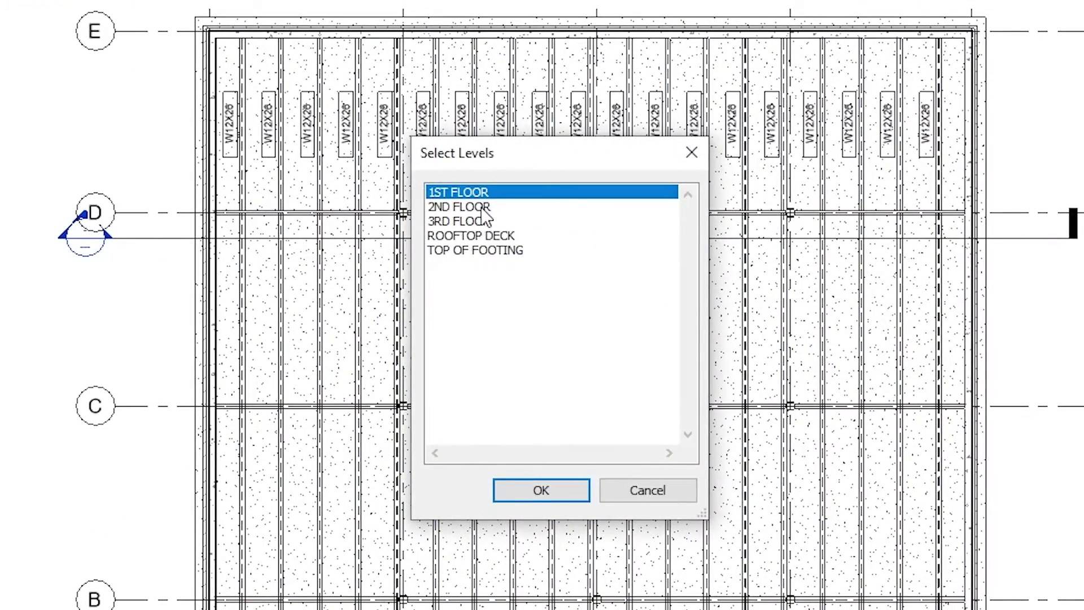
click(485, 206)
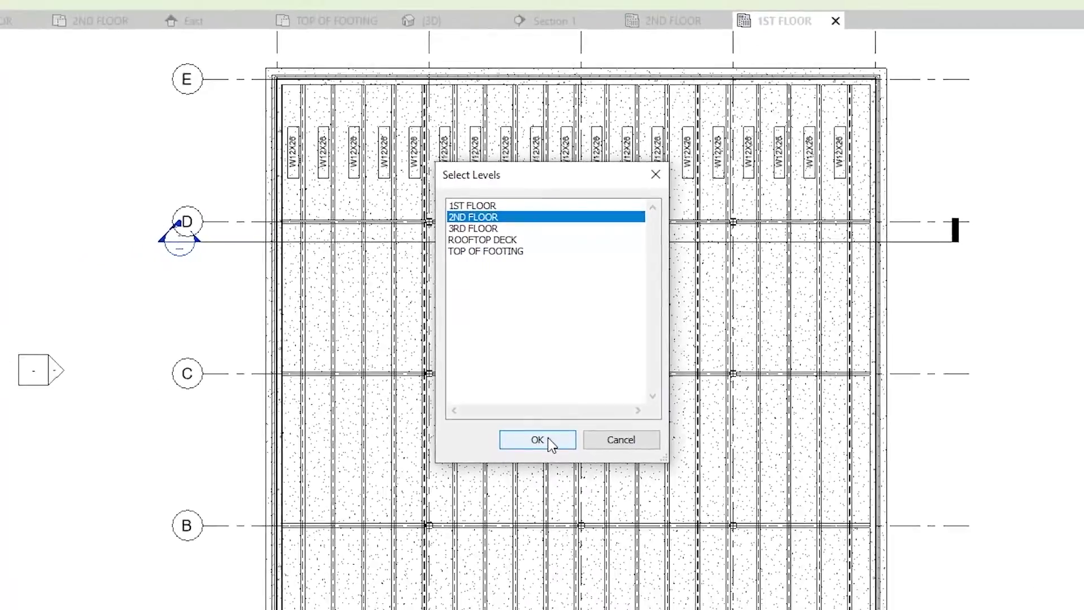
click(547, 490)
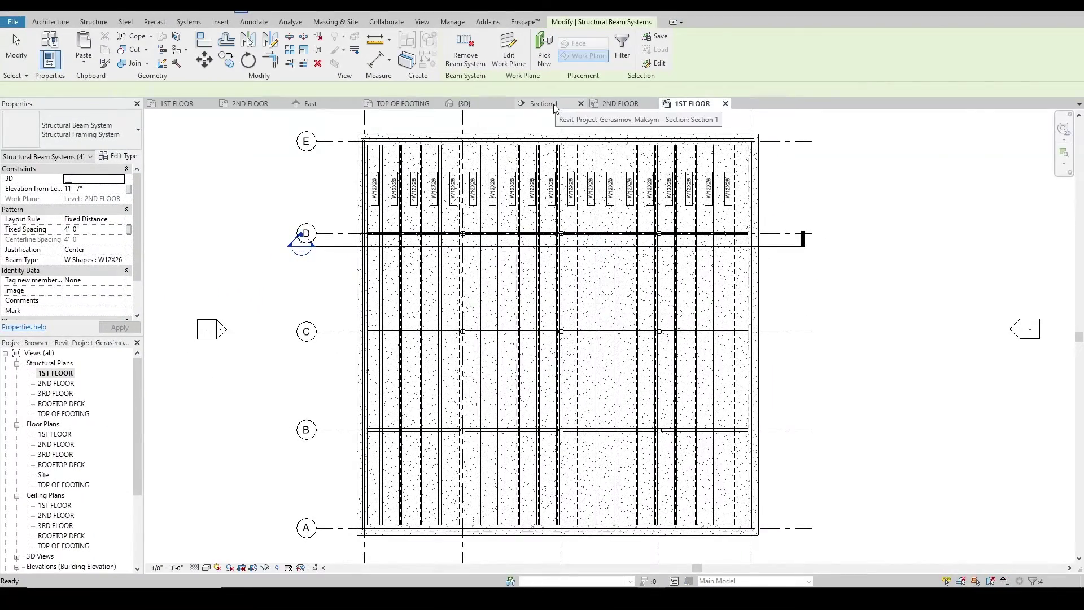
click(555, 103)
Raise the 2nd-floor beam systems to 14' 7" Elevation from Level and apply
scroll(600, 247, up, 4)
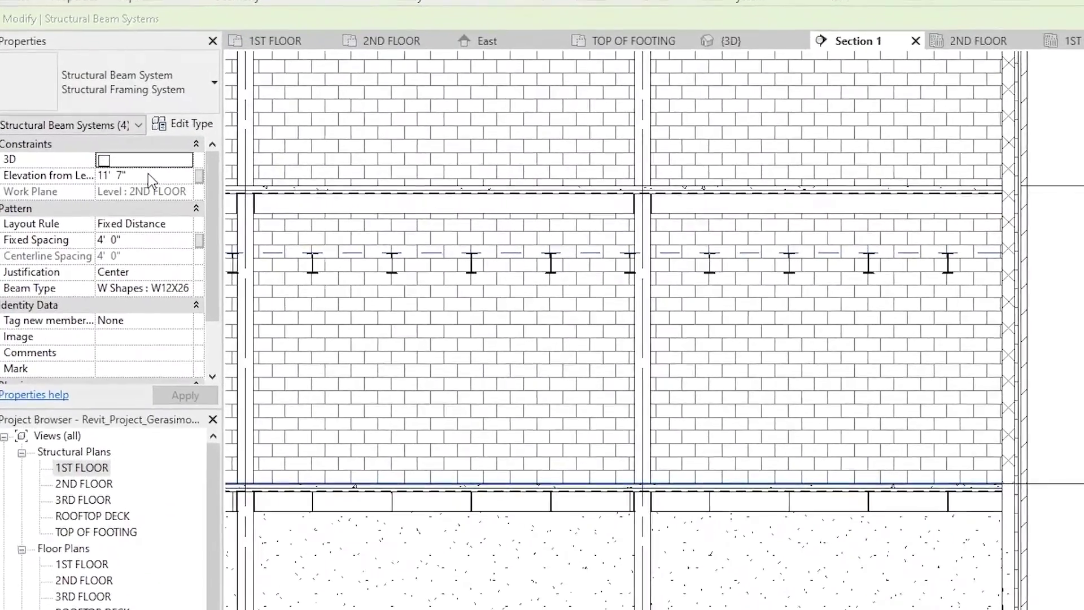
click(72, 190)
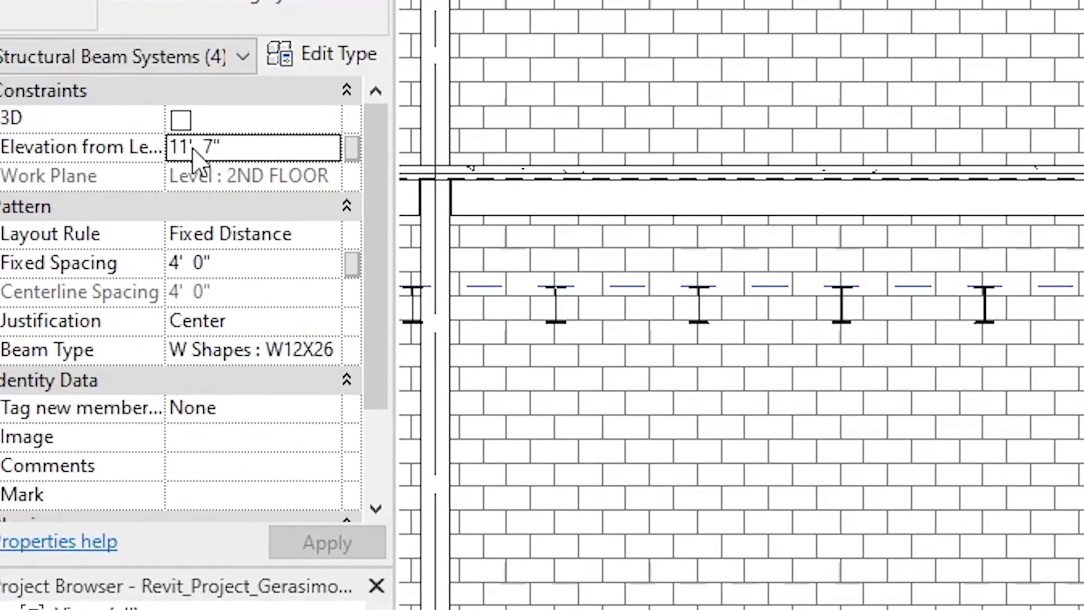
click(192, 148)
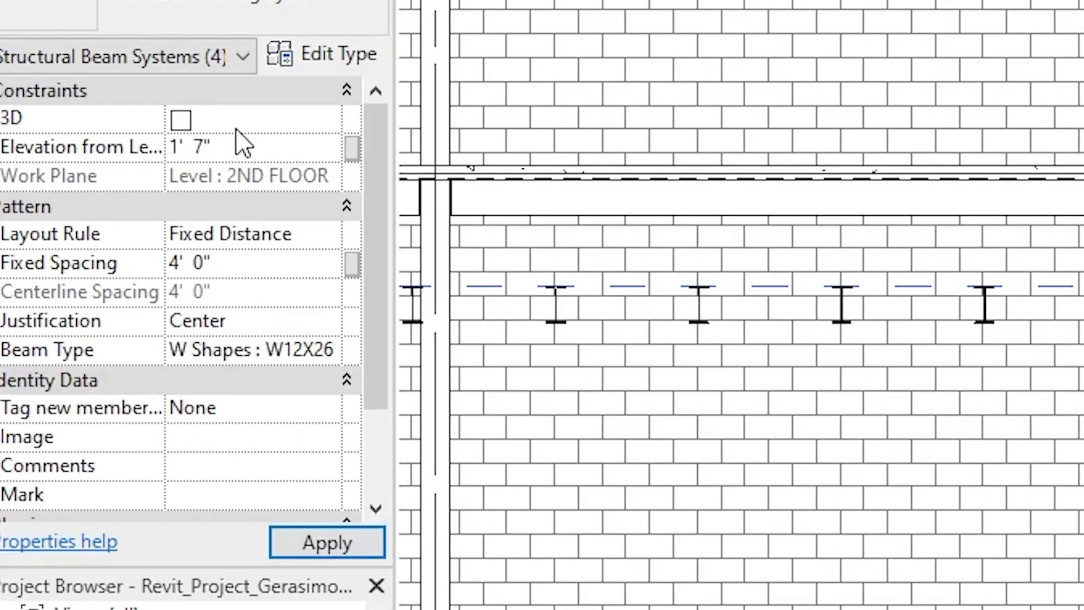
text(4)
key(Return)
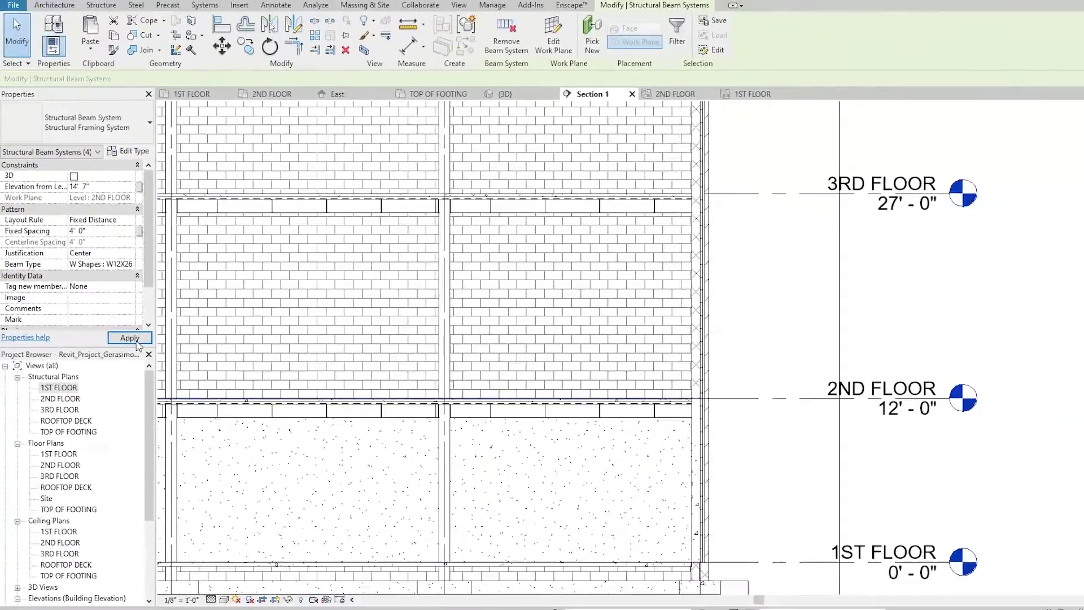
click(134, 339)
Paste the four beam systems aligned onto the 3RD FLOOR level and view them in 3D
scroll(349, 205, up, 3)
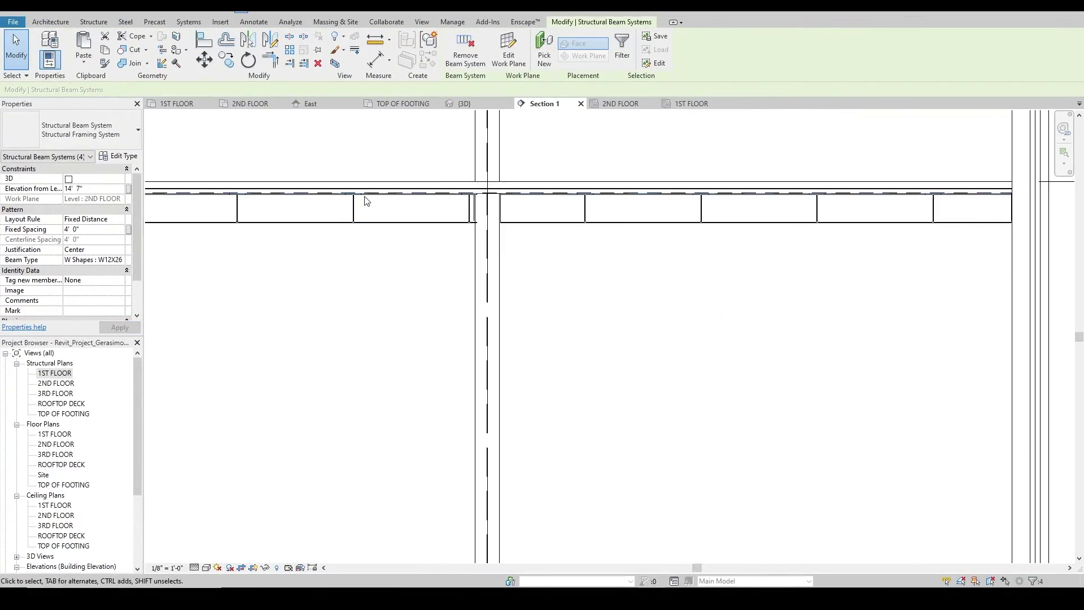
scroll(332, 167, down, 5)
scroll(450, 193, down, 3)
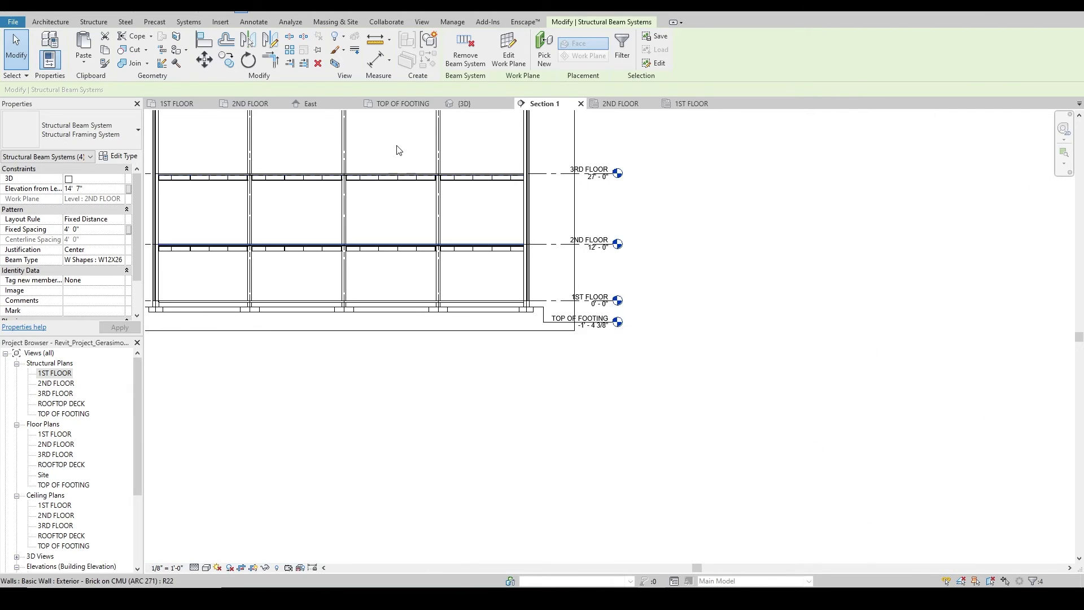
middle_drag(397, 150, 528, 371)
scroll(494, 375, up, 3)
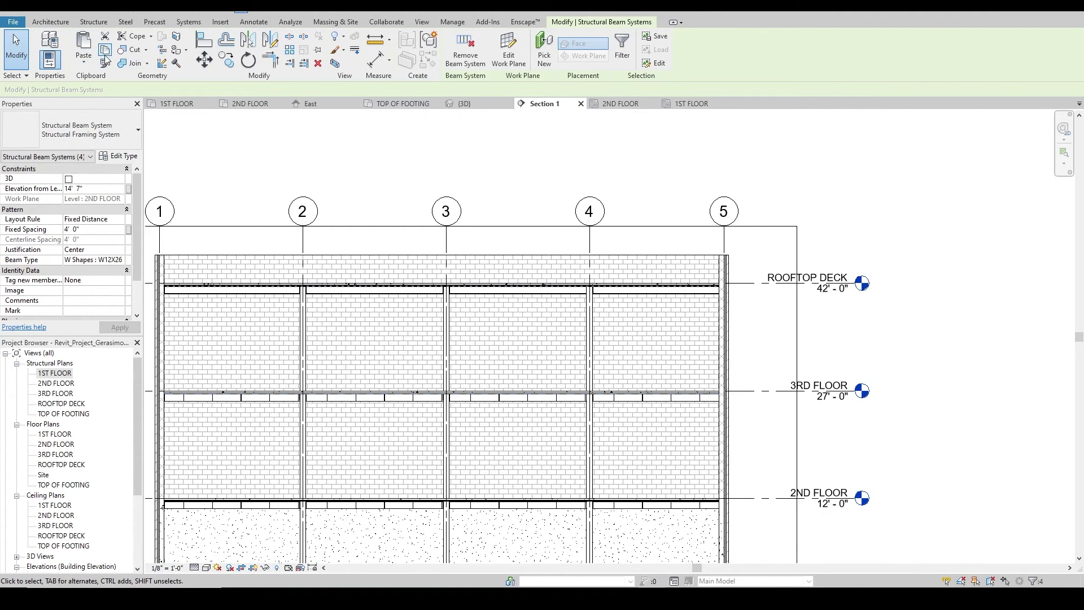
click(83, 59)
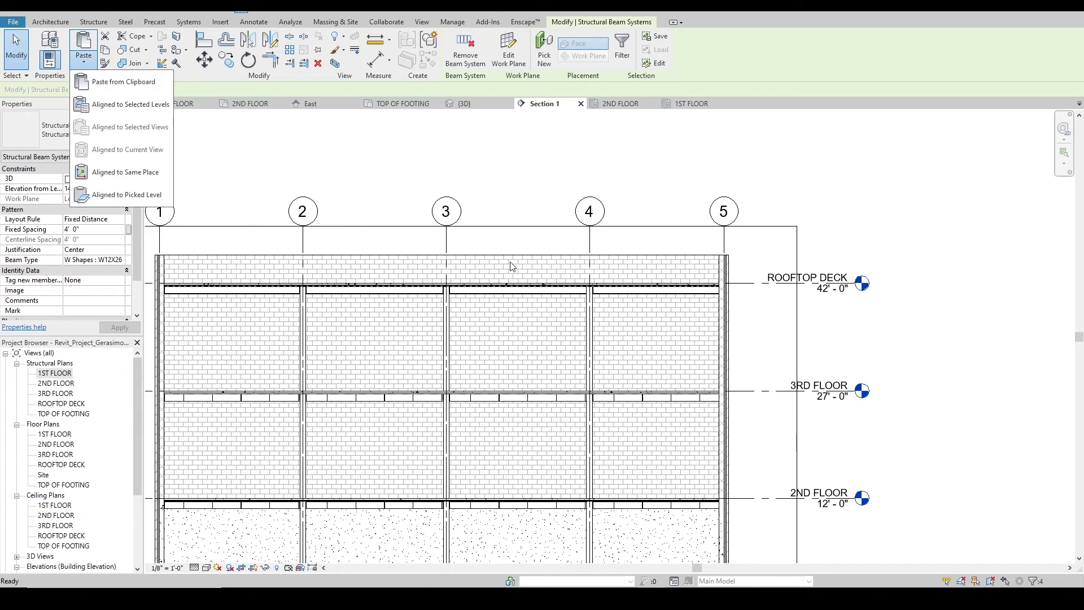
click(140, 108)
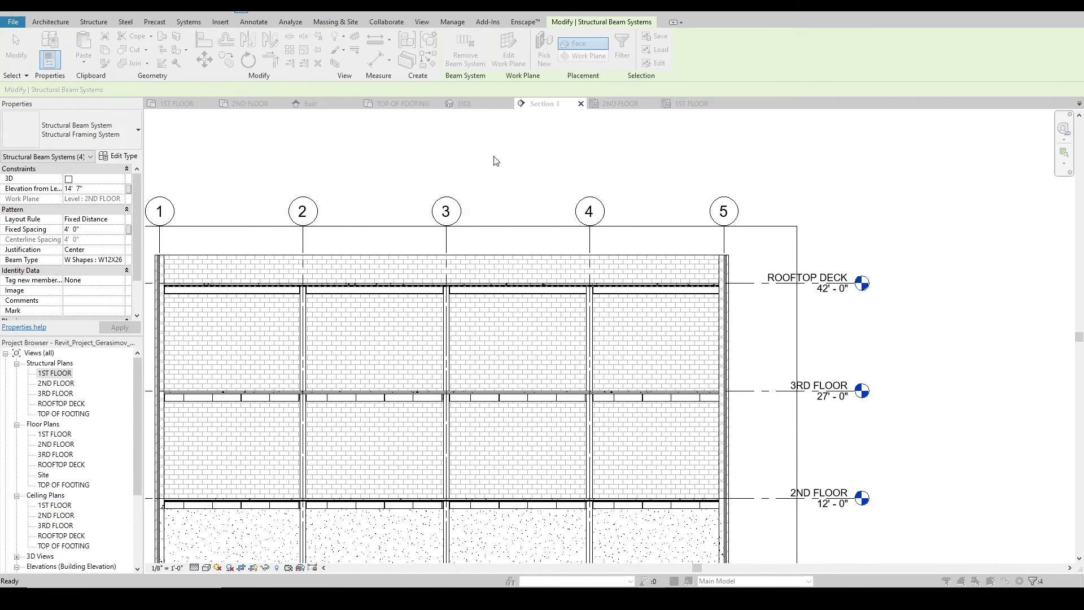
click(529, 239)
click(532, 375)
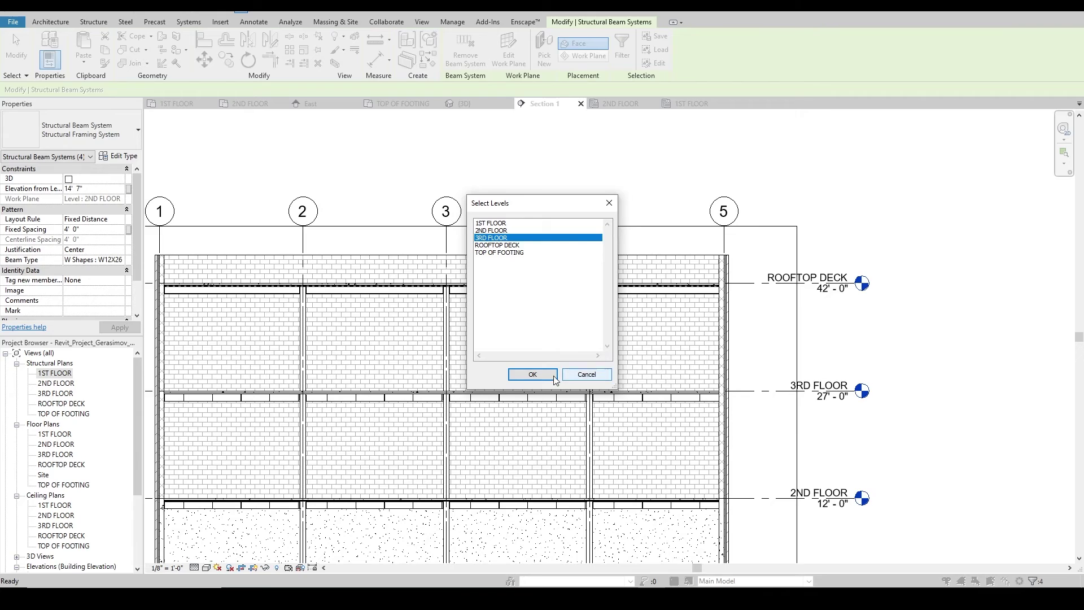
click(465, 103)
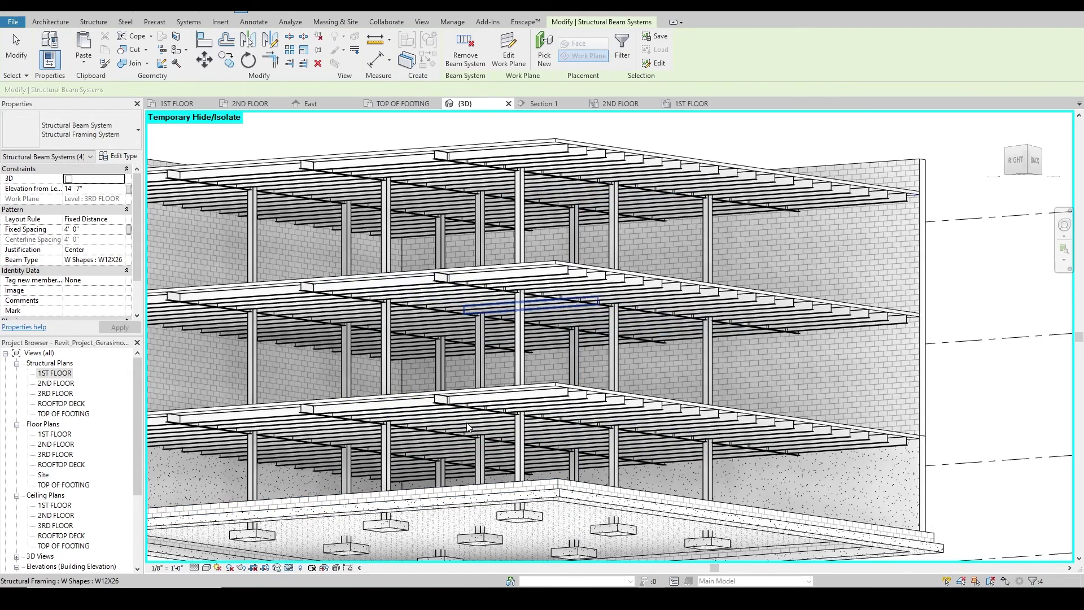
Orbit the 3D view and cycle the selection through the overlapping wall, beam and beam system
scroll(537, 440, down, 5)
shift+middle_drag(508, 446, 589, 308)
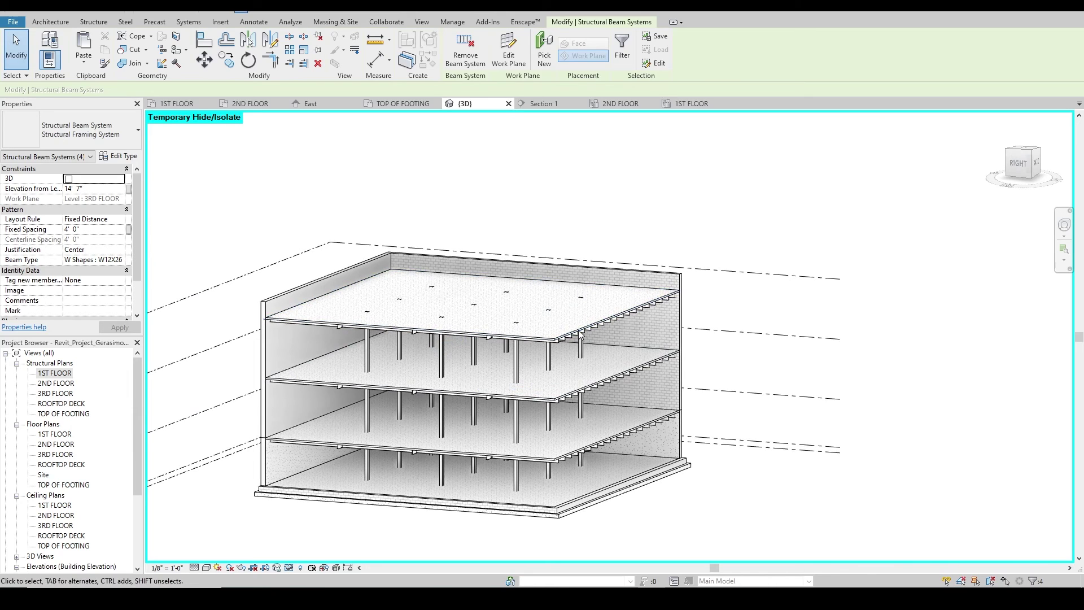
scroll(578, 330, up, 2)
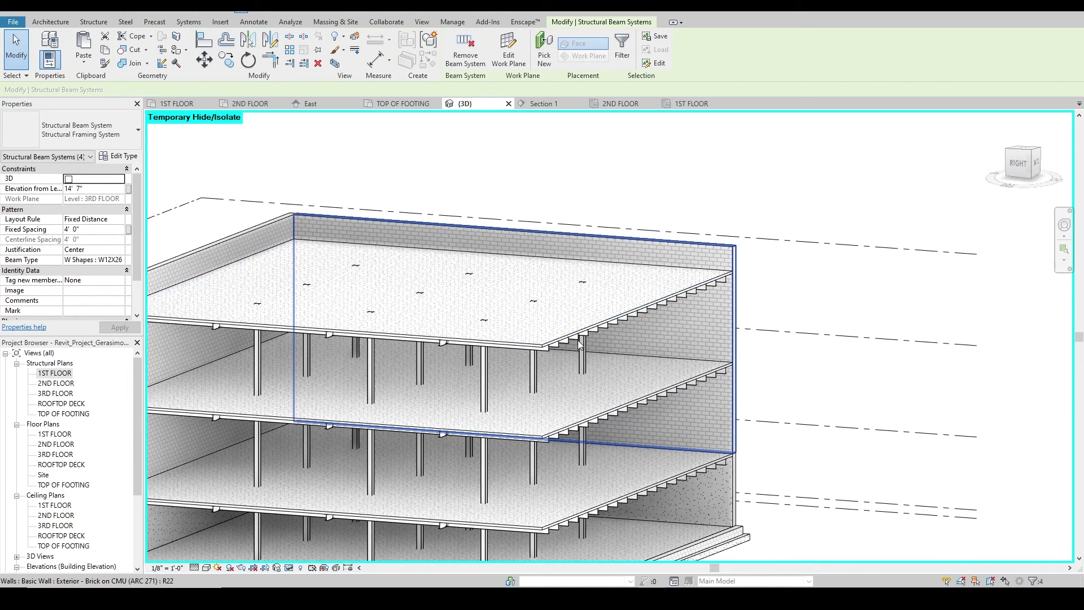
key(Tab)
key(Tab)
key(Tab)
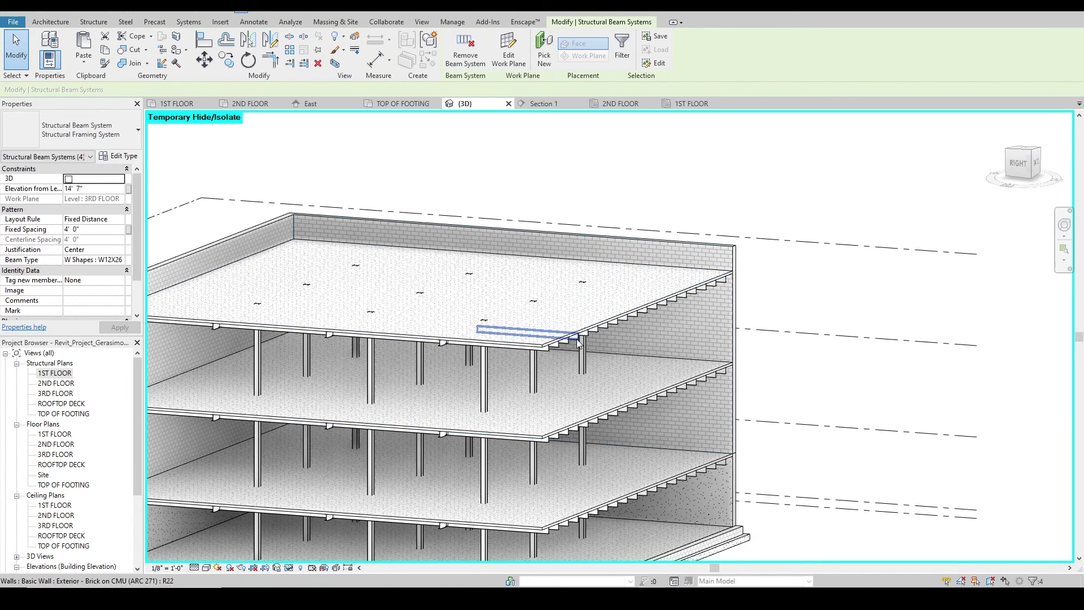
scroll(574, 344, down, 4)
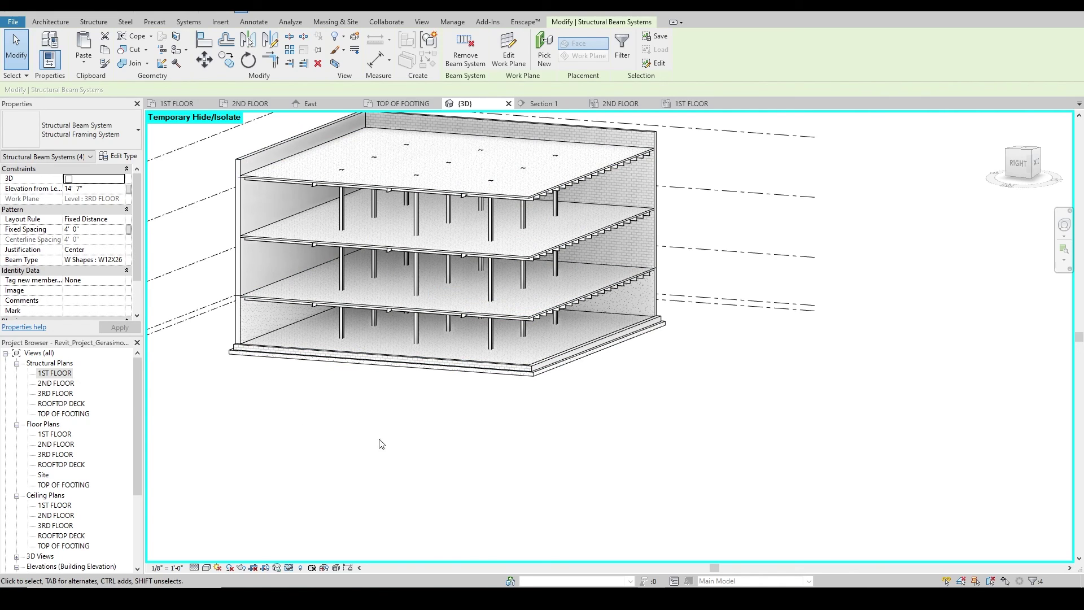
Clear the selection and reset Temporary Hide/Isolate so the whole building shows again
key(Escape)
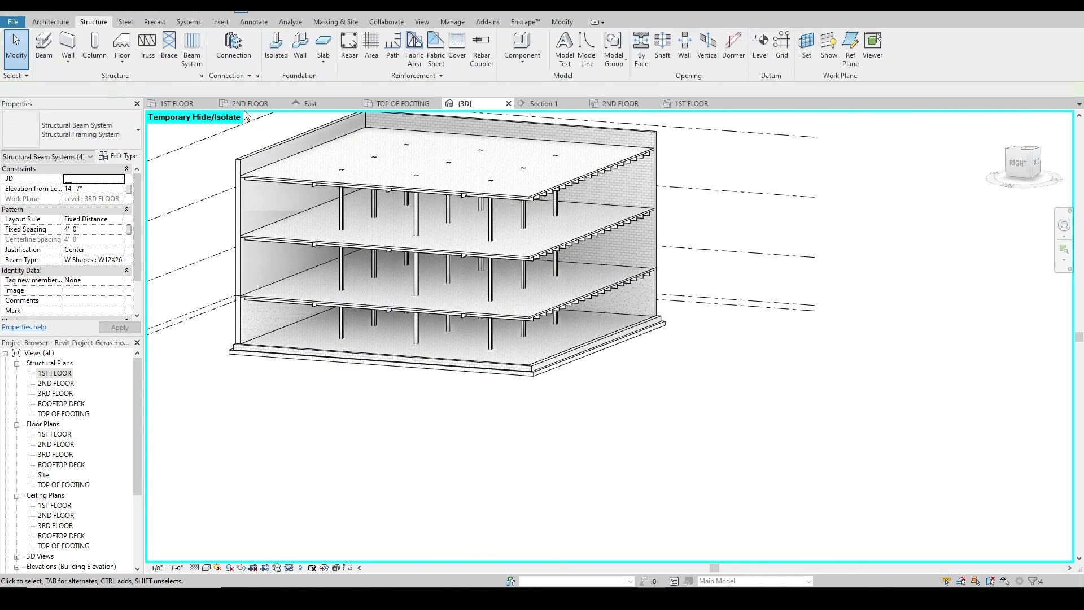
click(284, 568)
click(338, 554)
scroll(487, 404, down, 4)
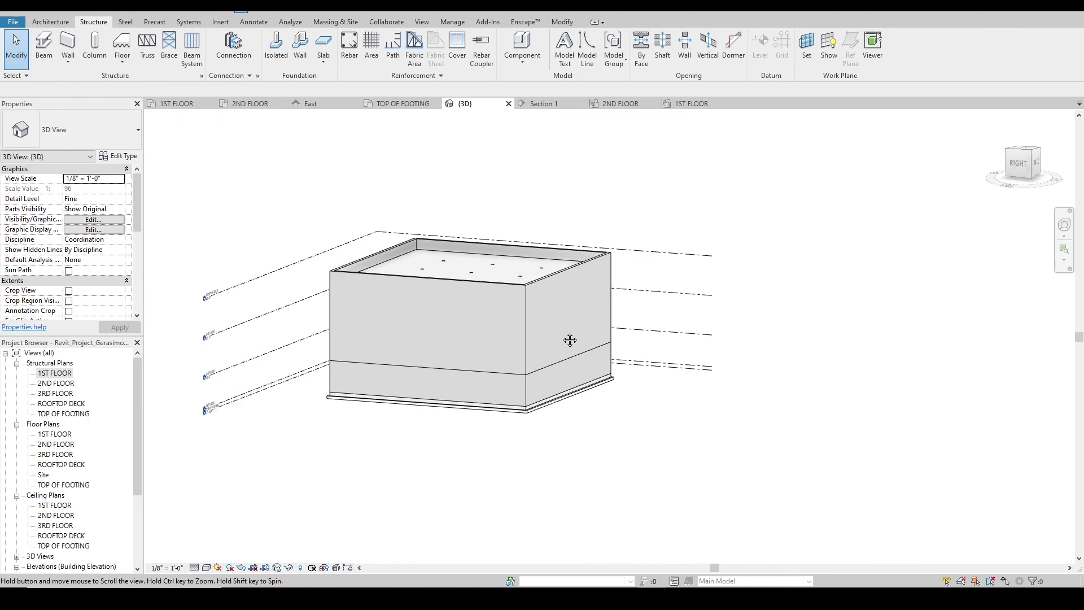
middle_drag(570, 340, 624, 440)
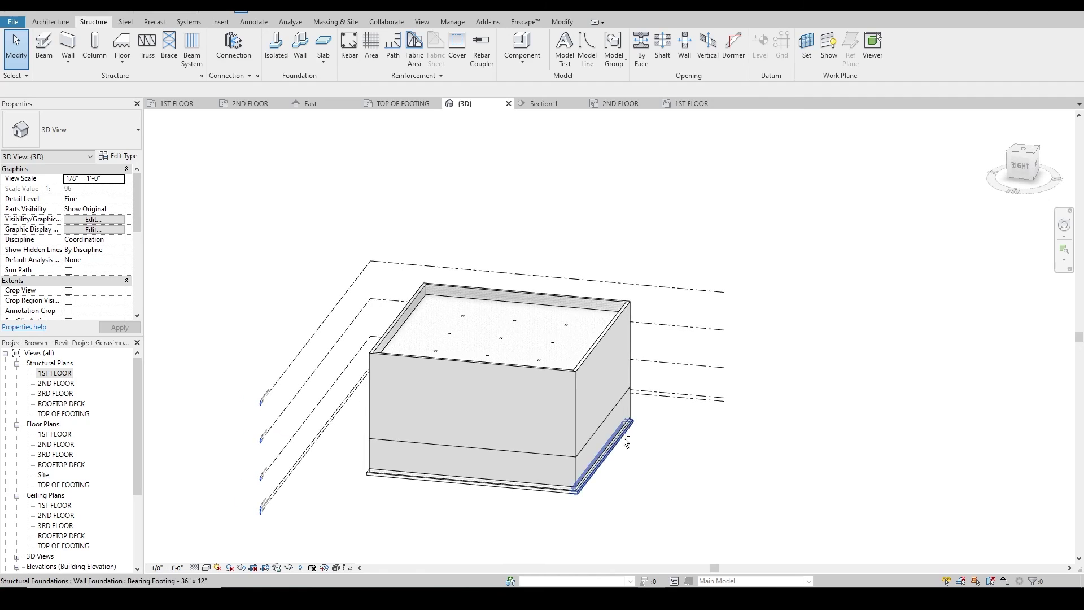